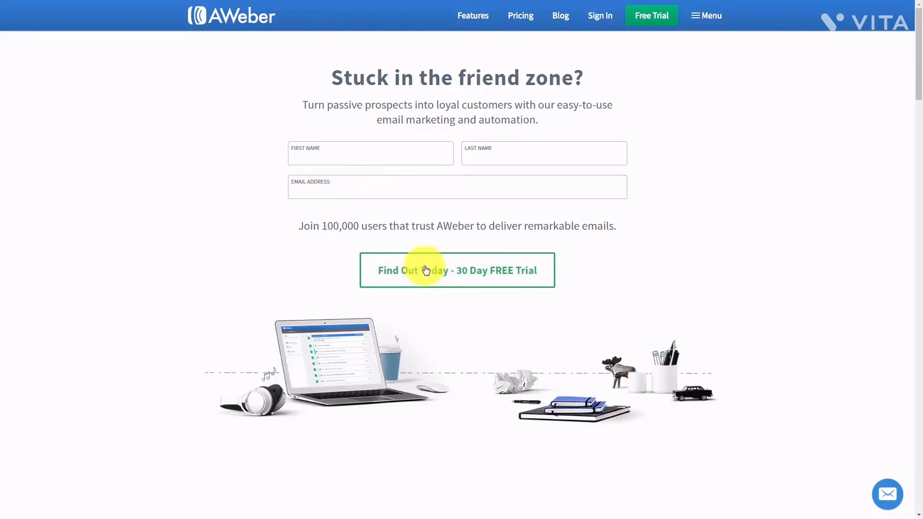
# - Open the 30-day free trial offer with the $19/mo plan for up to 500 subscribers
pyautogui.click(425, 270)
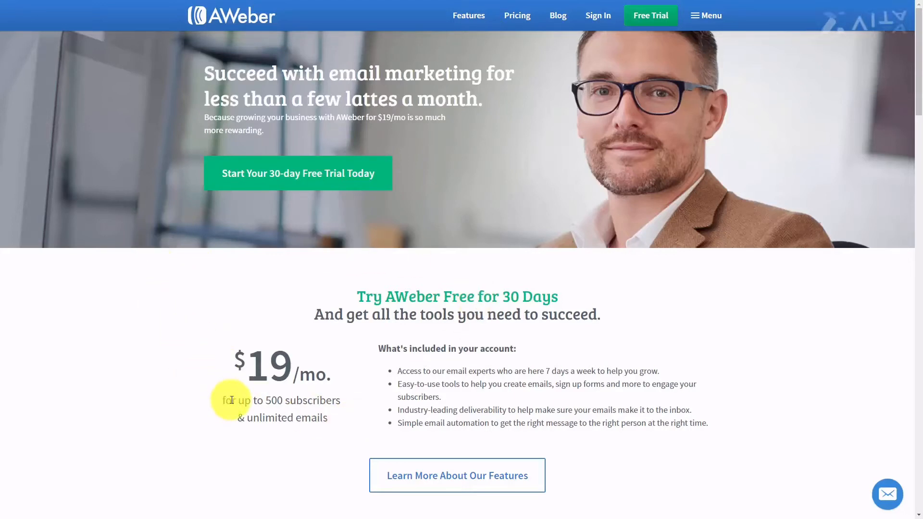
# - Scroll down the pricing page toward the free-trial billing form
pyautogui.scroll(-10, 231, 400)
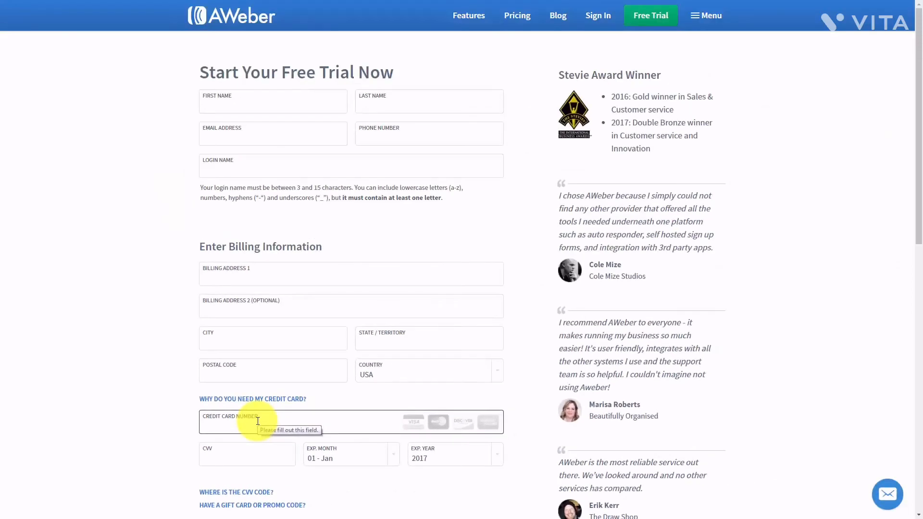
# - Open the Service Agreement linked under the Prepay and save plans
pyautogui.scroll(-9, 258, 421)
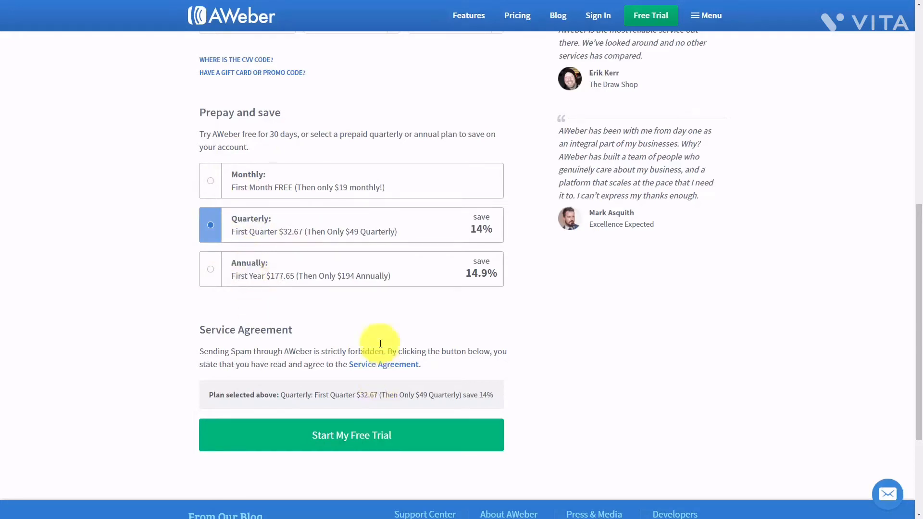
pyautogui.click(358, 368)
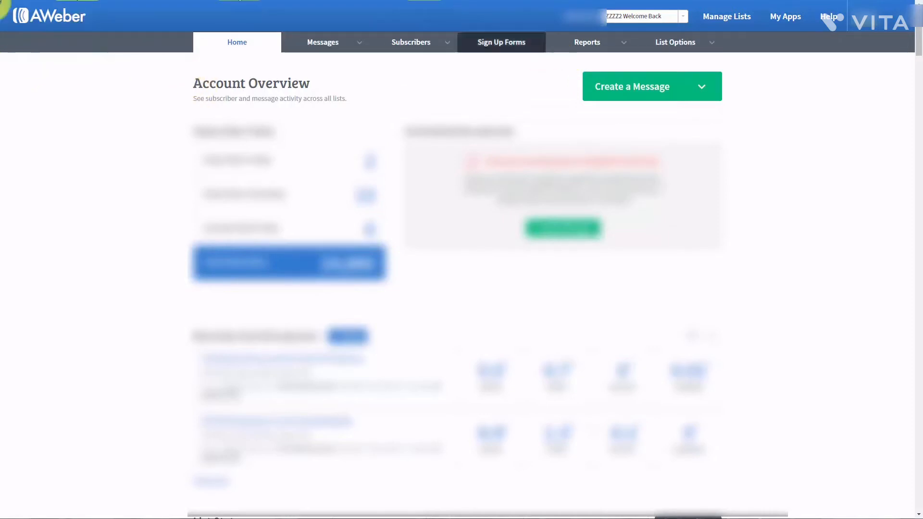
# - Go to Manage Lists from the account overview's top bar
pyautogui.click(724, 19)
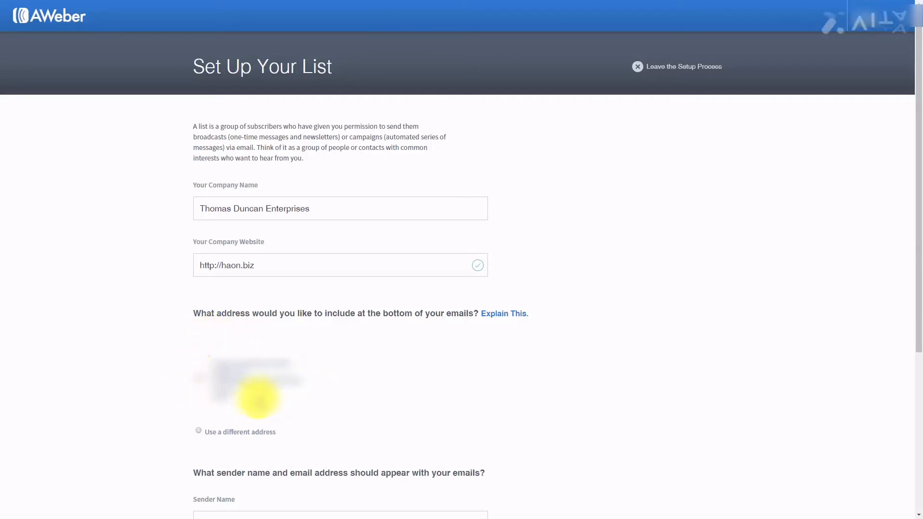
# - Use a different footer address for the list's emails and continue to the list-naming step
pyautogui.click(199, 432)
pyautogui.scroll(-5, 361, 404)
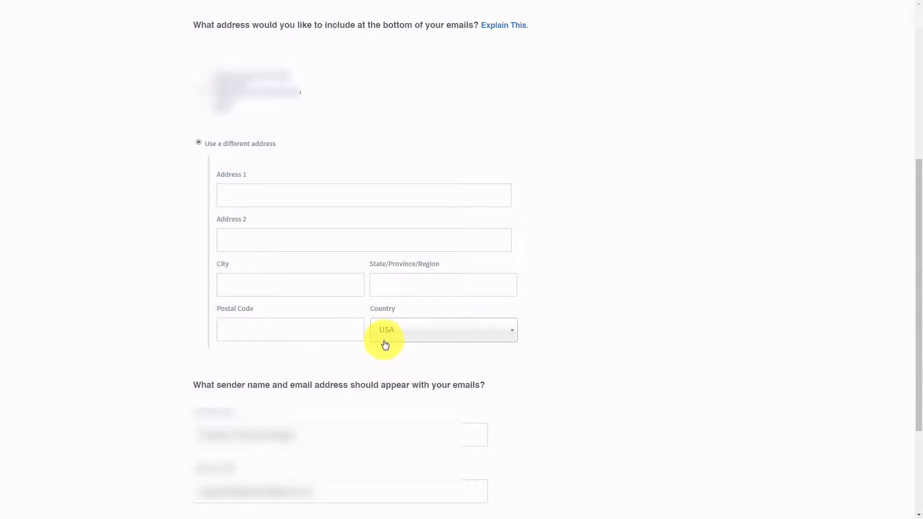
pyautogui.scroll(-2, 384, 343)
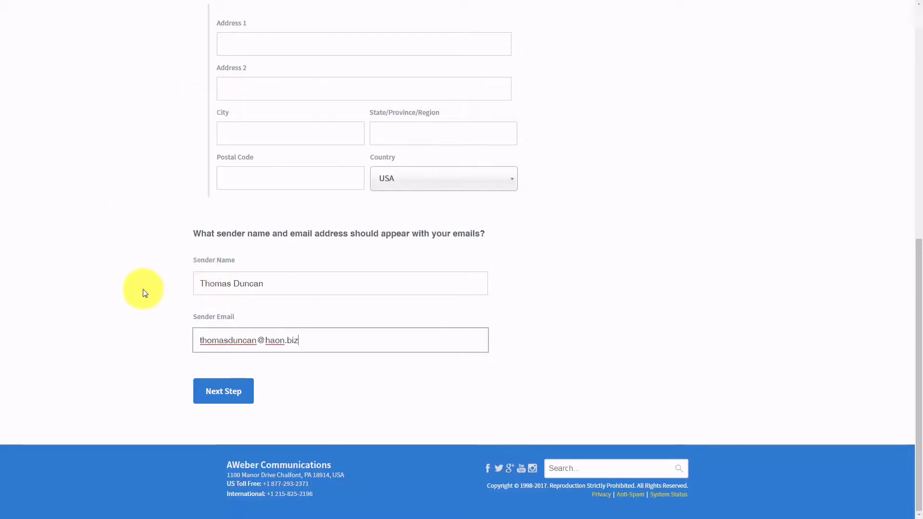
pyautogui.click(234, 400)
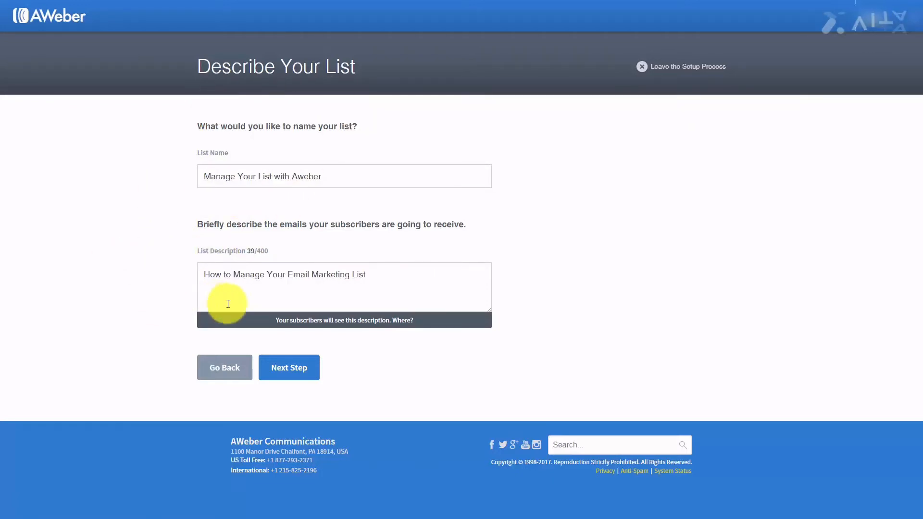
# - Name the list 'Manage Your List with Aweber', describe it 'How to Manage Your Email Marketing List', and continue
pyautogui.click(288, 375)
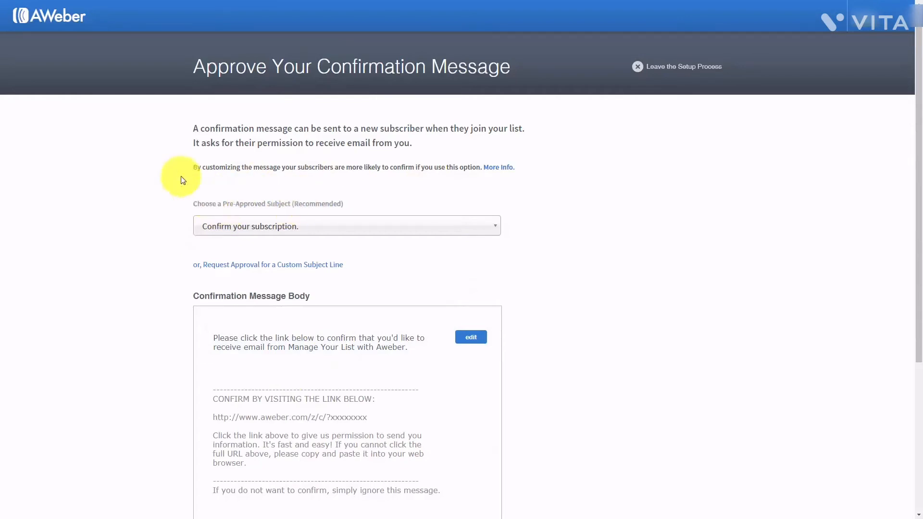
# - Cancel a custom subject request and choose the pre-approved subject 'Confirm your subscription.'
pyautogui.click(479, 233)
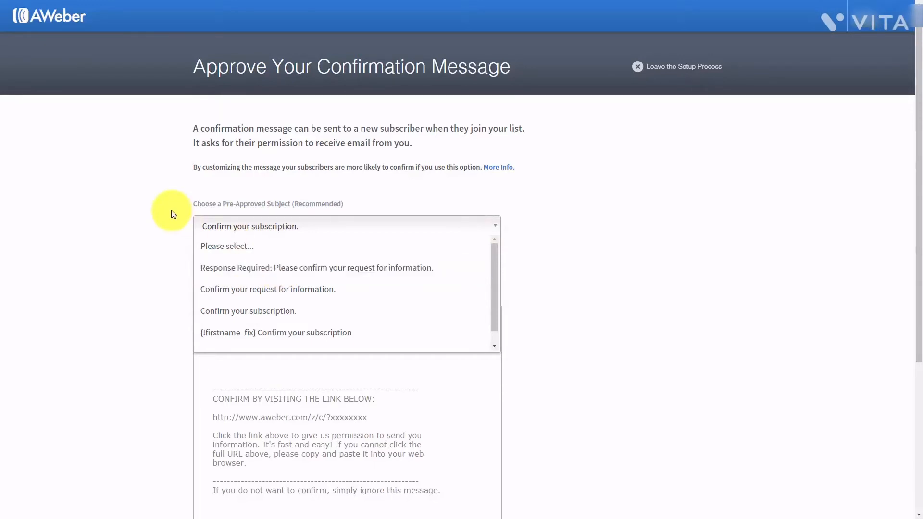
pyautogui.click(160, 204)
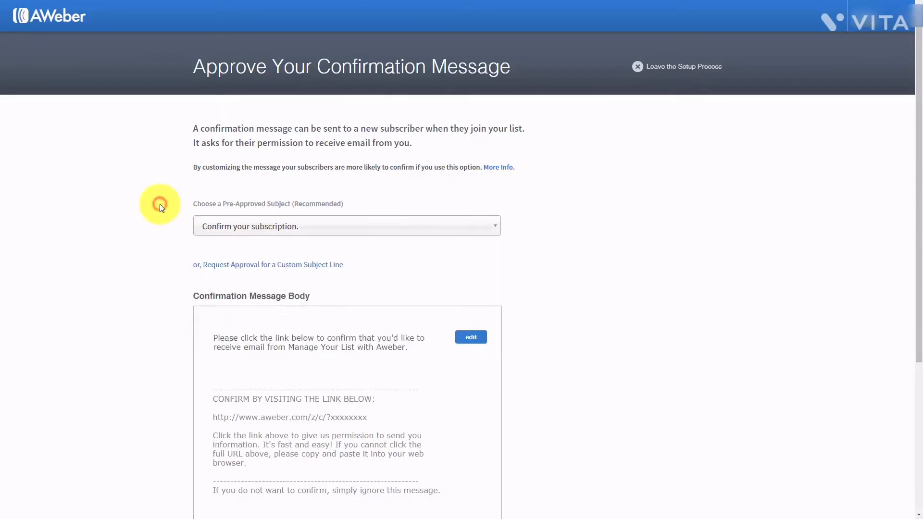
pyautogui.click(274, 266)
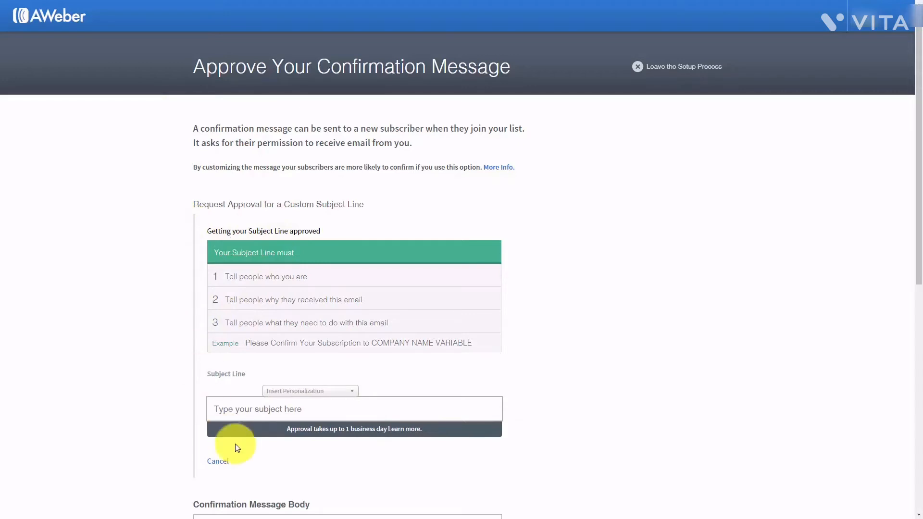
pyautogui.click(218, 461)
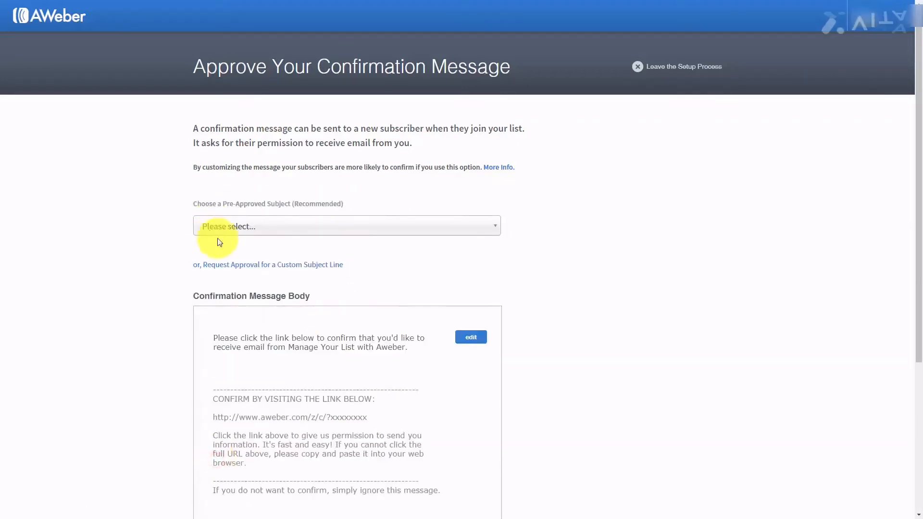
pyautogui.click(371, 230)
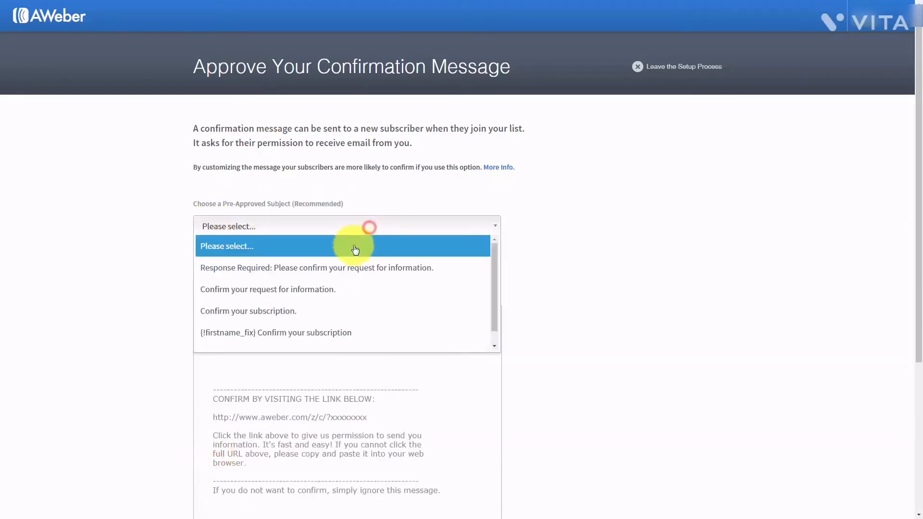
pyautogui.click(336, 309)
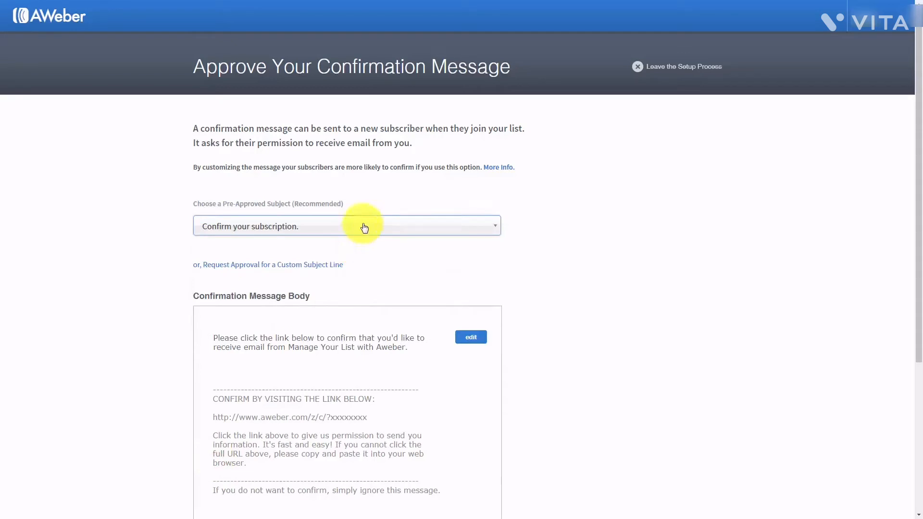
pyautogui.scroll(-1, 364, 228)
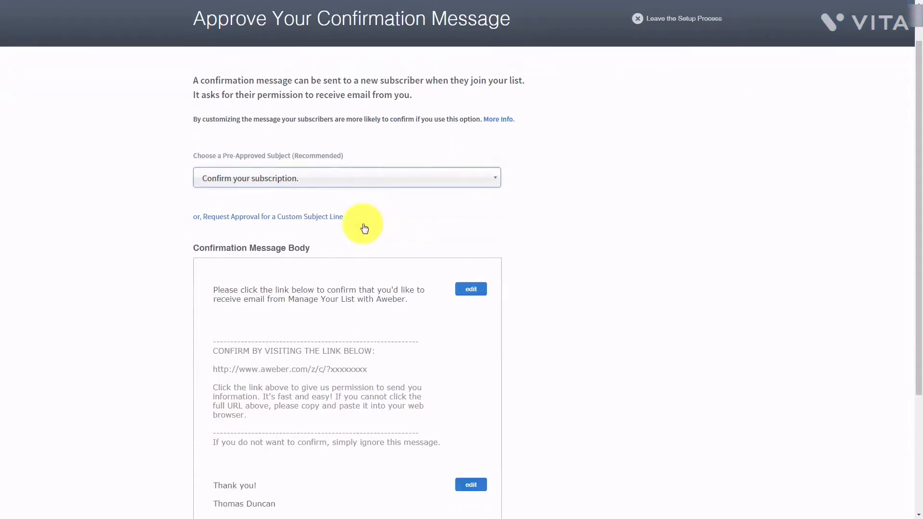
# - Try the {!firstname} and {!firstname_fix} personalization fields in the opening paragraph
pyautogui.click(470, 290)
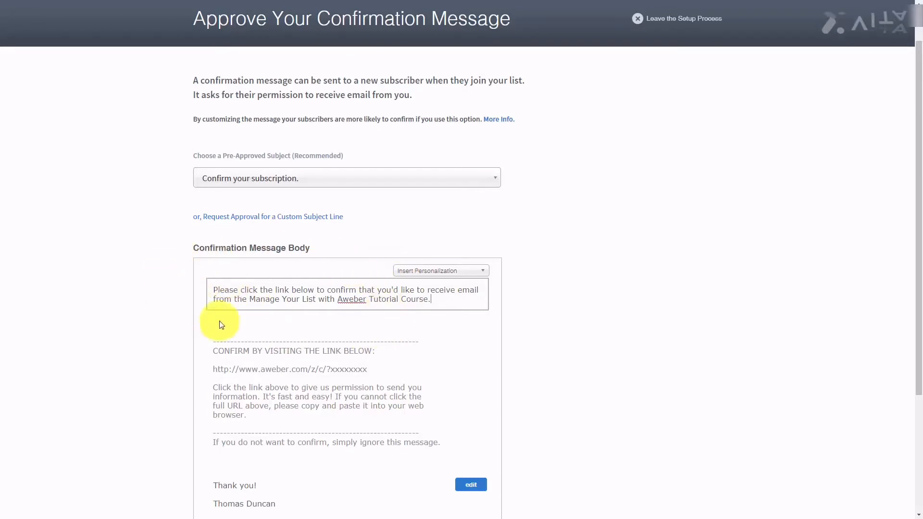
pyautogui.click(483, 272)
pyautogui.scroll(-3, 469, 293)
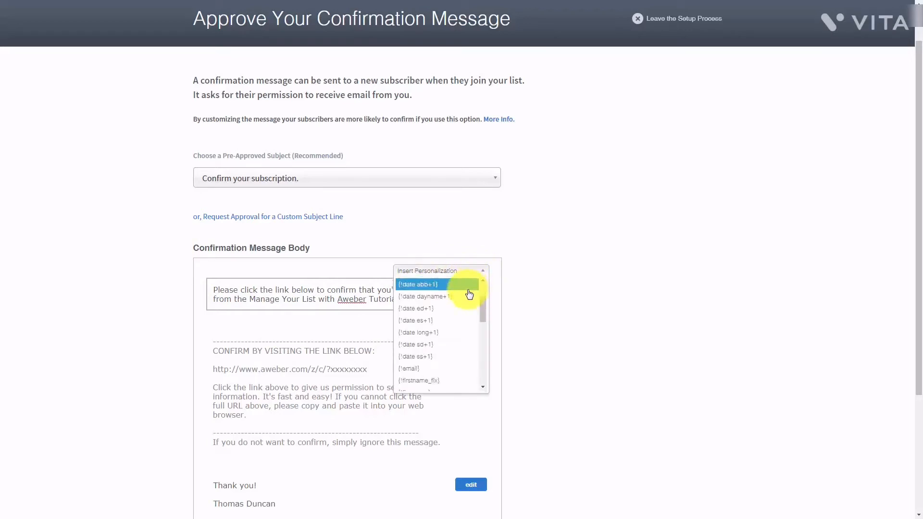
pyautogui.scroll(-2, 469, 295)
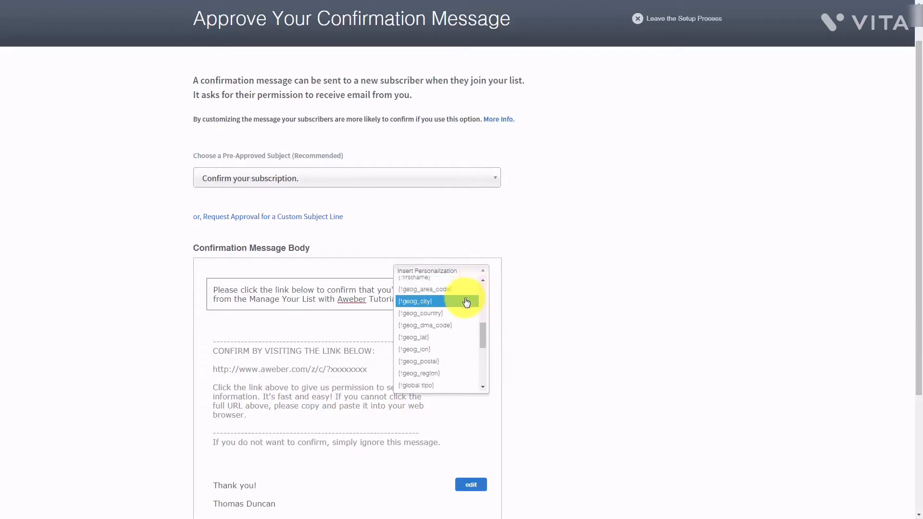
pyautogui.scroll(2, 466, 302)
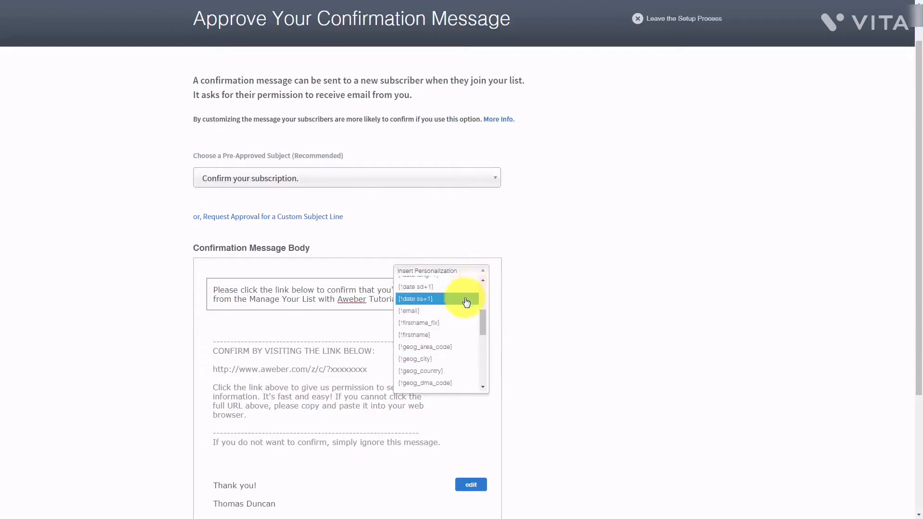
pyautogui.click(412, 334)
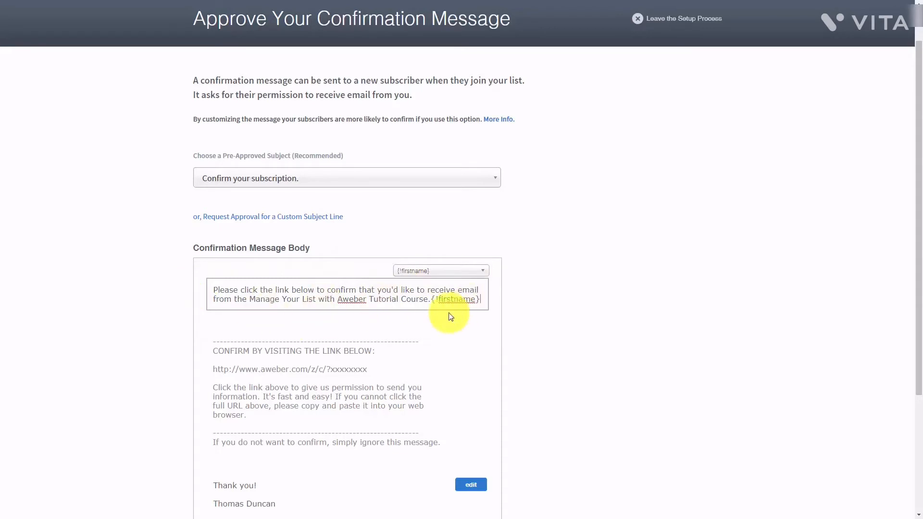
pyautogui.click(462, 271)
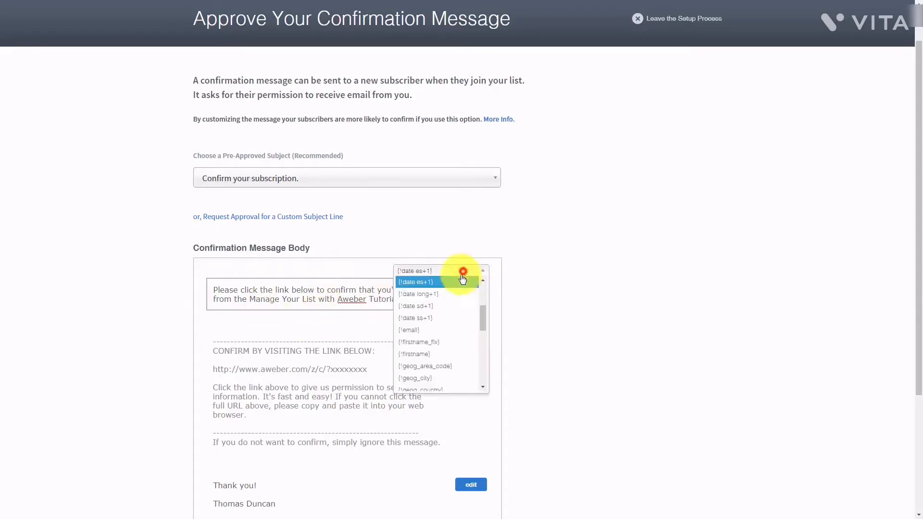
pyautogui.click(450, 344)
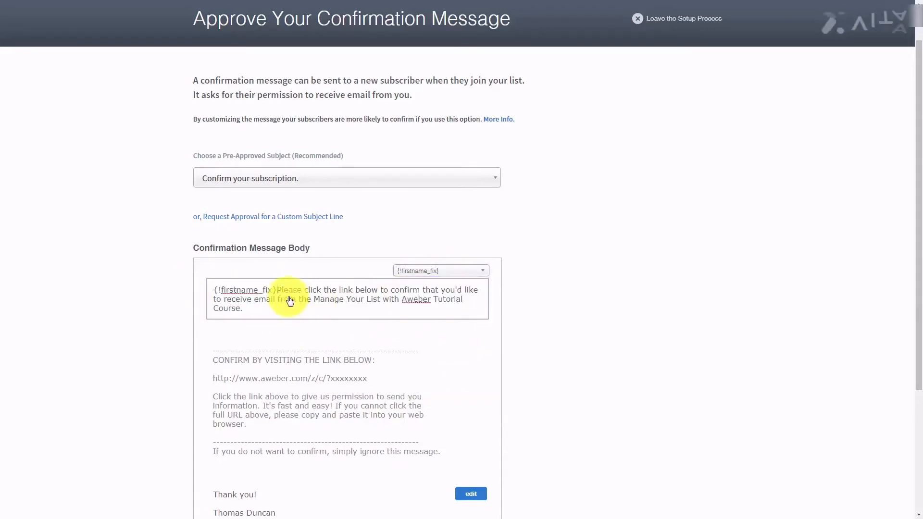
# - Delete the first-name greeting so the intro starts 'Please click the link below to confirm…'
pyautogui.write(',')
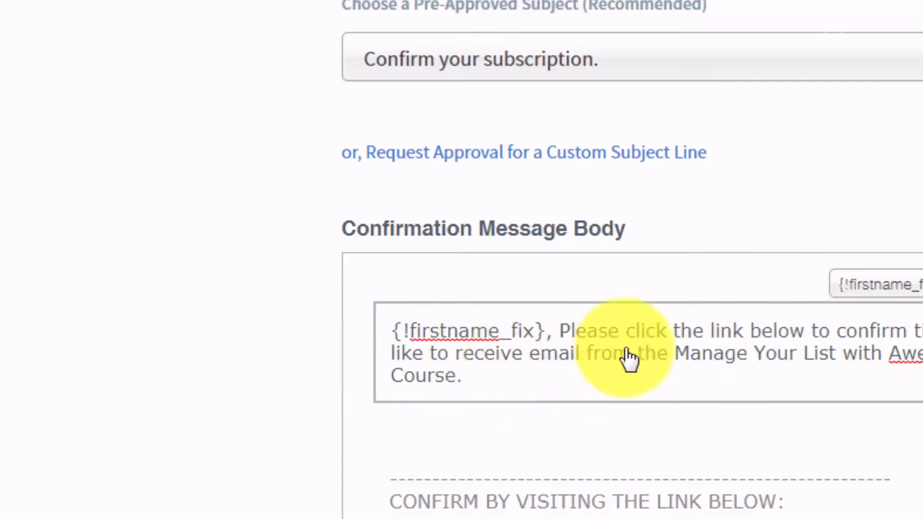
pyautogui.press('BackSpace')
pyautogui.press('BackSpace')
pyautogui.press('BackSpace')
pyautogui.press('BackSpace')
pyautogui.press('BackSpace')
pyautogui.press('BackSpace')
pyautogui.press('BackSpace')
pyautogui.press('BackSpace')
pyautogui.press('BackSpace')
pyautogui.press('BackSpace')
pyautogui.press('BackSpace')
pyautogui.press('BackSpace')
pyautogui.press('BackSpace')
pyautogui.press('BackSpace')
pyautogui.press('BackSpace')
pyautogui.press('BackSpace')
pyautogui.press('BackSpace')
pyautogui.press('BackSpace')
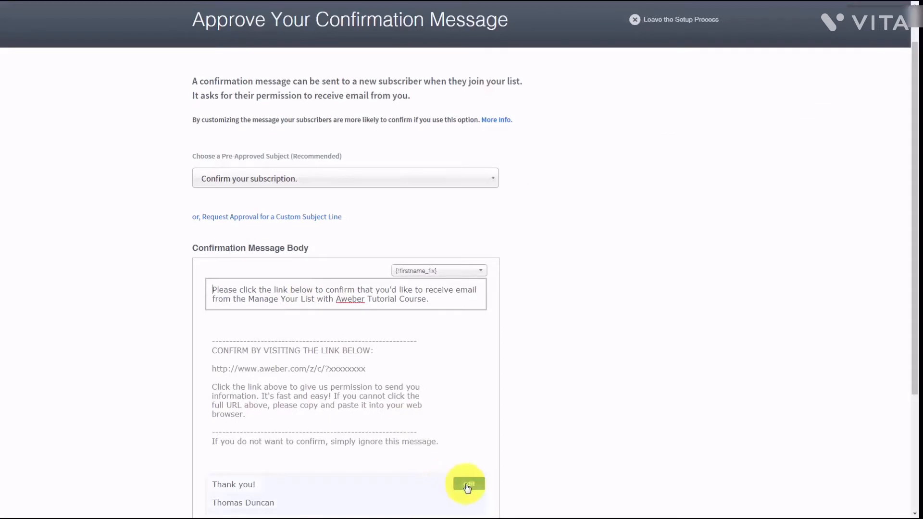
pyautogui.click(467, 486)
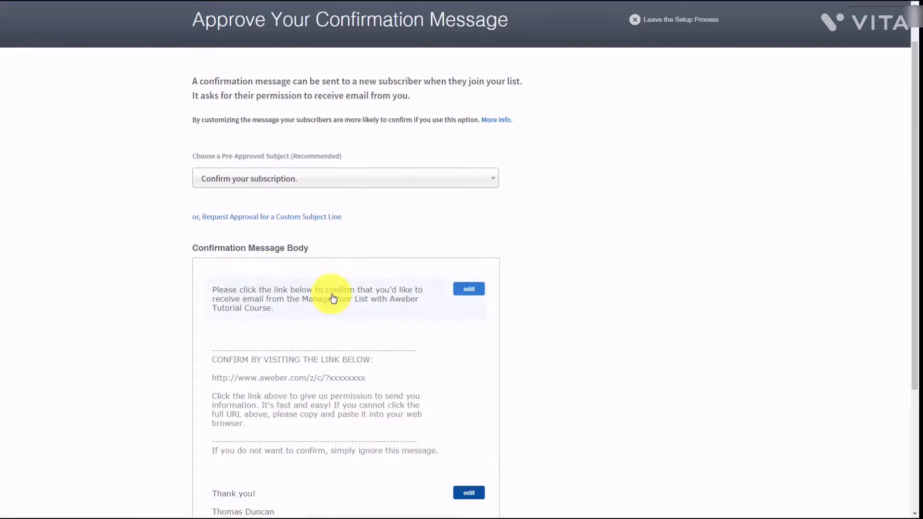
pyautogui.scroll(-3, 333, 298)
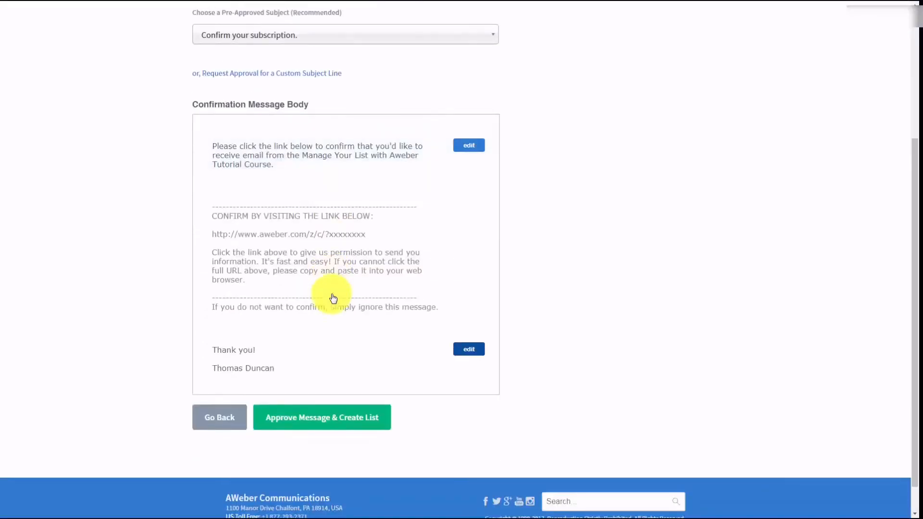
# - Remove the blank line from the closing signature block and save the sign-off
pyautogui.click(466, 355)
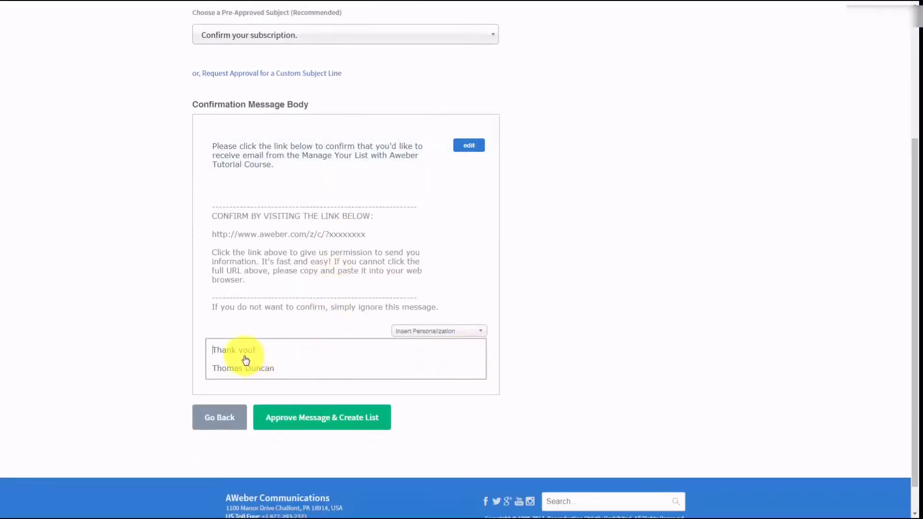
pyautogui.click(230, 359)
pyautogui.press('BackSpace')
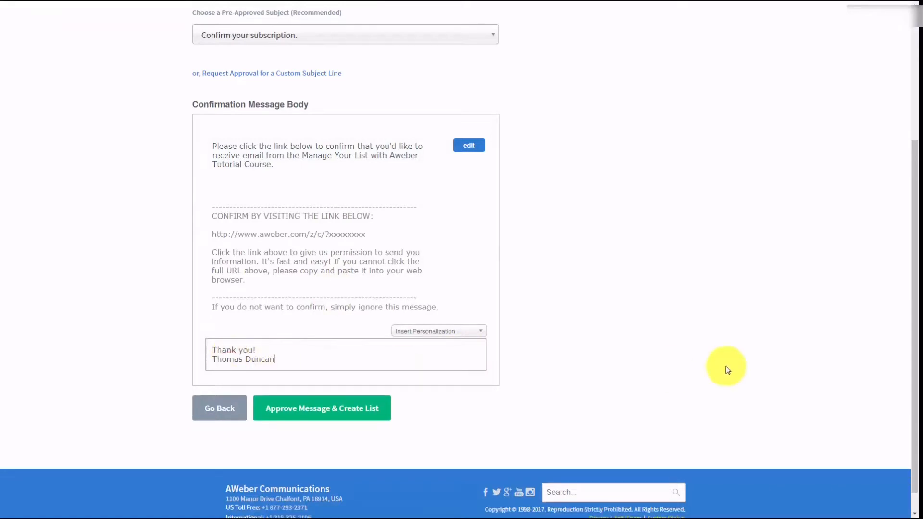
pyautogui.click(727, 370)
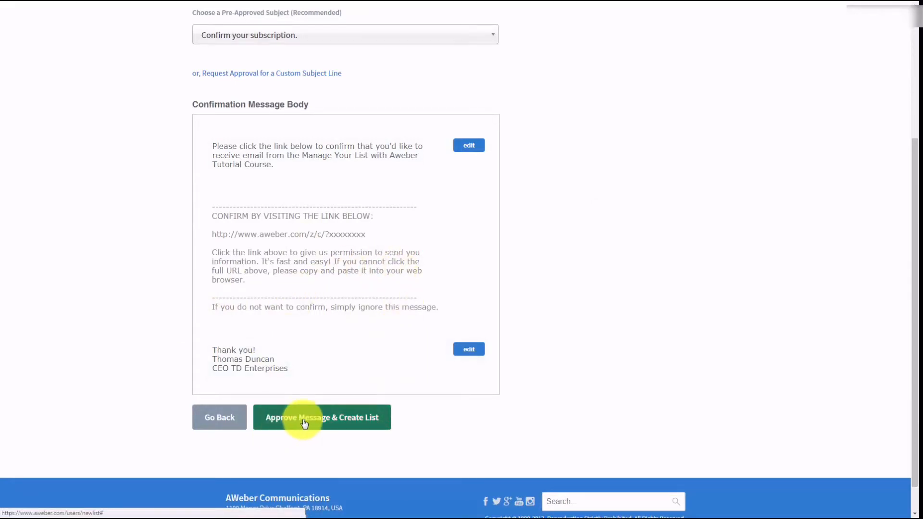
pyautogui.scroll(2, 383, 384)
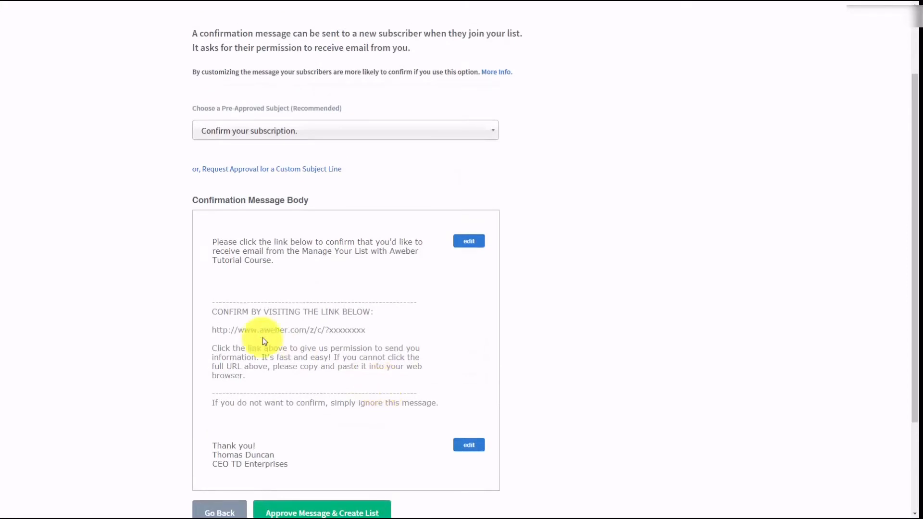
pyautogui.scroll(-1, 260, 337)
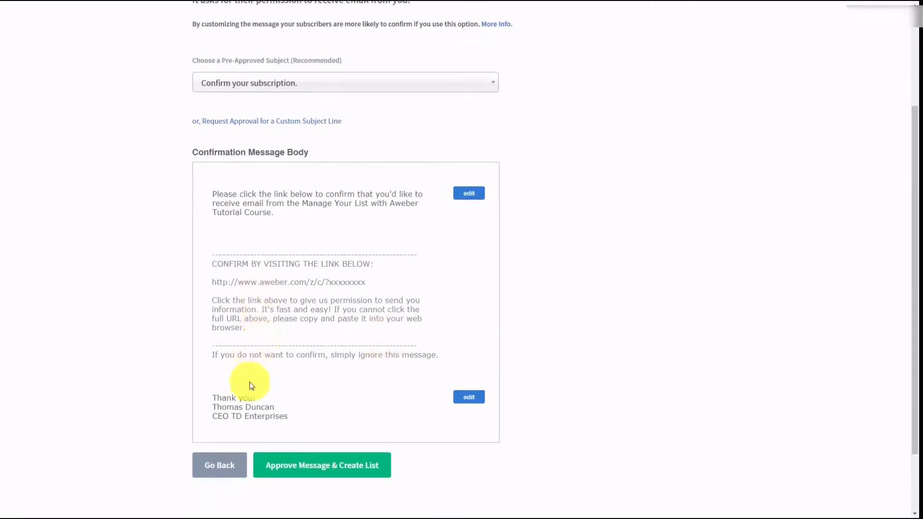
pyautogui.click(319, 465)
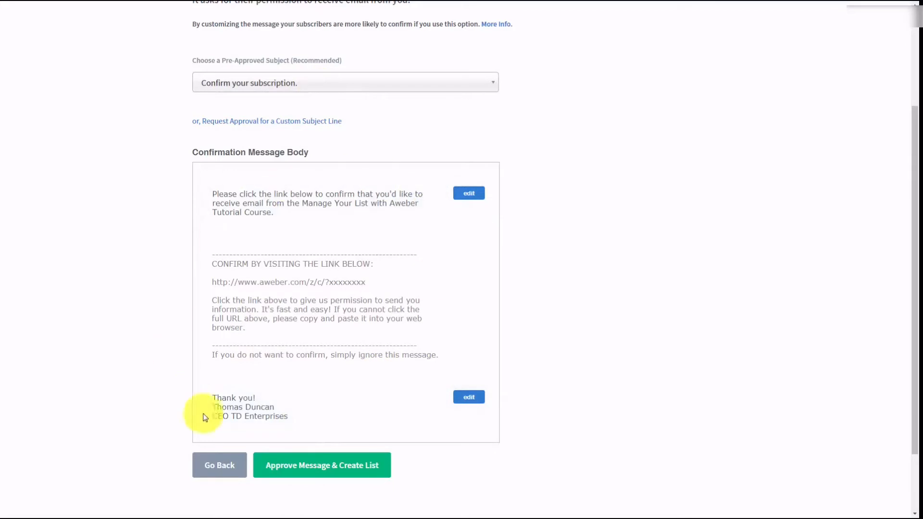
# - Approve the confirmation message with Approve Message & Create List
pyautogui.click(296, 469)
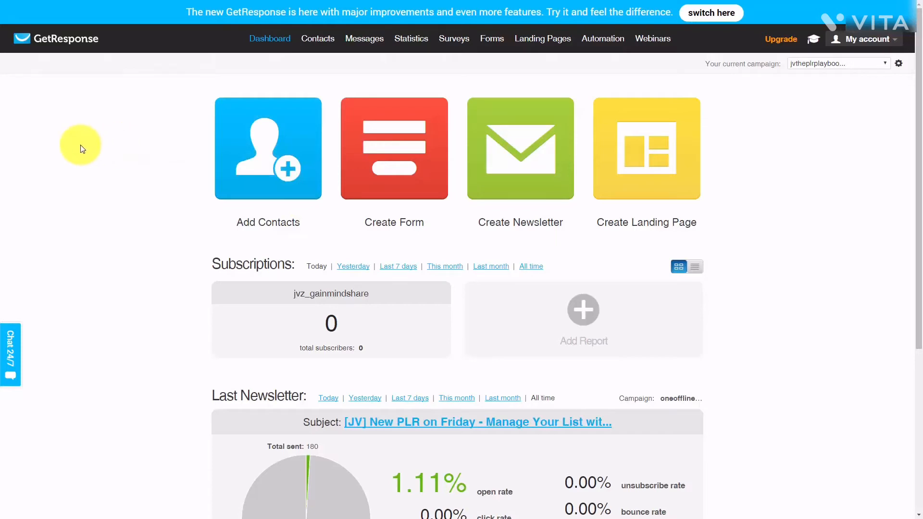
# - Search GetResponse contacts filtered to the jvtheplrplaybook campaign (99 contacts) and bring up the Actions menu
pyautogui.click(312, 40)
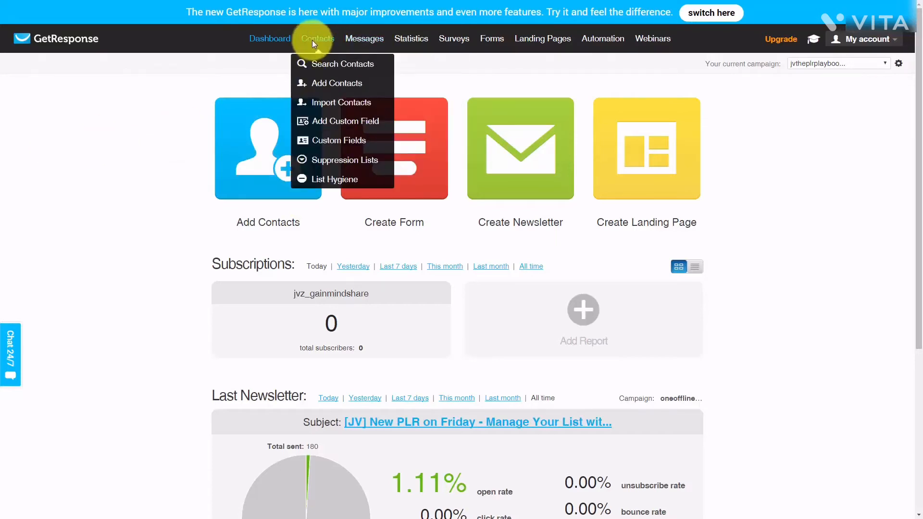
pyautogui.click(325, 65)
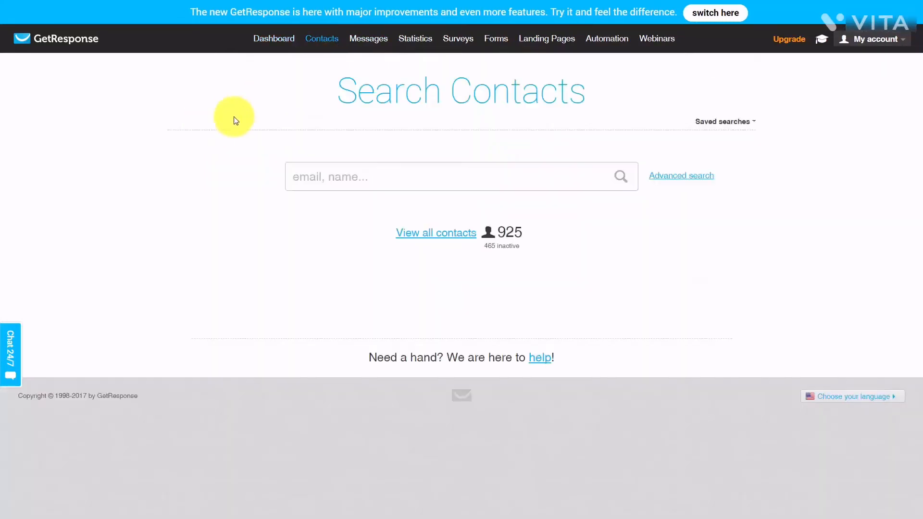
pyautogui.click(420, 234)
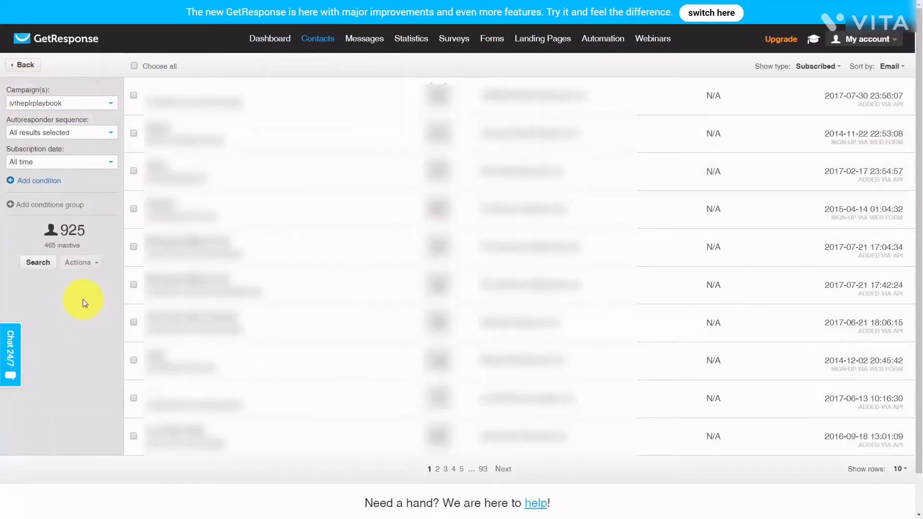
pyautogui.click(36, 265)
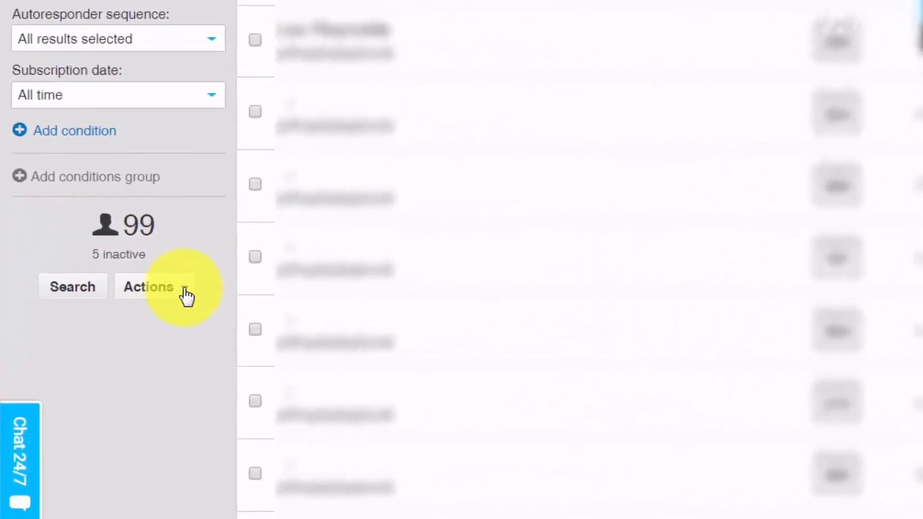
pyautogui.click(185, 292)
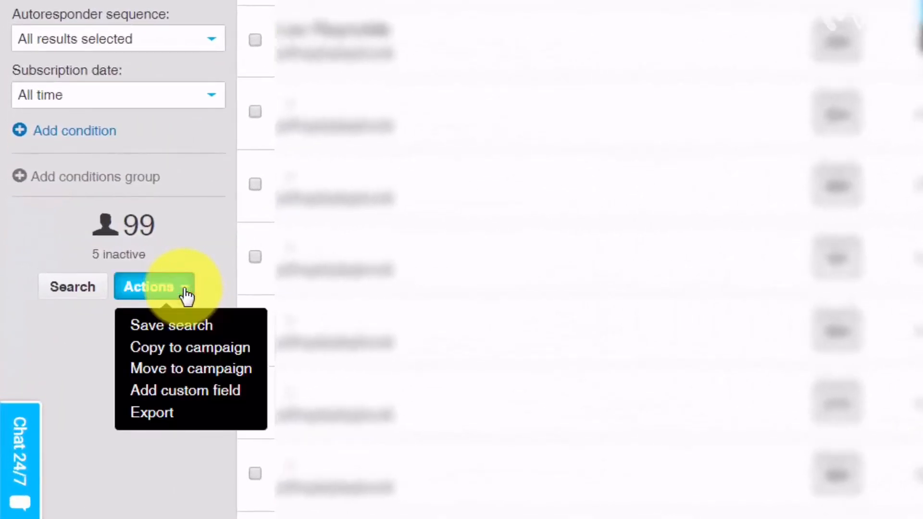
# - Export the filtered contacts as listfromgetresponse.csv and download the file
pyautogui.click(145, 415)
pyautogui.write('listfromgetresponse')
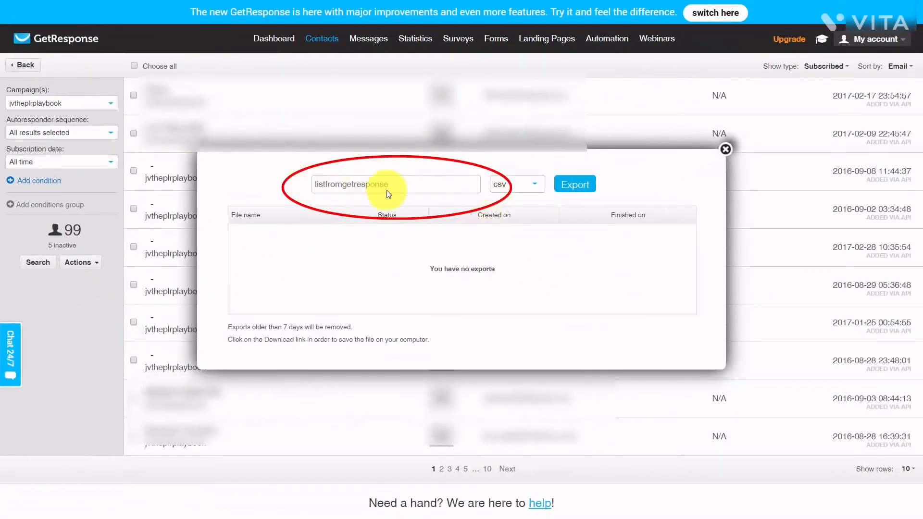
pyautogui.click(568, 191)
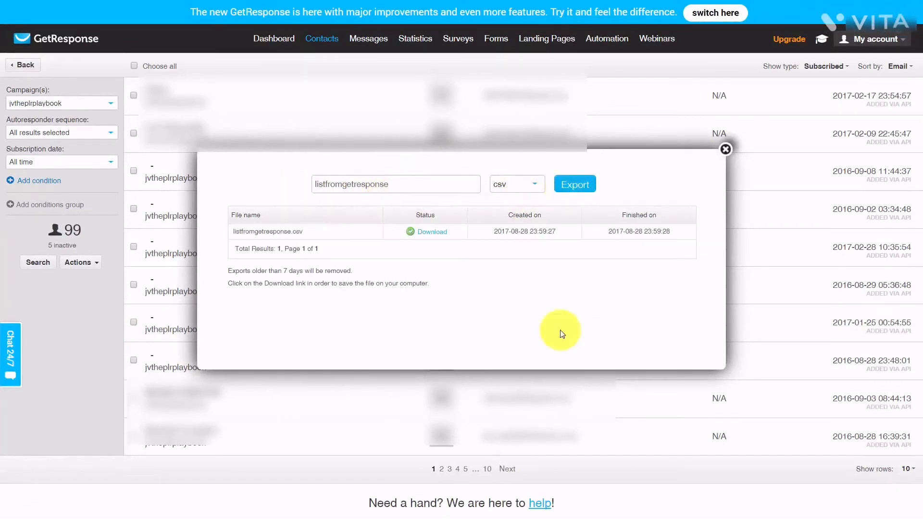
pyautogui.click(431, 237)
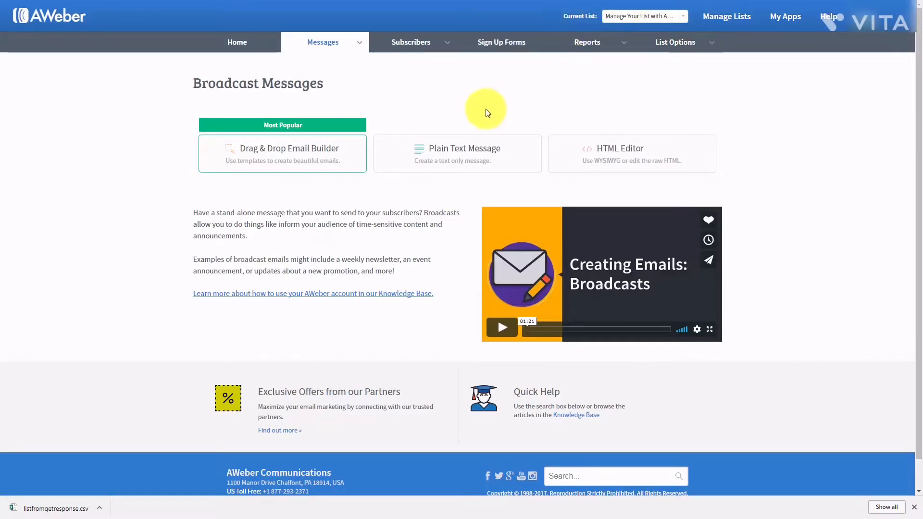
# - Go to Subscribers > Add Subscribers in AWeber's top navigation
pyautogui.click(448, 48)
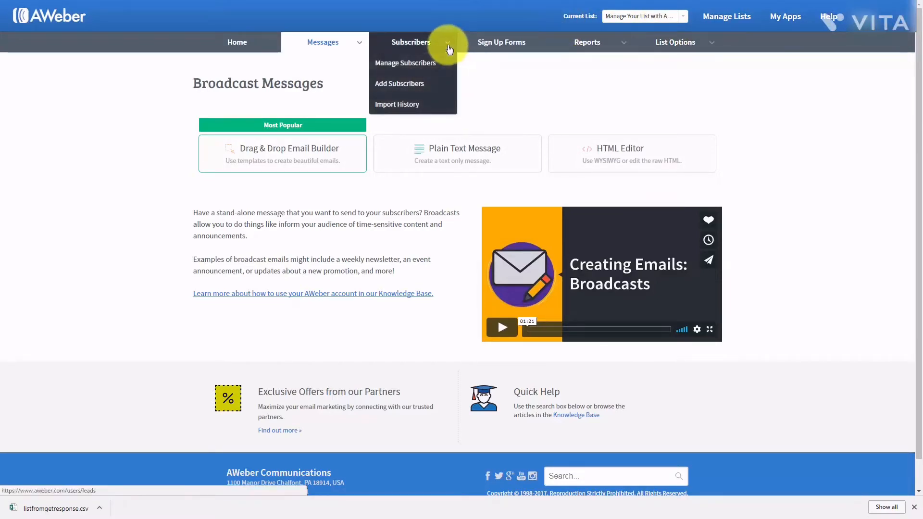
pyautogui.click(399, 84)
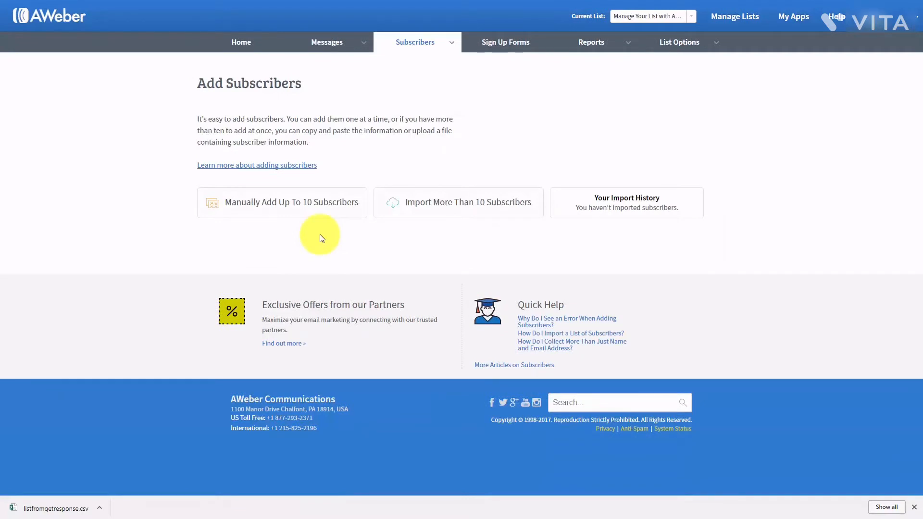
# - Start a bulk import of more than 10 subscribers and accept the name and email column mapping
pyautogui.click(430, 204)
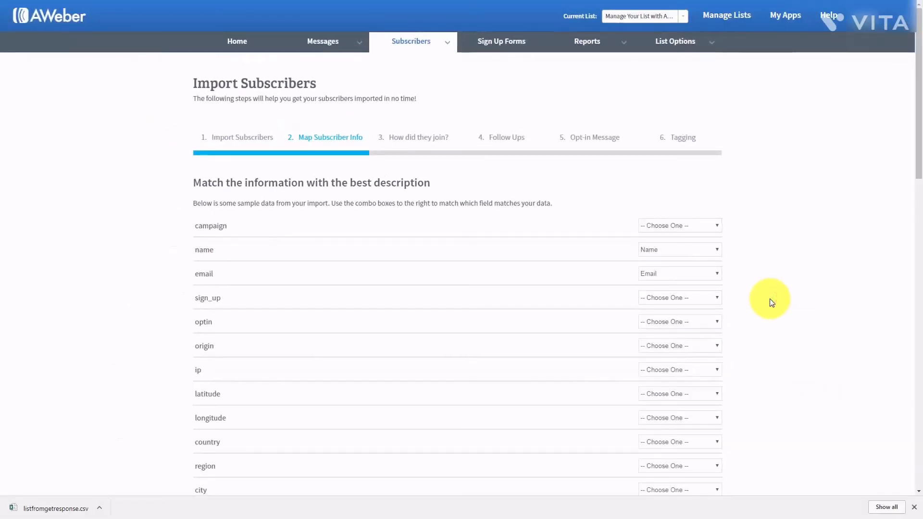
pyautogui.scroll(-15, 651, 325)
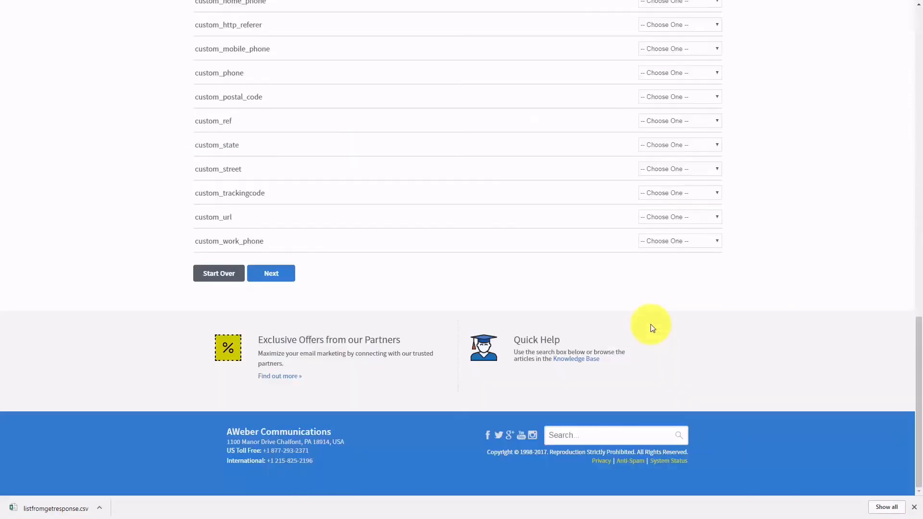
pyautogui.click(263, 275)
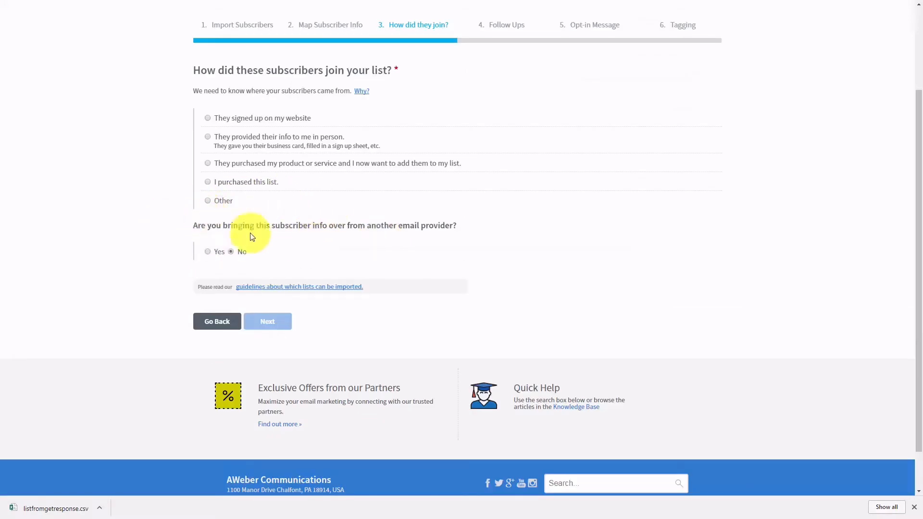
# - Mark the subscribers as coming from GetResponse and set their join source to Other
pyautogui.click(208, 252)
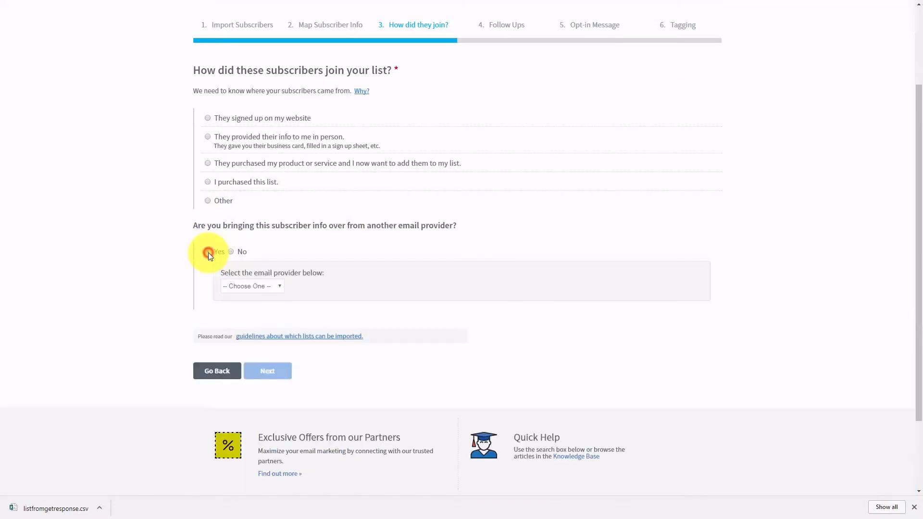
pyautogui.click(278, 288)
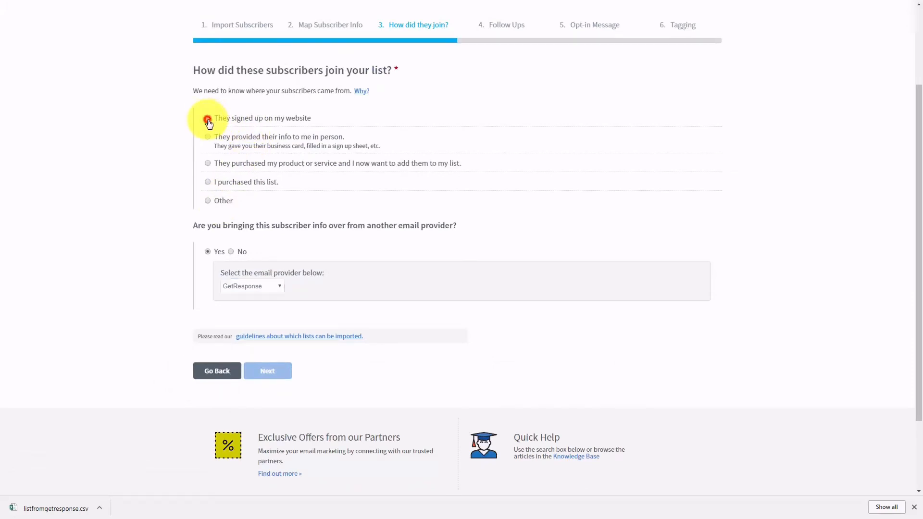
pyautogui.click(208, 119)
pyautogui.click(471, 254)
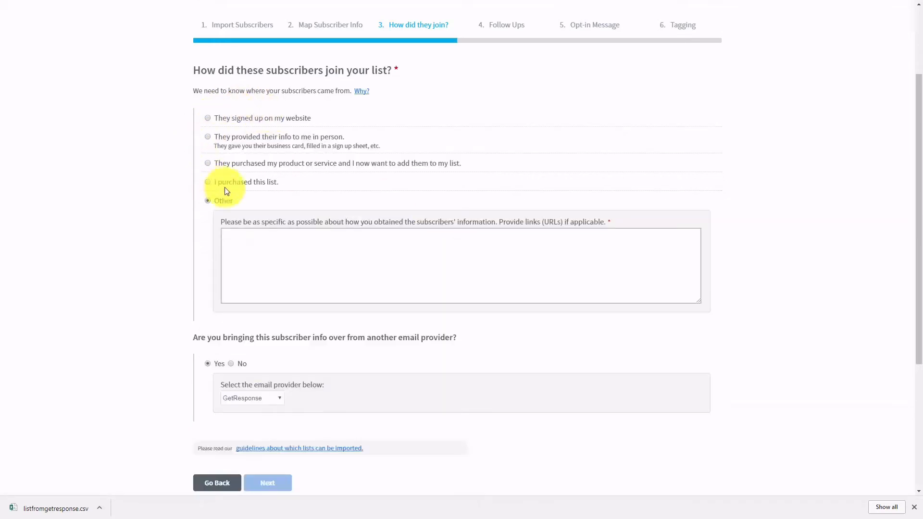
pyautogui.click(258, 249)
pyautogui.click(139, 249)
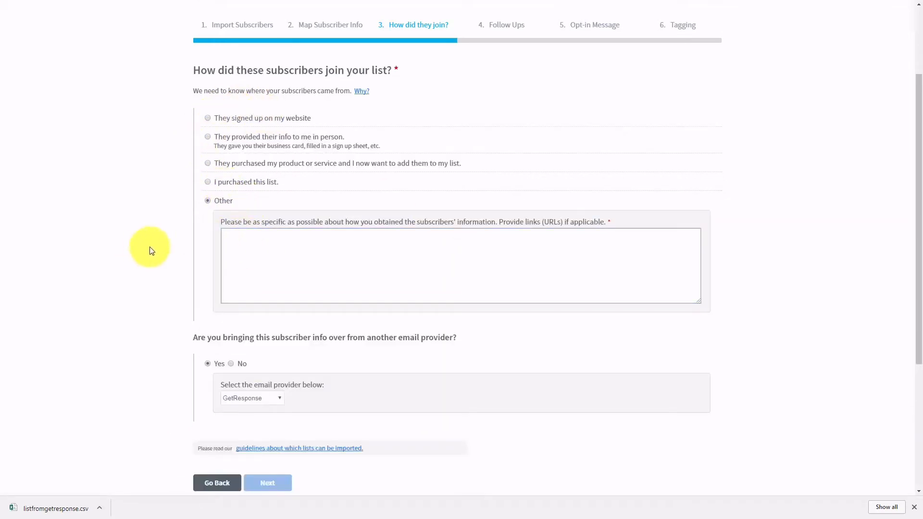
pyautogui.click(254, 237)
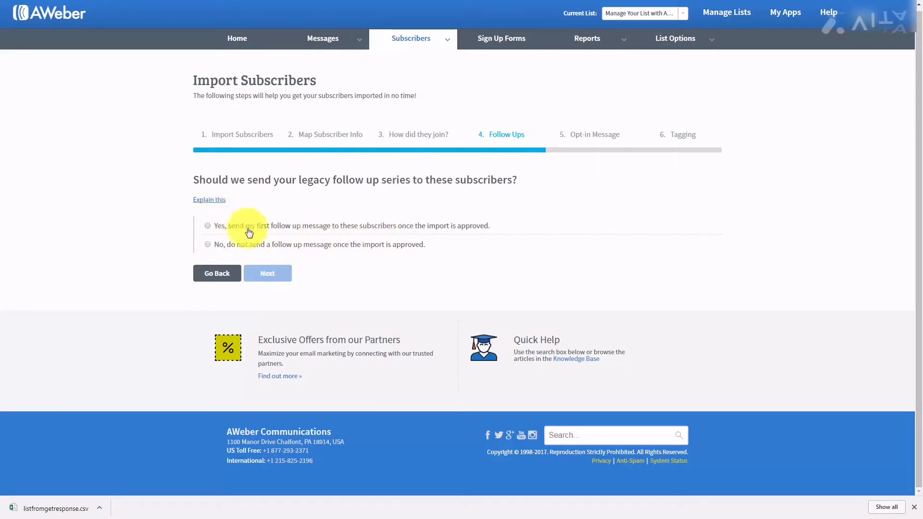
# - Answer No to the legacy follow-up message and to asking subscribers to opt in again
pyautogui.click(207, 244)
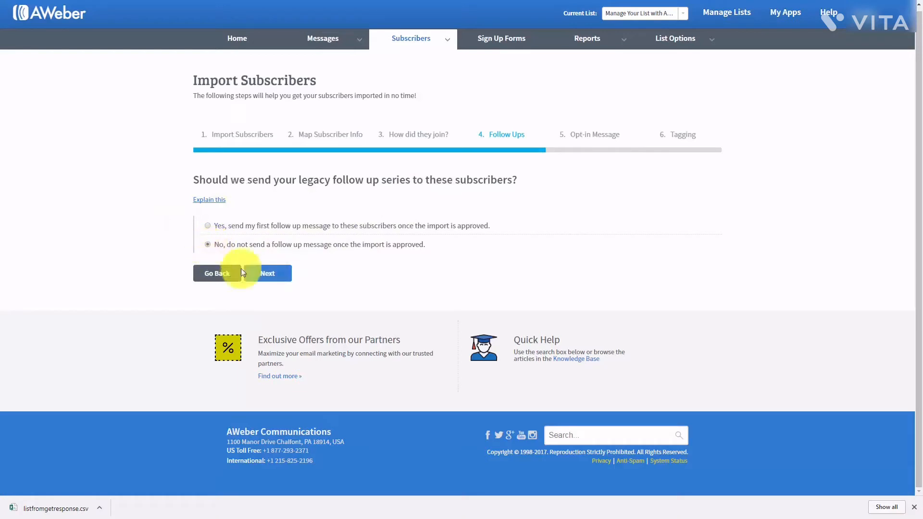
pyautogui.click(282, 277)
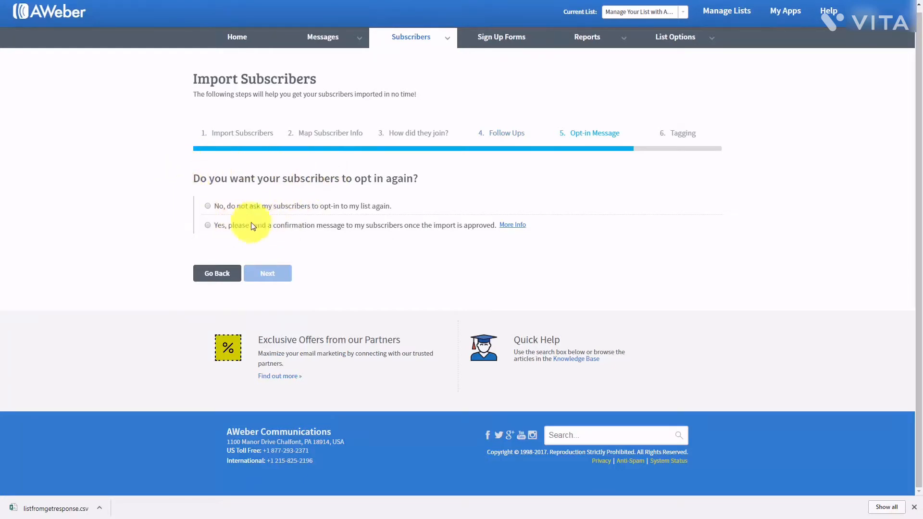
pyautogui.click(210, 209)
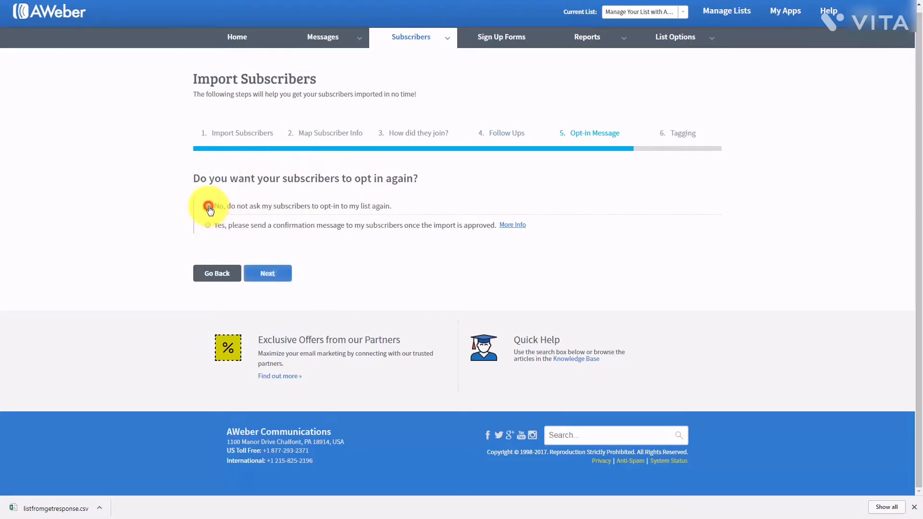
pyautogui.click(267, 275)
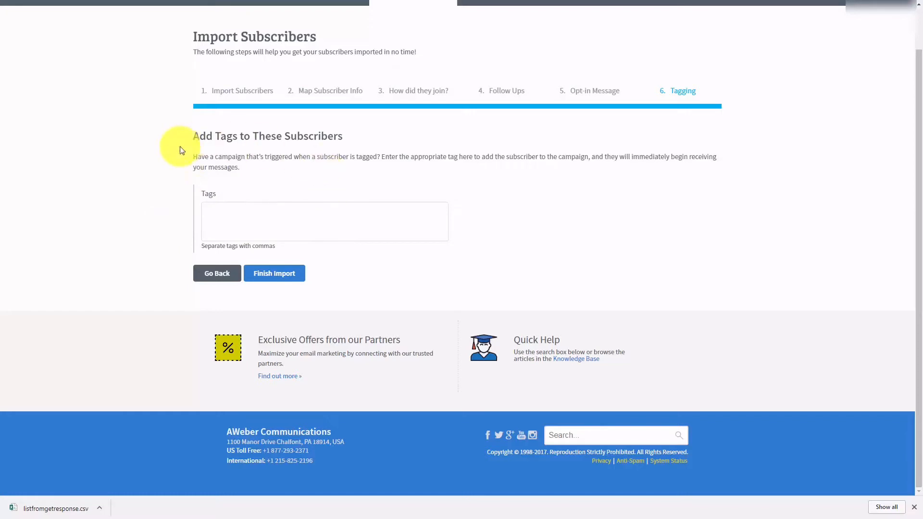
# - Tag the imported subscribers 'affiliate' and finish the import
pyautogui.click(226, 210)
pyautogui.write('affiliate')
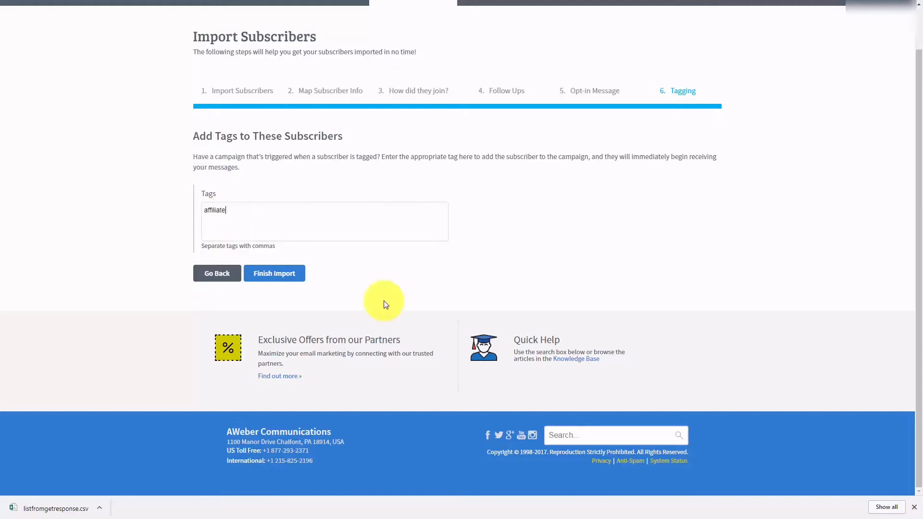
pyautogui.click(273, 274)
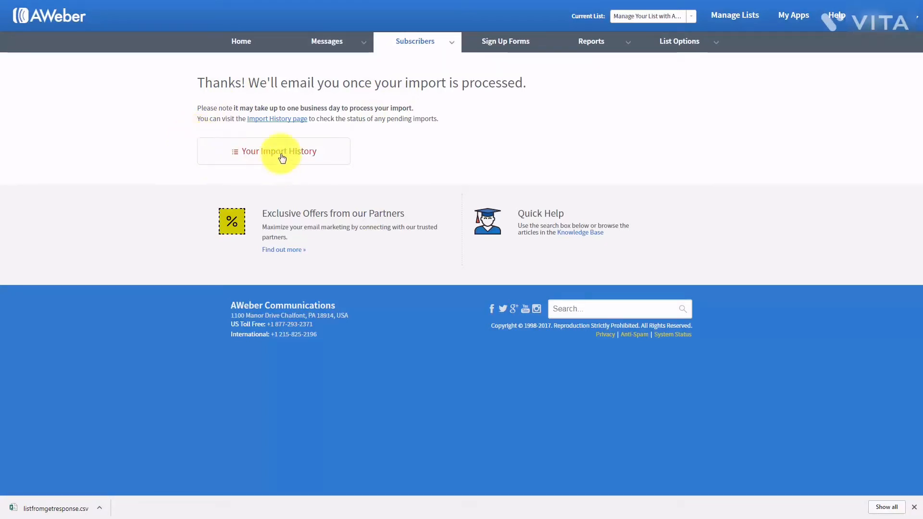
# - Check the import history breakdown showing 97 of 99 subscribers added
pyautogui.click(278, 121)
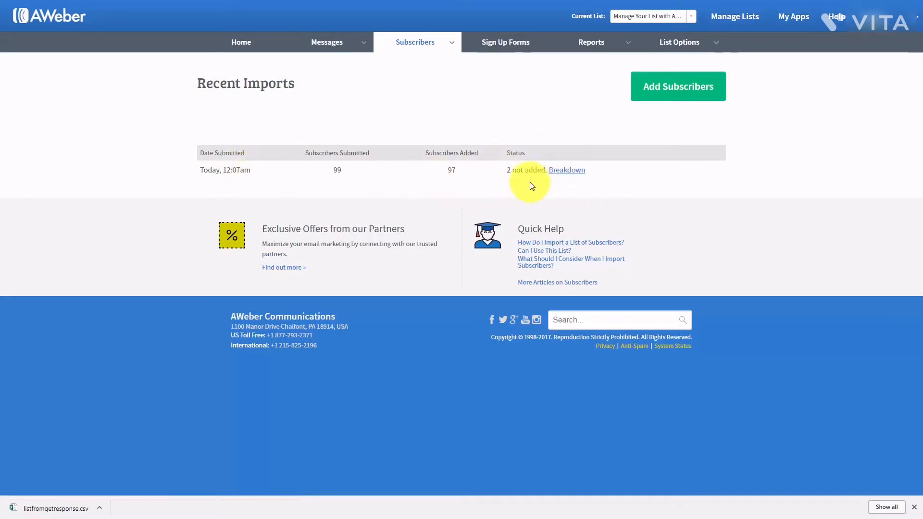
pyautogui.click(563, 174)
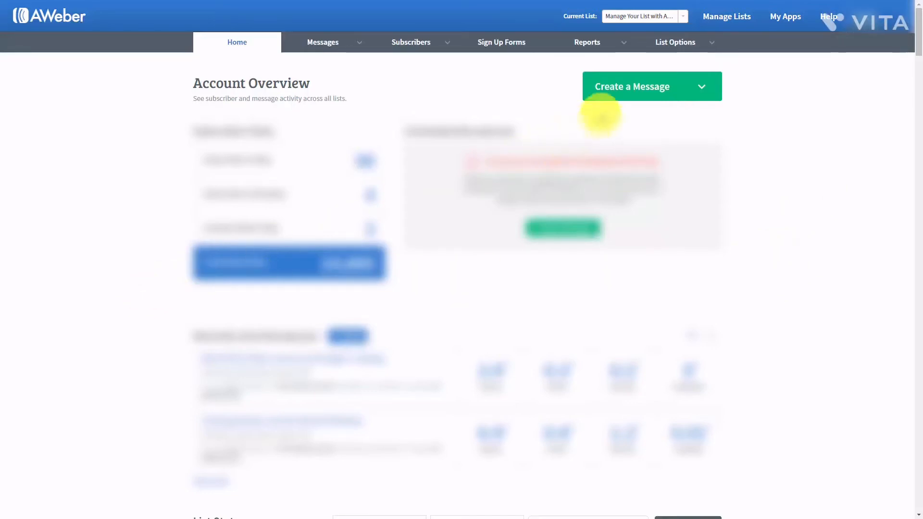
# - Inspect the List Settings page's List Name field and select the Unique List ID text
pyautogui.moveTo(689, 51)
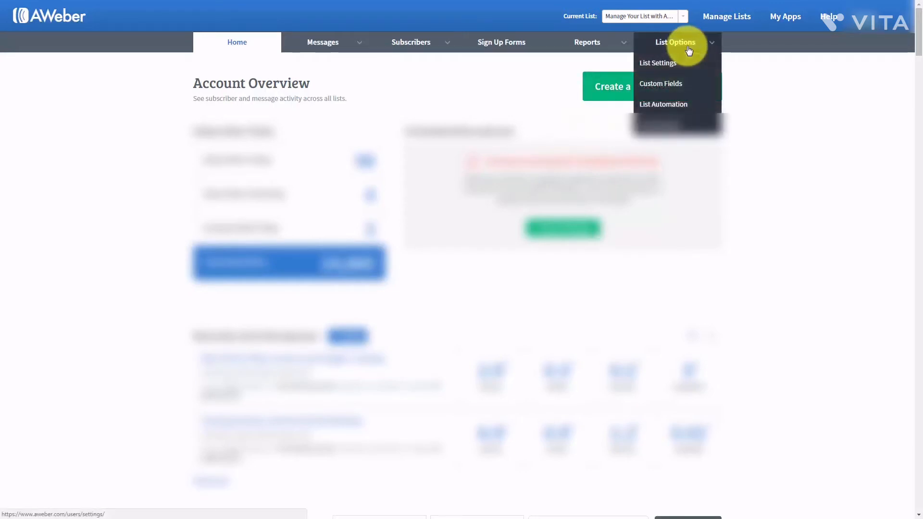
pyautogui.click(659, 68)
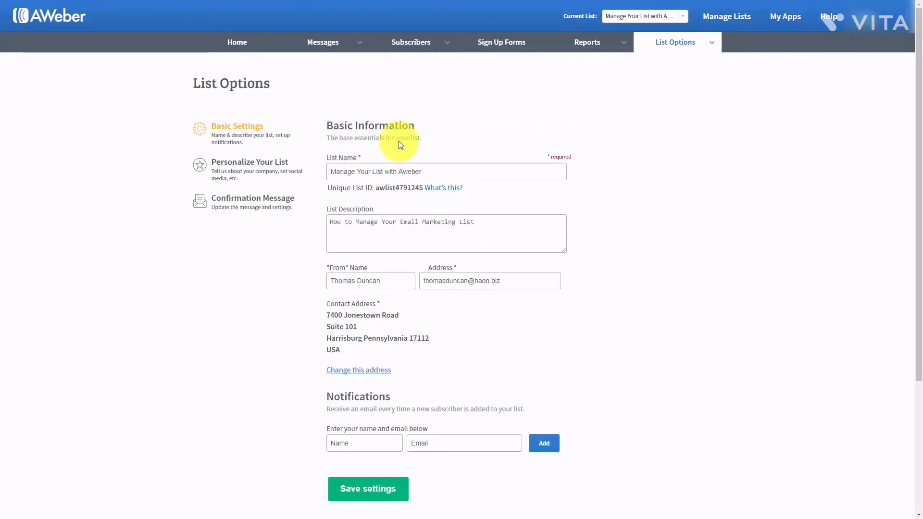
pyautogui.click(340, 172)
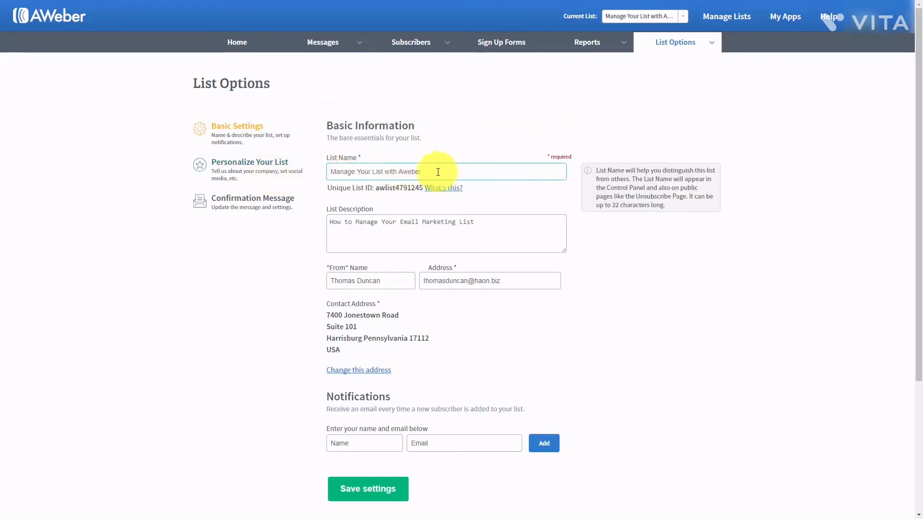
pyautogui.click(339, 195)
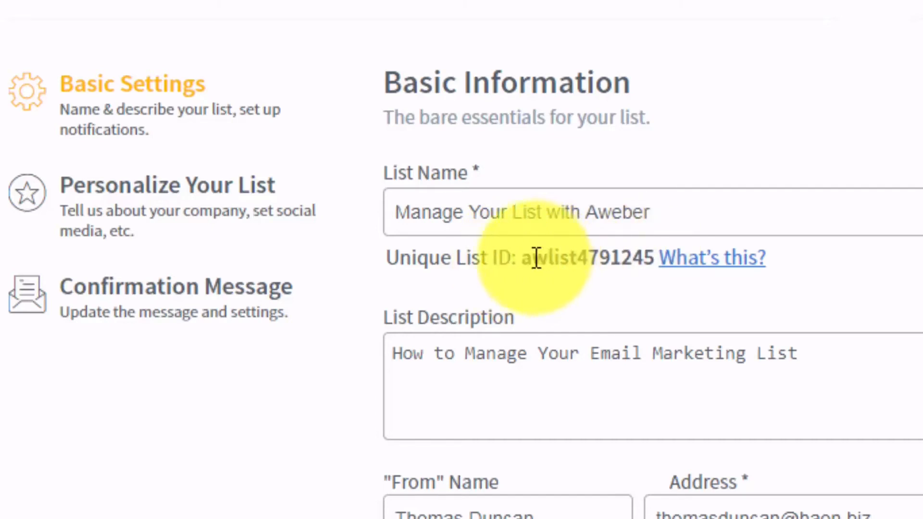
pyautogui.moveTo(525, 261); pyautogui.dragTo(651, 260)
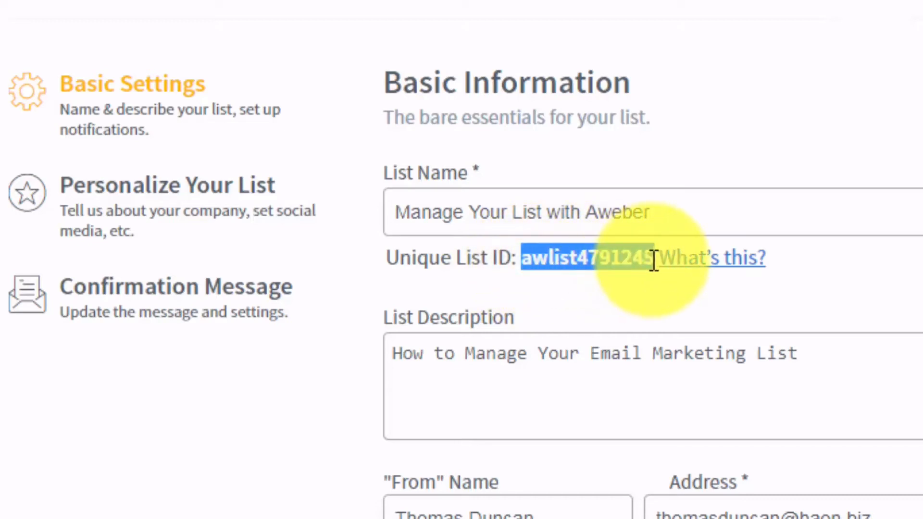
pyautogui.click(845, 289)
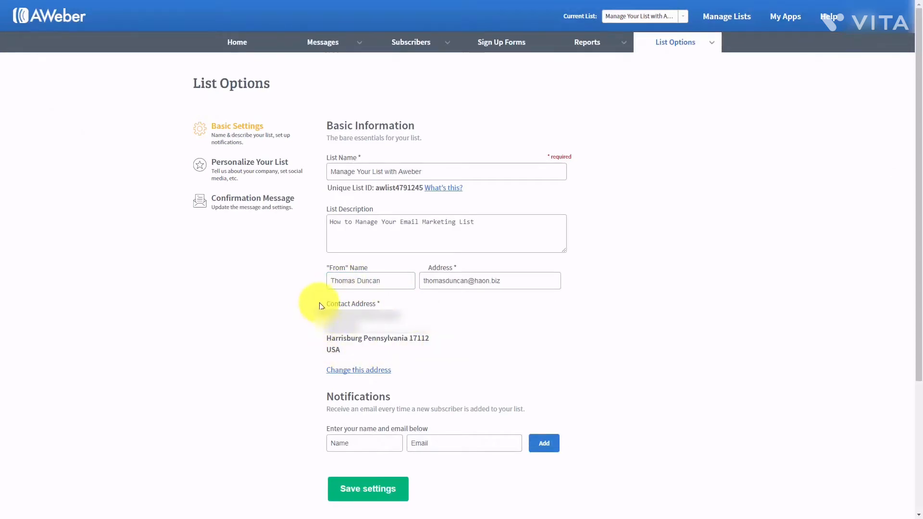
pyautogui.moveTo(329, 309)
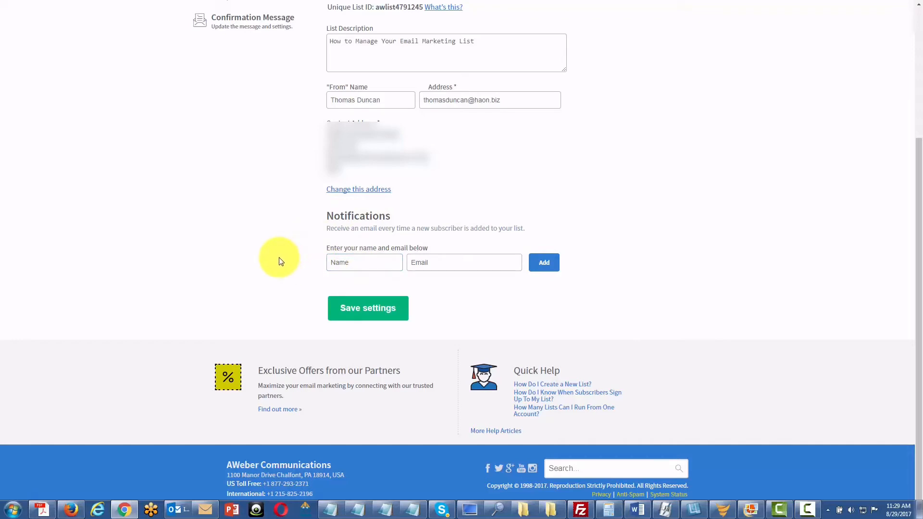
pyautogui.moveTo(361, 262)
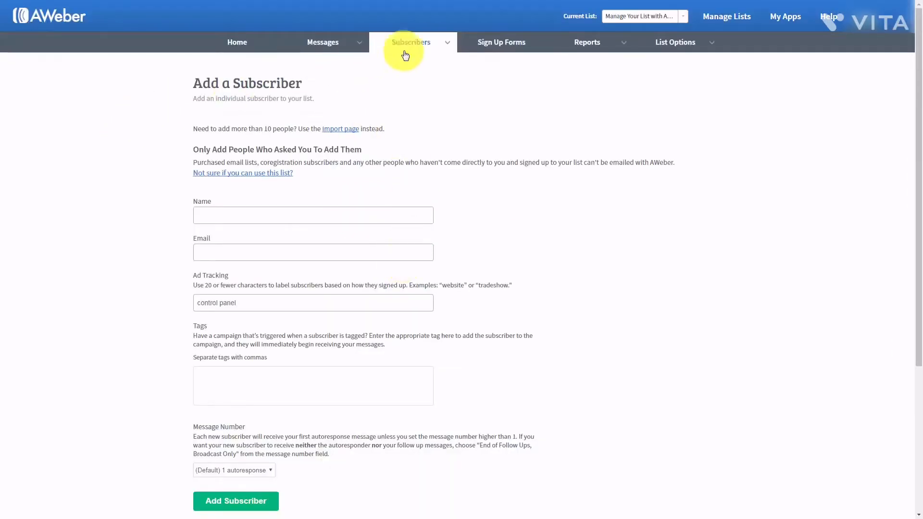
# - Enter the new subscriber's name and e-mail address, then add them to the list
pyautogui.moveTo(438, 48)
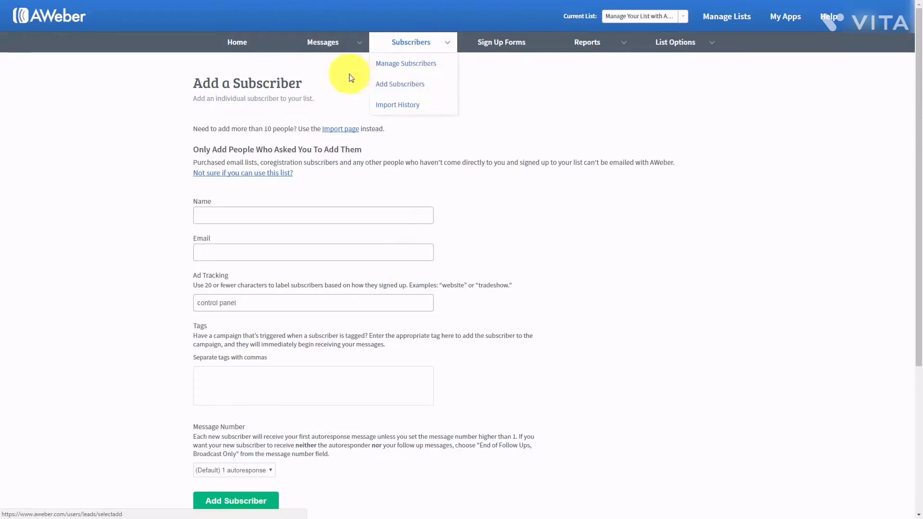
pyautogui.click(225, 213)
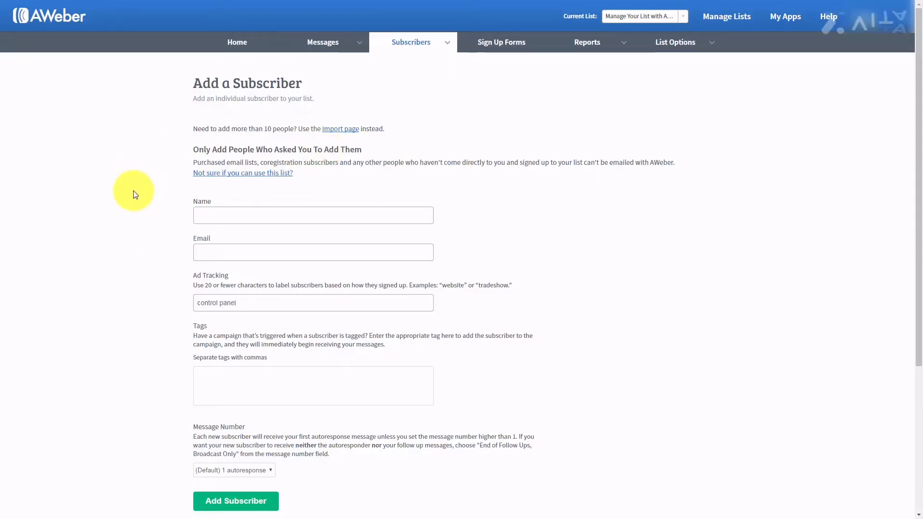
pyautogui.click(237, 213)
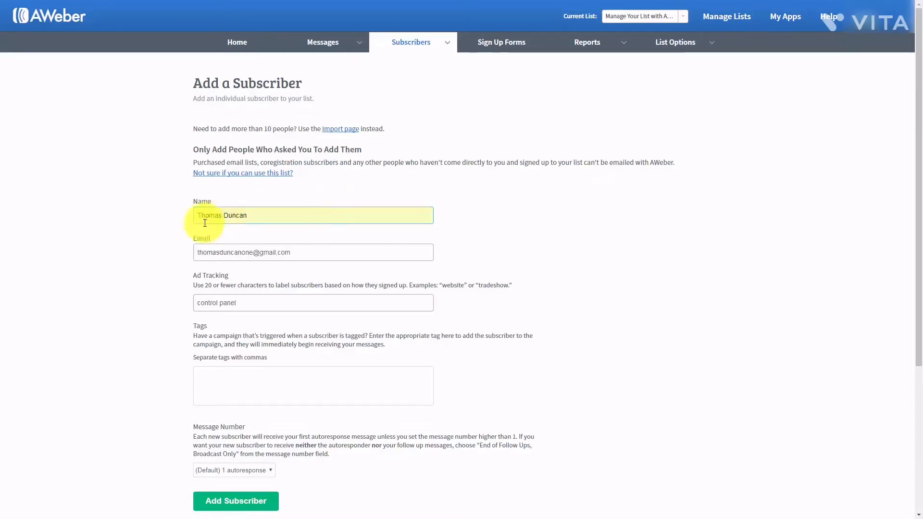
pyautogui.click(231, 502)
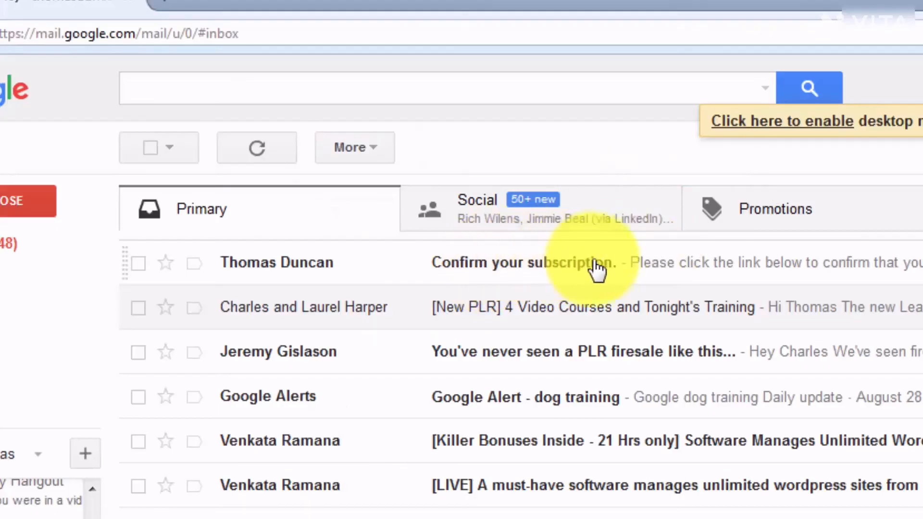
# - Open the 'Confirm your subscription' email in Gmail and follow its aweber.com confirmation link
pyautogui.click(630, 265)
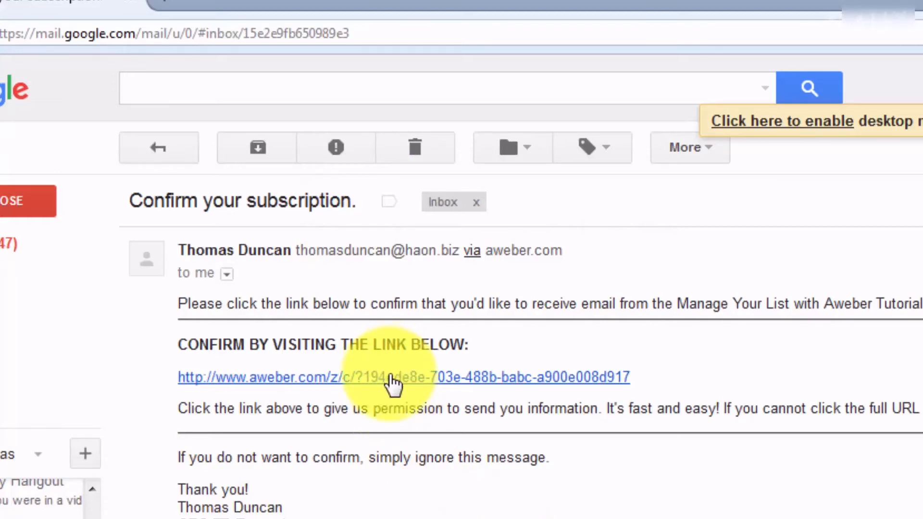
pyautogui.click(392, 379)
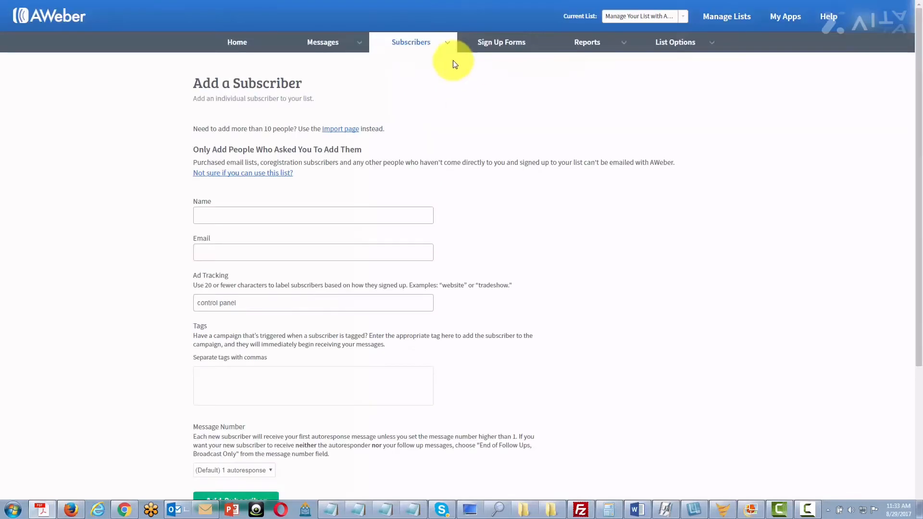
# - Go to Manage Subscribers from AWeber's Subscribers menu
pyautogui.moveTo(442, 46)
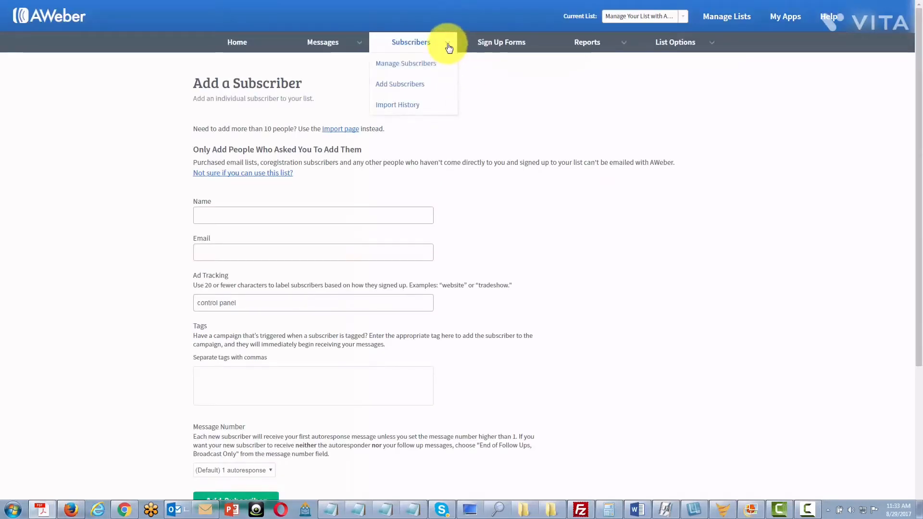
pyautogui.click(415, 67)
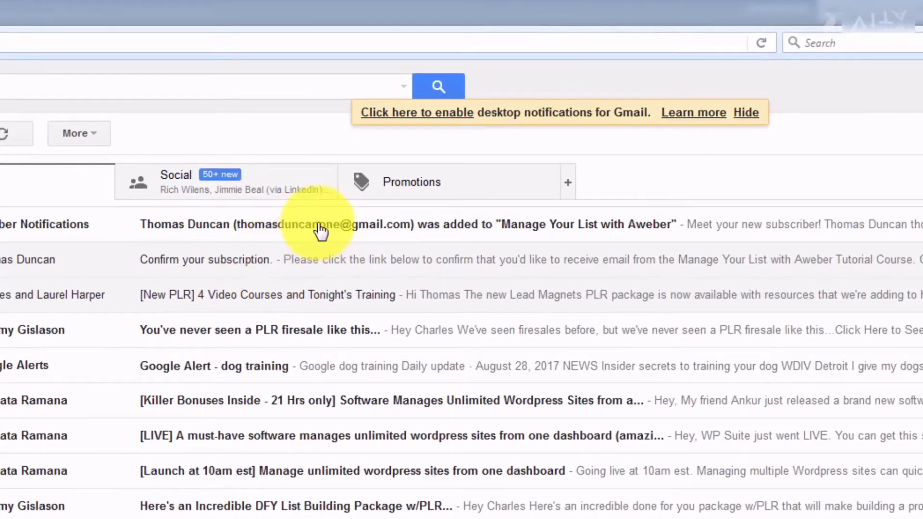
# - Open AWeber's new-subscriber notification for 'Manage Your List with Aweber' in Gmail
pyautogui.click(320, 229)
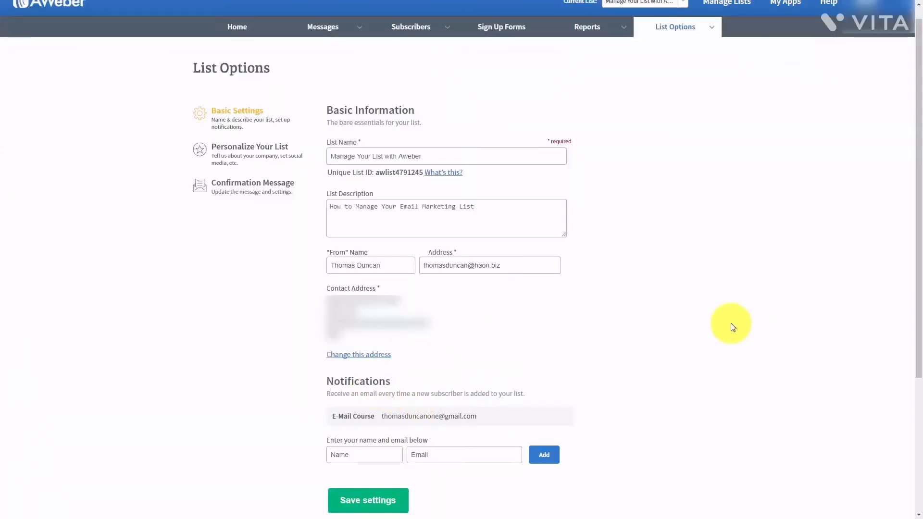
# - Scroll to the top of the list's basic settings to review name, sender and notification fields
pyautogui.moveTo(665, 308)
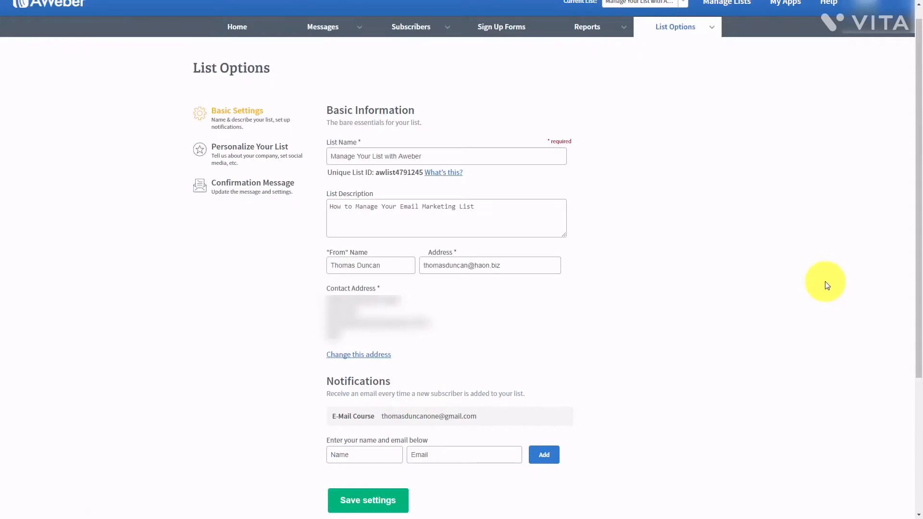
pyautogui.scroll(1, 825, 285)
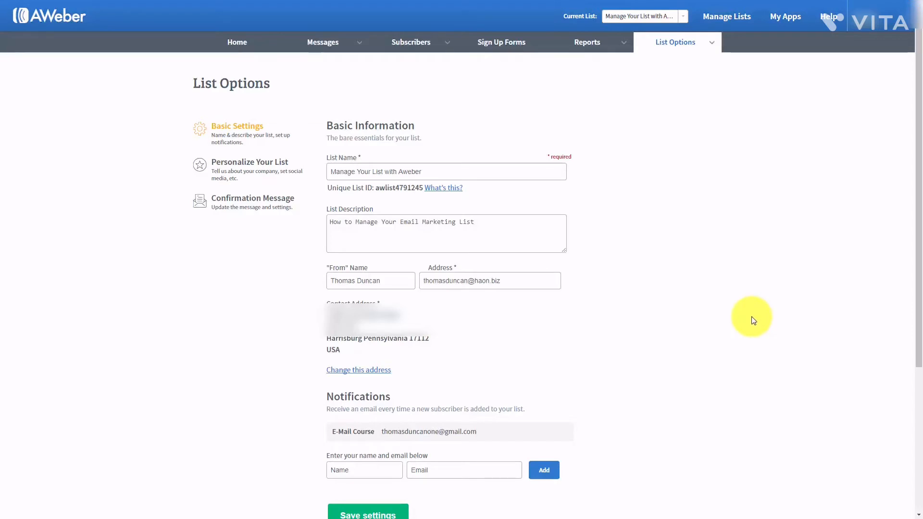
pyautogui.moveTo(375, 203)
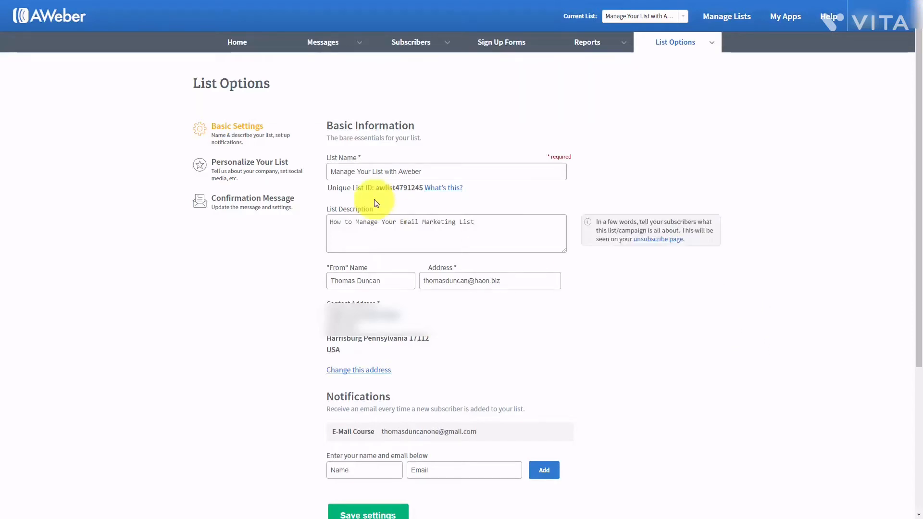
# - Write the list's email signature under Personalize Your List and start connecting a Twitter account
pyautogui.click(241, 166)
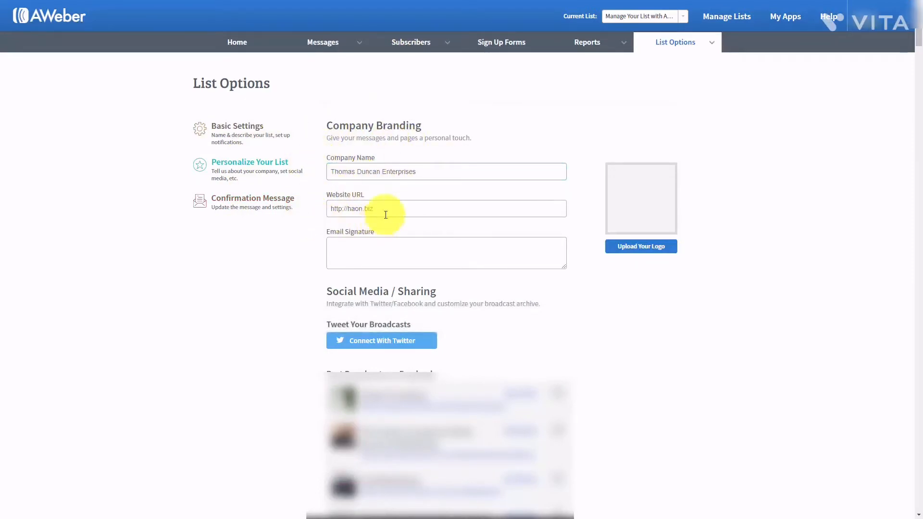
pyautogui.click(371, 247)
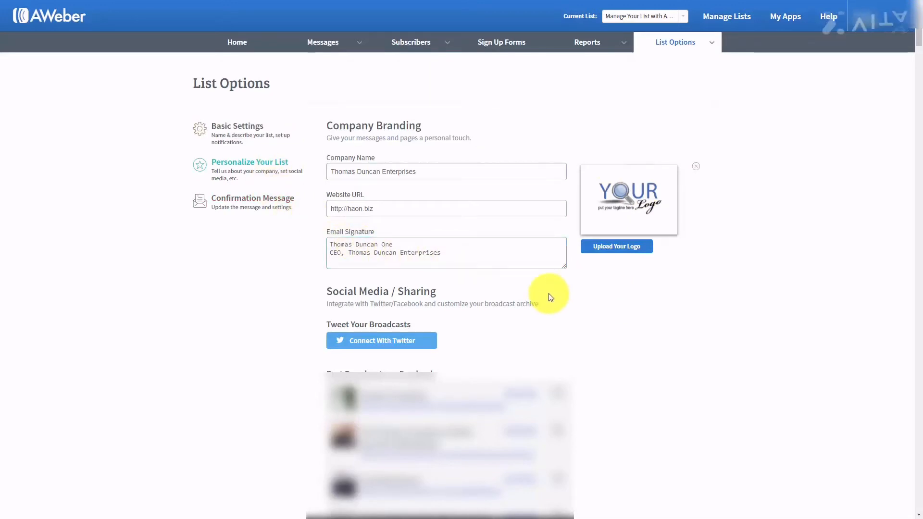
pyautogui.click(359, 341)
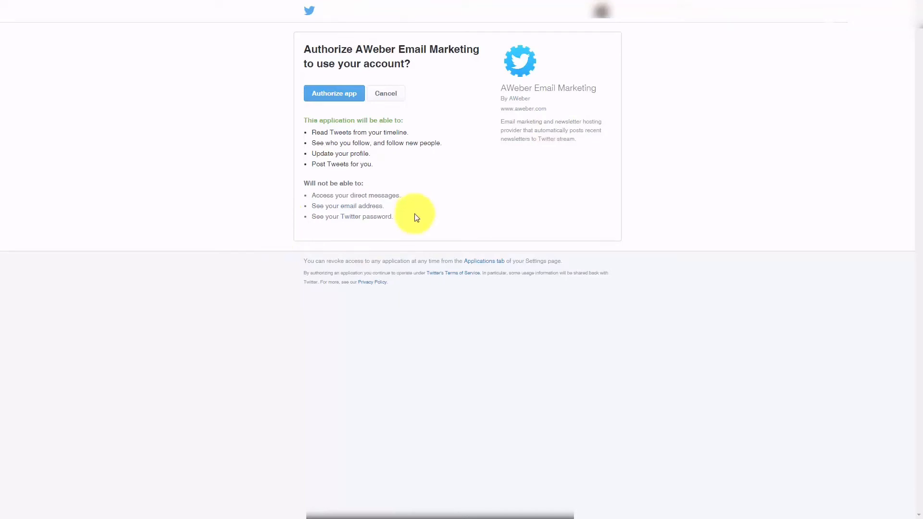
# - Authorize AWeber Email Marketing on Twitter so broadcasts can be tweeted
pyautogui.click(338, 94)
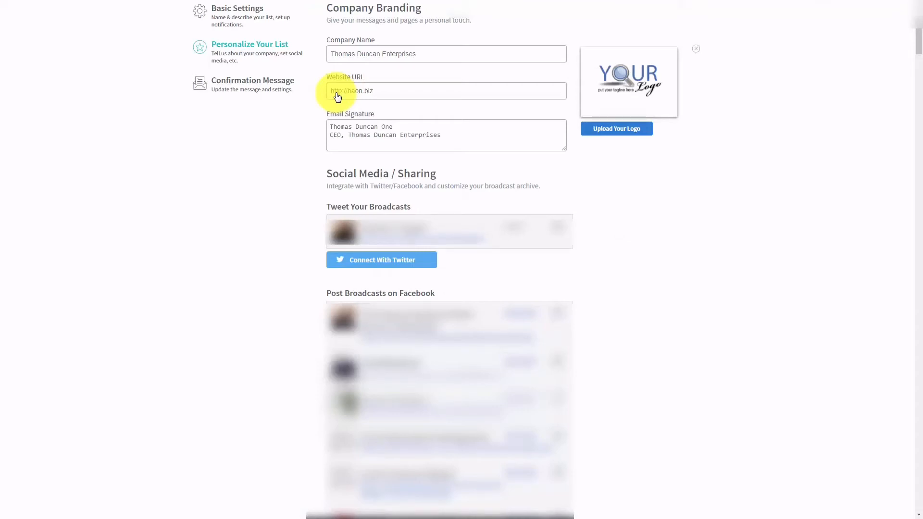
# - Connect Facebook pages and make Harrisburg Real Estate the default page for broadcasts
pyautogui.scroll(-15, 338, 96)
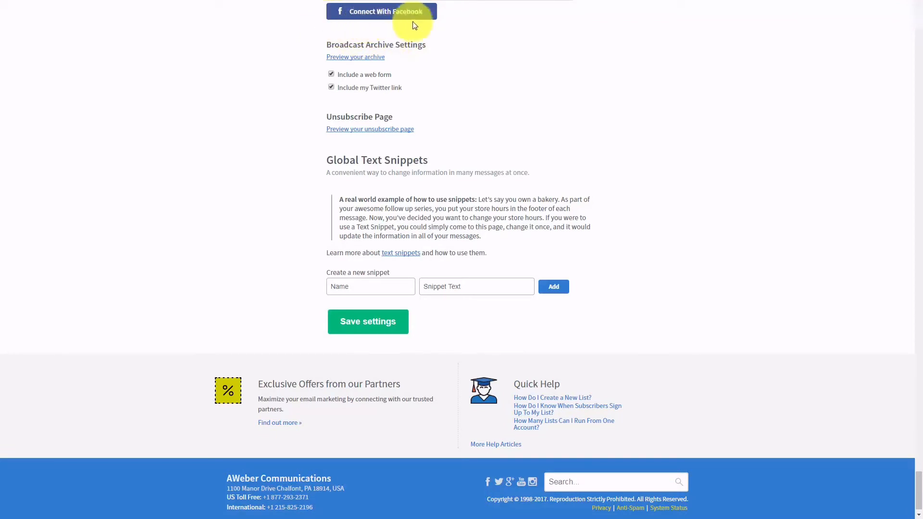
pyautogui.click(394, 21)
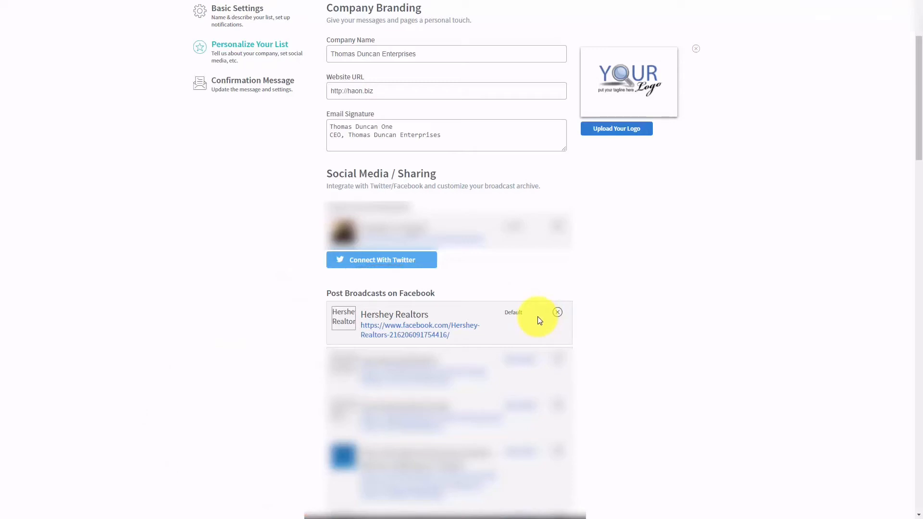
pyautogui.scroll(-10, 537, 319)
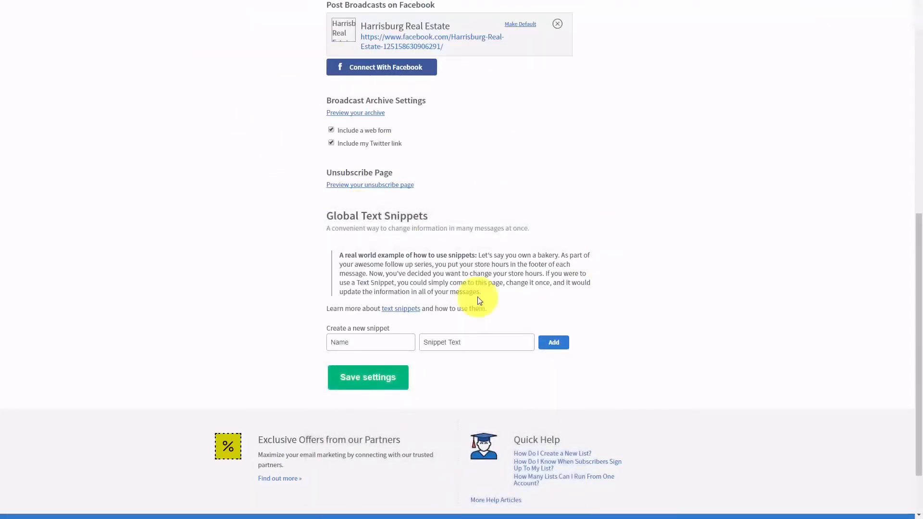
pyautogui.click(523, 25)
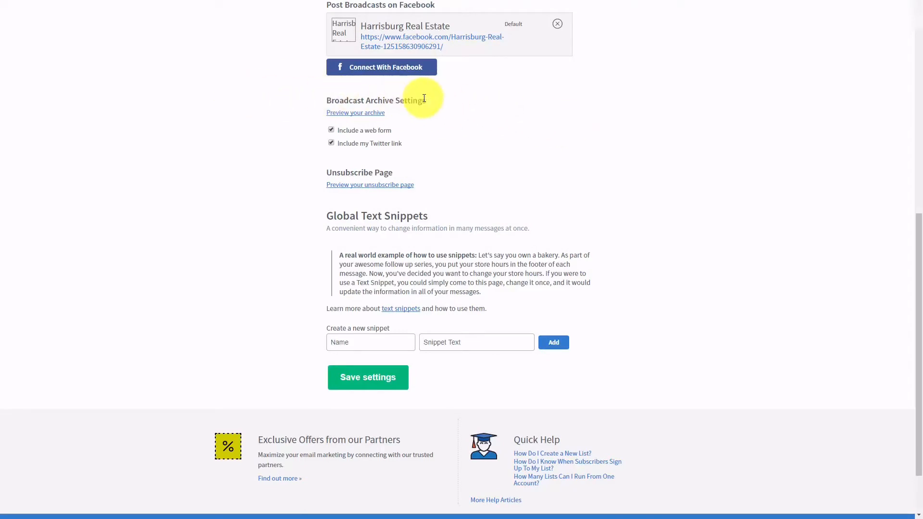
pyautogui.click(346, 119)
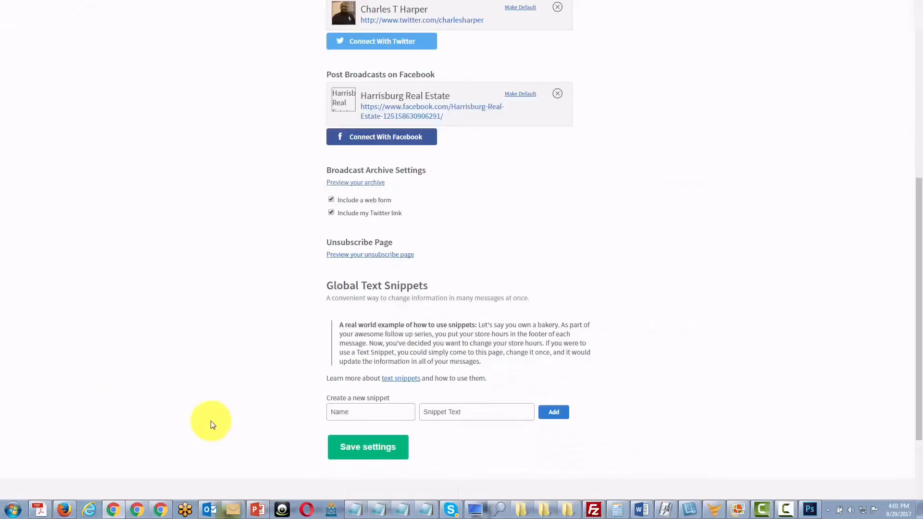
pyautogui.click(359, 258)
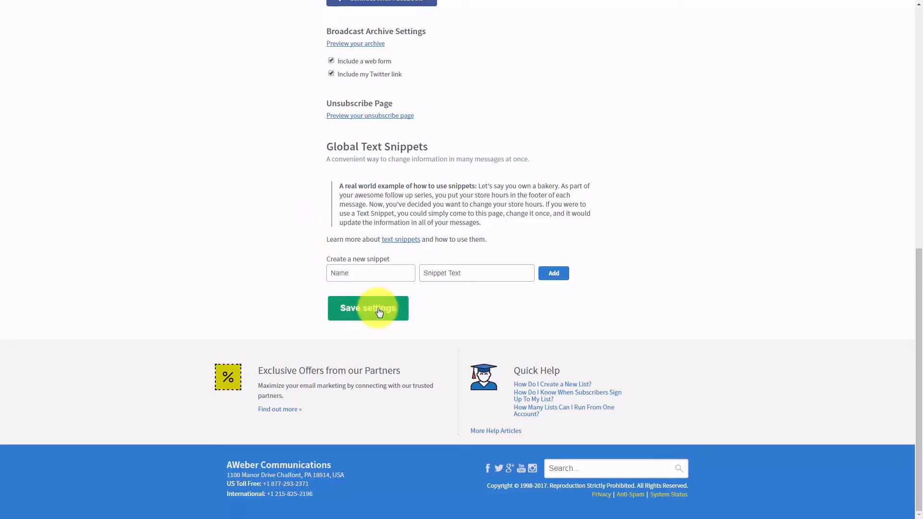
pyautogui.click(350, 273)
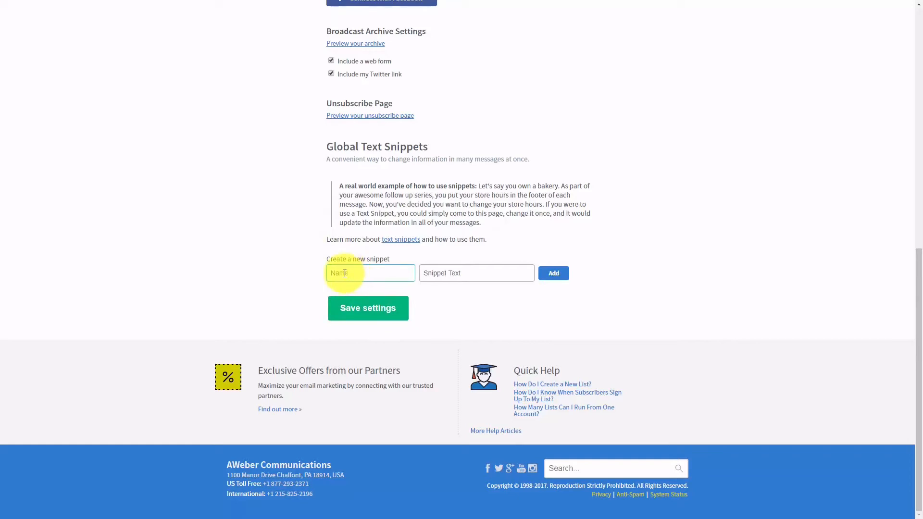
pyautogui.click(344, 273)
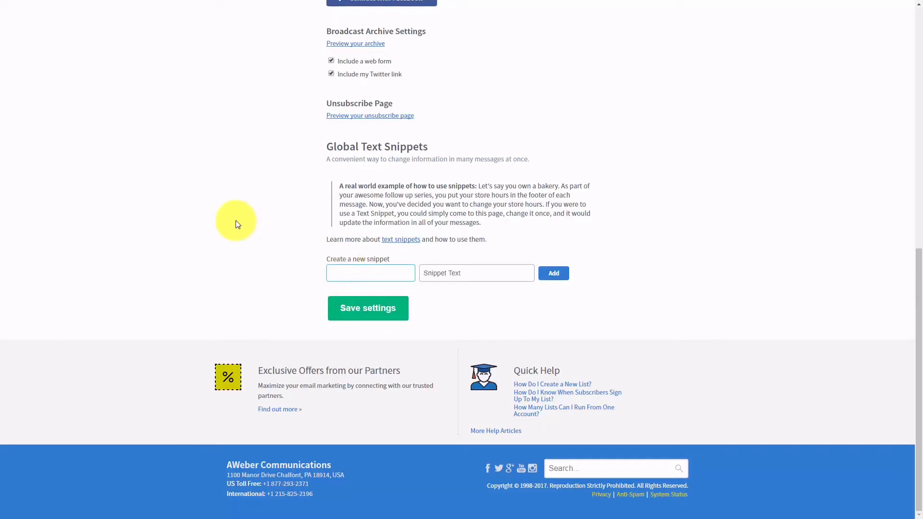
pyautogui.write('bonuses domain')
pyautogui.press('Tab')
pyautogui.write('http://haon.biz/bonuses')
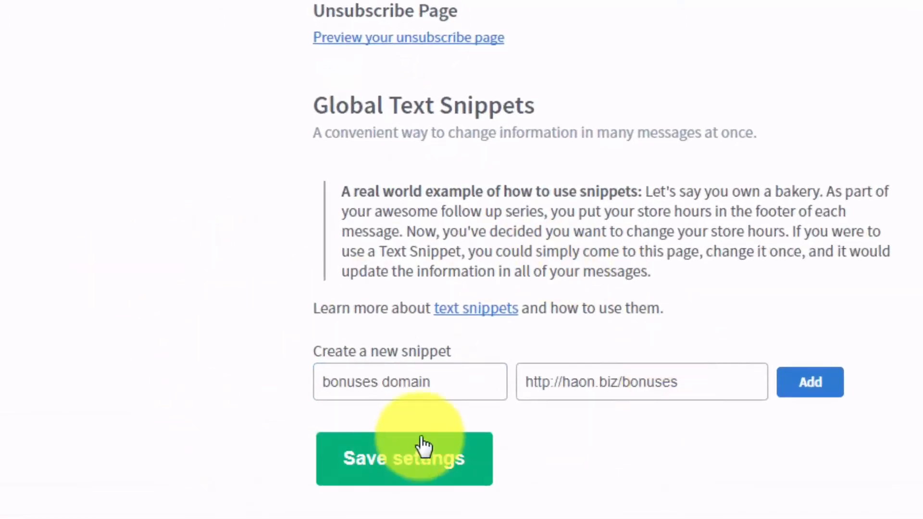
pyautogui.click(812, 392)
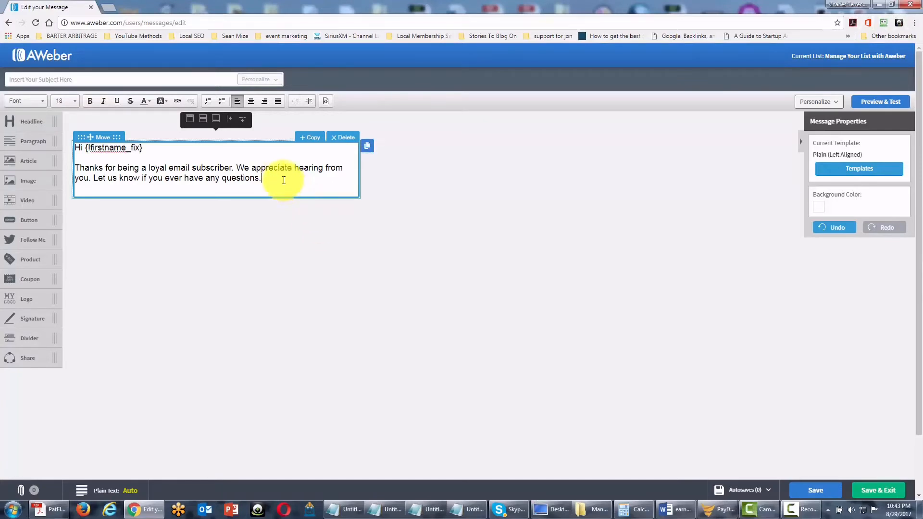
# - Add an empty line after 'questions.' and switch the browser to full screen
pyautogui.press('Return')
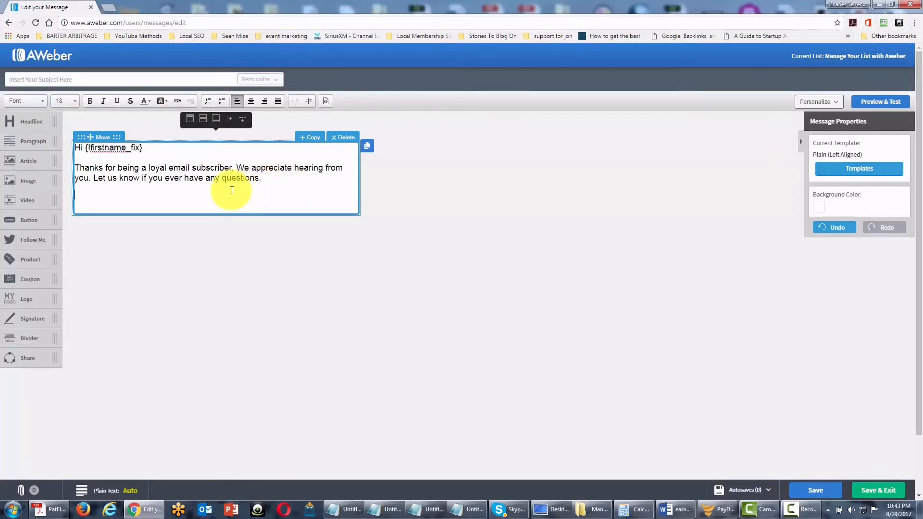
pyautogui.press('F11')
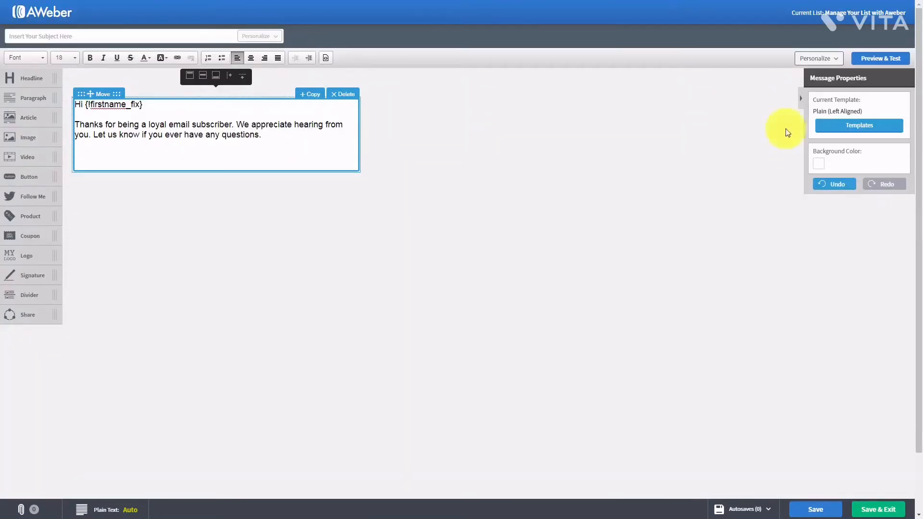
# - Insert the 'bonuses domain' snippet from the Personalize dropdown into the message
pyautogui.click(837, 59)
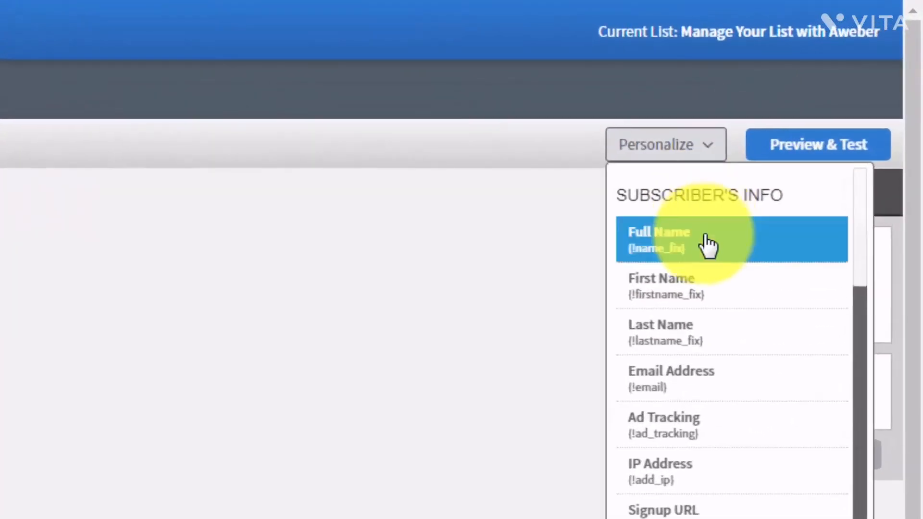
pyautogui.scroll(-2, 708, 250)
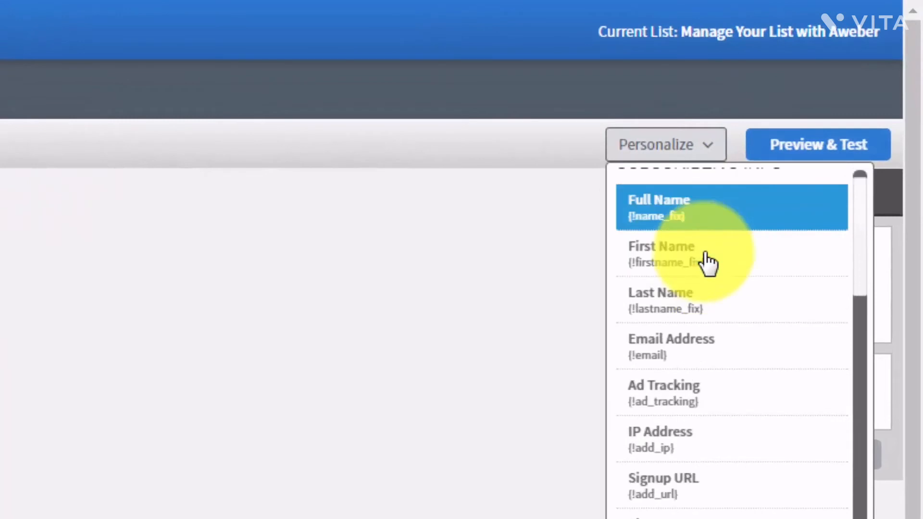
pyautogui.scroll(-5, 706, 259)
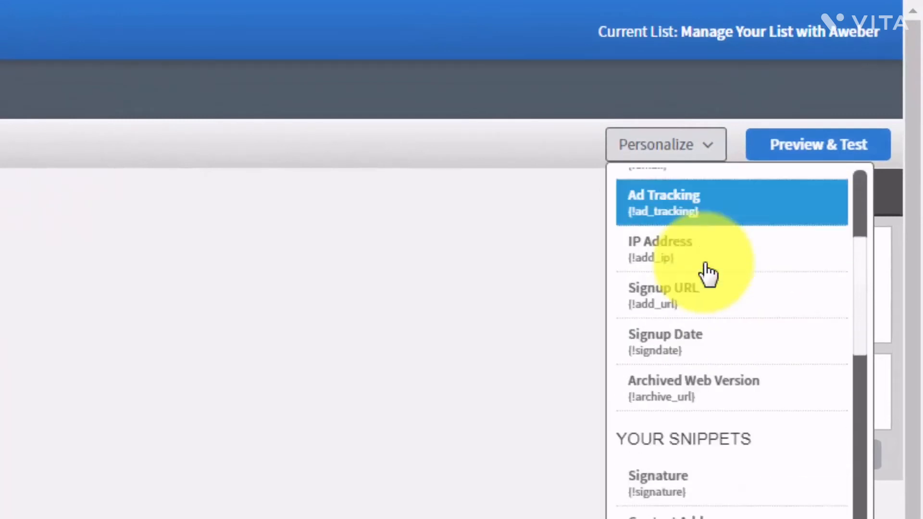
pyautogui.scroll(-1, 706, 274)
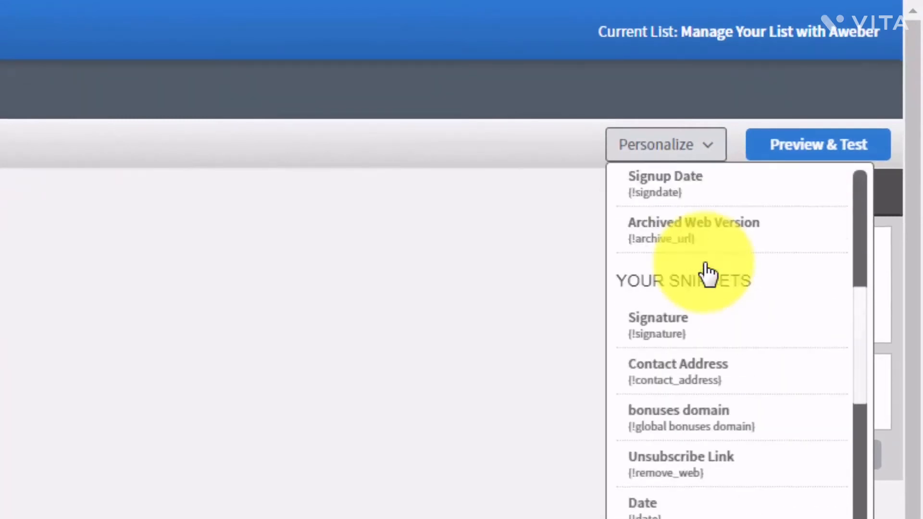
pyautogui.click(661, 431)
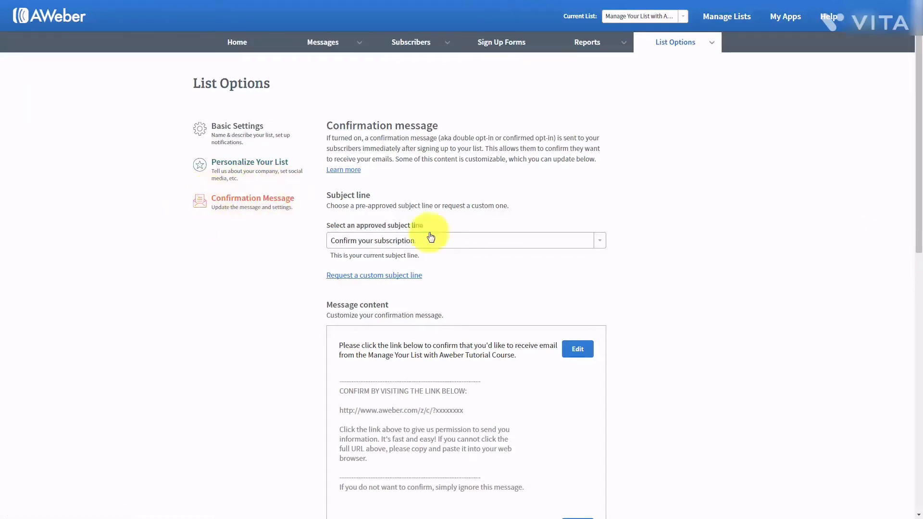
pyautogui.click(631, 199)
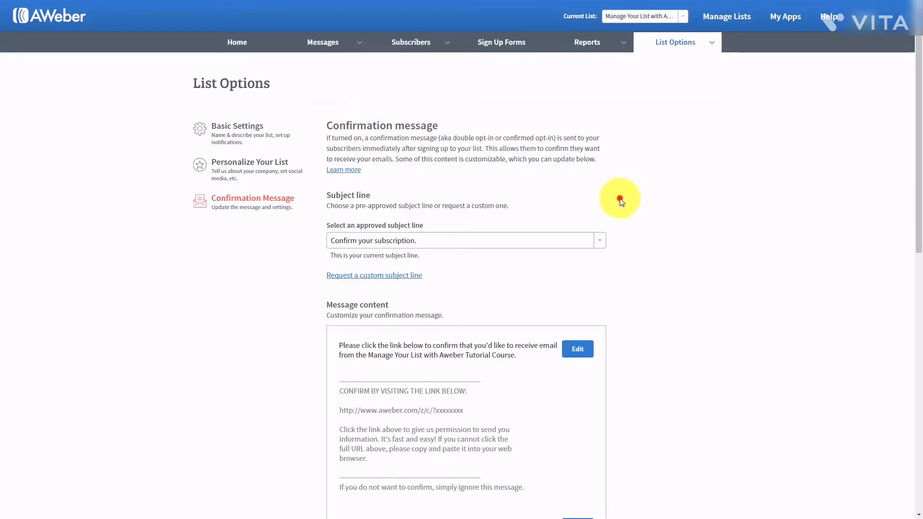
pyautogui.scroll(-7, 621, 201)
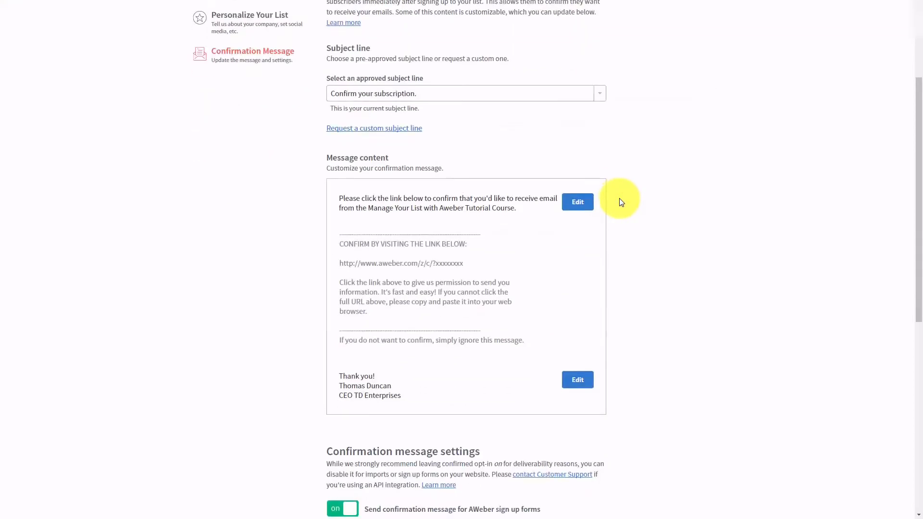
pyautogui.scroll(-2, 619, 201)
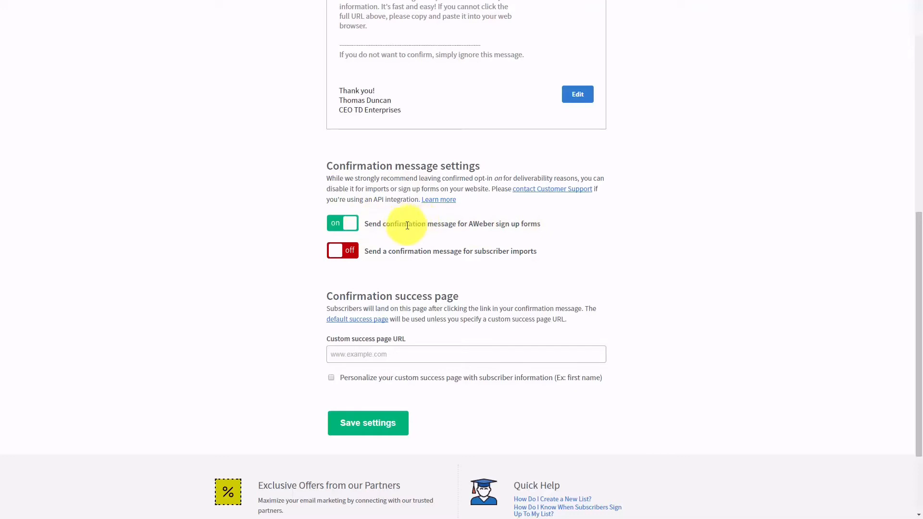
pyautogui.click(342, 231)
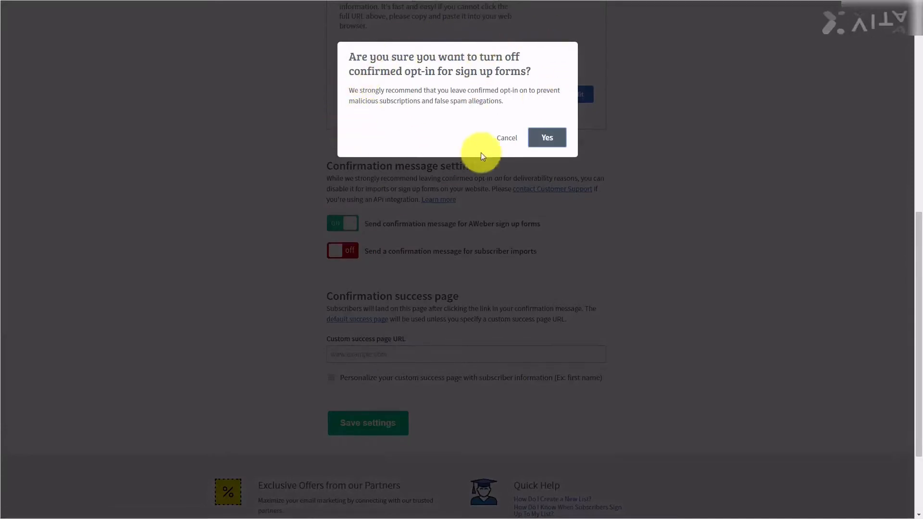
pyautogui.click(546, 138)
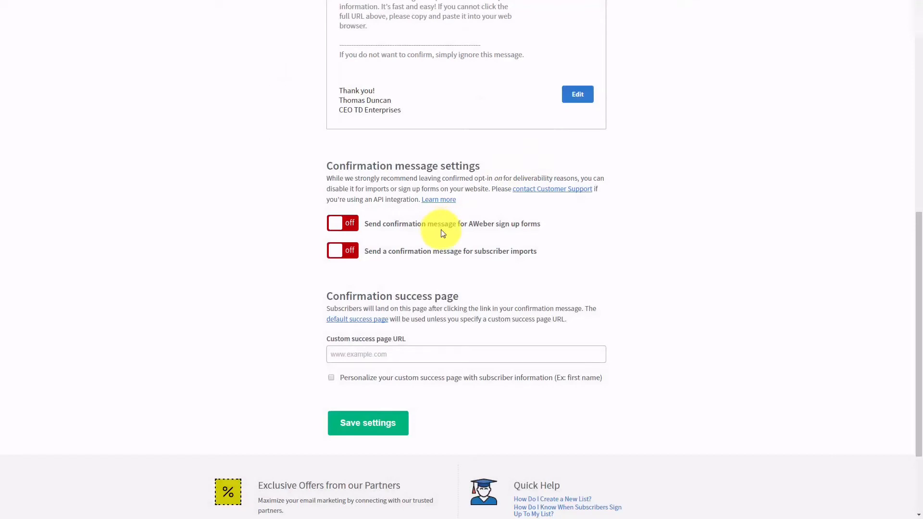
pyautogui.click(335, 225)
pyautogui.click(548, 136)
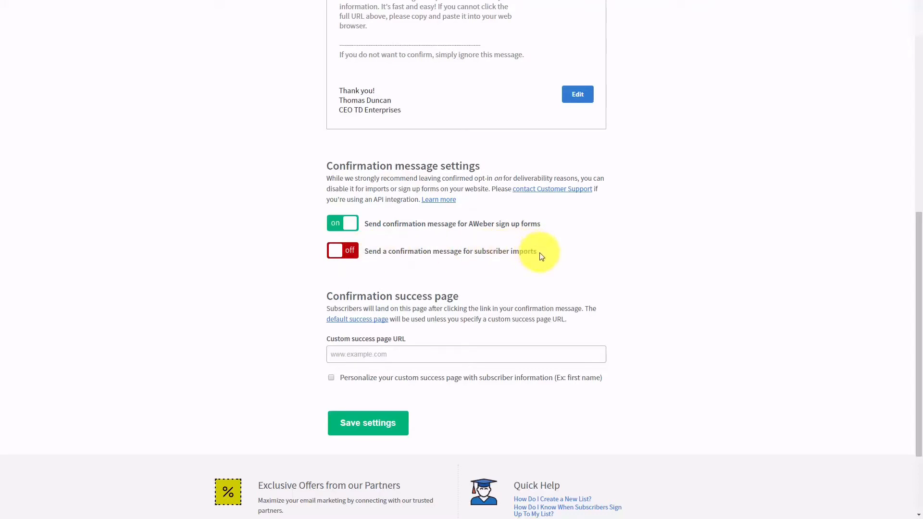
pyautogui.click(331, 251)
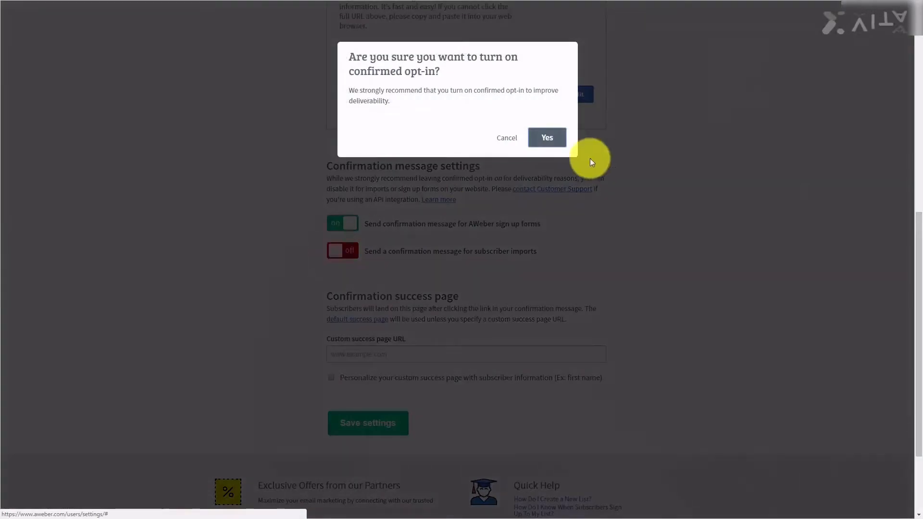
pyautogui.click(552, 137)
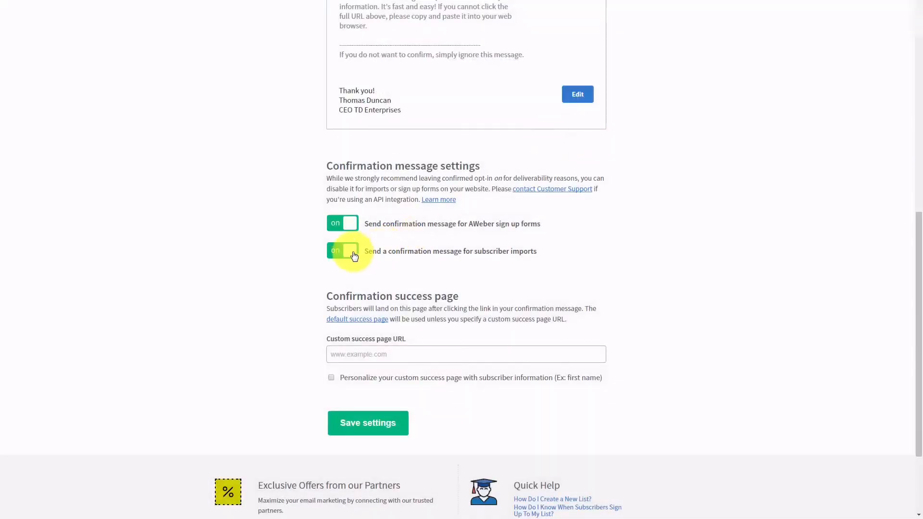
pyautogui.click(354, 256)
pyautogui.click(549, 144)
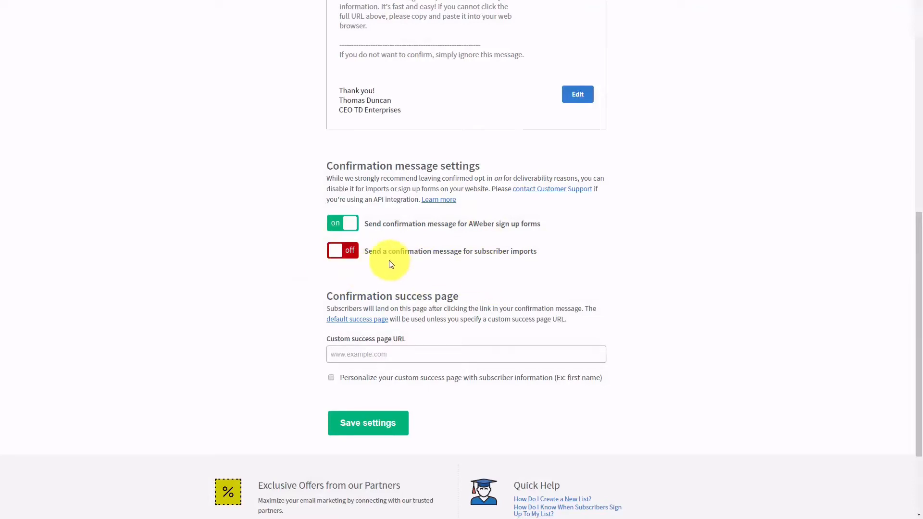
# - Open the default success page link beside the Custom success page URL to preview 'Thank you for subscribing!'
pyautogui.scroll(-1, 389, 264)
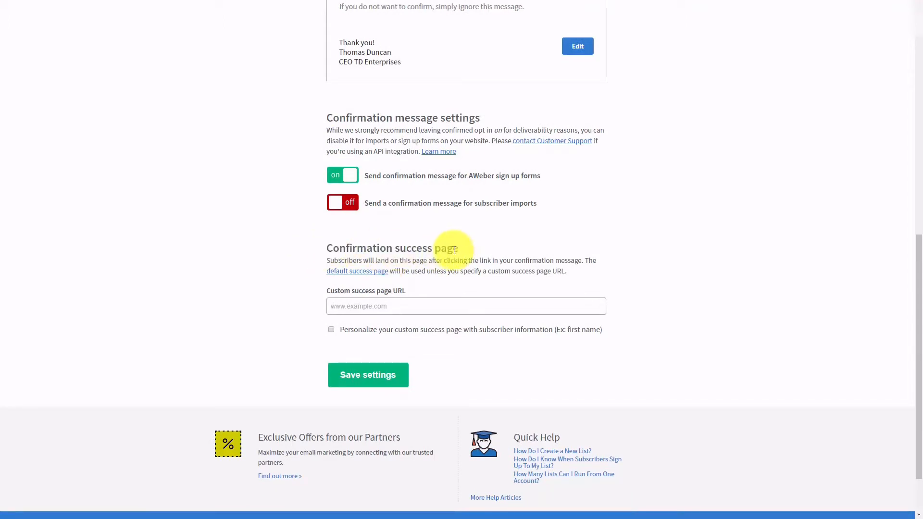
pyautogui.click(377, 306)
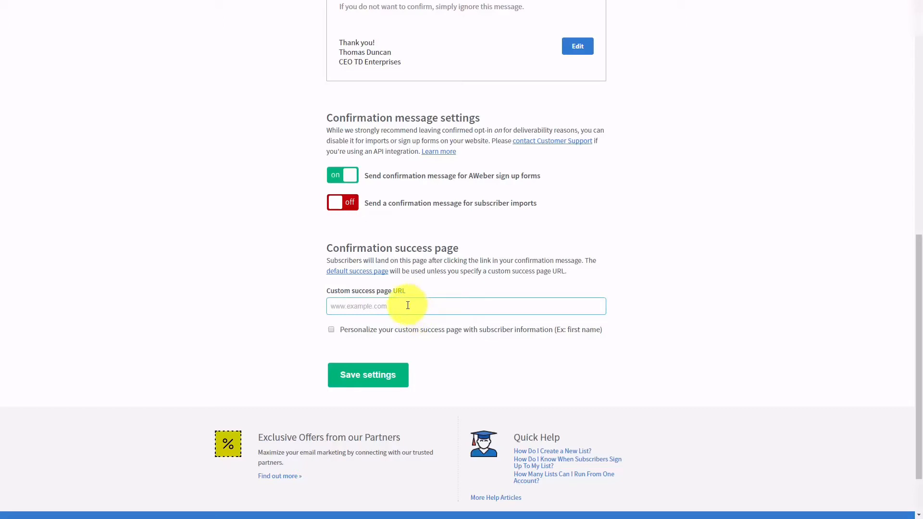
pyautogui.click(348, 273)
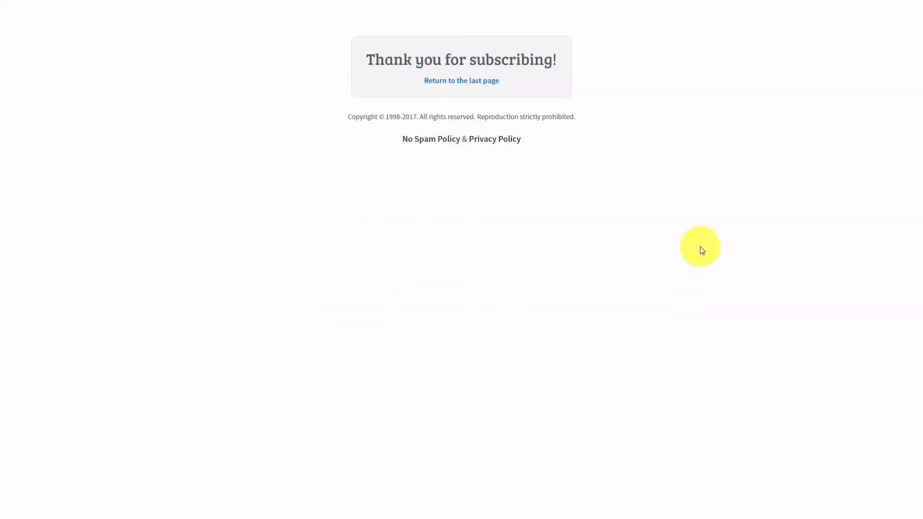
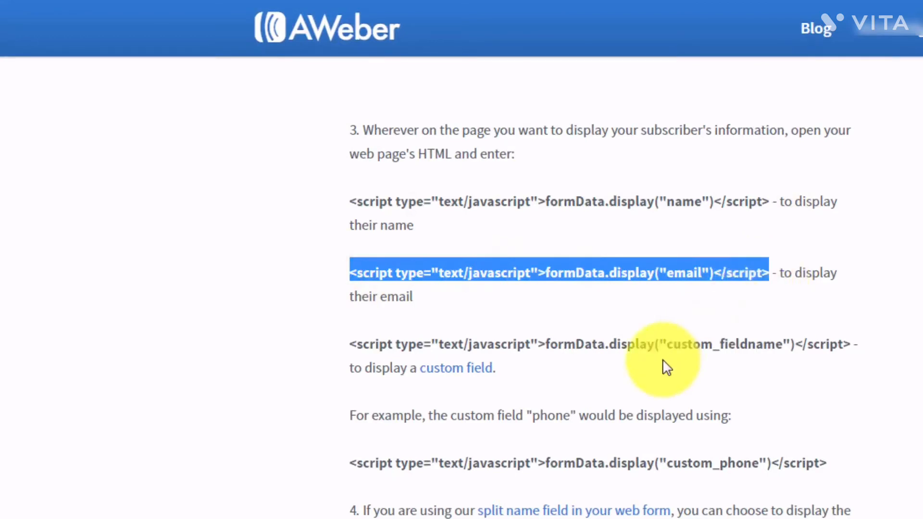
# - Deselect the email script line and return to the list's Basic Settings page
pyautogui.click(581, 310)
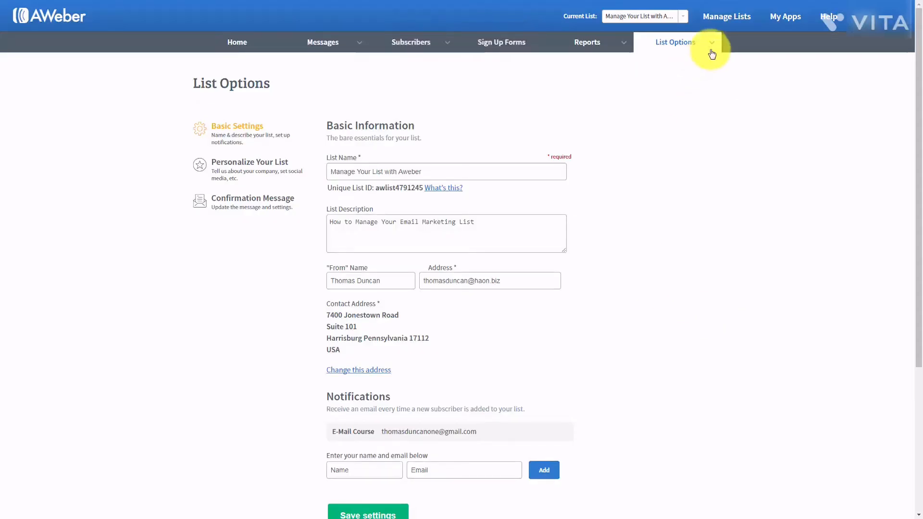
# - Go to List Options > Custom Fields for the current list
pyautogui.moveTo(710, 45)
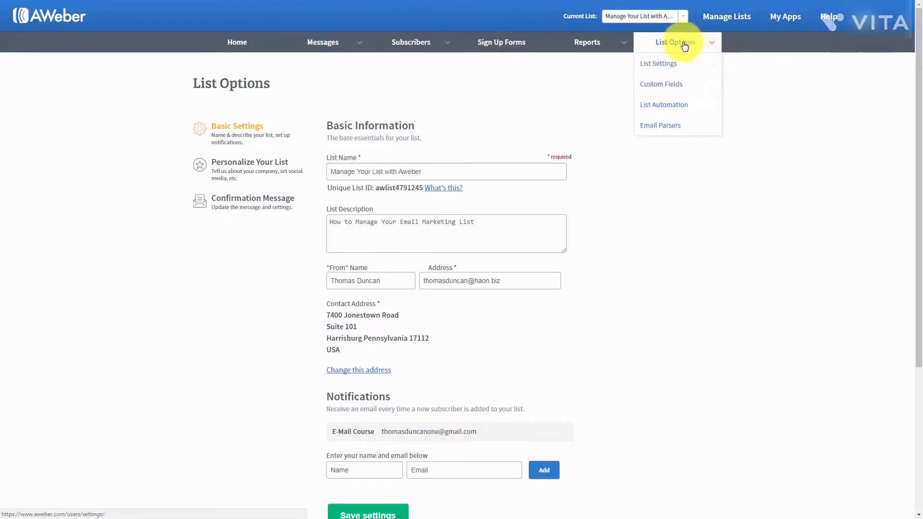
pyautogui.click(662, 87)
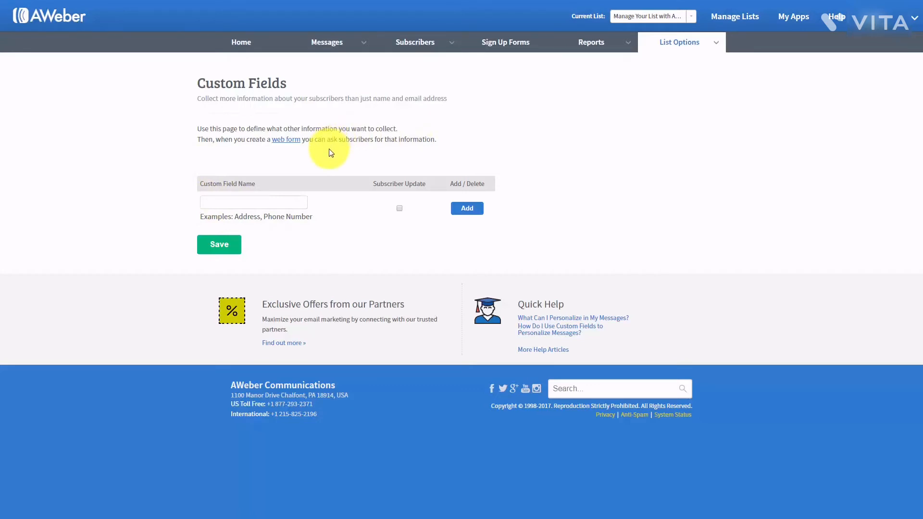
# - Add a 'Birthdate' custom field with Subscriber Update enabled
pyautogui.moveTo(225, 179)
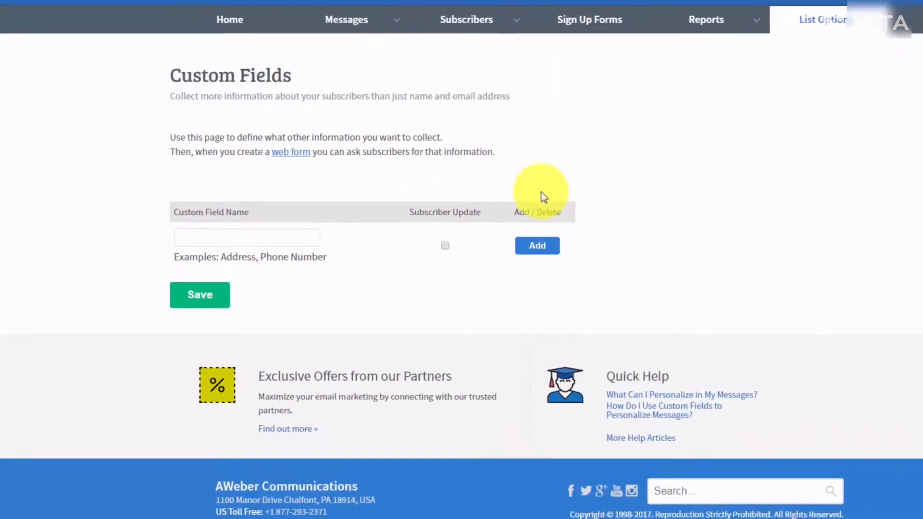
pyautogui.write('Birthdate')
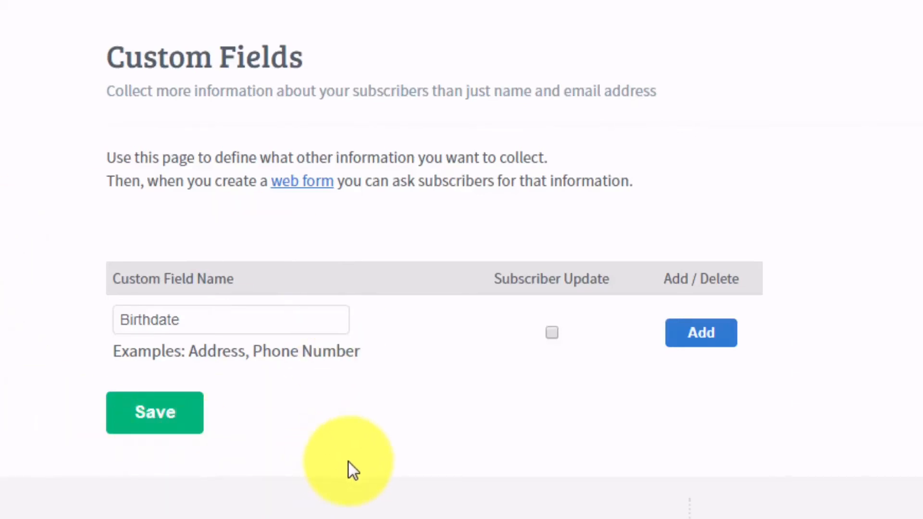
pyautogui.click(553, 333)
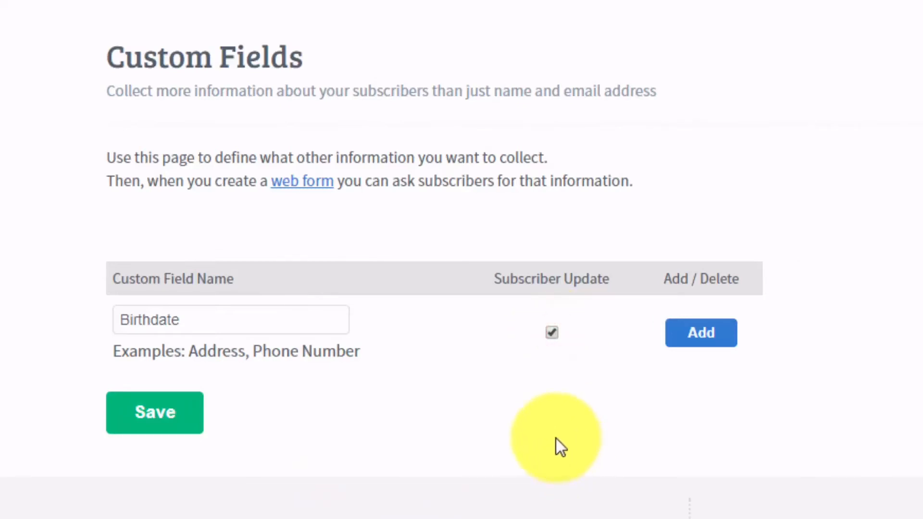
pyautogui.click(701, 335)
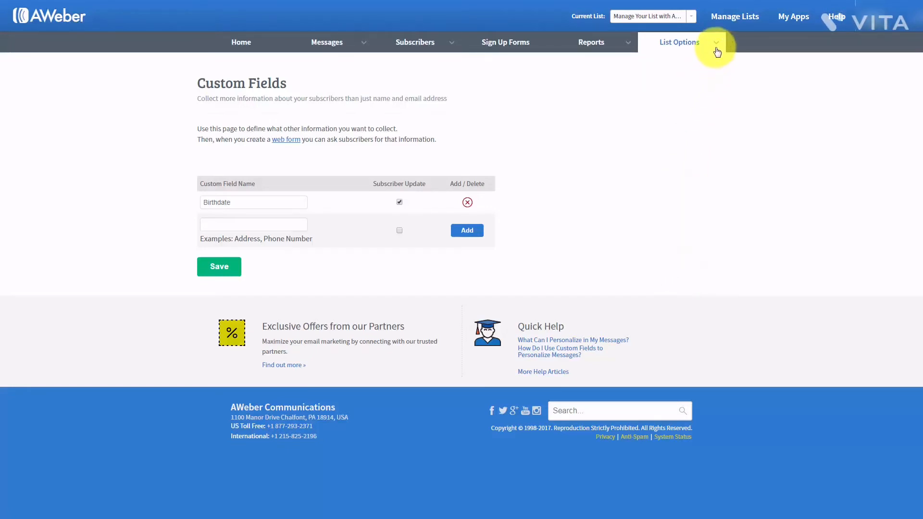
# - Go to List Options > List Automation to view the list's automation rules
pyautogui.moveTo(717, 43)
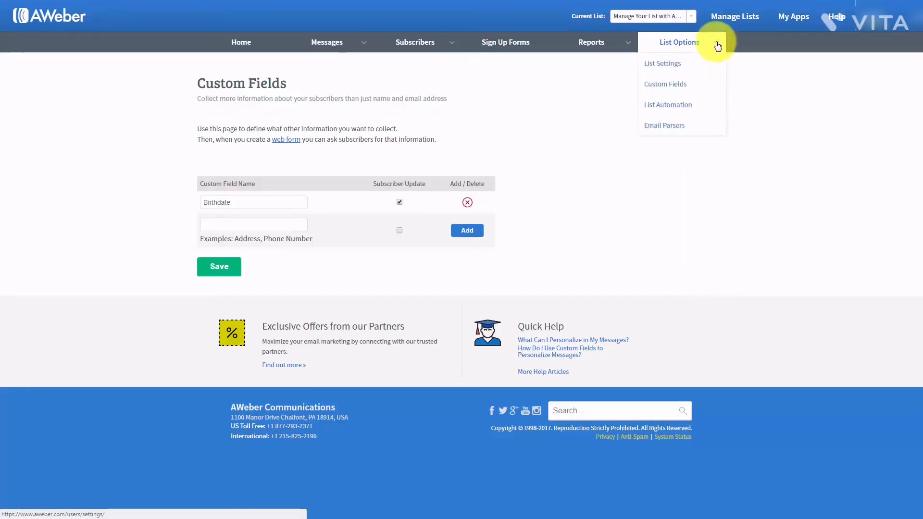
pyautogui.click(666, 110)
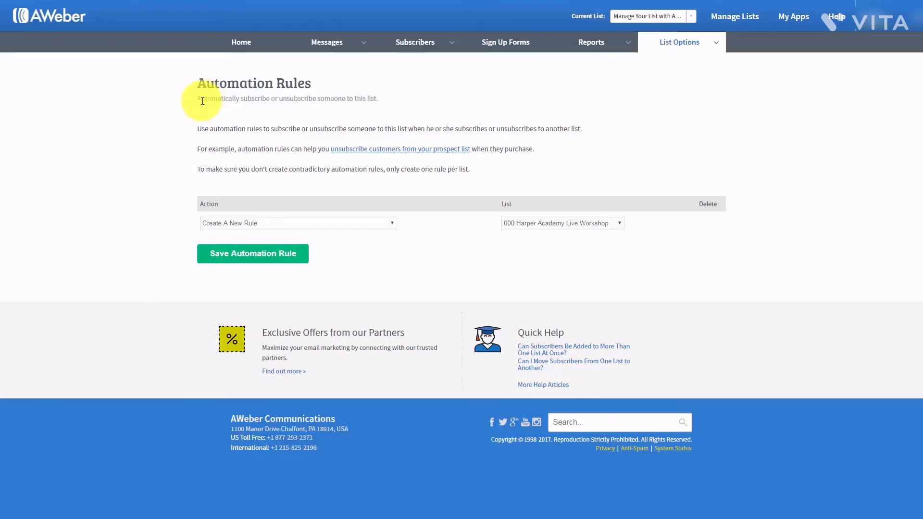
# - Set the new rule to unsubscribe from Manage Your List with Aweber when subscribing to Strategic Marketing
pyautogui.click(389, 227)
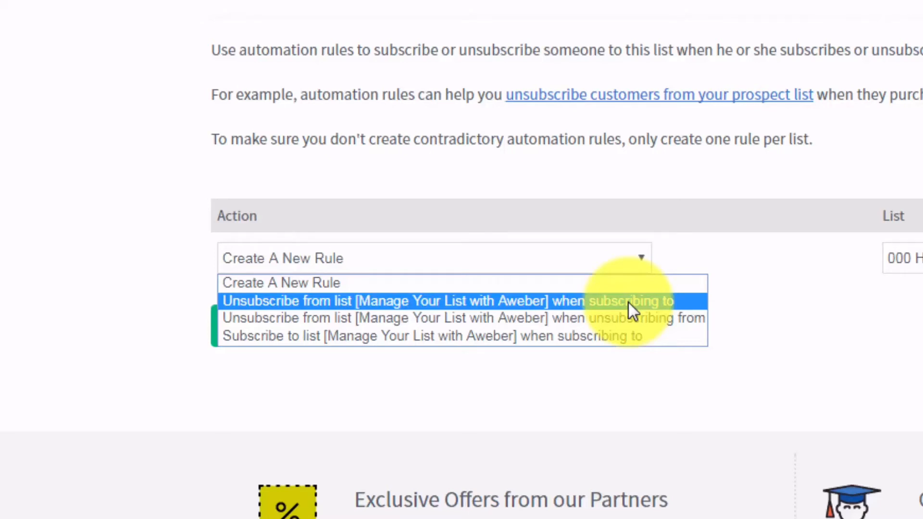
pyautogui.click(624, 335)
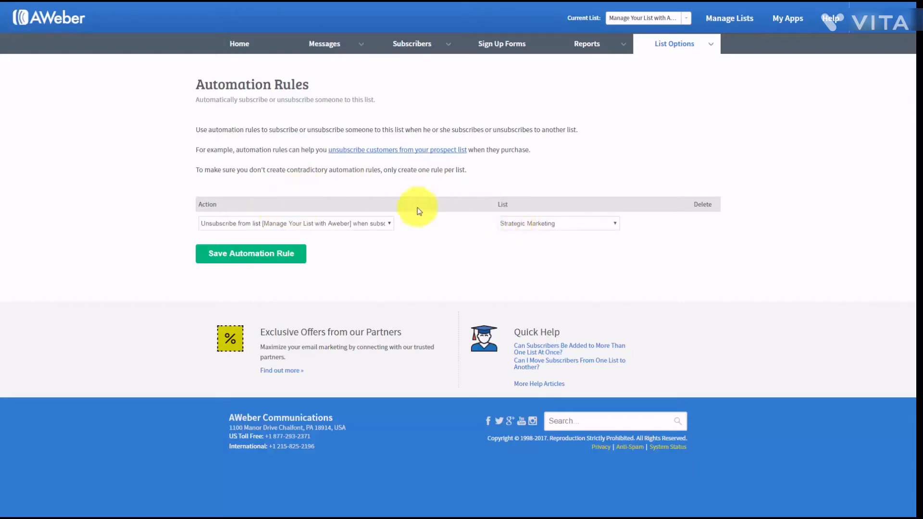
# - Save the Strategic Marketing unsubscribe rule, then delete it and confirm with Yes
pyautogui.click(267, 258)
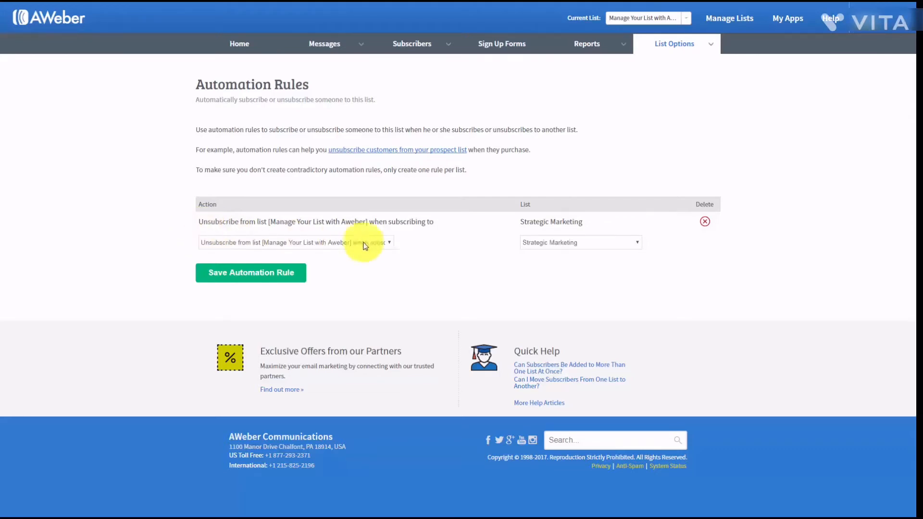
pyautogui.click(704, 222)
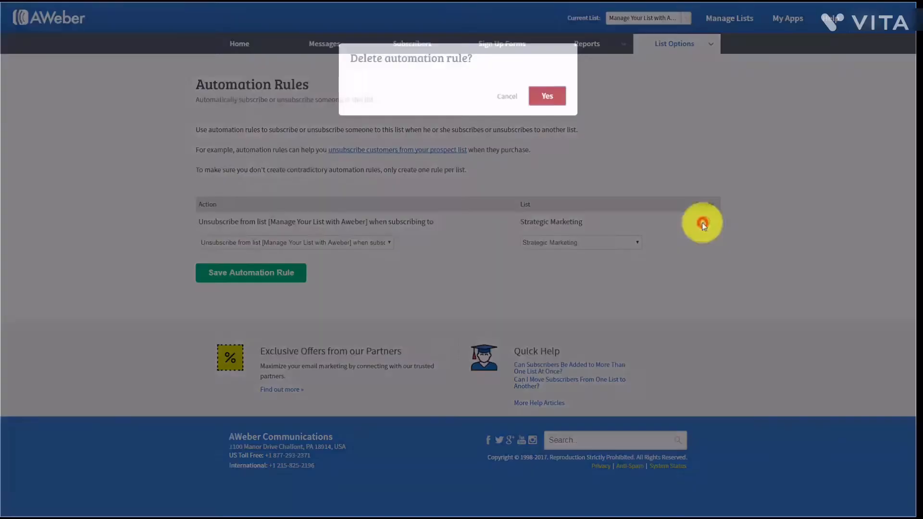
pyautogui.click(546, 96)
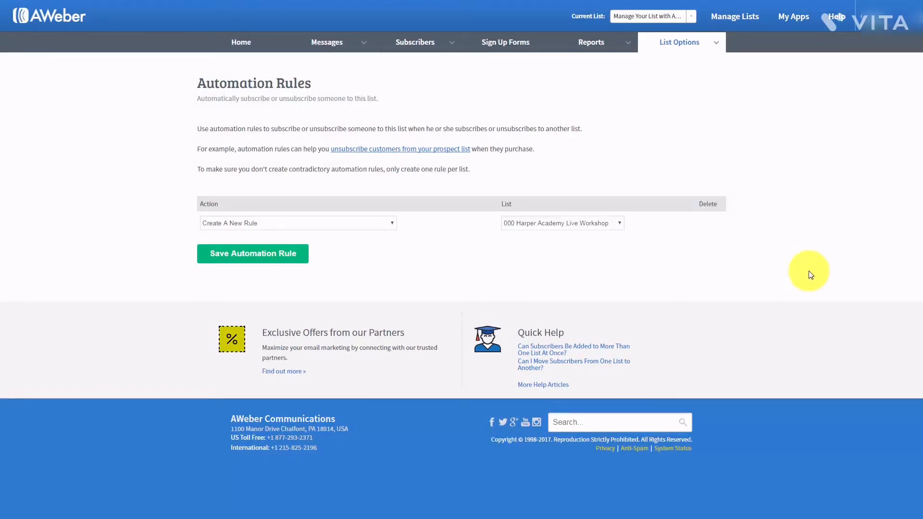
pyautogui.moveTo(623, 46)
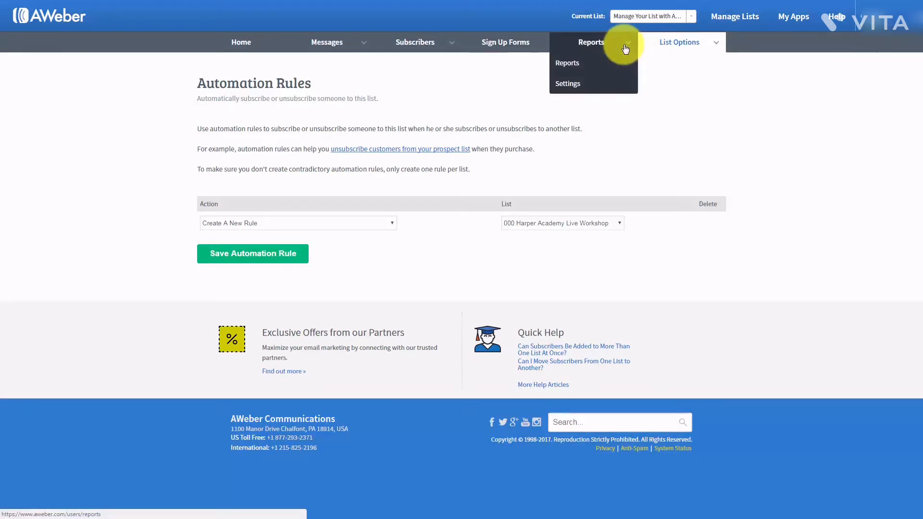
# - Open Reports > Settings to reach Analytics Setup Step 1 with the tracking script
pyautogui.click(569, 86)
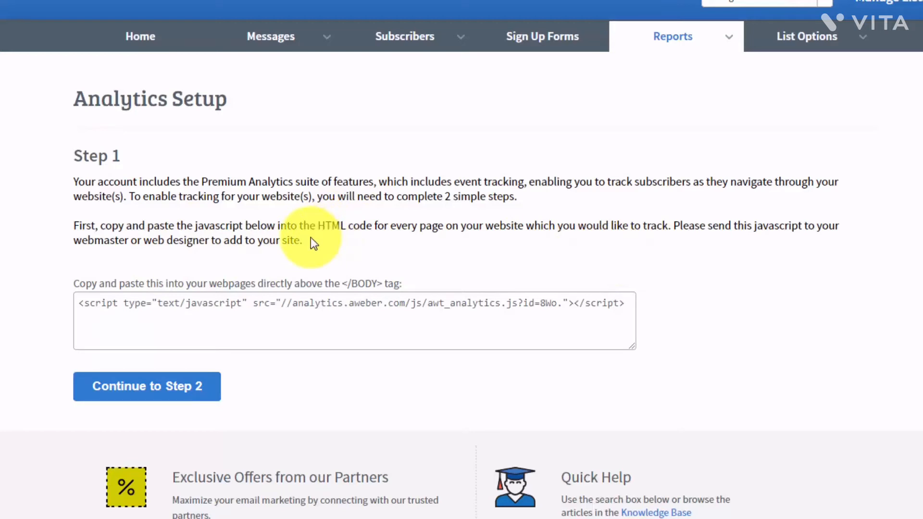
# - Select all of the AWeber tracking script and copy it
pyautogui.click(80, 304)
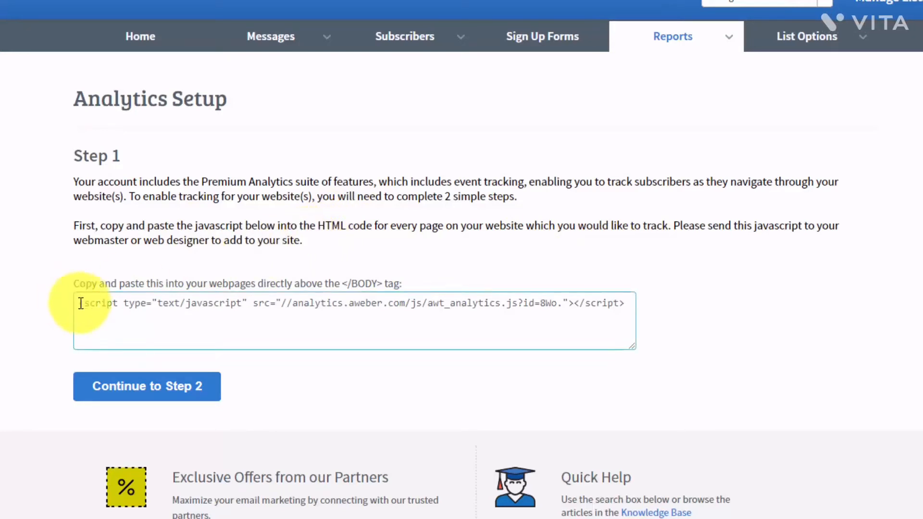
pyautogui.hotkey('ctrl', 'a')
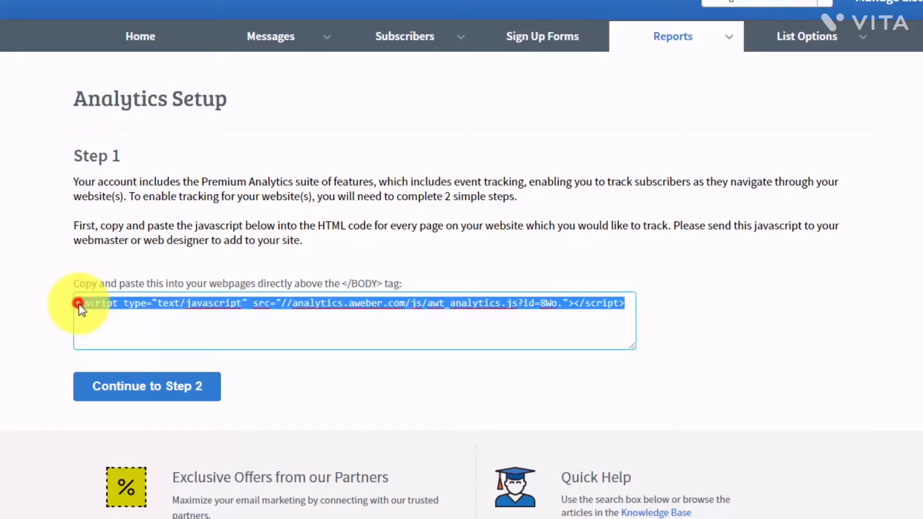
pyautogui.rightClick(271, 300)
pyautogui.click(306, 325)
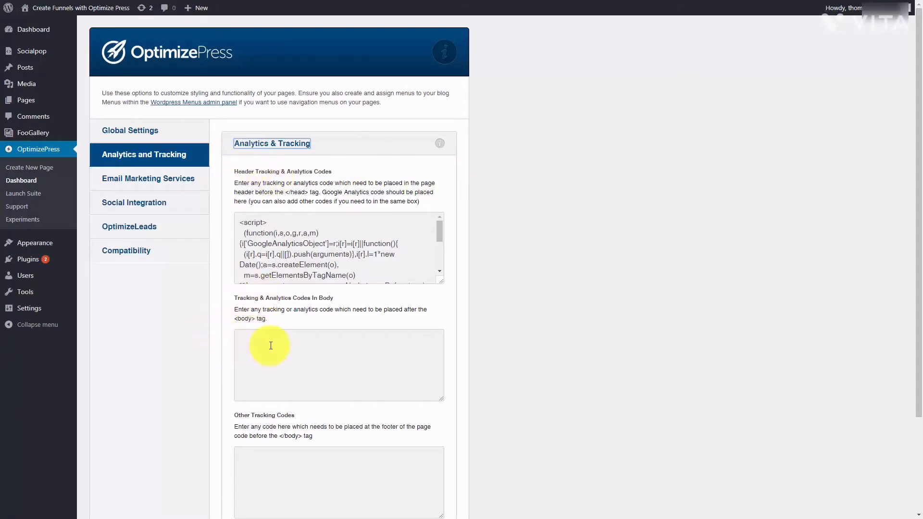
# - Paste the AWeber script into 'Tracking & Analytics Codes In Body' and save the settings
pyautogui.click(244, 334)
pyautogui.rightClick(244, 335)
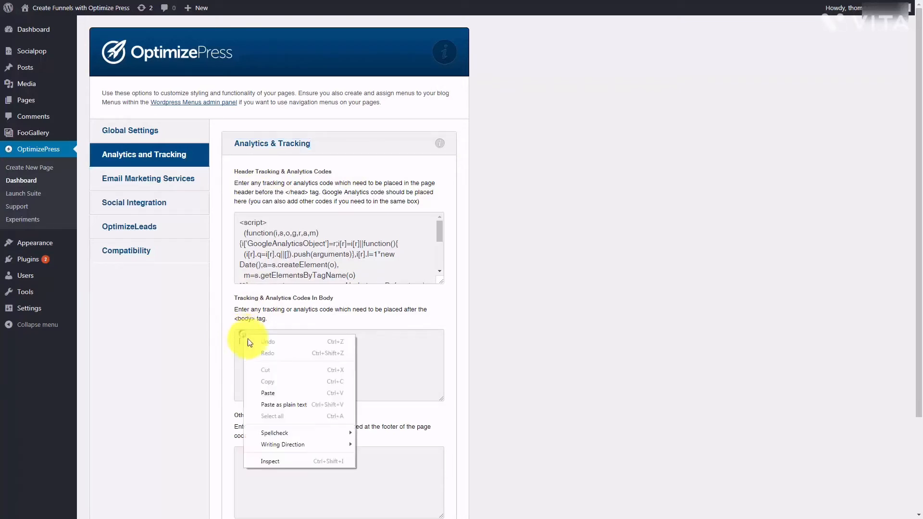
pyautogui.click(281, 393)
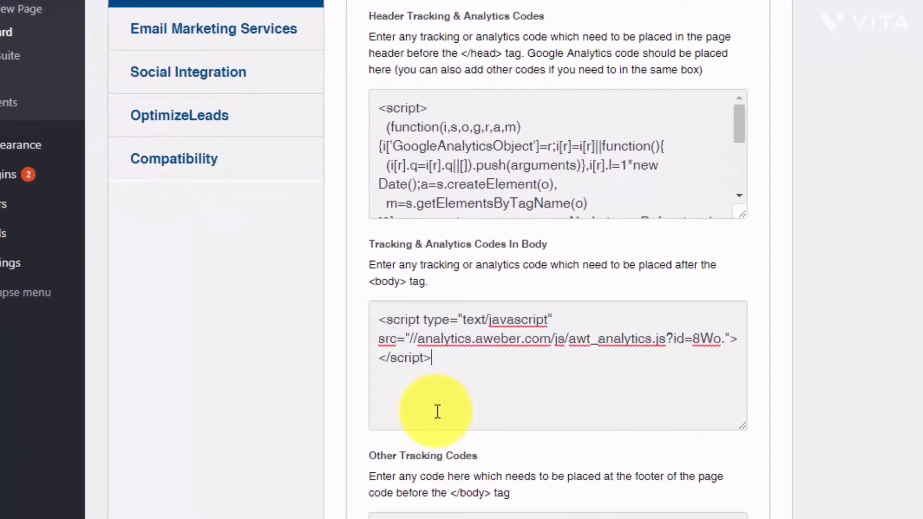
pyautogui.scroll(-5, 552, 380)
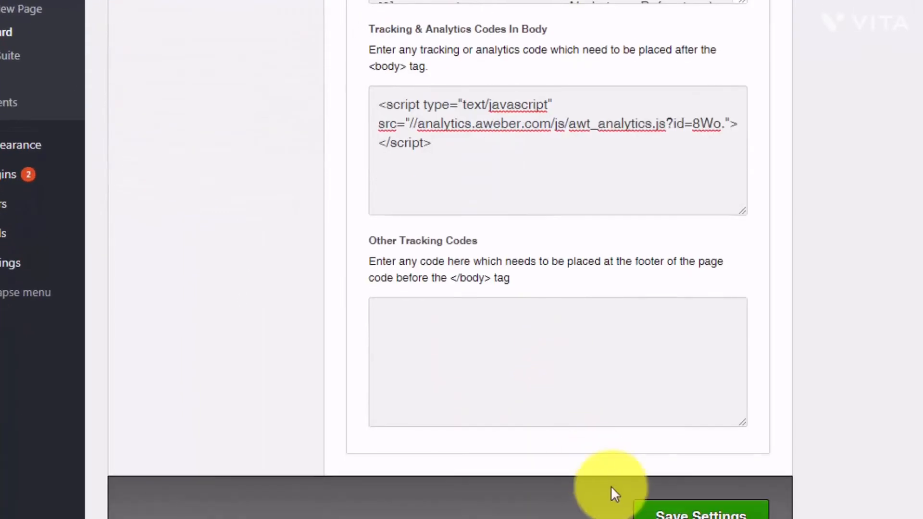
pyautogui.click(678, 510)
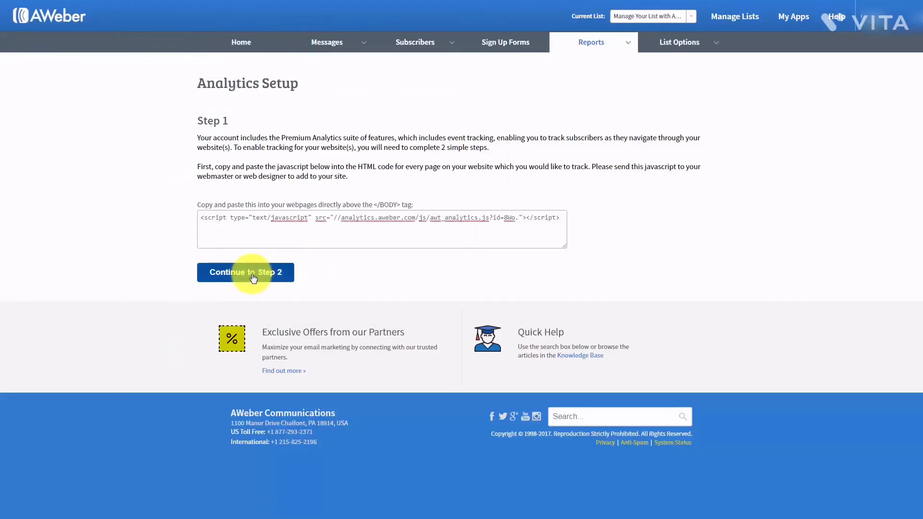
pyautogui.click(253, 278)
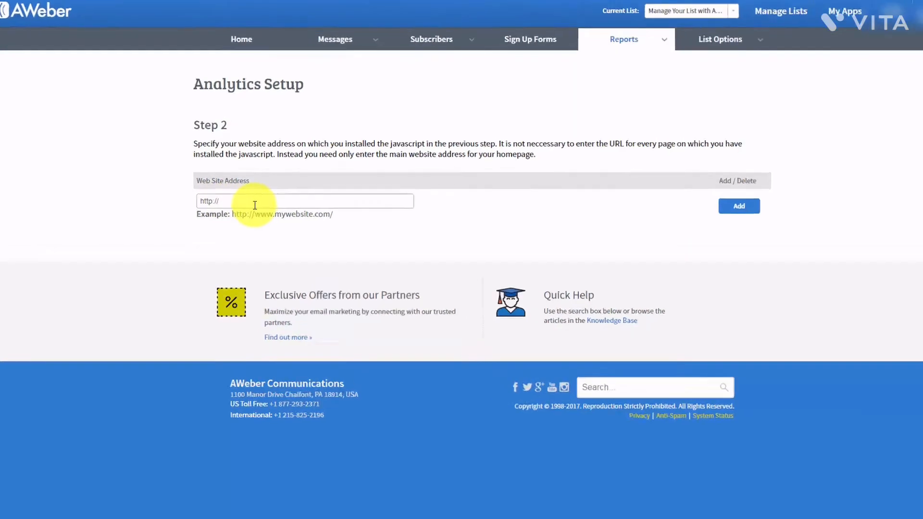
pyautogui.hotkey('ctrl', 'v')
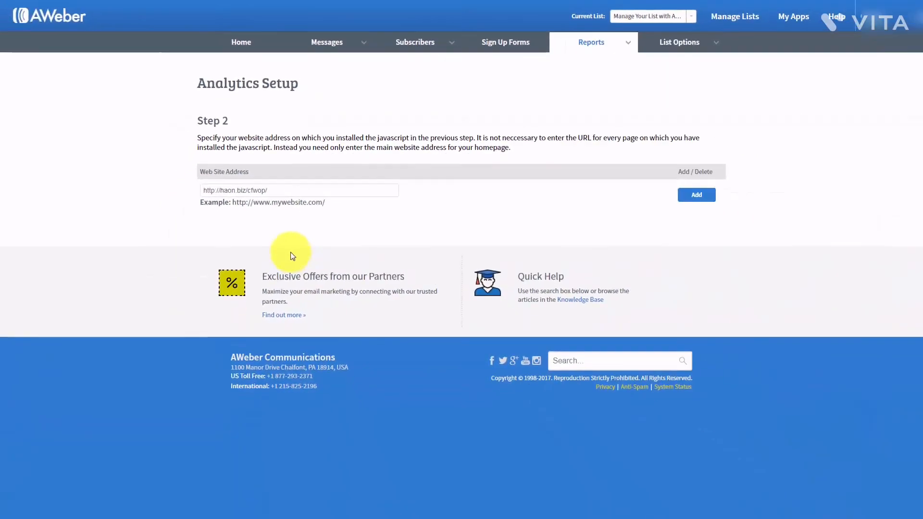
pyautogui.click(697, 196)
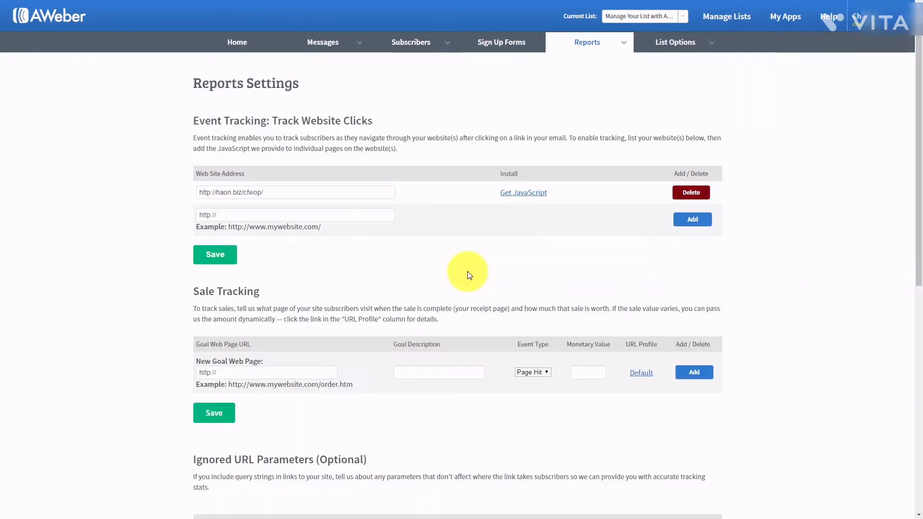
# - Scroll the Reports Settings down to Sale Tracking and place the cursor in New Goal Web Page
pyautogui.scroll(-1, 696, 205)
pyautogui.scroll(1, 692, 205)
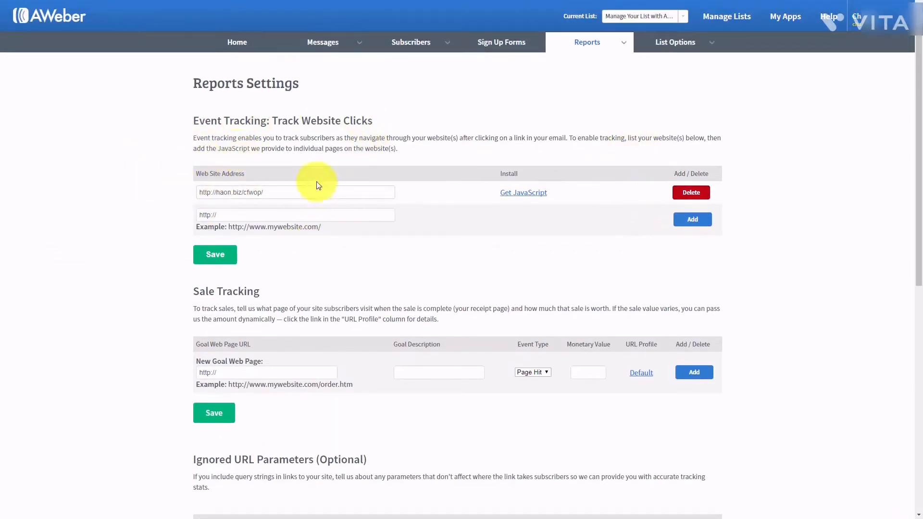
pyautogui.click(163, 171)
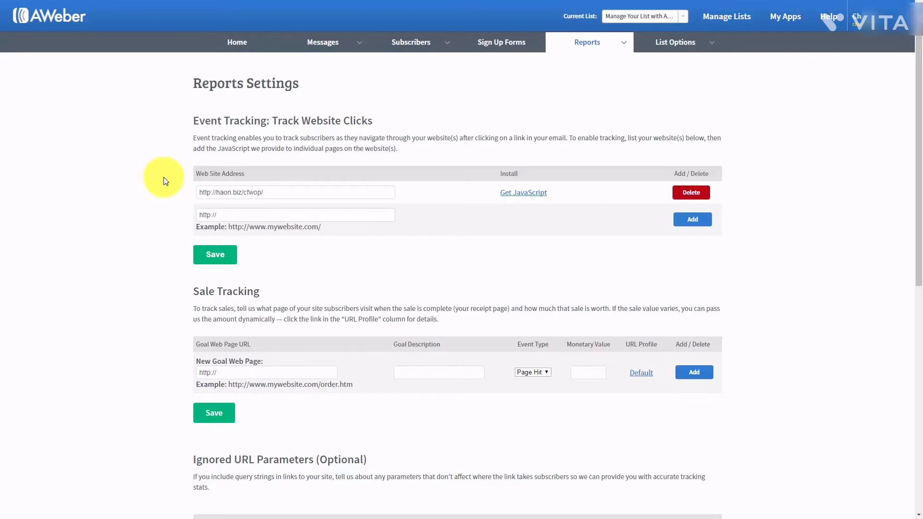
pyautogui.scroll(-2, 164, 178)
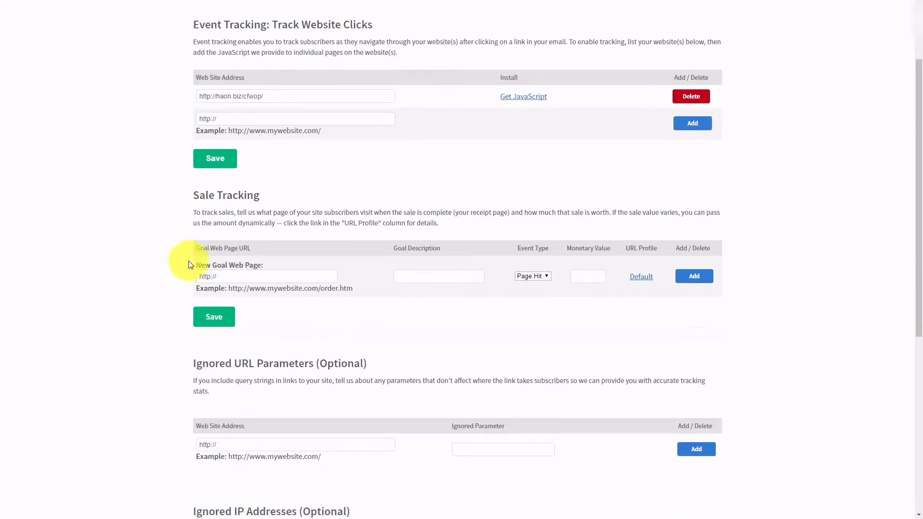
pyautogui.click(239, 274)
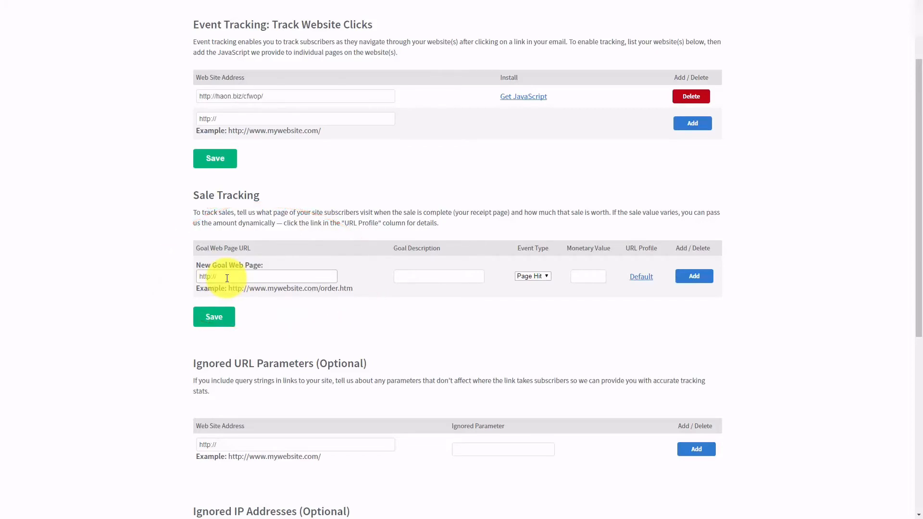
pyautogui.click(403, 280)
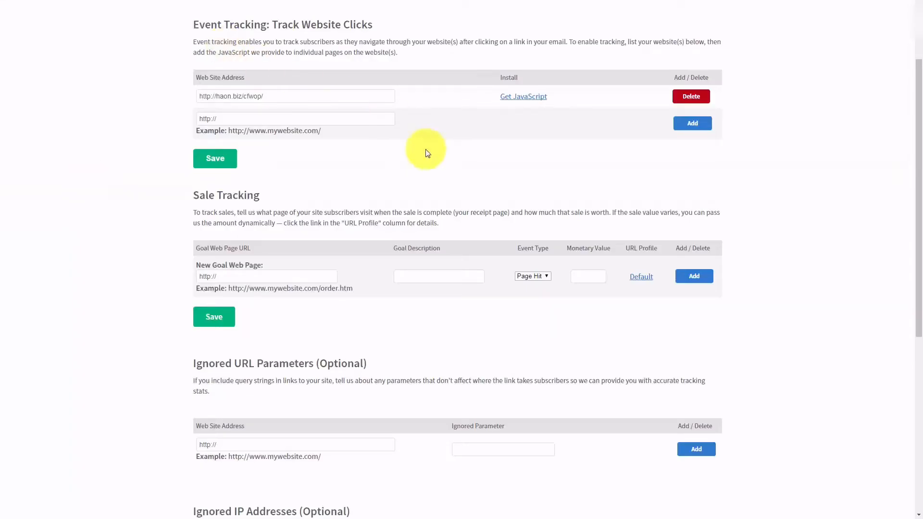
pyautogui.click(240, 273)
pyautogui.moveTo(210, 272); pyautogui.dragTo(188, 276)
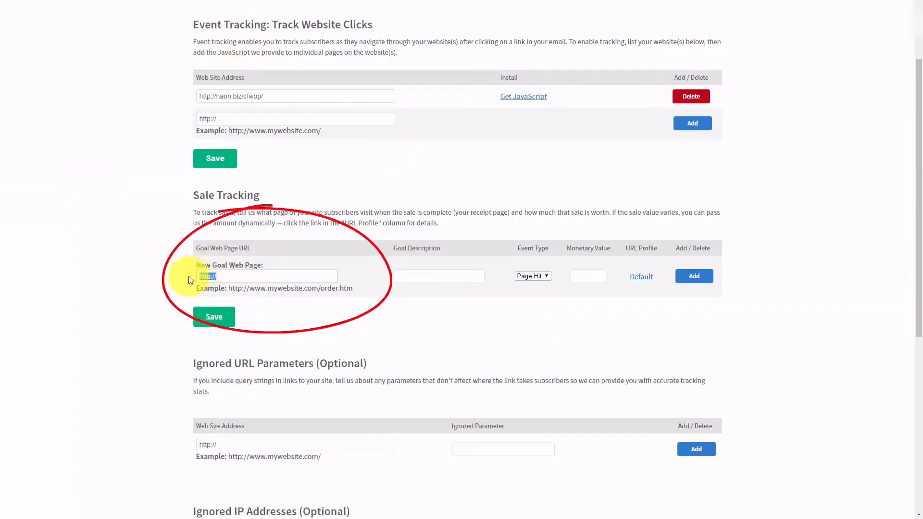
pyautogui.hotkey('ctrl', 'v')
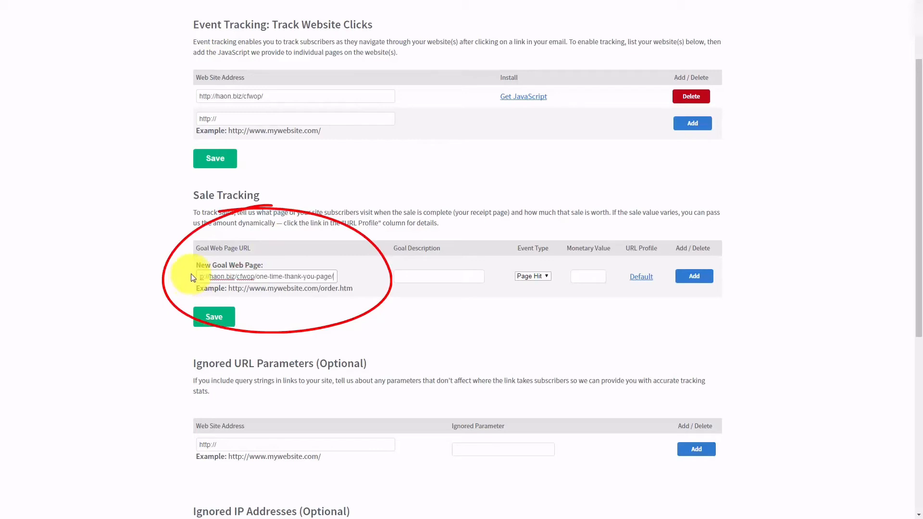
# - Give the goal description Sale, event type Sale and value 17.00, then add it
pyautogui.click(417, 275)
pyautogui.write('Sale')
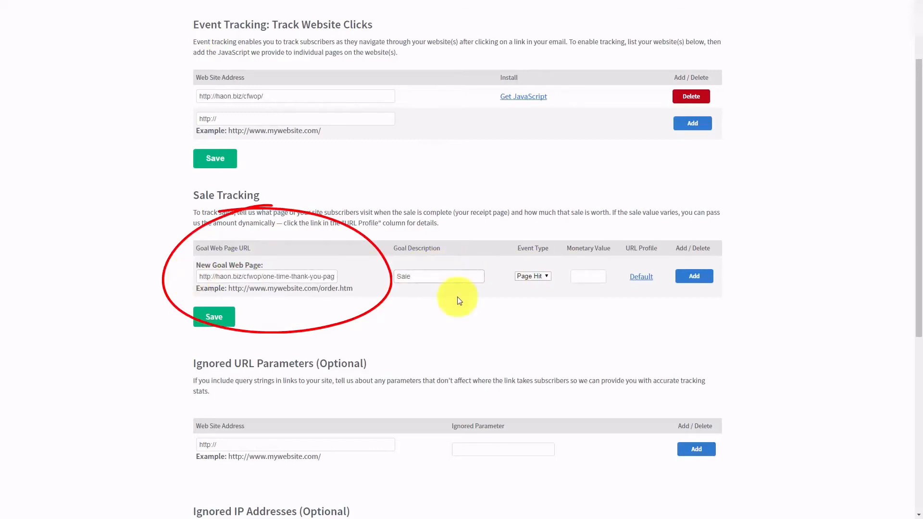
pyautogui.click(547, 277)
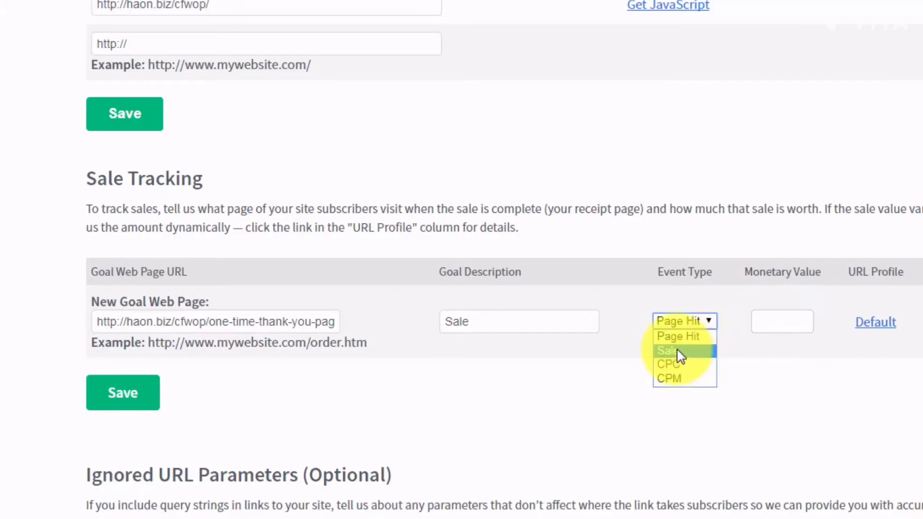
pyautogui.click(676, 352)
pyautogui.click(775, 318)
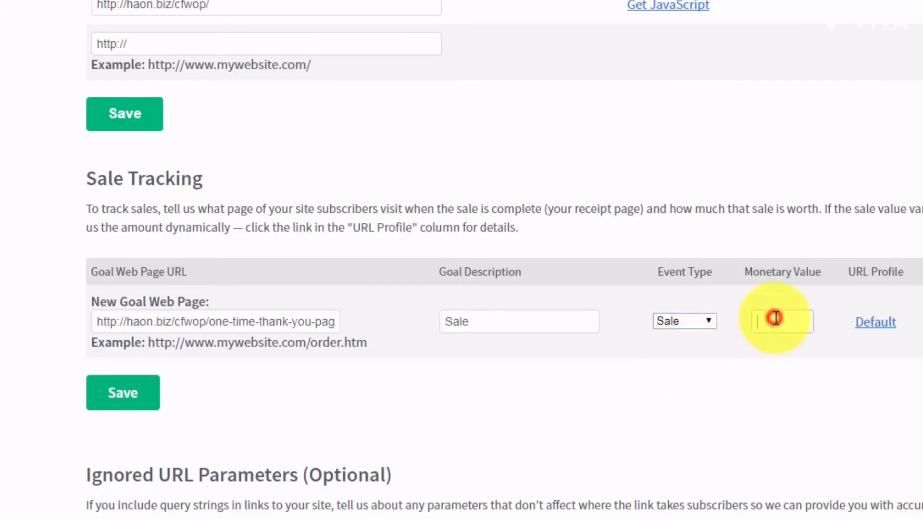
pyautogui.write('7.00')
pyautogui.press('Left')
pyautogui.write('1')
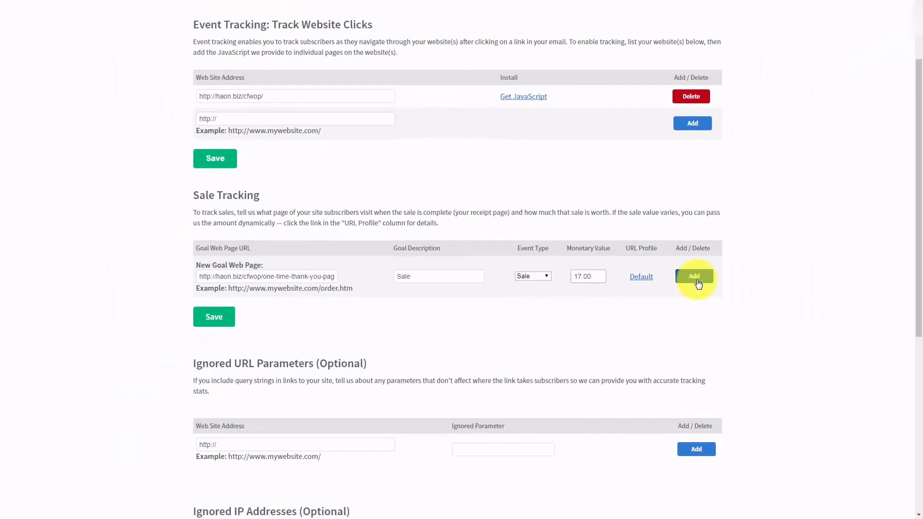
pyautogui.click(696, 280)
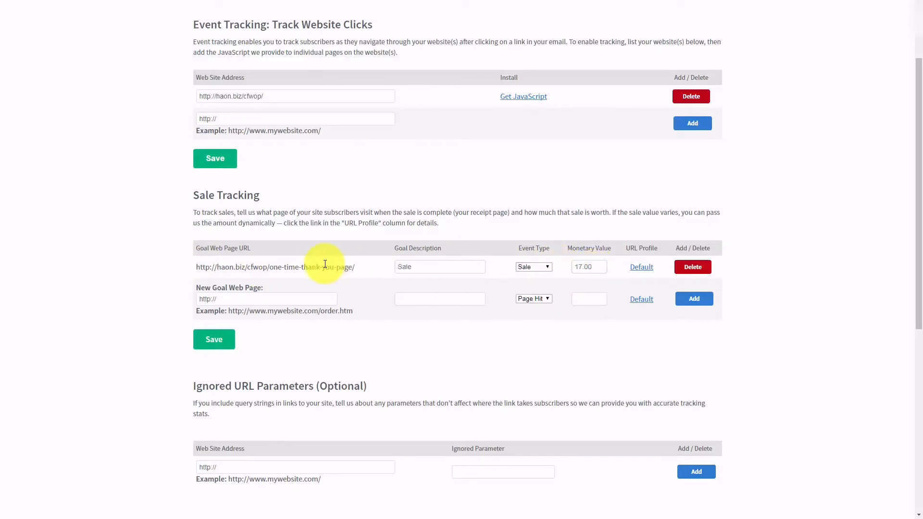
# - Enter your own IP address under Ignored IP Addresses and add it to the list
pyautogui.scroll(-5, 325, 264)
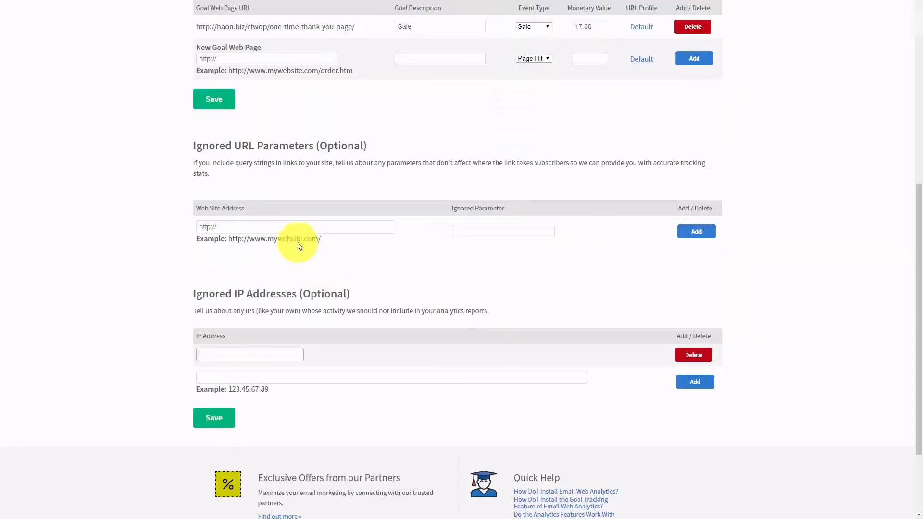
pyautogui.click(301, 354)
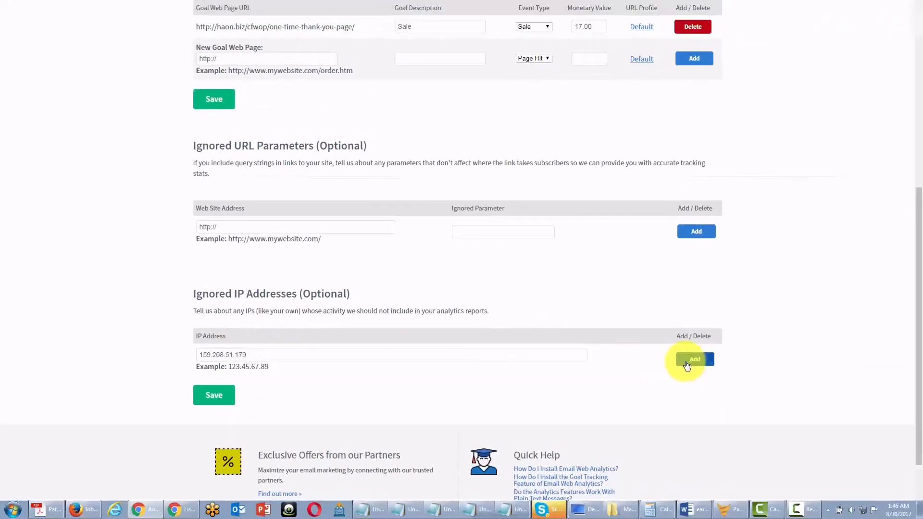
pyautogui.click(687, 361)
pyautogui.scroll(-3, 687, 360)
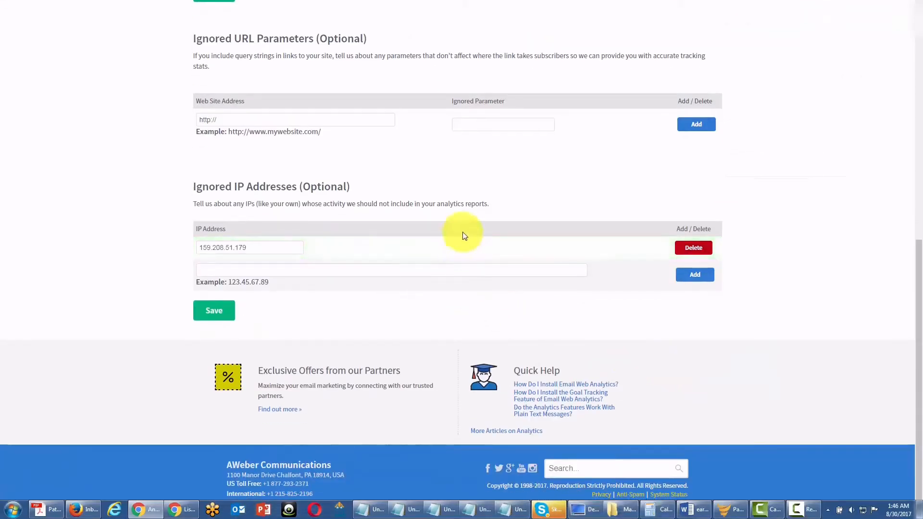
pyautogui.click(217, 270)
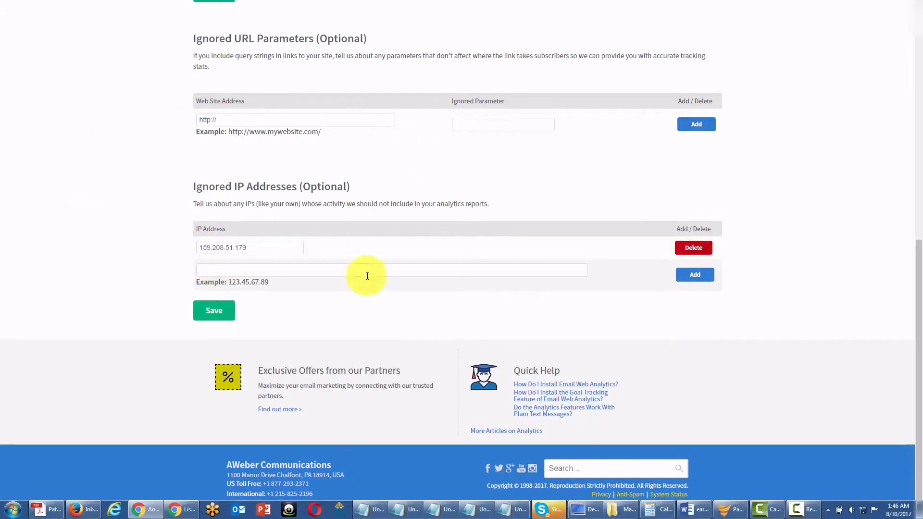
pyautogui.scroll(1, 367, 276)
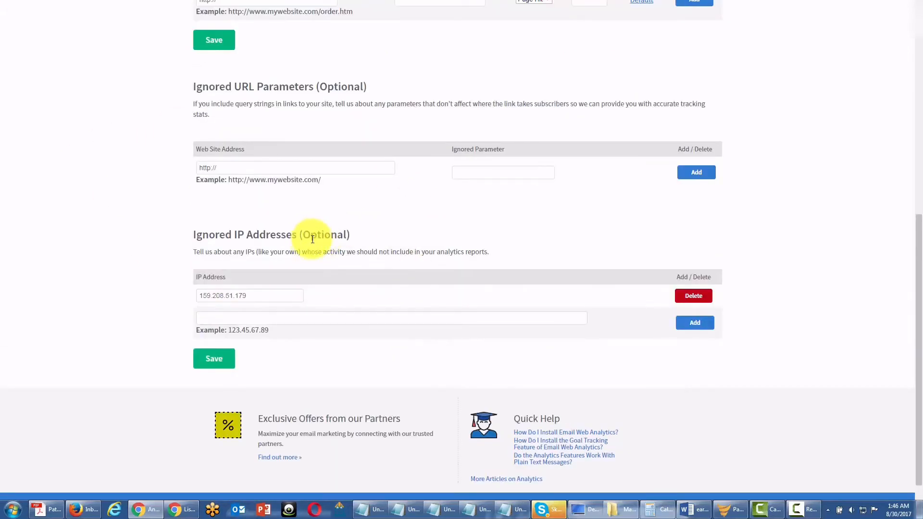
pyautogui.scroll(2, 312, 239)
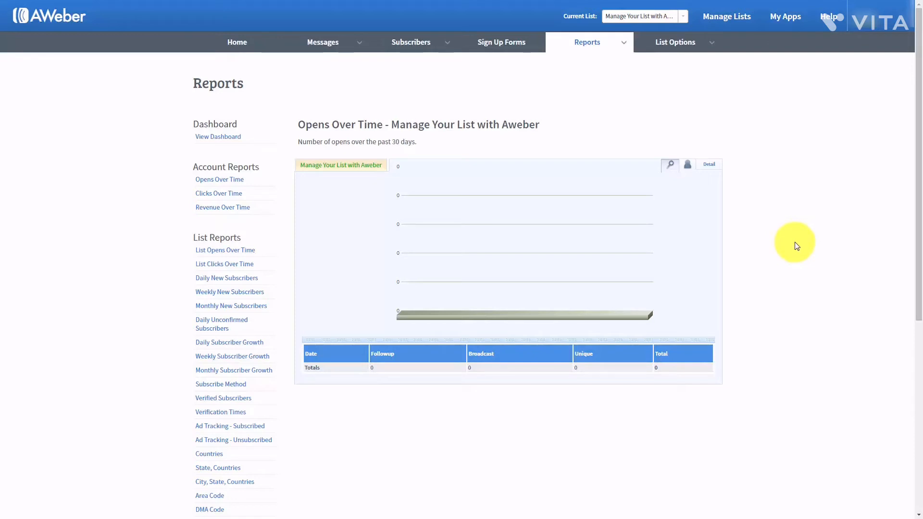
# - View List Opens Over Time with detailed date options, then switch to Account Revenue Over Time
pyautogui.moveTo(621, 42)
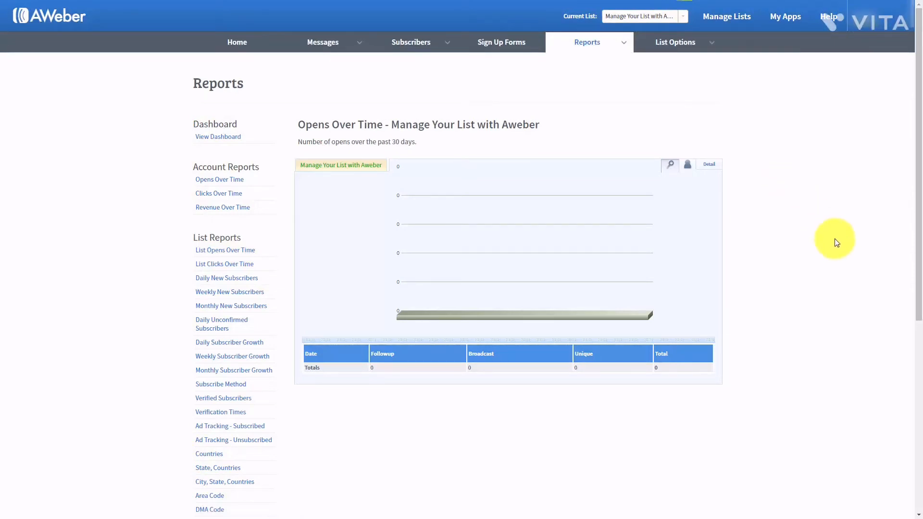
pyautogui.click(215, 253)
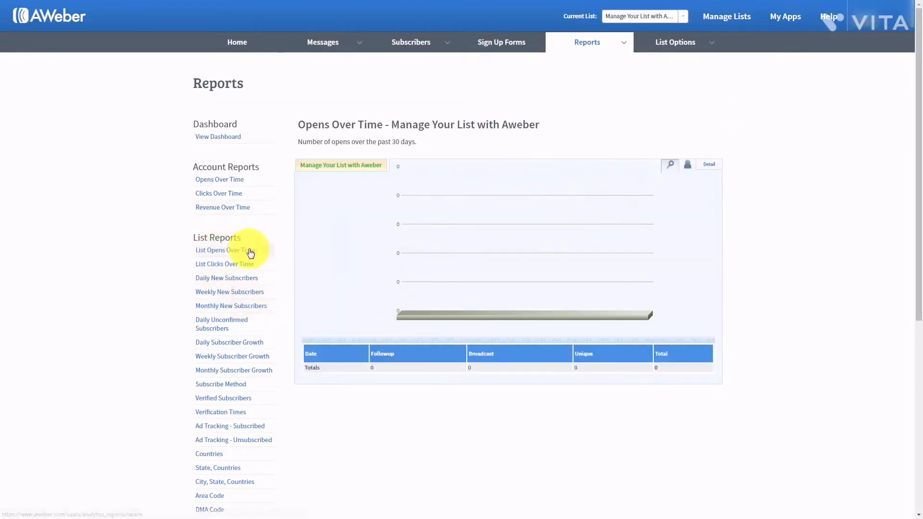
pyautogui.click(688, 170)
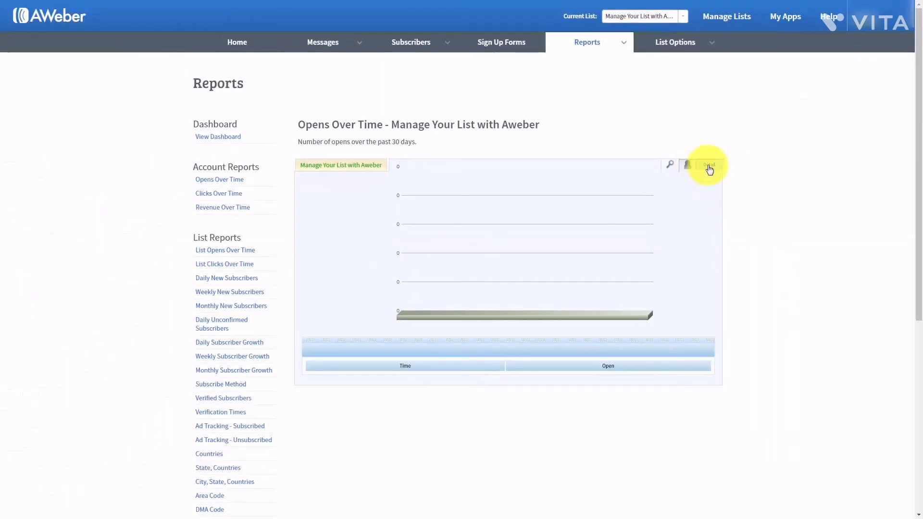
pyautogui.click(710, 166)
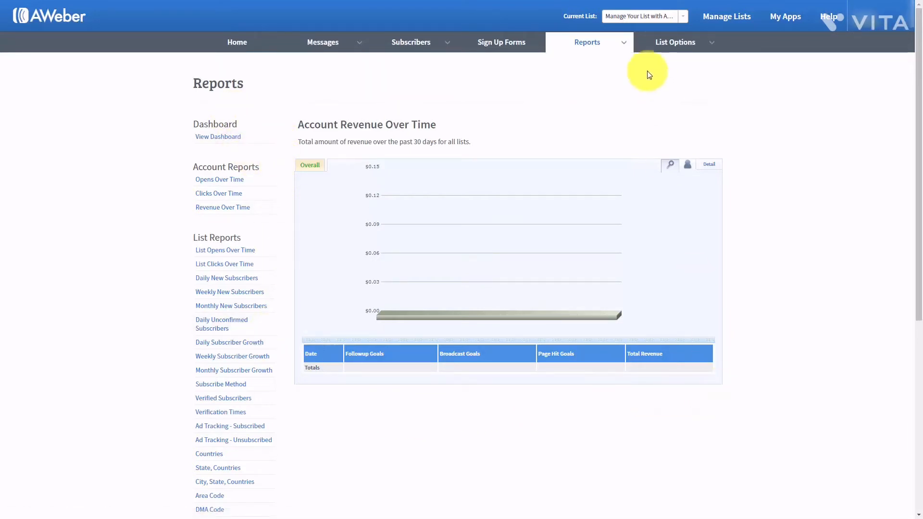
pyautogui.moveTo(620, 45)
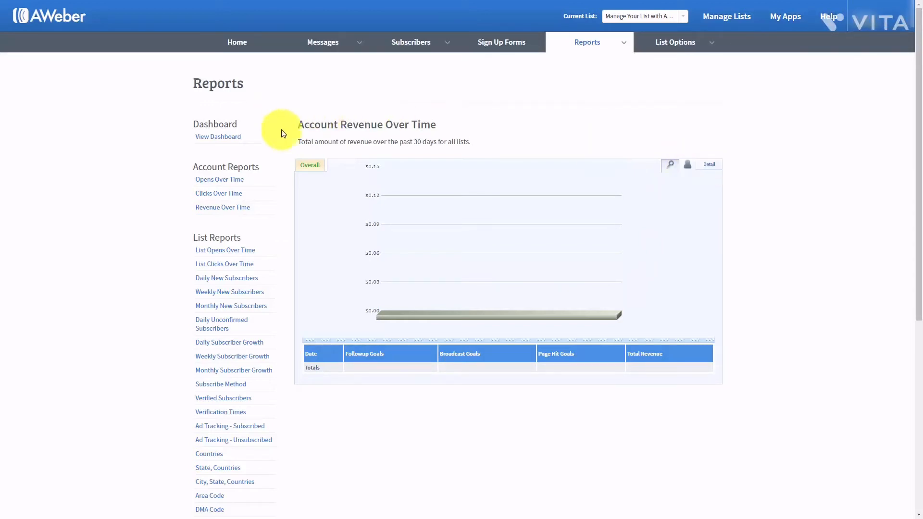
pyautogui.click(623, 42)
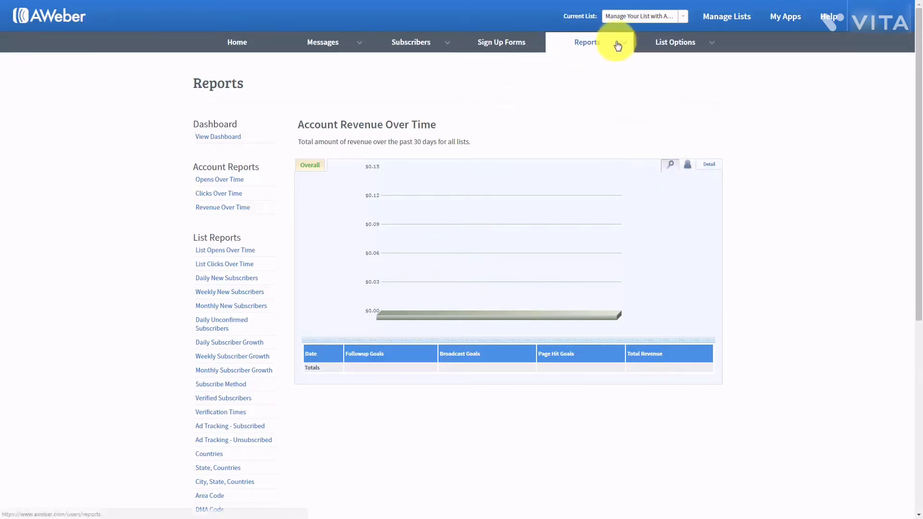
# - Create the first sign up form, show Popular templates, and preview then close the Basic template
pyautogui.click(491, 45)
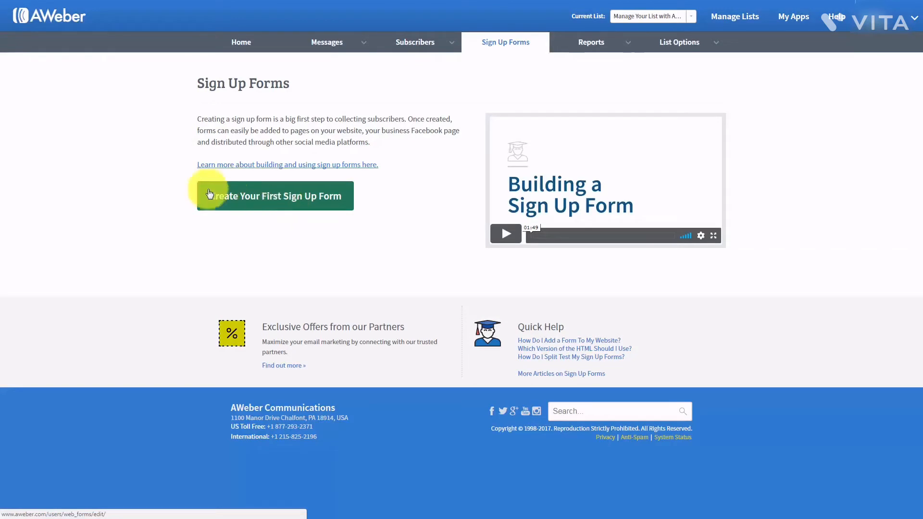
pyautogui.click(266, 201)
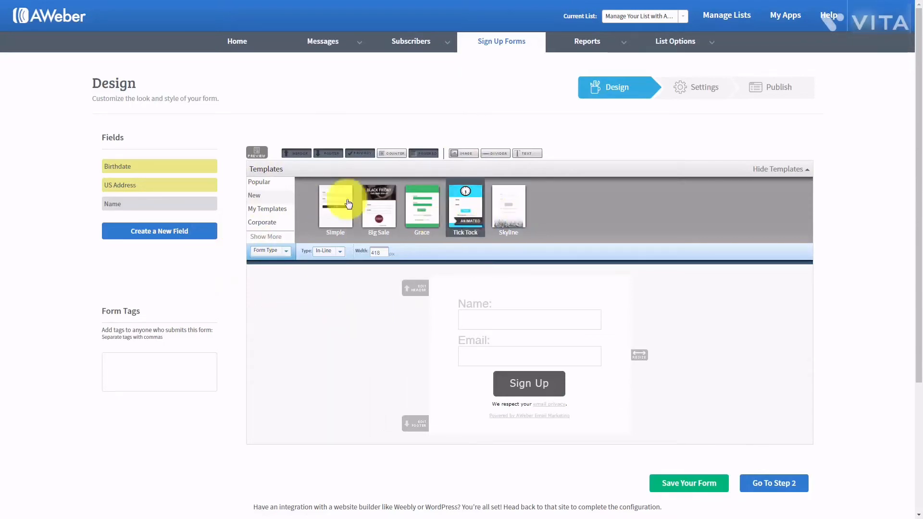
pyautogui.click(259, 182)
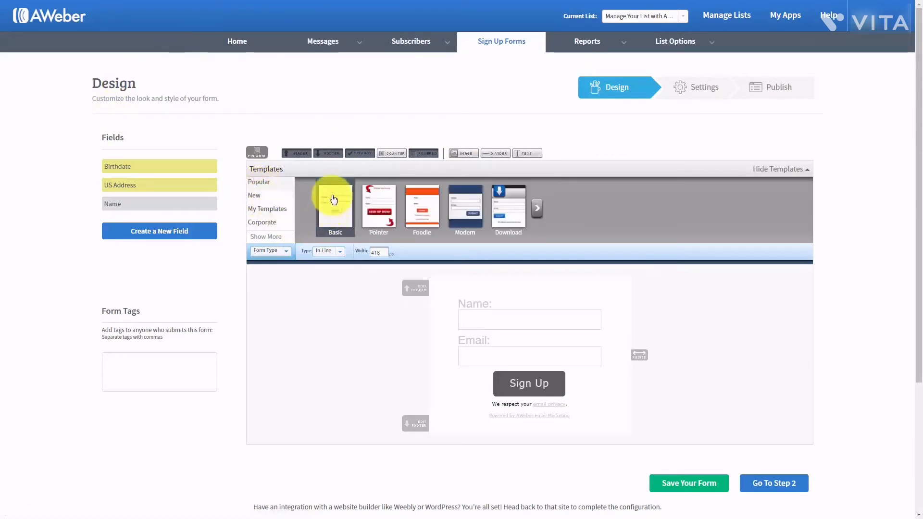
pyautogui.click(333, 198)
pyautogui.click(320, 189)
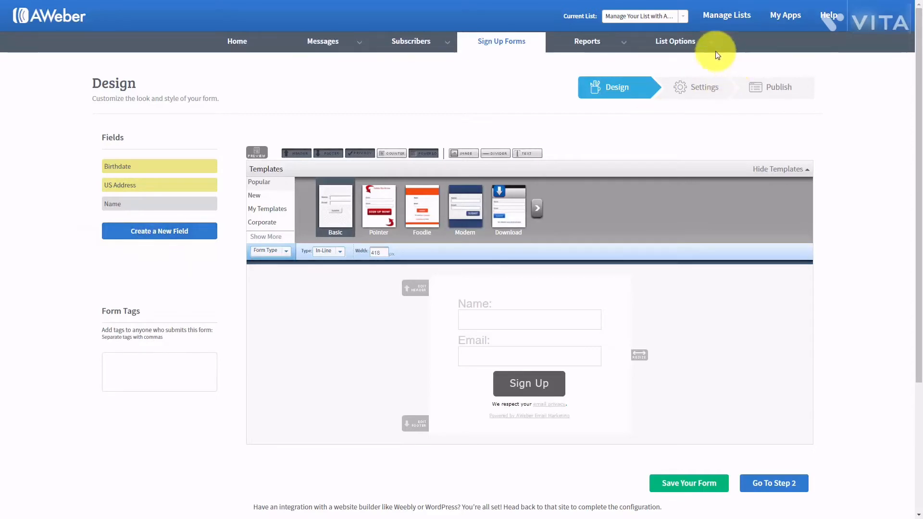
pyautogui.moveTo(708, 49)
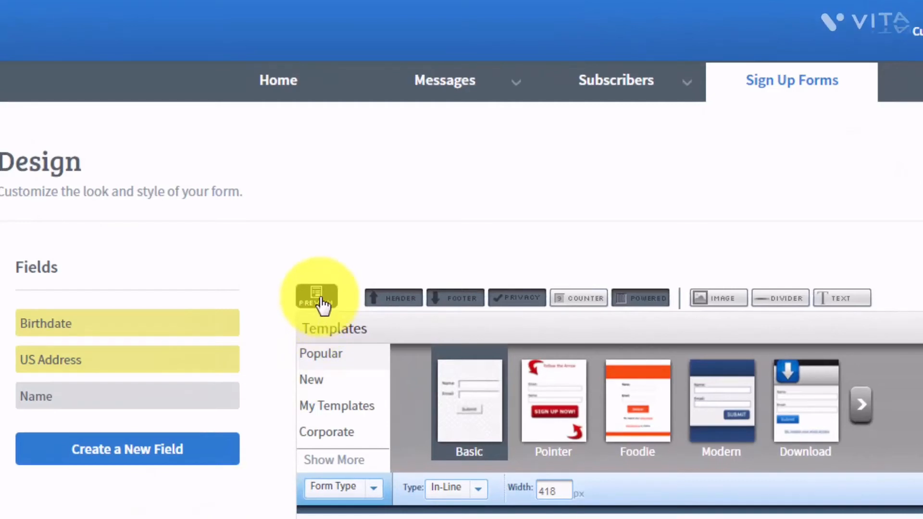
# - Set Chrome to always allow pop-ups from aweber.com and reopen the form preview
pyautogui.click(321, 302)
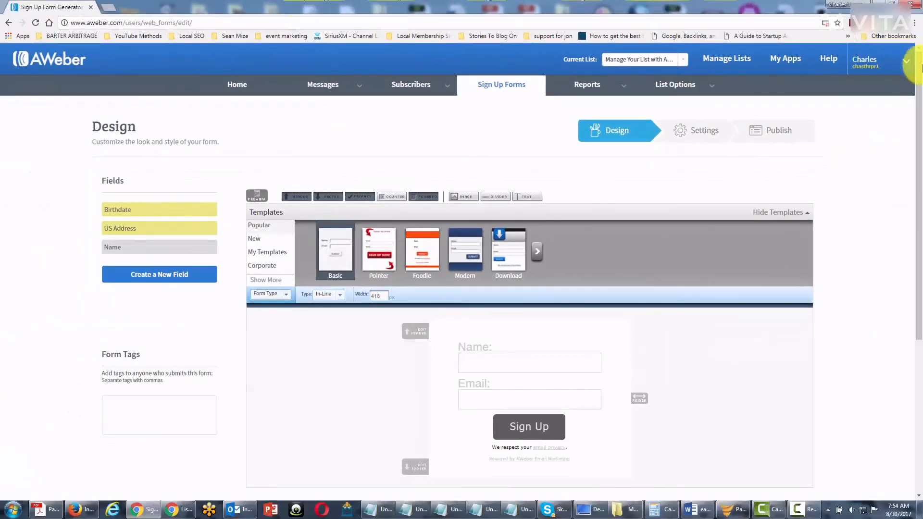
pyautogui.click(825, 23)
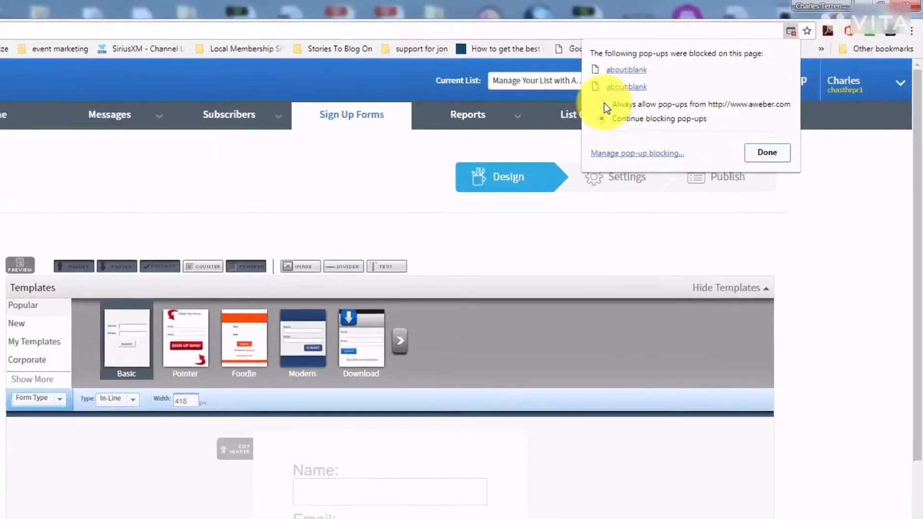
pyautogui.click(687, 78)
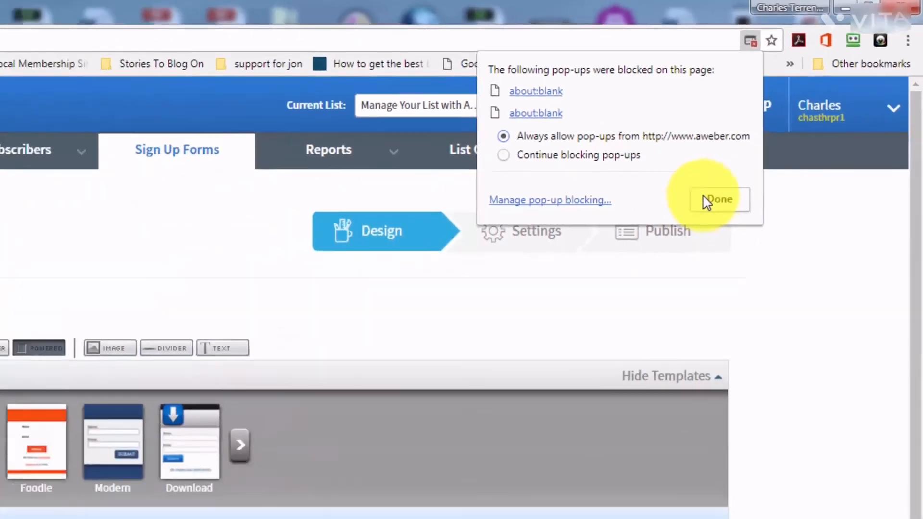
pyautogui.click(584, 312)
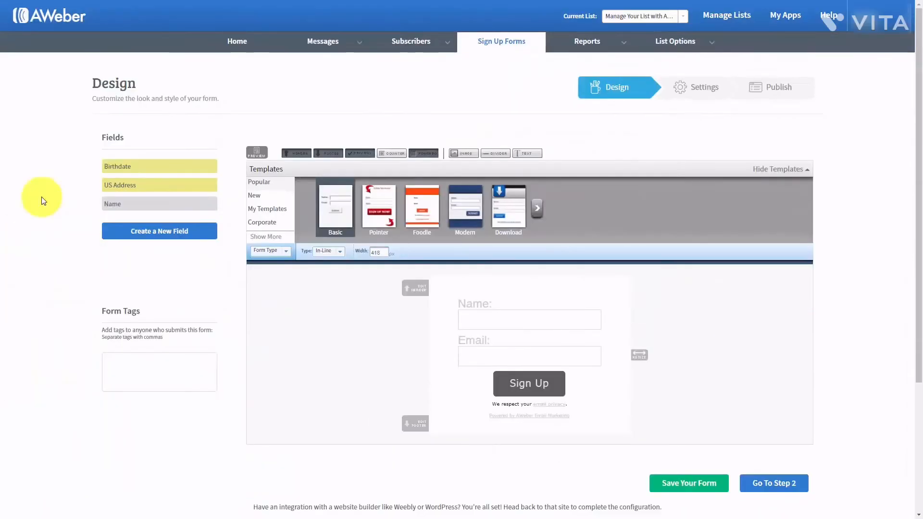
pyautogui.click(266, 152)
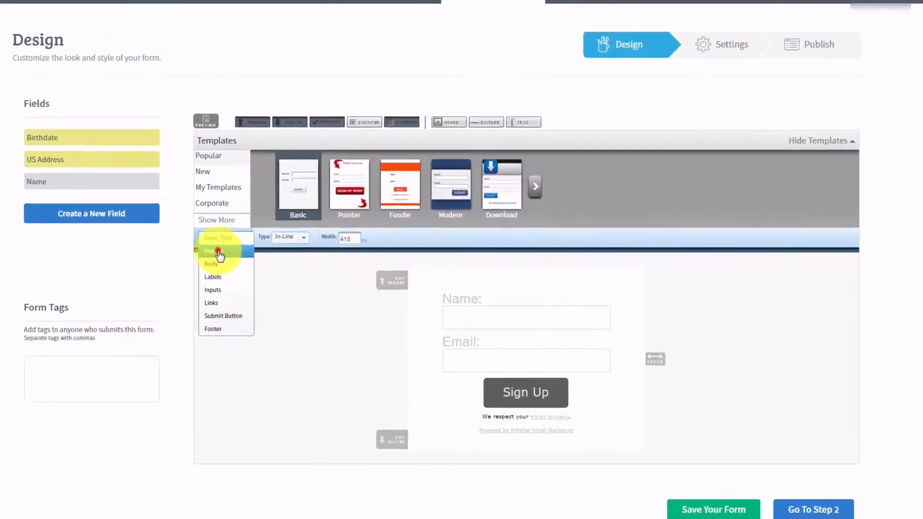
# - Show the Header's advanced styling options, then switch to styling the Body and Labels
pyautogui.click(267, 265)
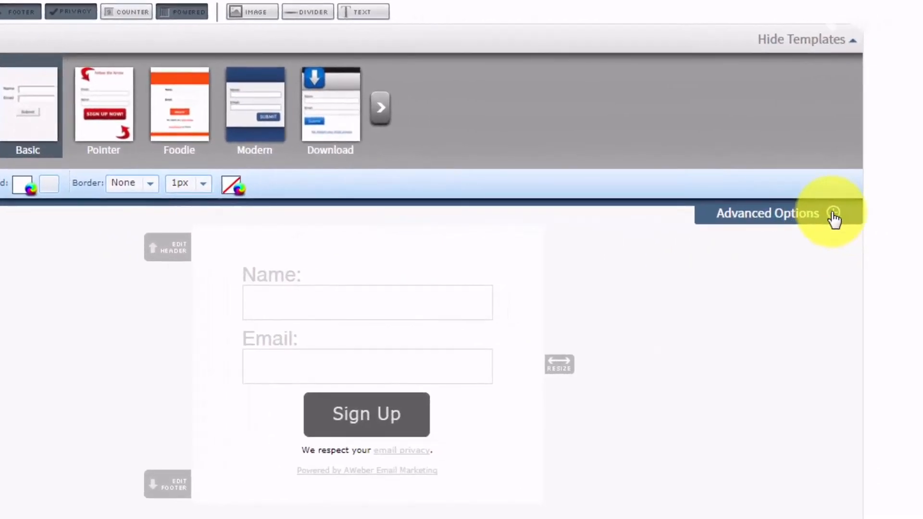
pyautogui.click(831, 212)
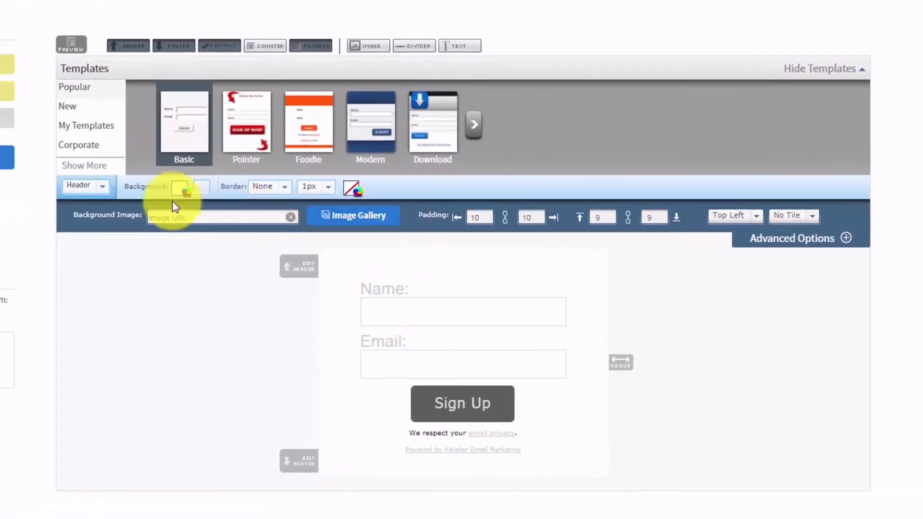
pyautogui.click(101, 188)
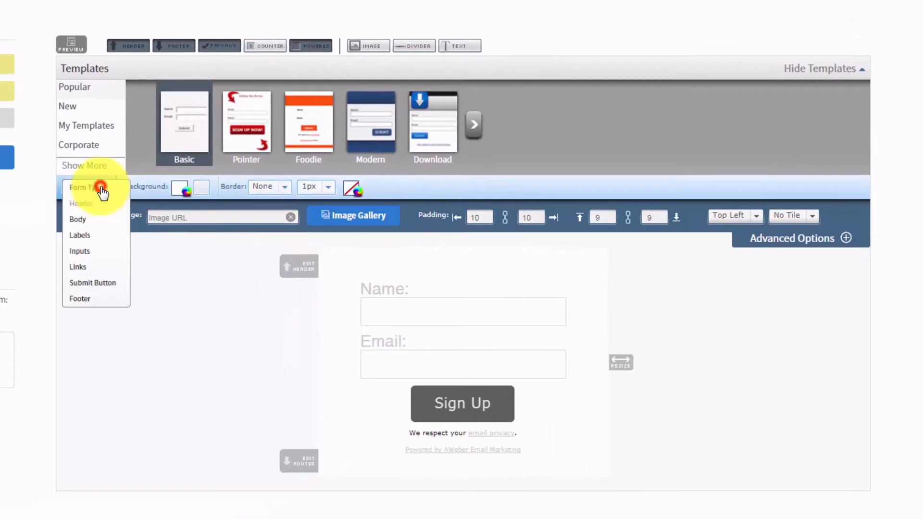
pyautogui.click(76, 222)
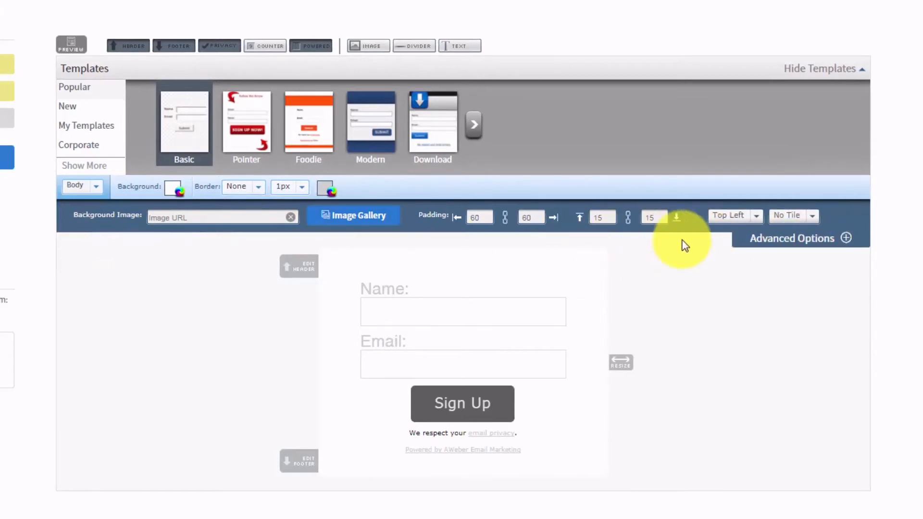
pyautogui.click(96, 187)
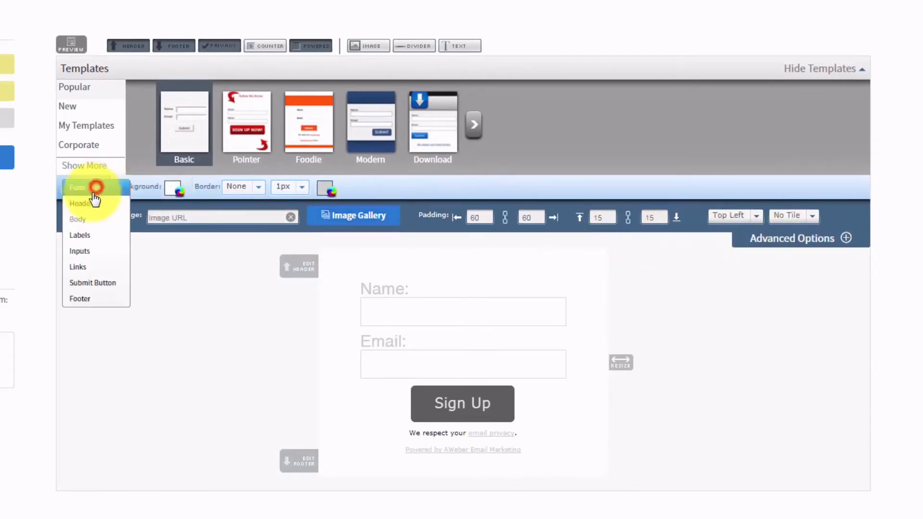
pyautogui.click(77, 237)
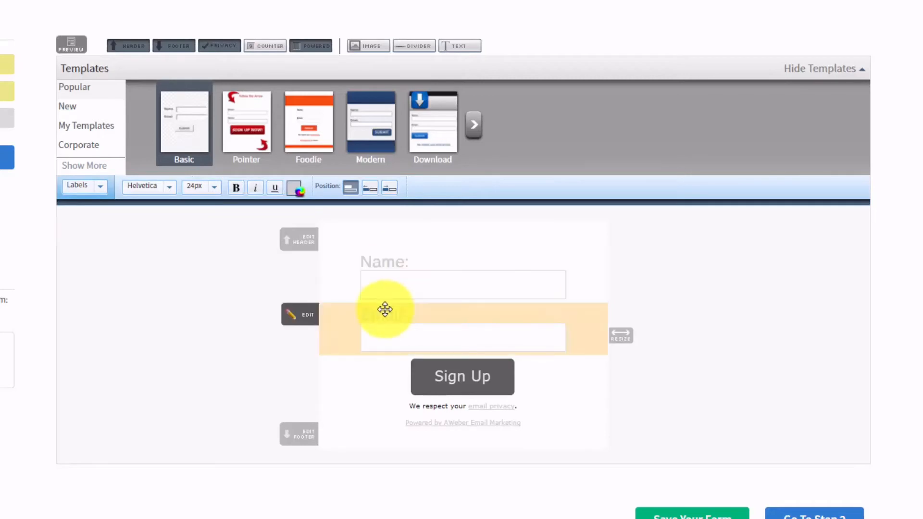
# - Step through Inputs, Links and Submit Button styling, revealing the button image options
pyautogui.click(100, 189)
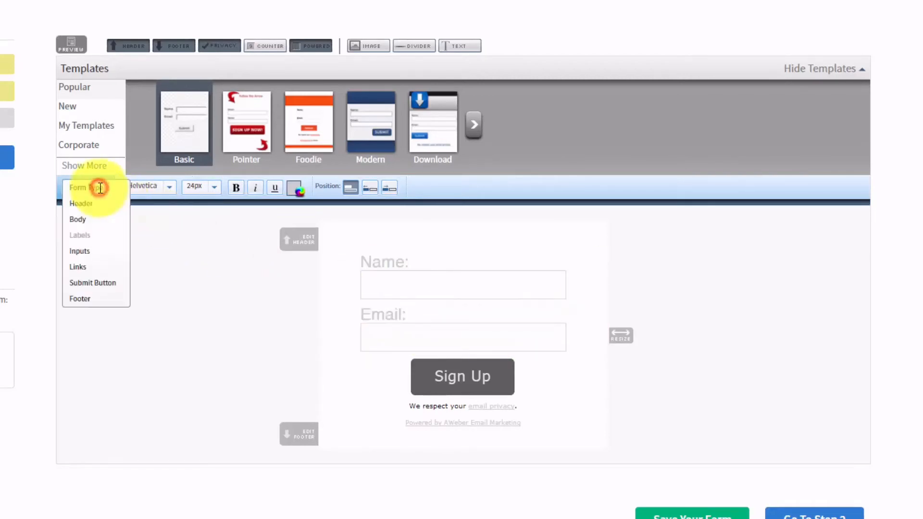
pyautogui.click(83, 251)
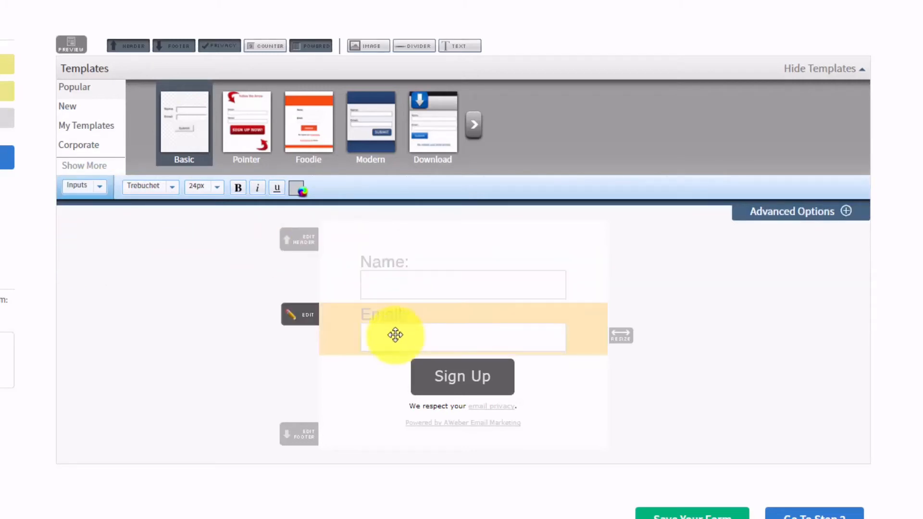
pyautogui.click(843, 213)
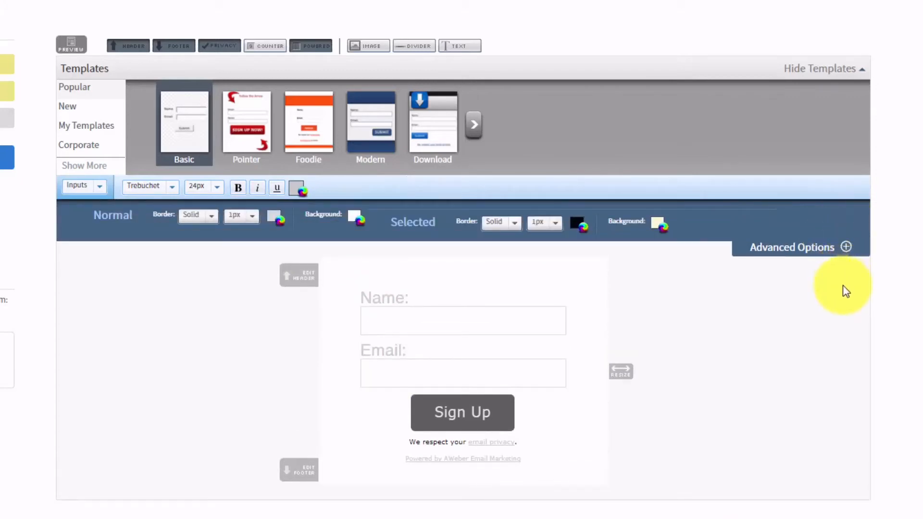
pyautogui.click(99, 186)
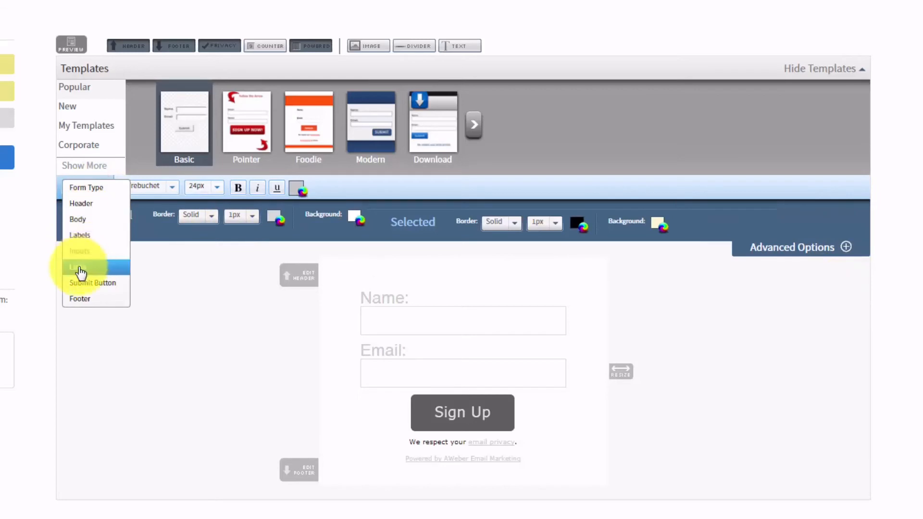
pyautogui.click(80, 268)
pyautogui.click(93, 188)
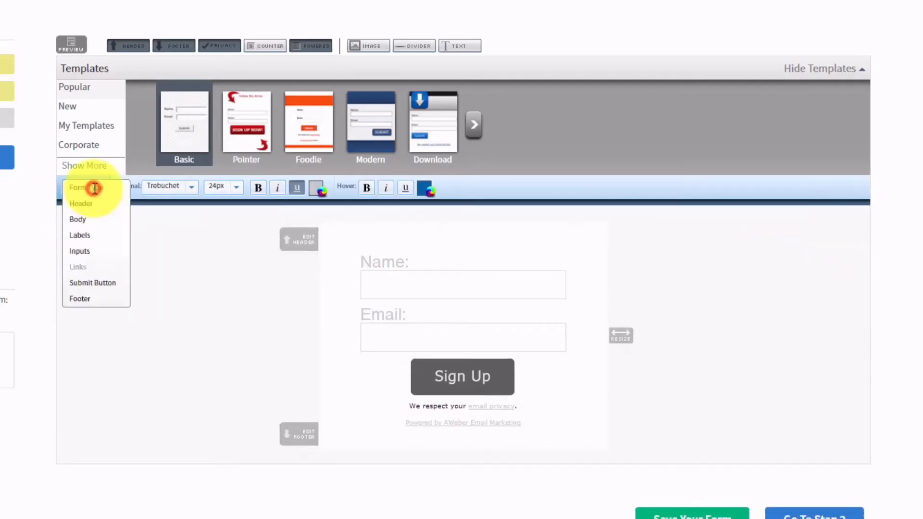
pyautogui.click(90, 288)
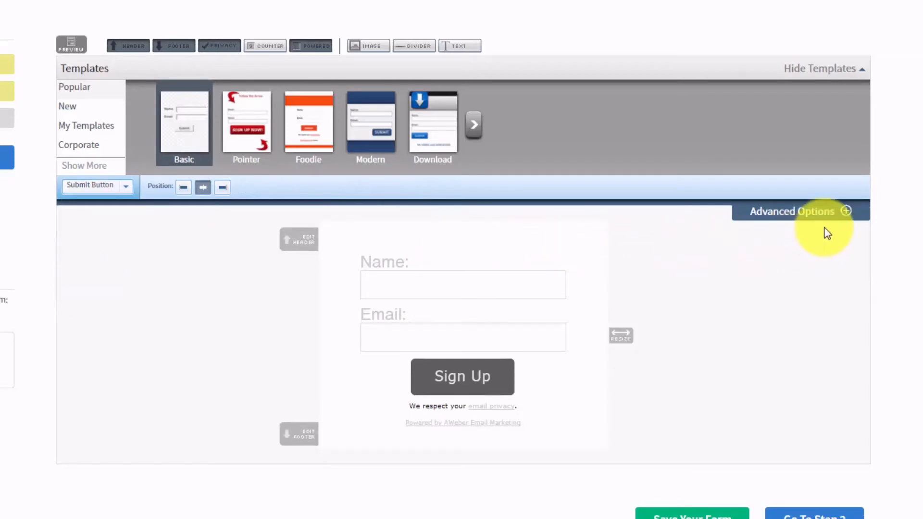
pyautogui.click(846, 212)
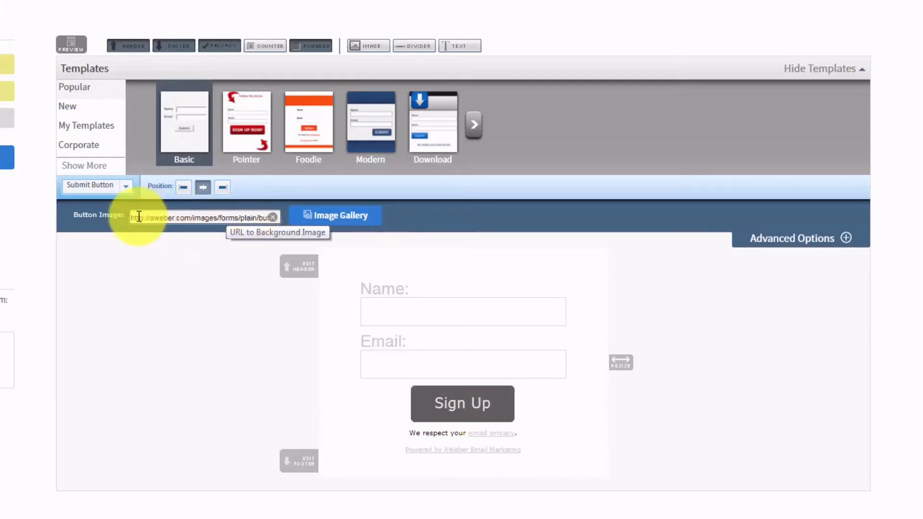
# - Toggle off the header, footer, email privacy line and Powered by AWeber line
pyautogui.click(126, 188)
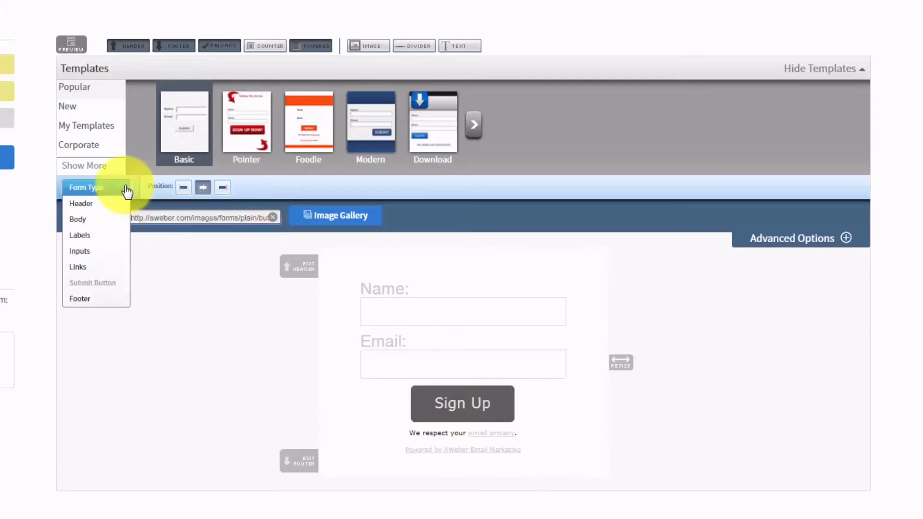
pyautogui.click(84, 300)
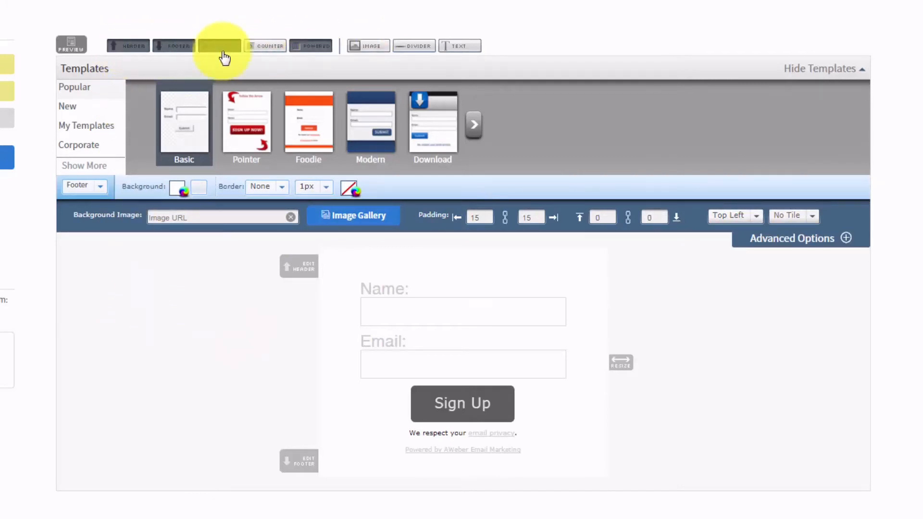
pyautogui.click(127, 47)
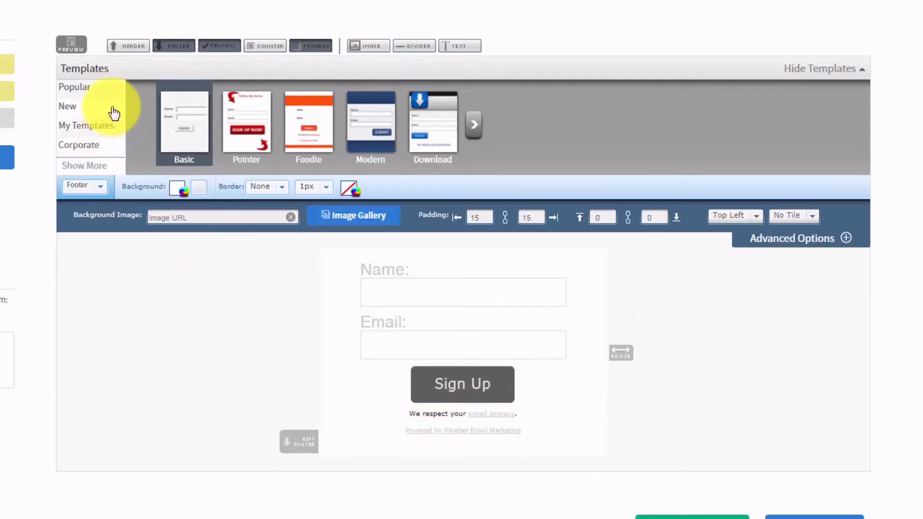
pyautogui.click(180, 47)
pyautogui.click(174, 44)
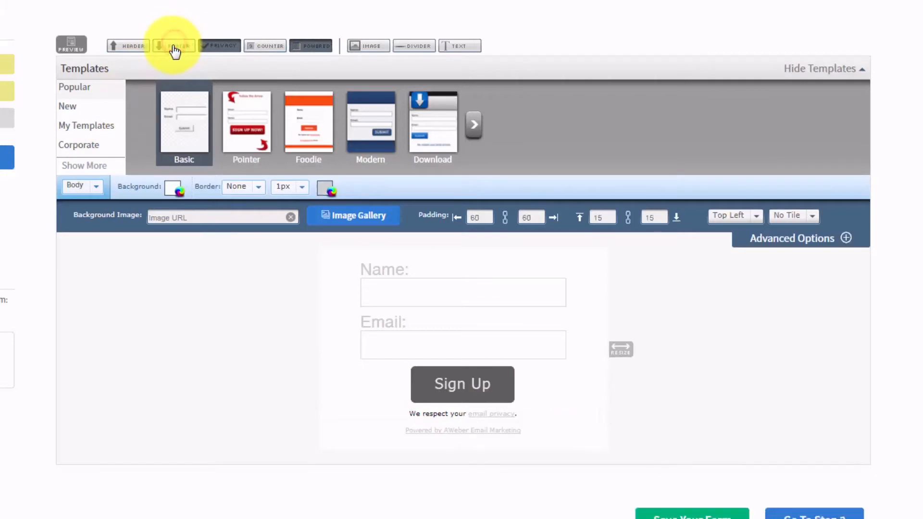
pyautogui.click(203, 54)
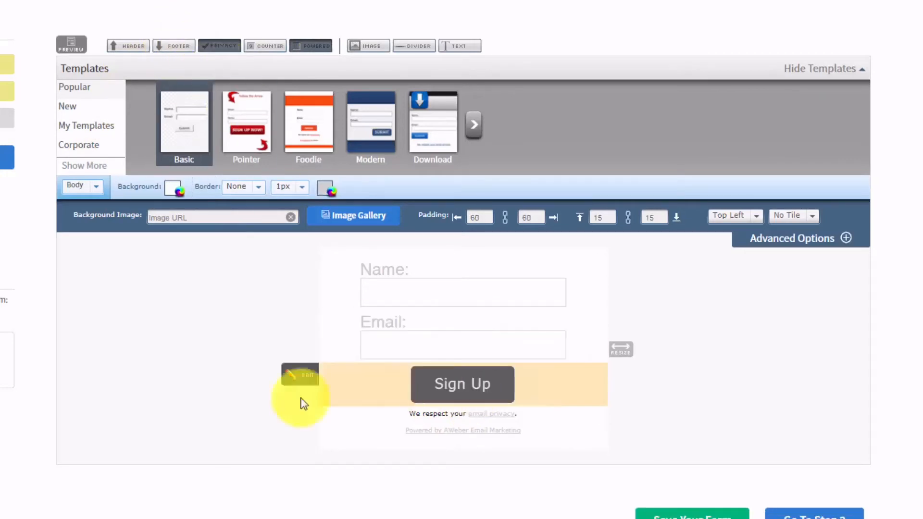
pyautogui.click(214, 47)
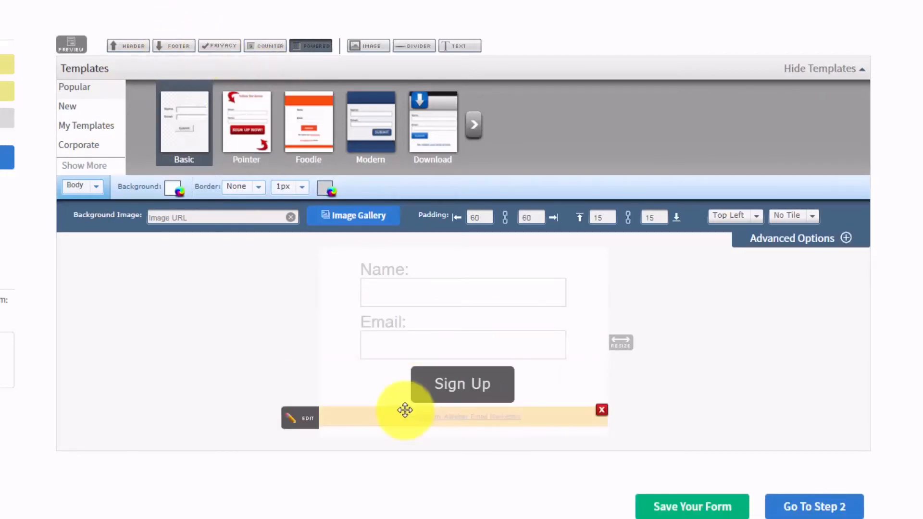
pyautogui.click(311, 45)
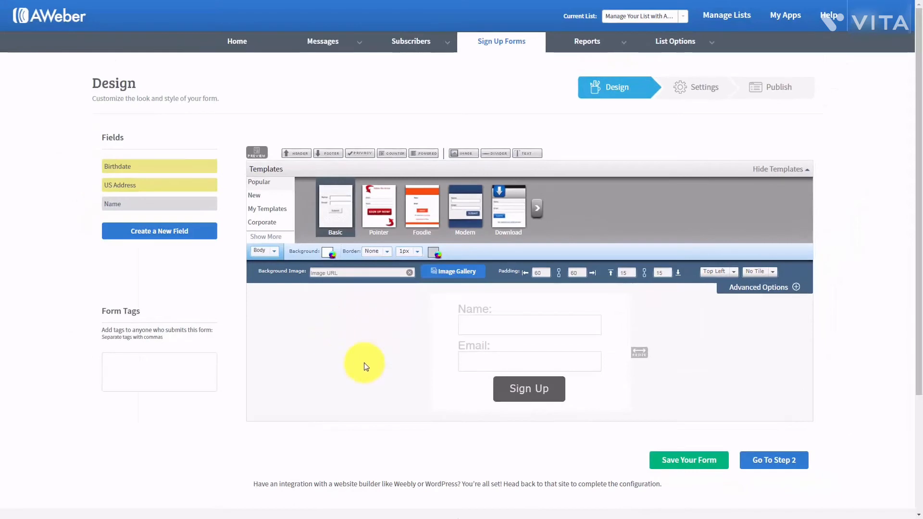
# - Preview the trimmed form, close it, and choose Form Type from the style dropdown
pyautogui.click(257, 152)
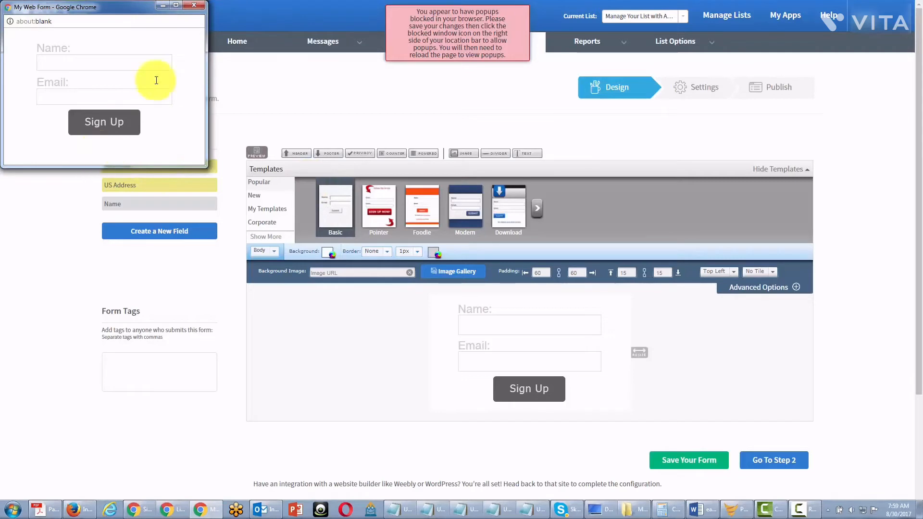
pyautogui.click(194, 5)
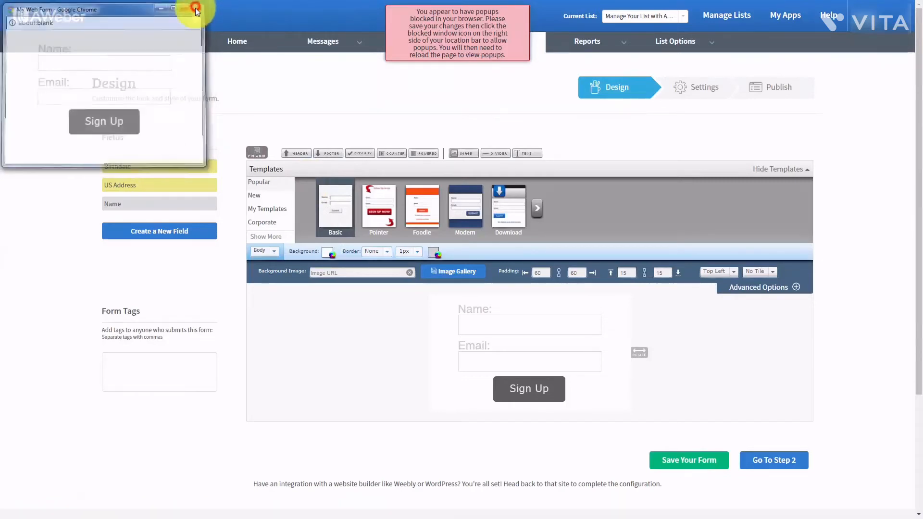
pyautogui.click(461, 36)
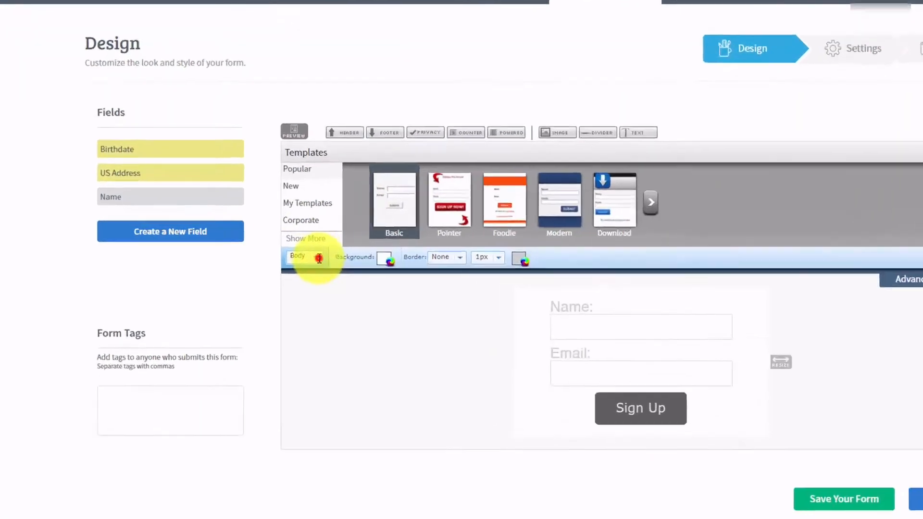
pyautogui.click(276, 256)
pyautogui.click(422, 276)
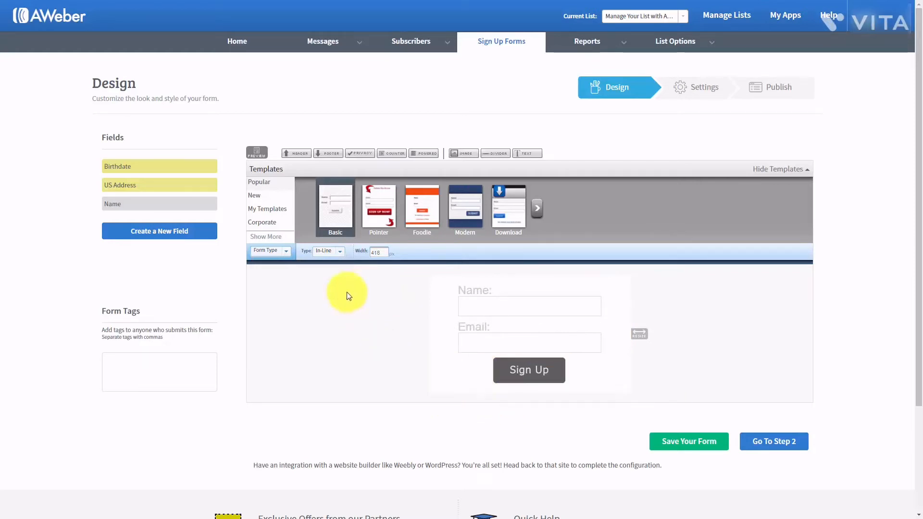
# - Preview the form as a Pop-Over and then as a Lightbox
pyautogui.click(340, 256)
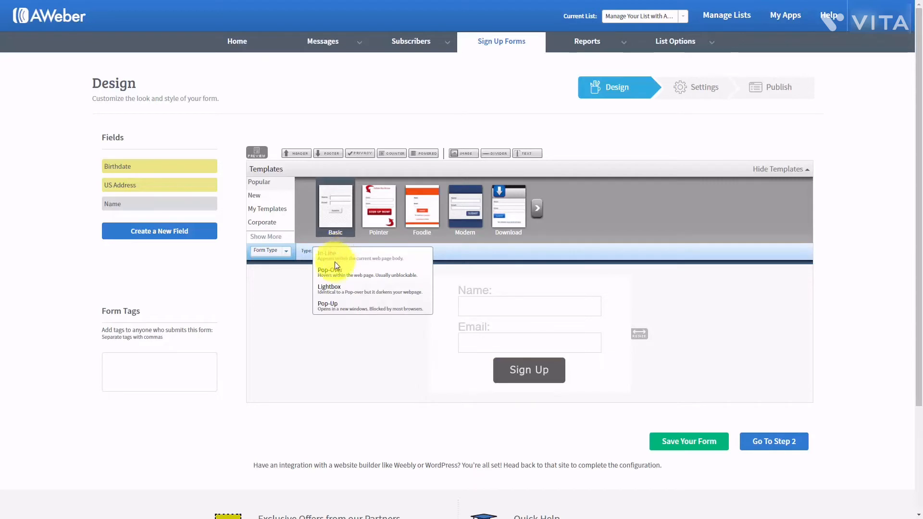
pyautogui.click(334, 272)
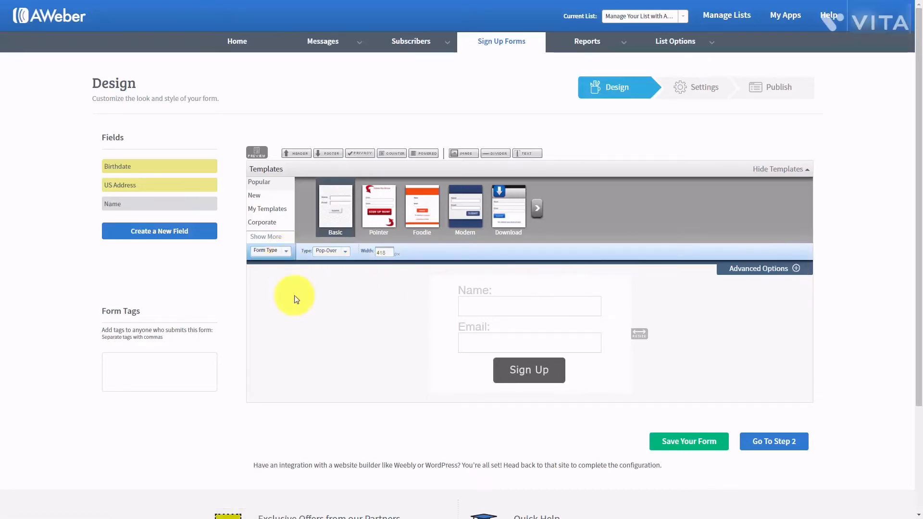
pyautogui.click(256, 153)
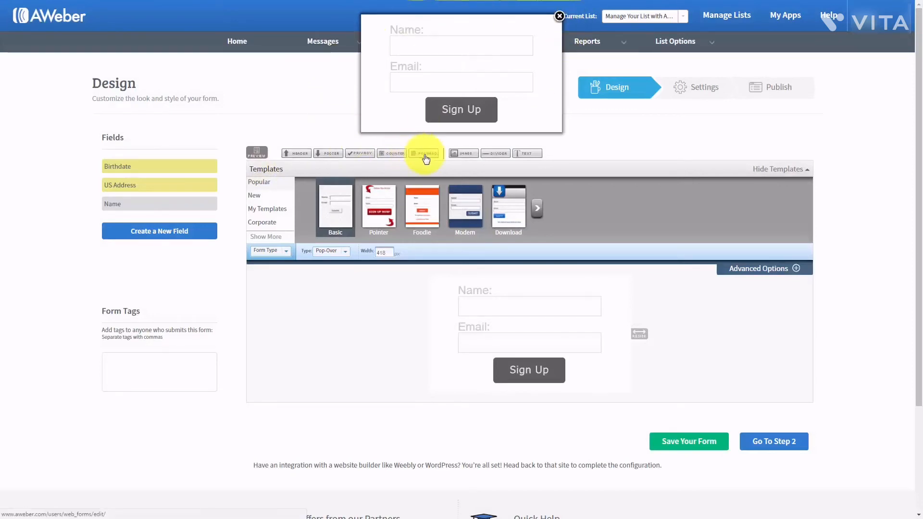
pyautogui.click(559, 16)
pyautogui.click(344, 251)
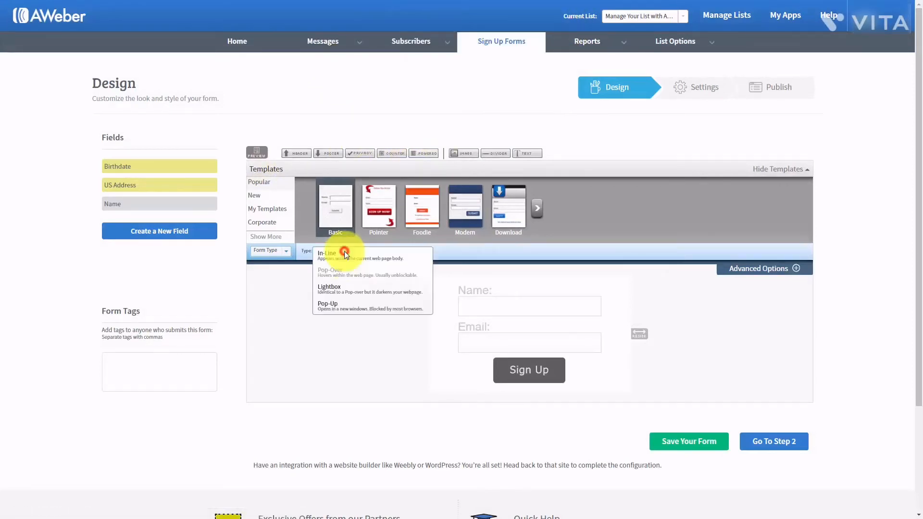
pyautogui.click(335, 291)
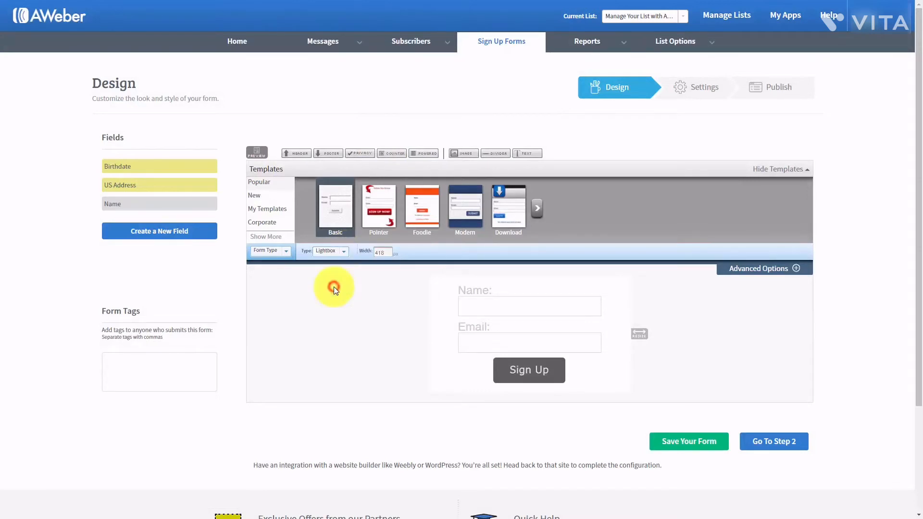
pyautogui.click(258, 153)
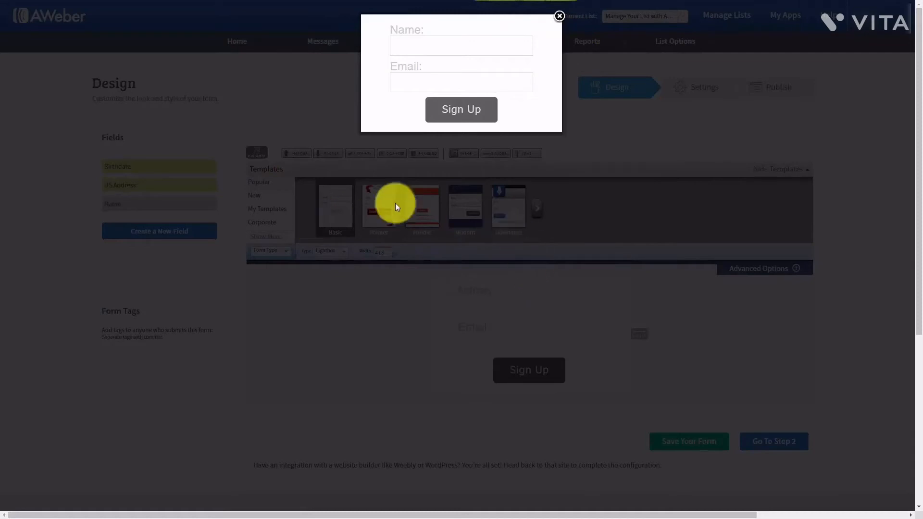
pyautogui.click(559, 16)
# - Set the form type to Pop-Up, preview it, and close the preview window
pyautogui.click(340, 255)
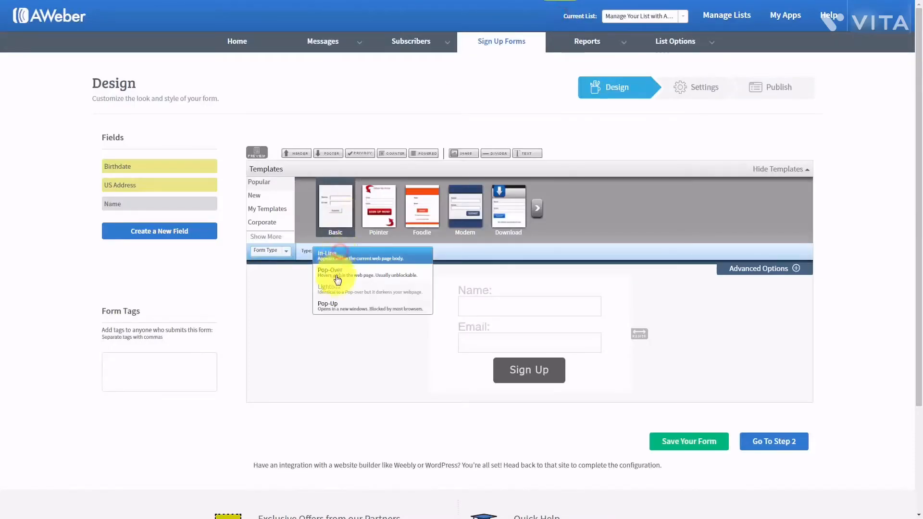
pyautogui.click(330, 308)
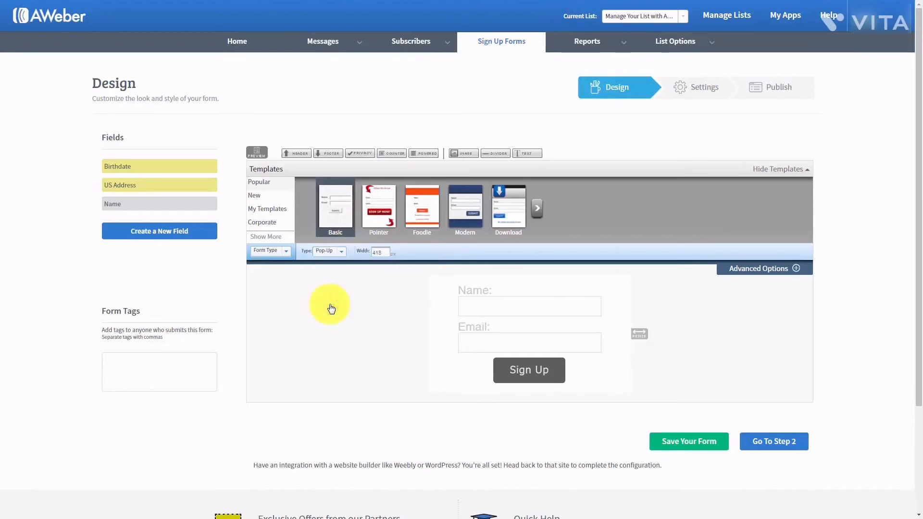
pyautogui.click(257, 153)
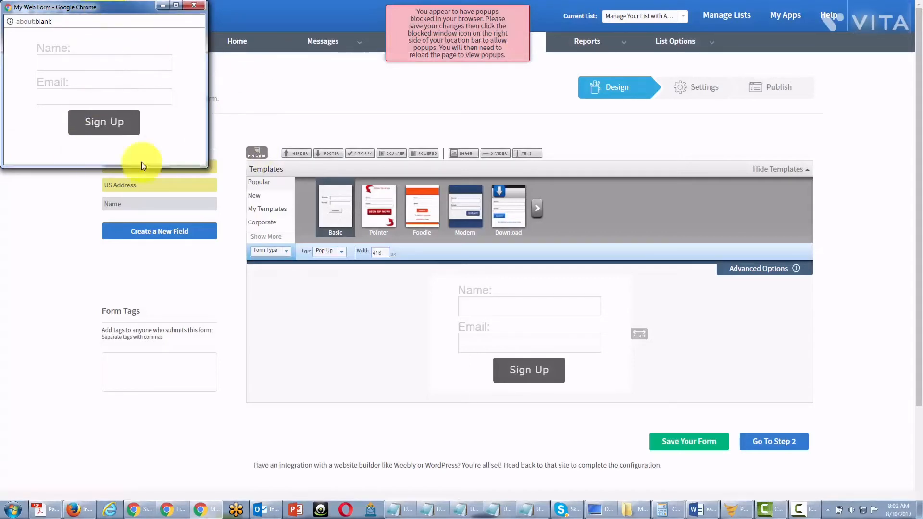
pyautogui.click(447, 50)
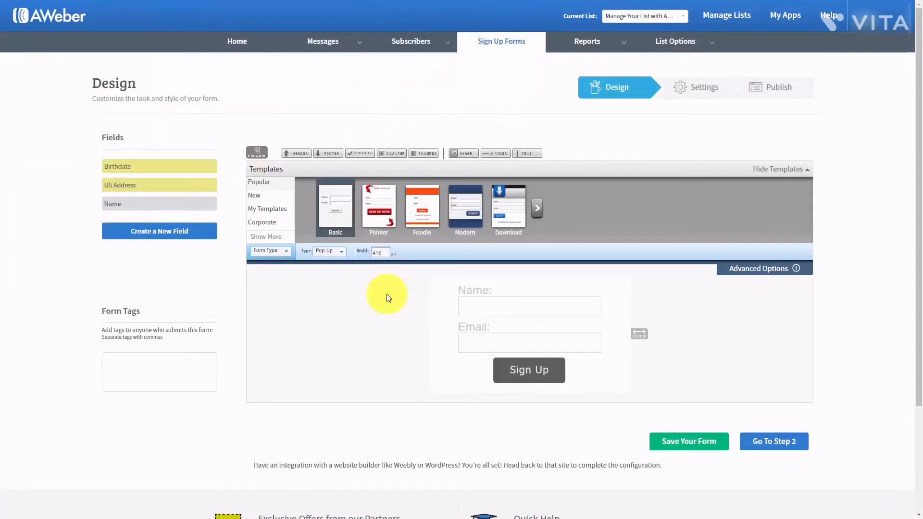
pyautogui.click(380, 253)
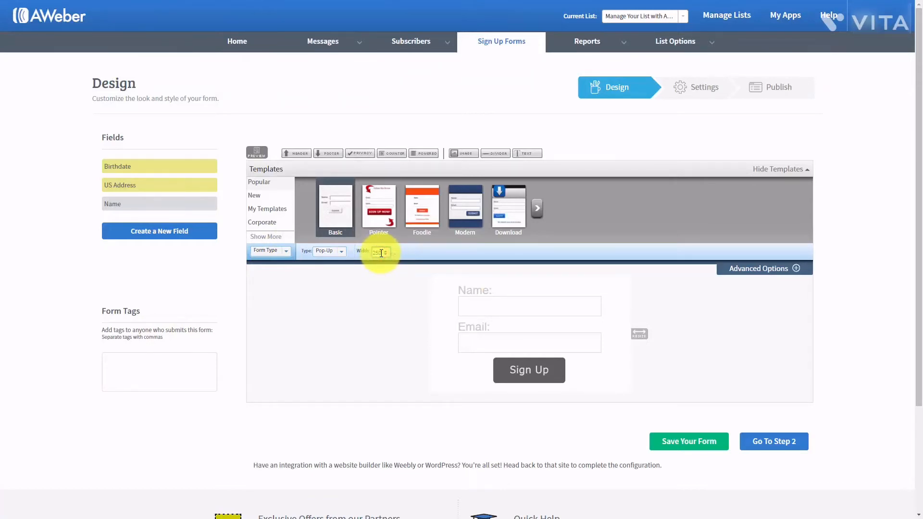
# - Apply a 250 px width to the sign-up form, then drag it wider to 374 px
pyautogui.press('Return')
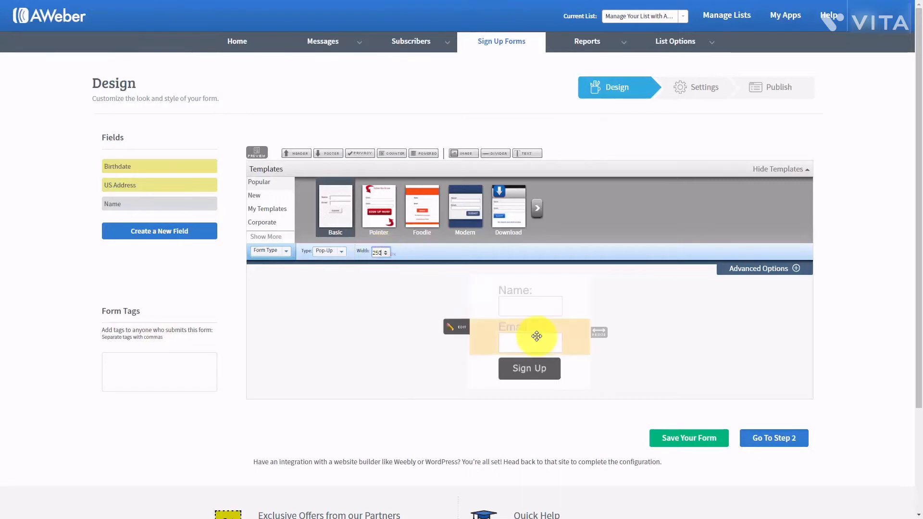
pyautogui.moveTo(604, 333); pyautogui.dragTo(662, 337)
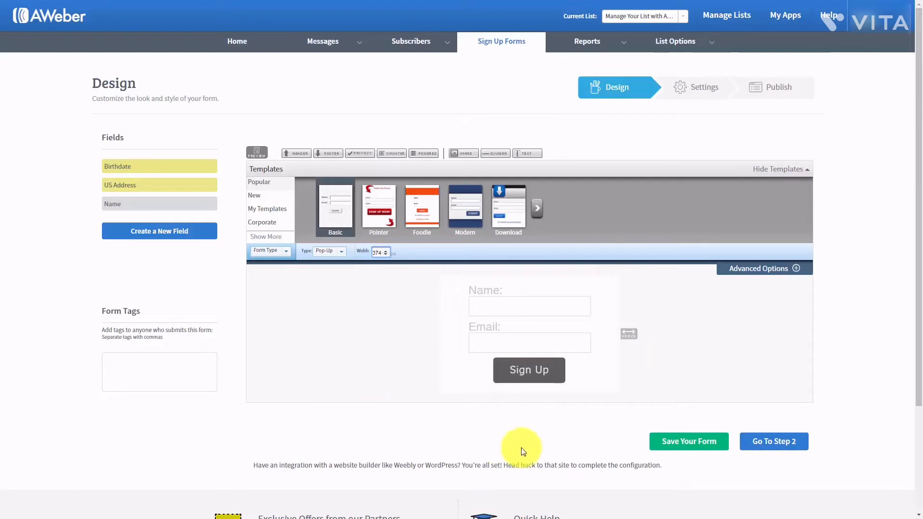
# - On the Settings step, rename the form 'Test for Aweber', save it, and preview the thank-you page
pyautogui.click(758, 443)
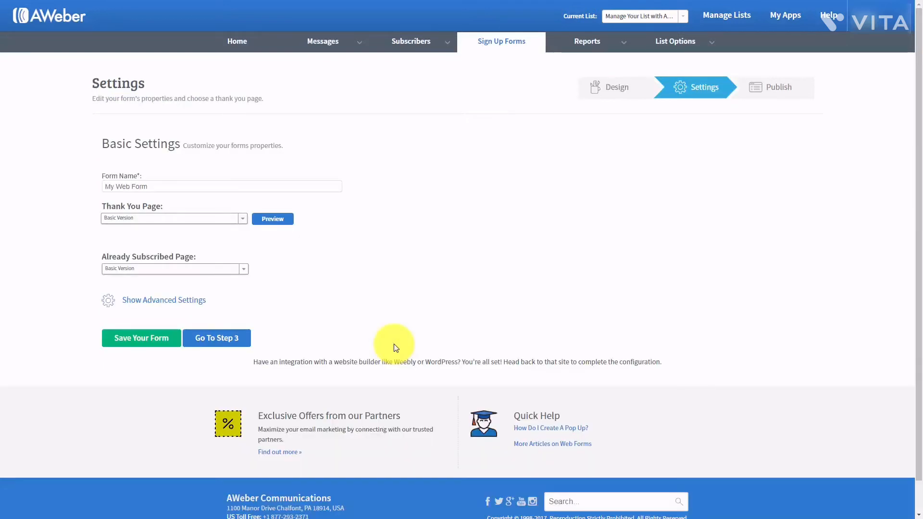
pyautogui.click(169, 179)
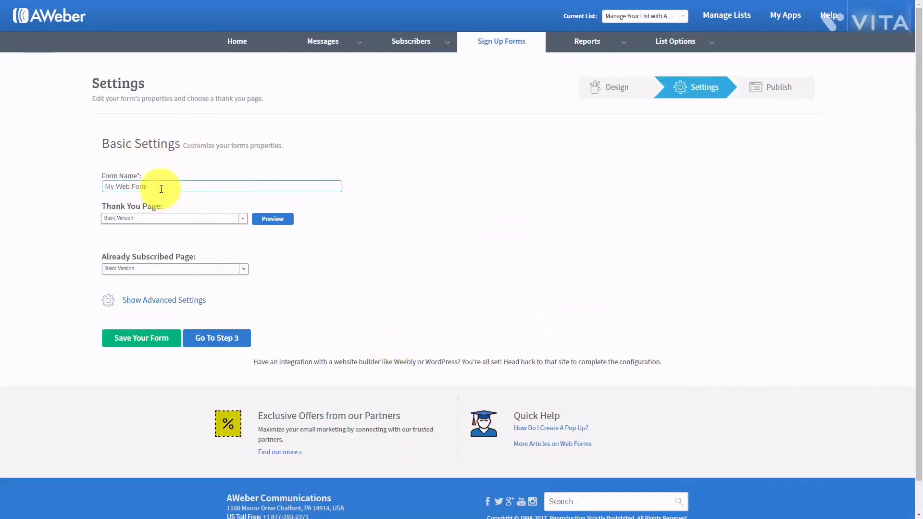
pyautogui.moveTo(160, 187); pyautogui.dragTo(78, 186)
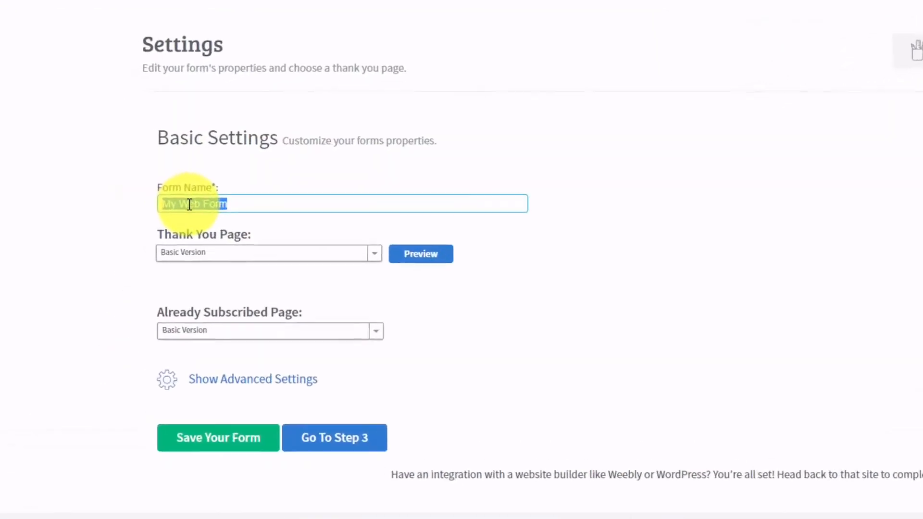
pyautogui.write('Test for Aweber')
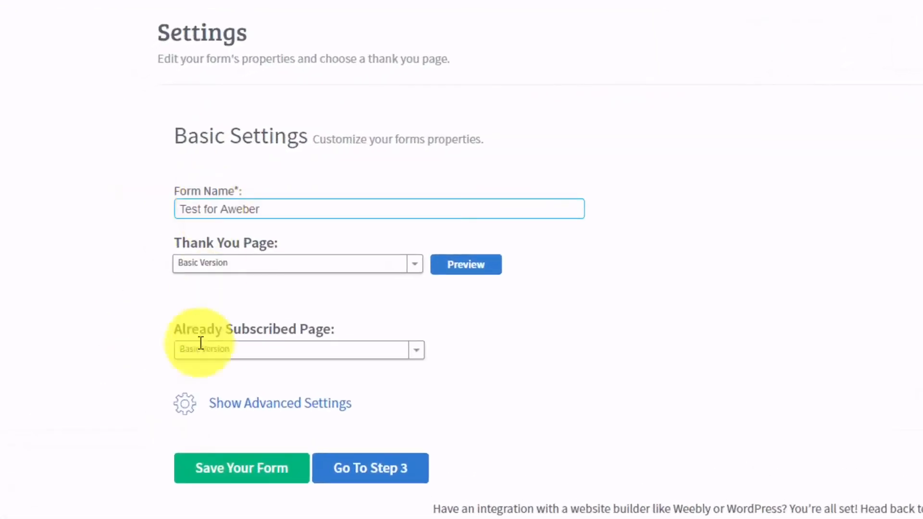
pyautogui.click(238, 468)
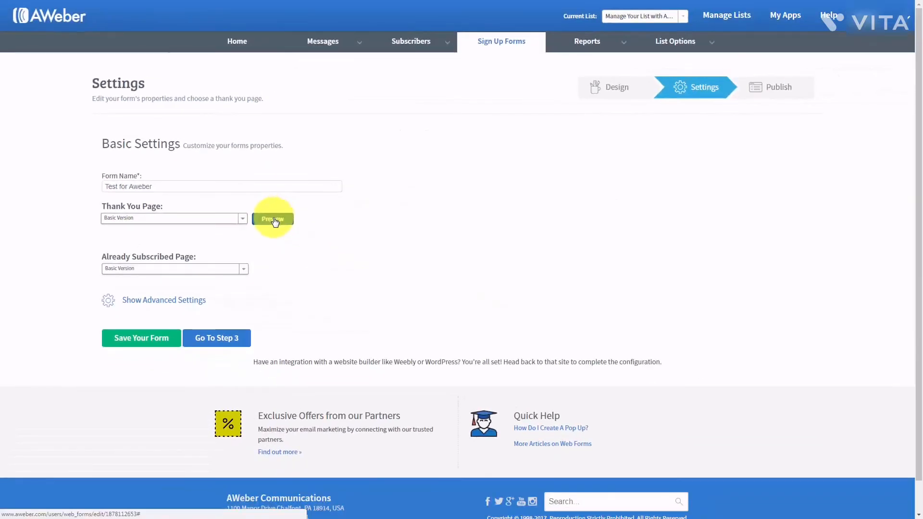
pyautogui.click(274, 220)
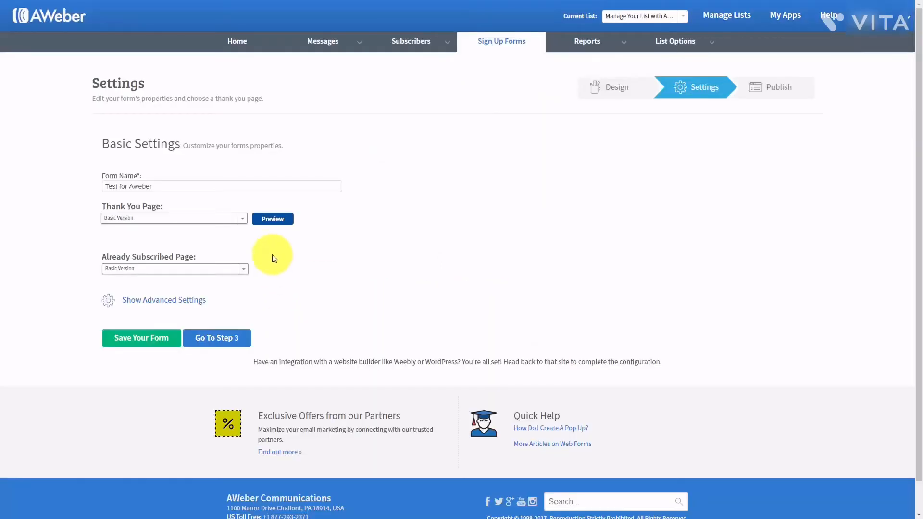
# - Try the Audio Version thank-you page and preview it
pyautogui.click(241, 218)
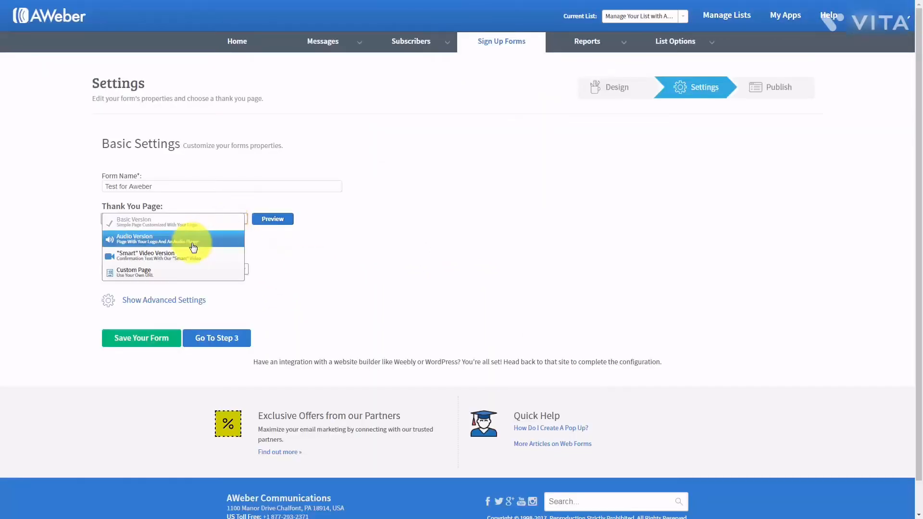
pyautogui.click(483, 140)
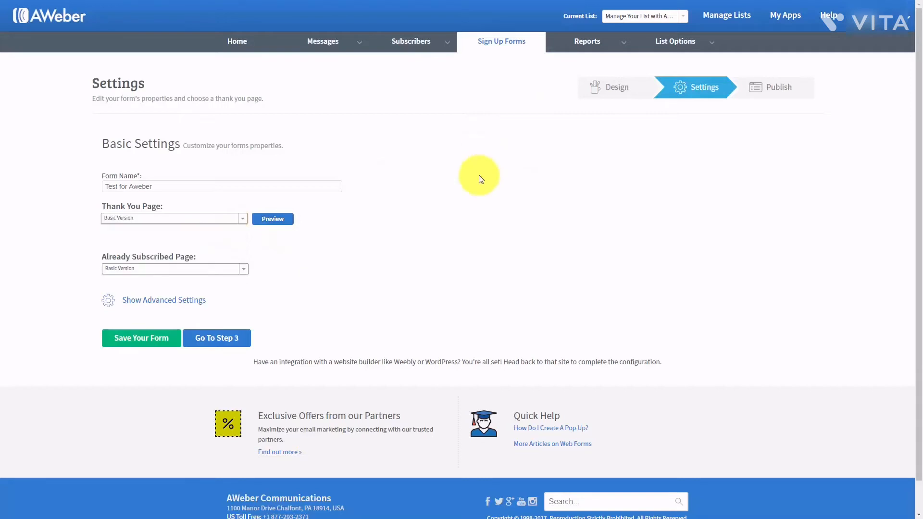
pyautogui.click(241, 219)
pyautogui.click(615, 211)
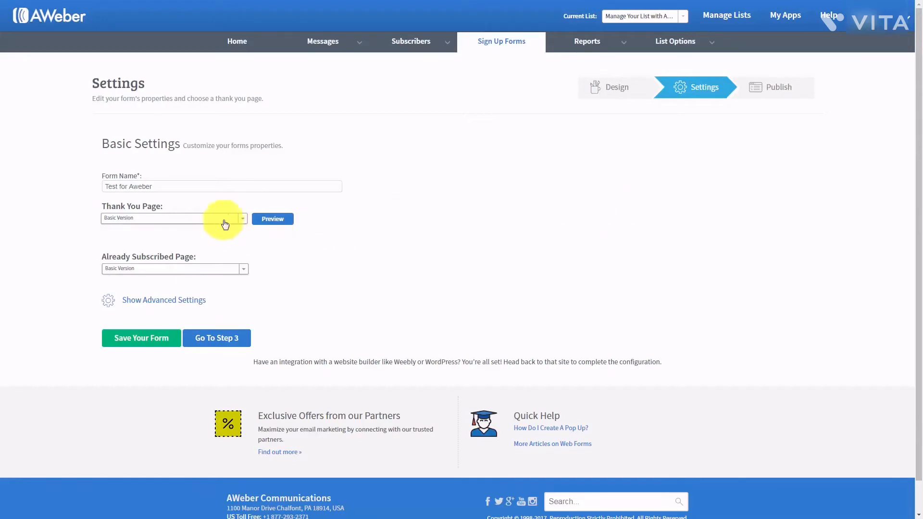
pyautogui.click(244, 219)
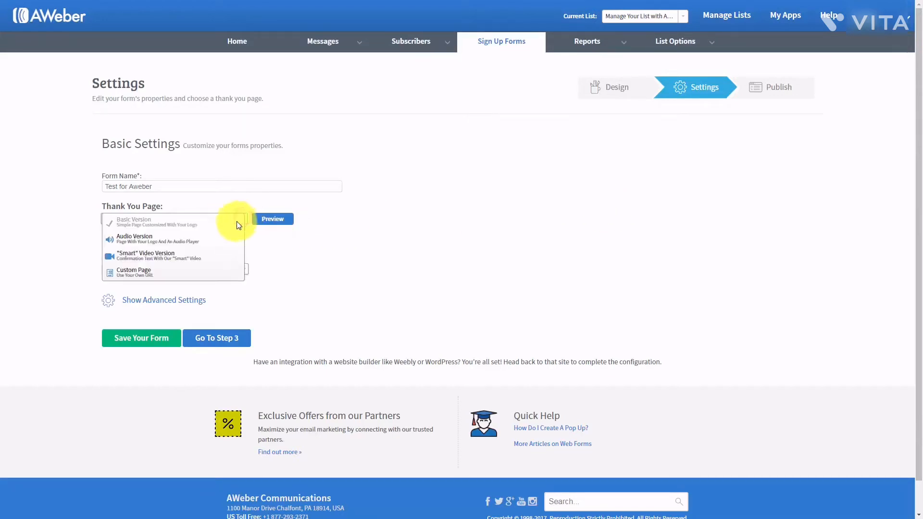
pyautogui.click(173, 244)
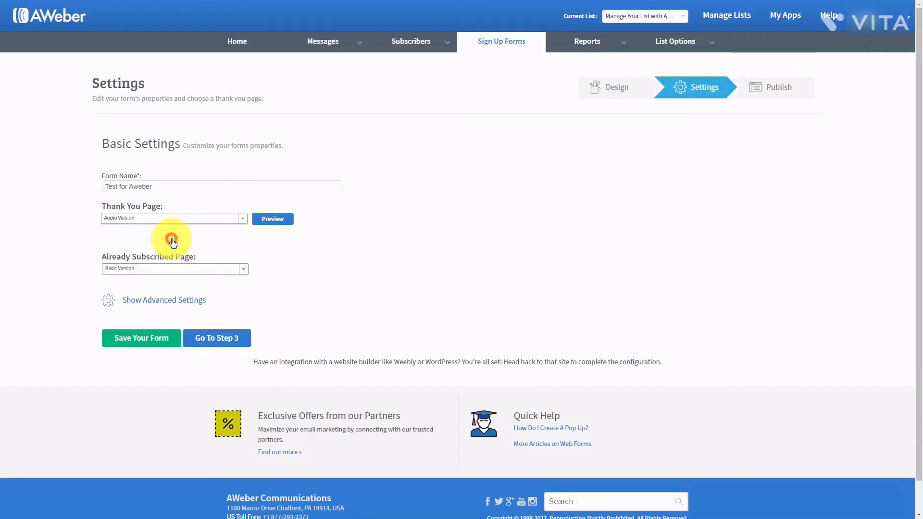
pyautogui.click(274, 220)
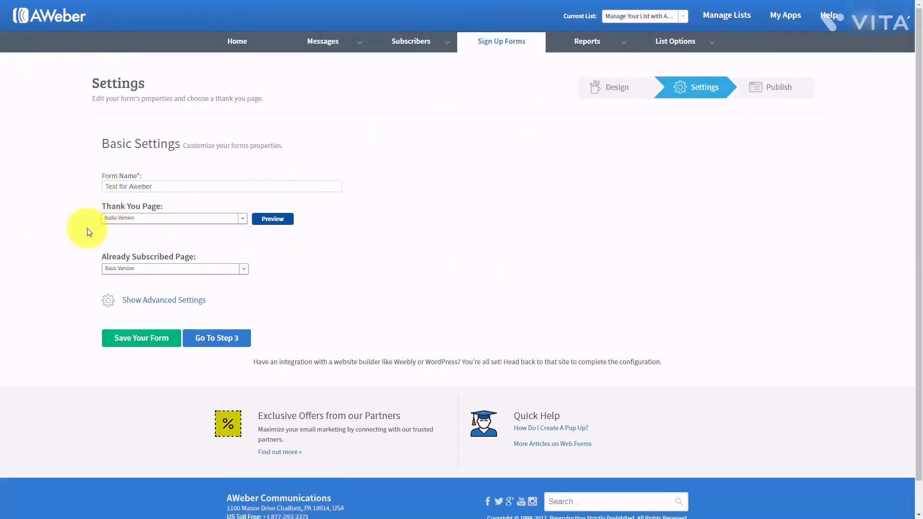
# - Switch the thank-you page to the "Smart" Video Version, preview it, and close the preview
pyautogui.click(240, 217)
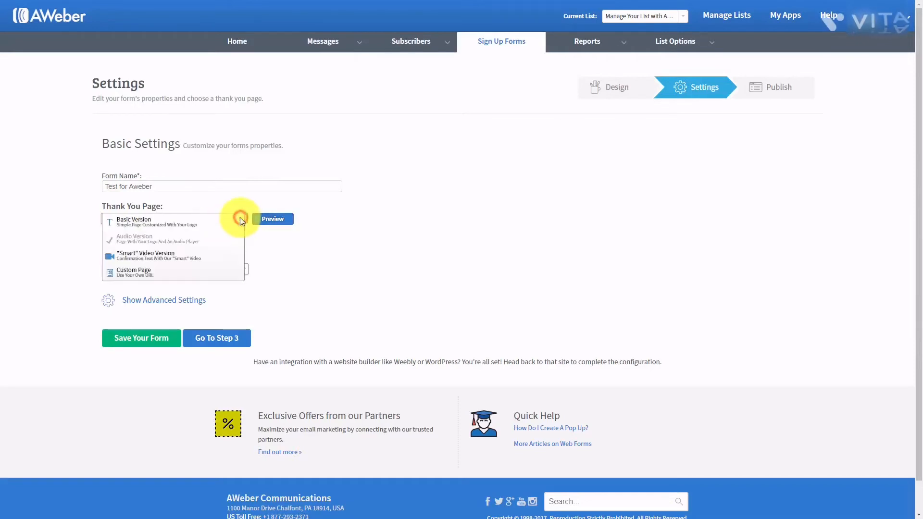
pyautogui.click(180, 259)
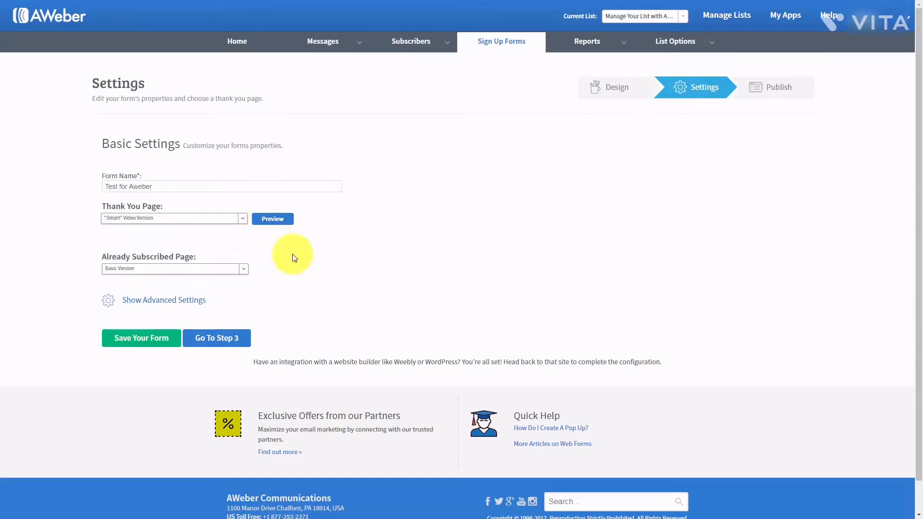
pyautogui.click(270, 220)
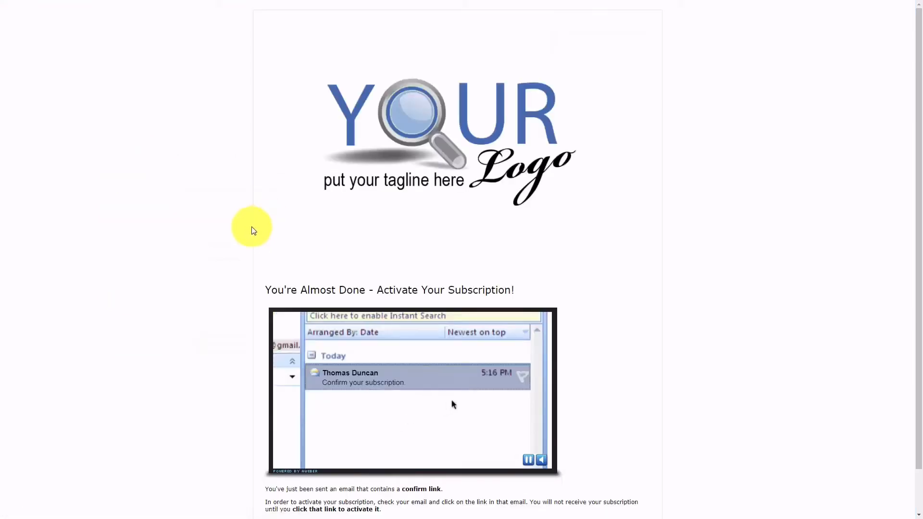
pyautogui.click(254, 231)
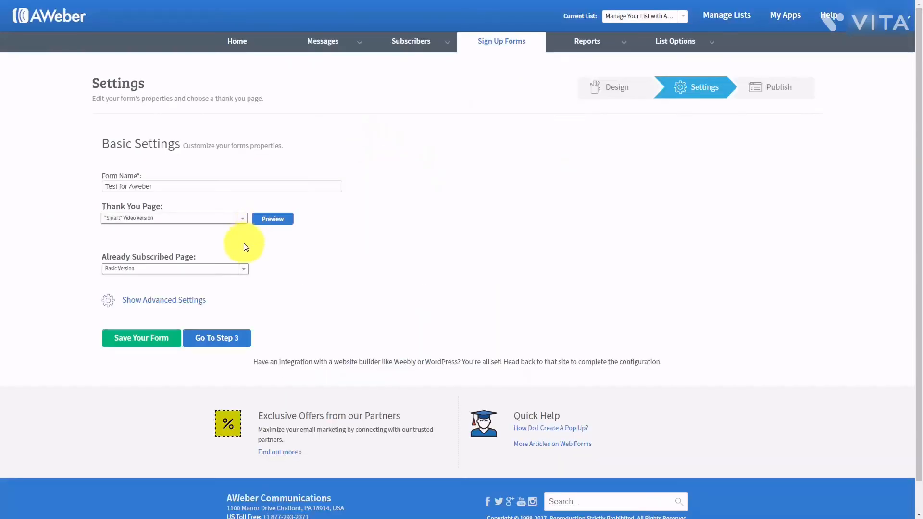
# - Set the thank-you page to Custom Page and review the already-subscribed page options
pyautogui.click(241, 220)
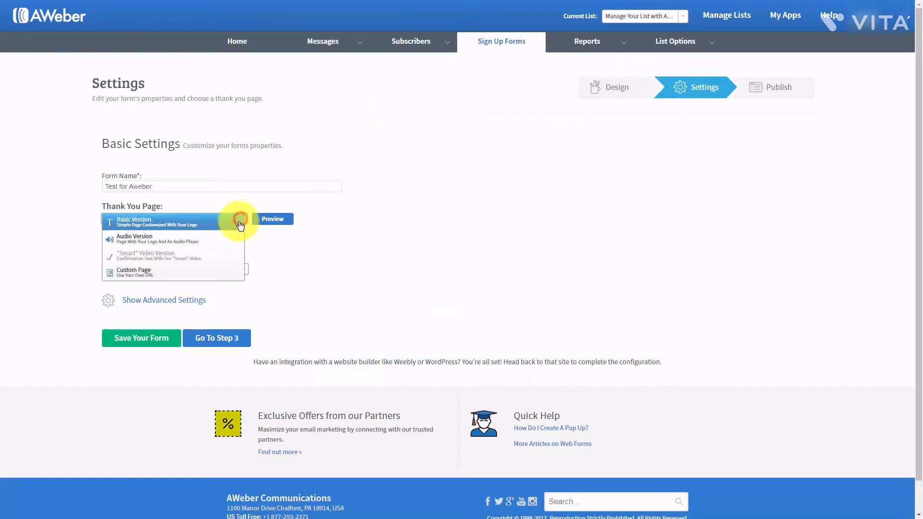
pyautogui.click(140, 275)
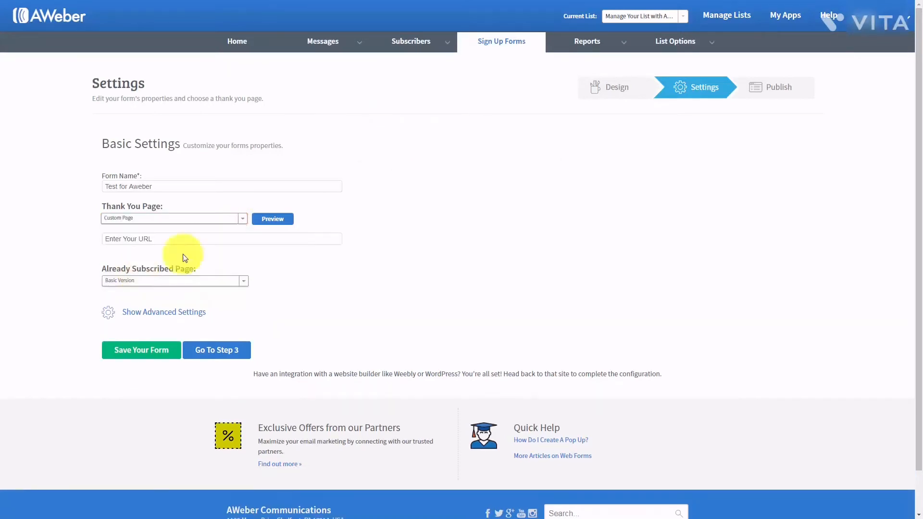
pyautogui.click(124, 239)
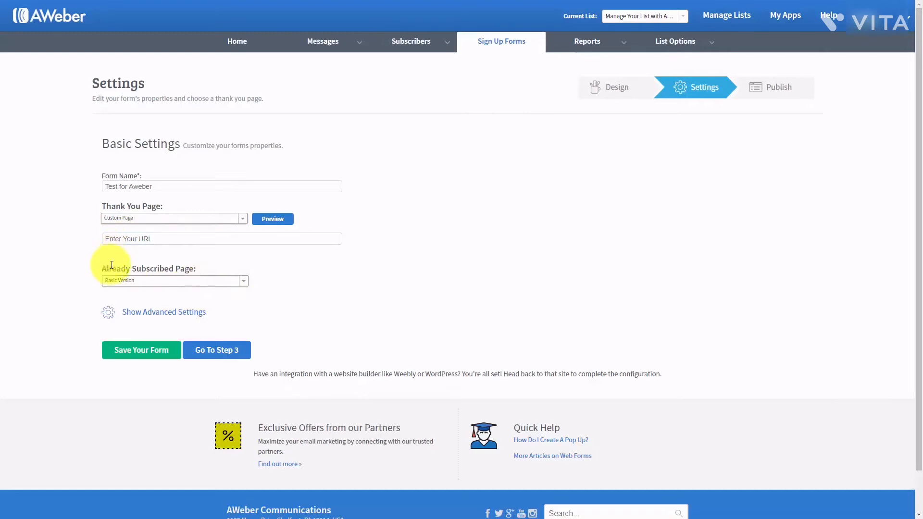
pyautogui.click(245, 282)
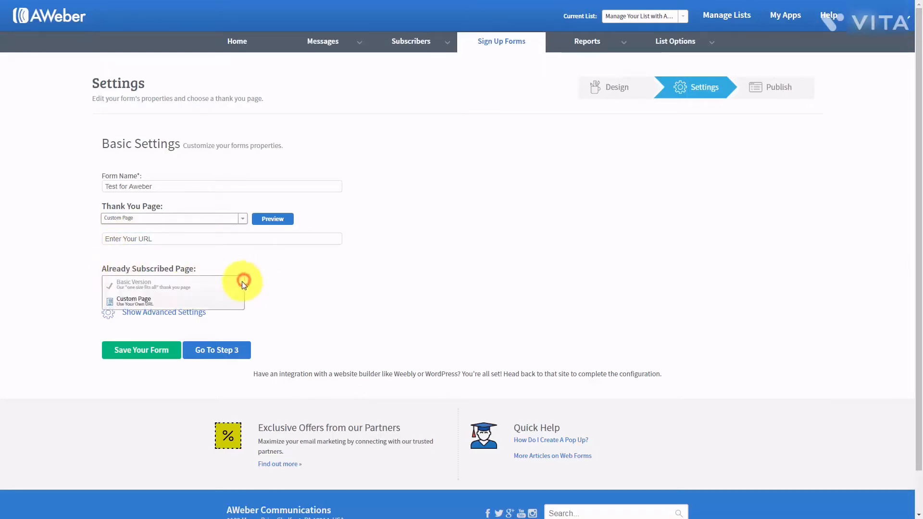
pyautogui.click(155, 302)
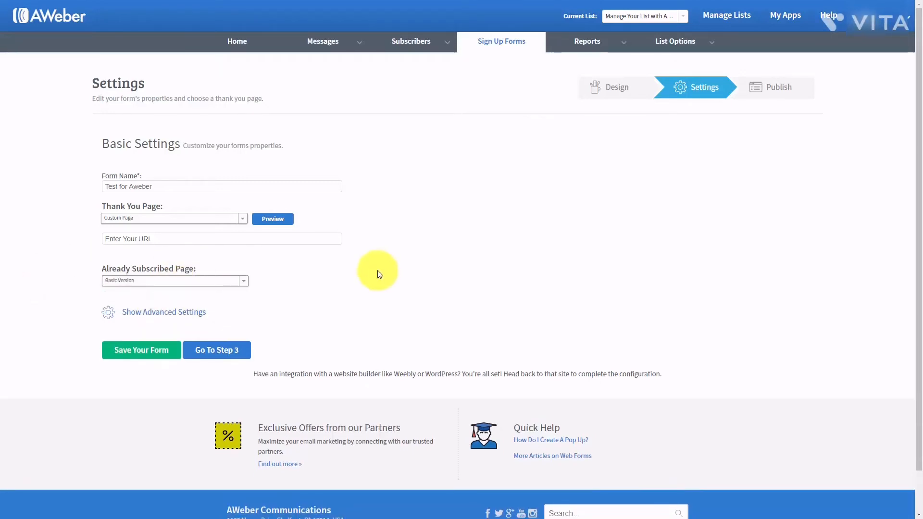
# - Enable forwarding subscriber information to the thank-you page, save the form, and continue to Step 3
pyautogui.click(163, 313)
pyautogui.scroll(-1, 365, 295)
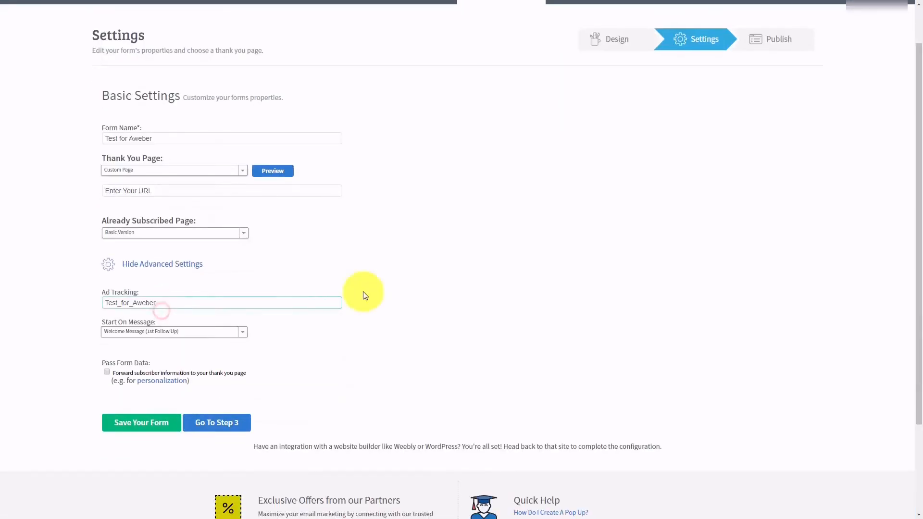
pyautogui.scroll(1, 358, 303)
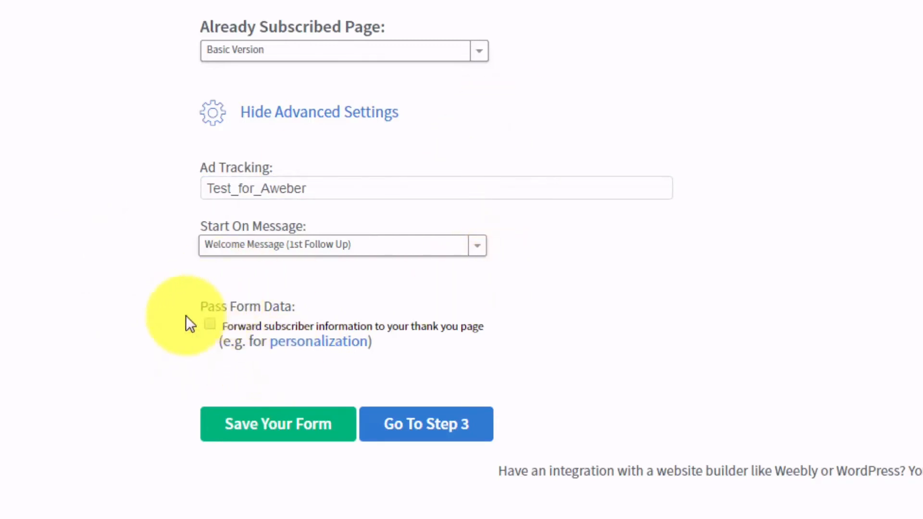
pyautogui.click(209, 324)
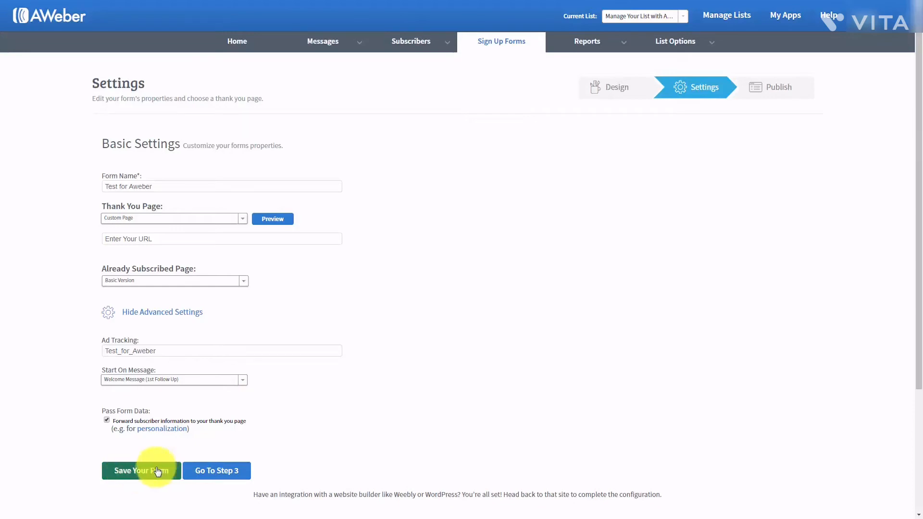
pyautogui.click(138, 472)
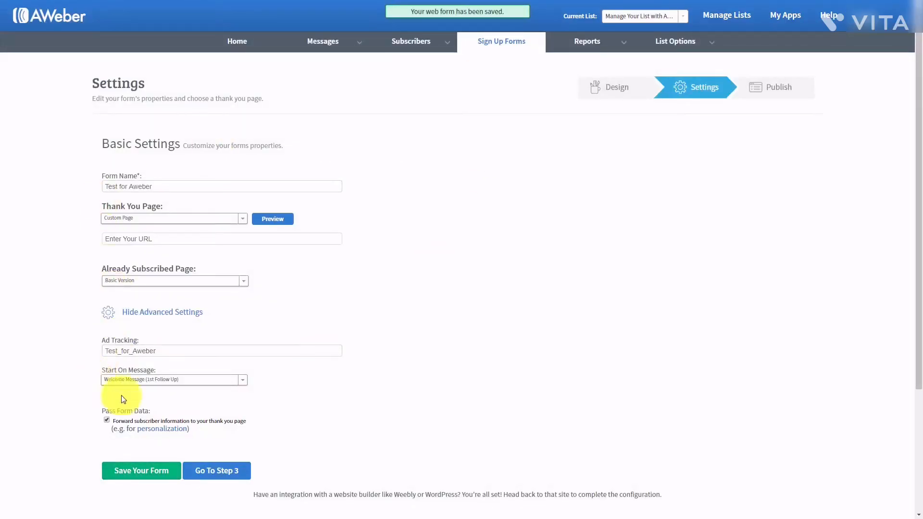
pyautogui.click(214, 472)
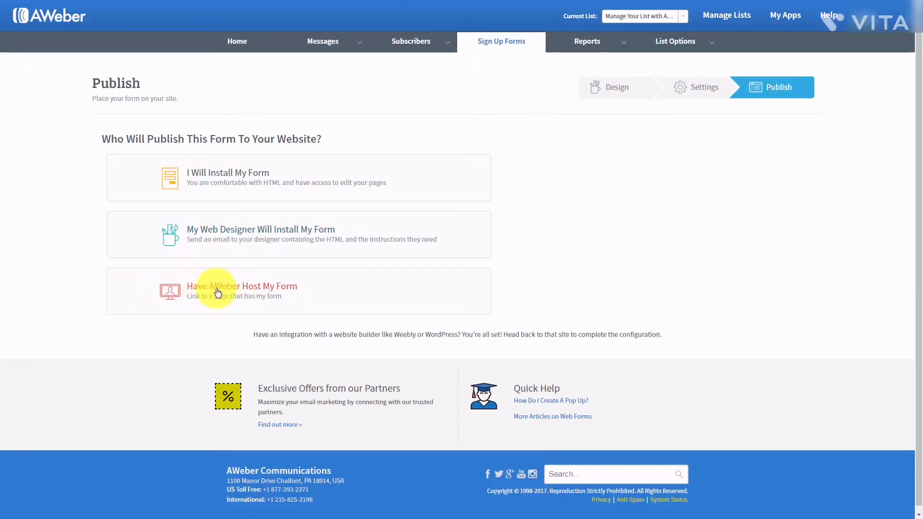
# - Open the self-install code, select the JavaScript snippet, then switch to the Raw HTML Version
pyautogui.click(234, 176)
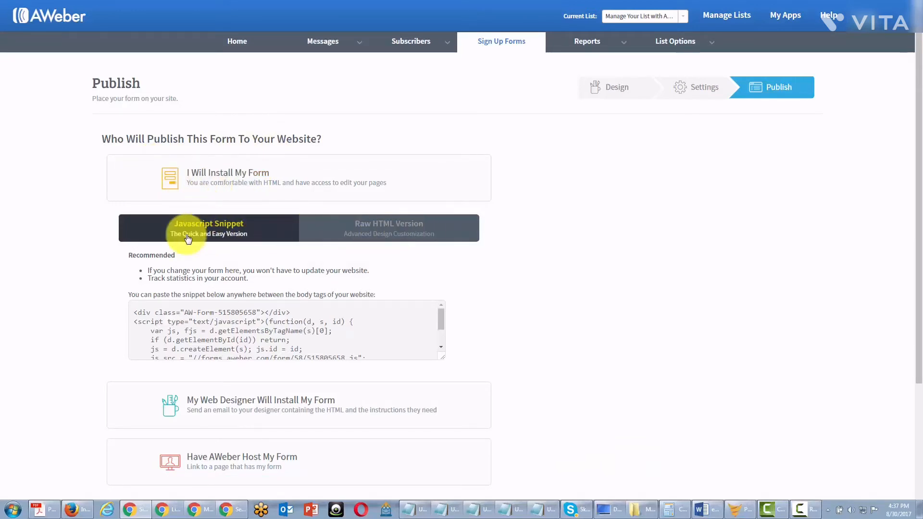
pyautogui.click(199, 309)
pyautogui.click(377, 235)
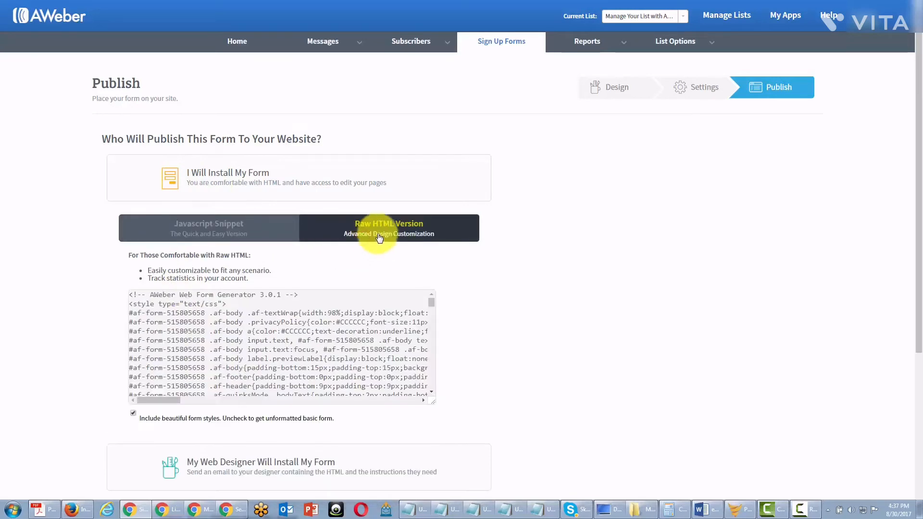
pyautogui.click(212, 233)
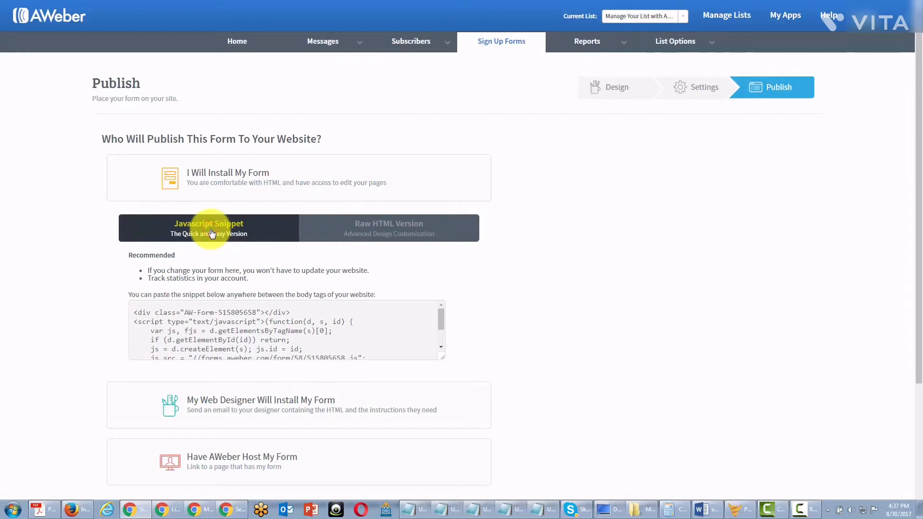
pyautogui.click(160, 321)
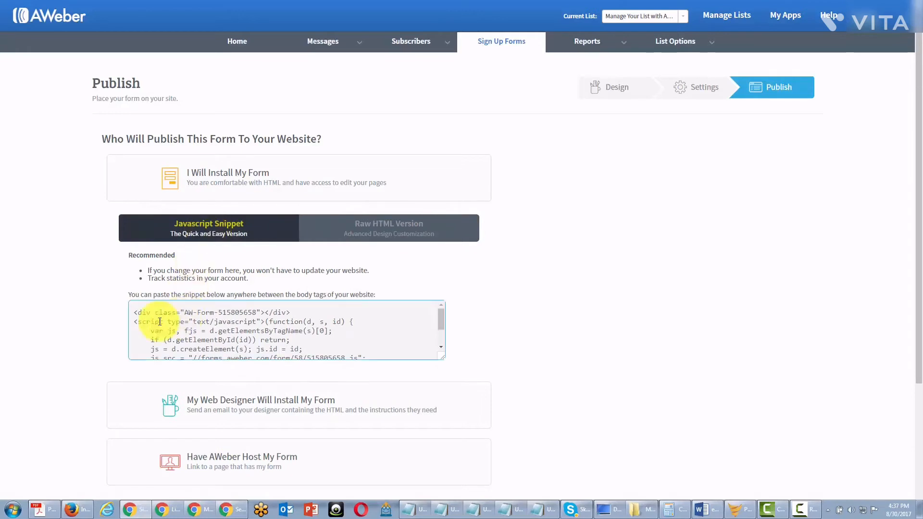
pyautogui.click(135, 314)
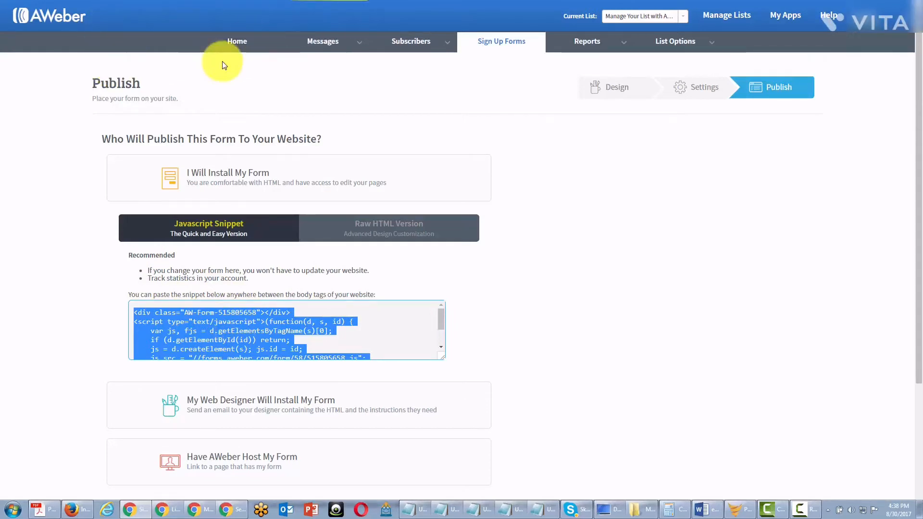
pyautogui.click(337, 230)
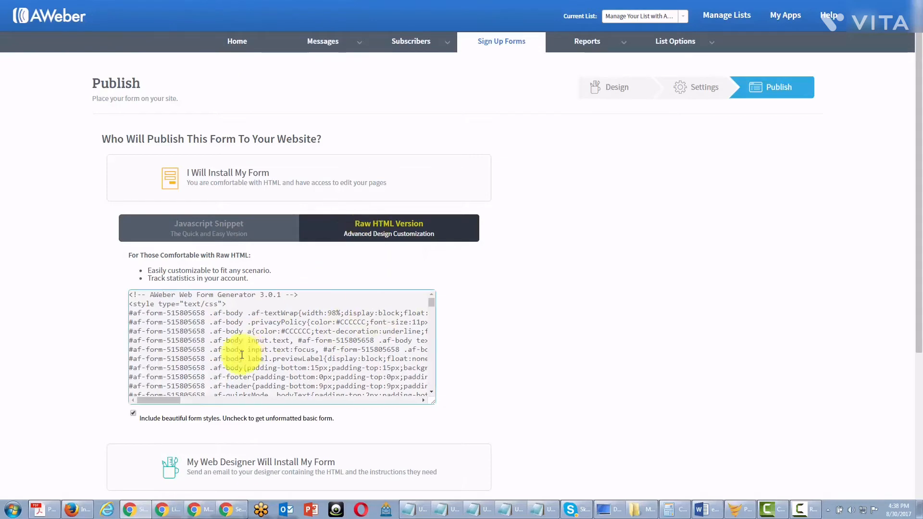
# - Toggle 'Include beautiful form styles' off and back on, then collapse the self-install code section
pyautogui.click(216, 322)
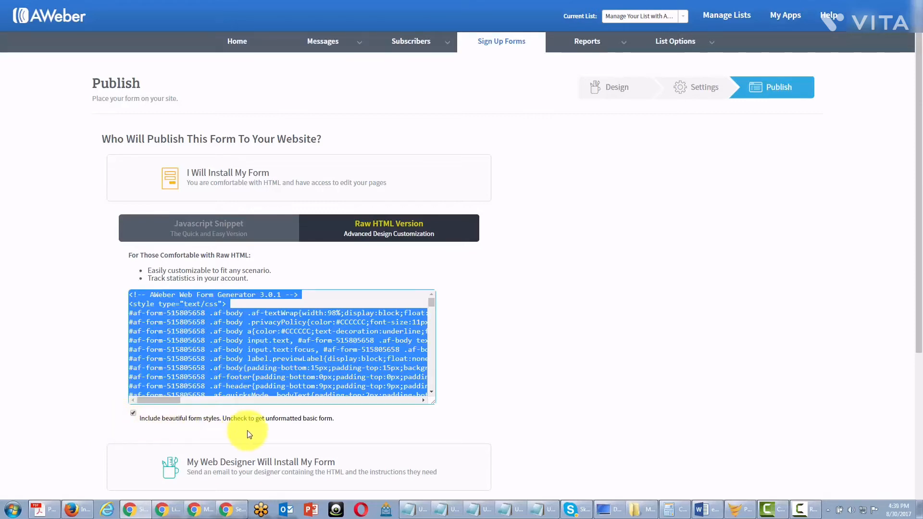
pyautogui.click(134, 415)
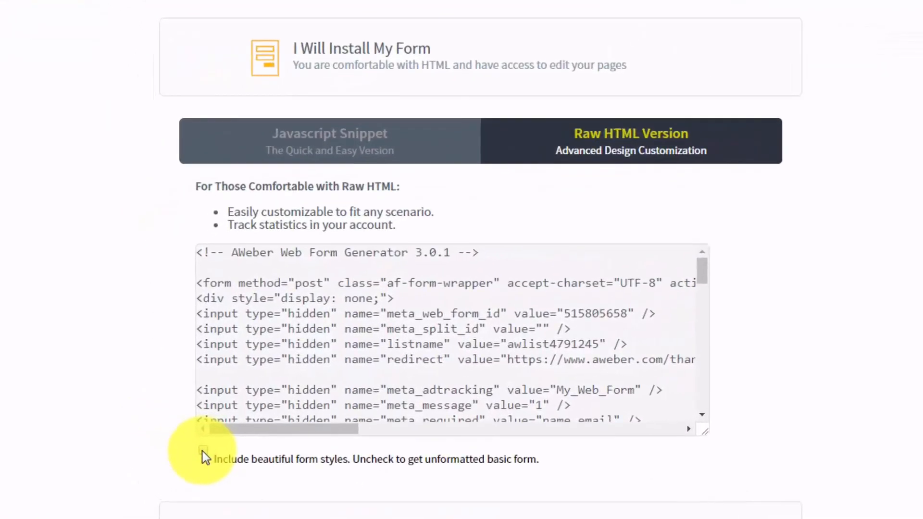
pyautogui.click(203, 451)
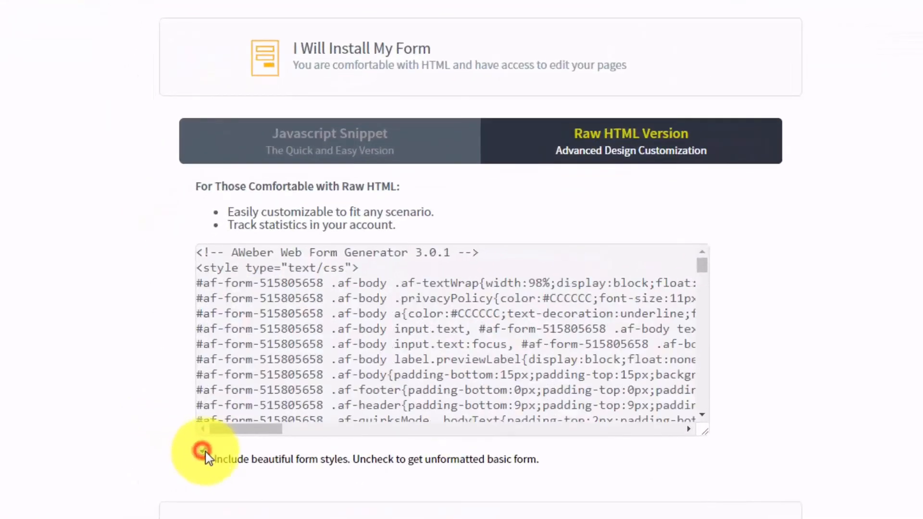
pyautogui.click(204, 451)
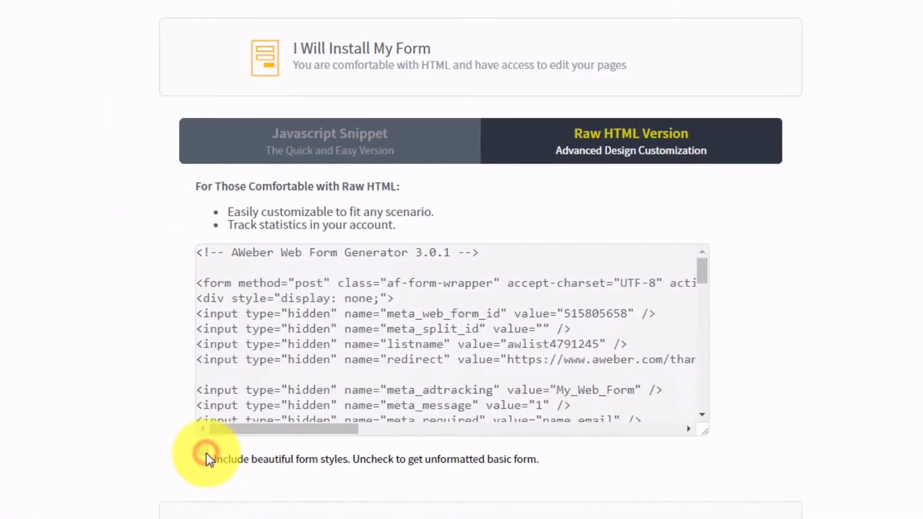
pyautogui.click(204, 451)
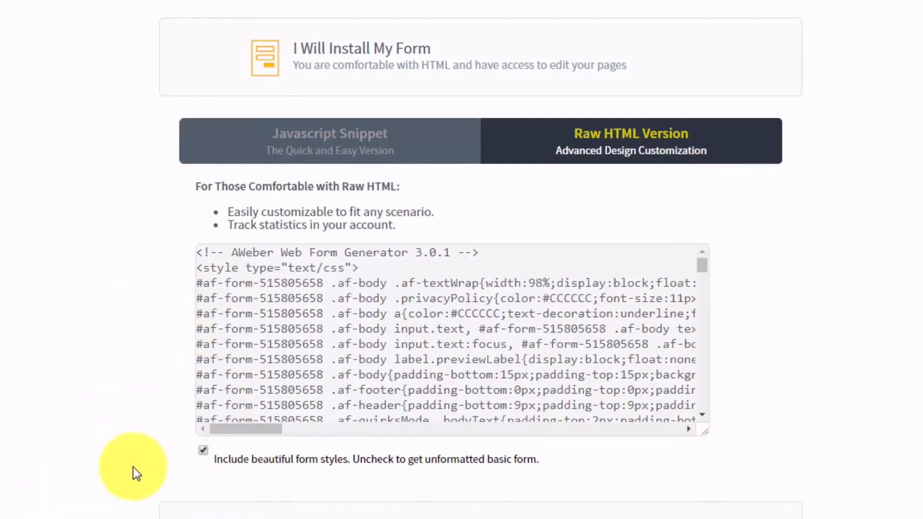
pyautogui.click(203, 451)
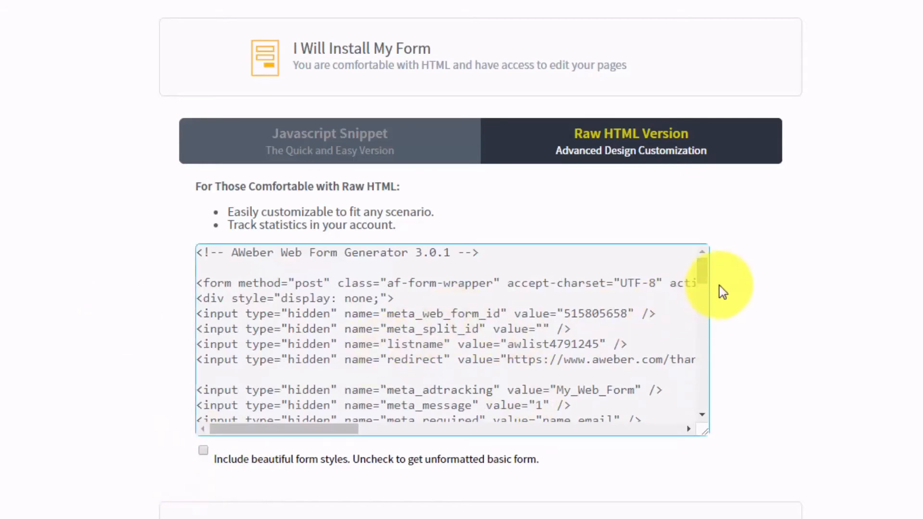
pyautogui.moveTo(702, 269)
pyautogui.mouseDown()
pyautogui.moveTo(701, 393)
pyautogui.moveTo(701, 271)
pyautogui.mouseUp()
pyautogui.scroll(1, 416, 301)
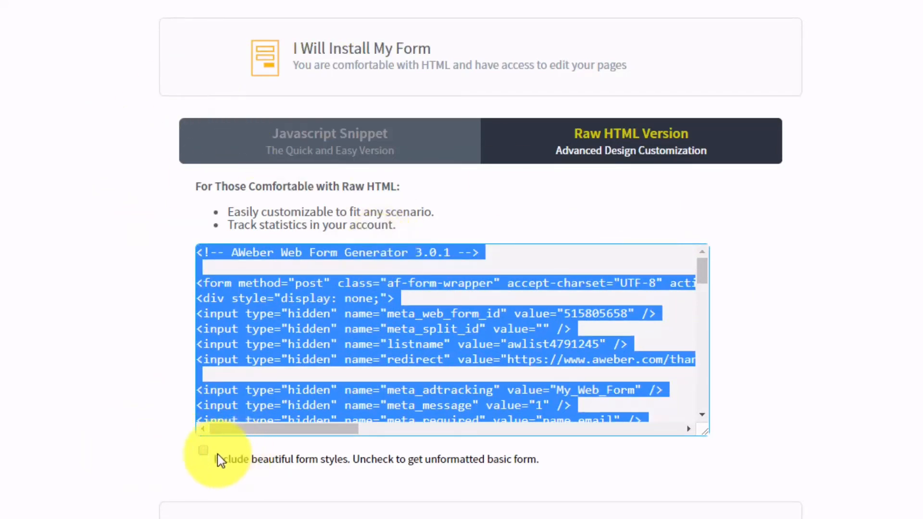
pyautogui.click(203, 451)
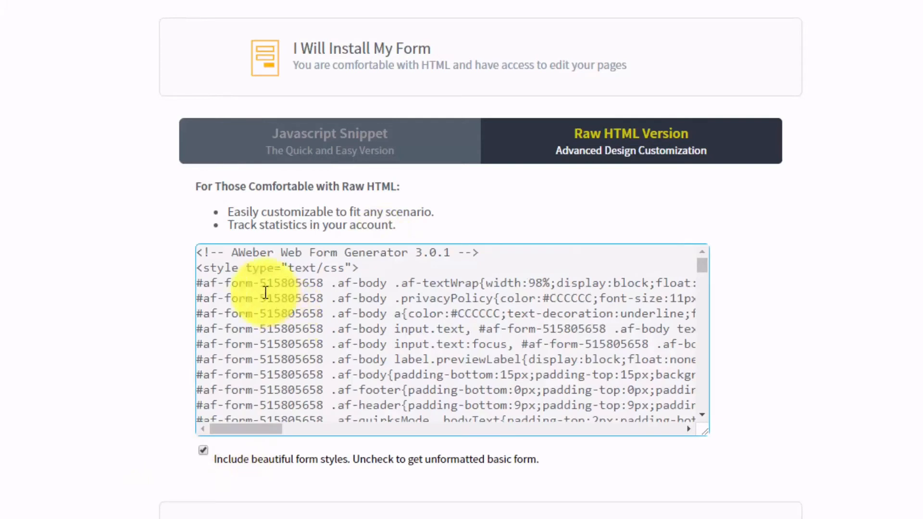
pyautogui.click(164, 456)
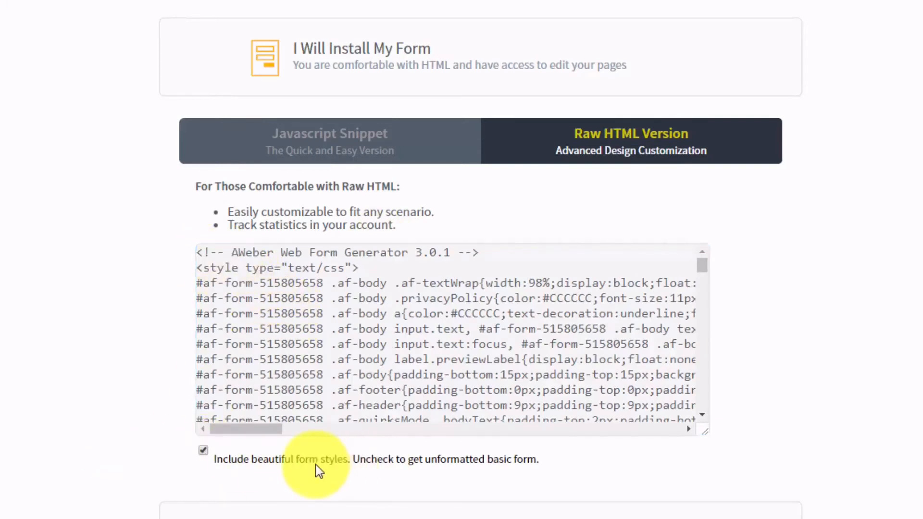
pyautogui.click(380, 52)
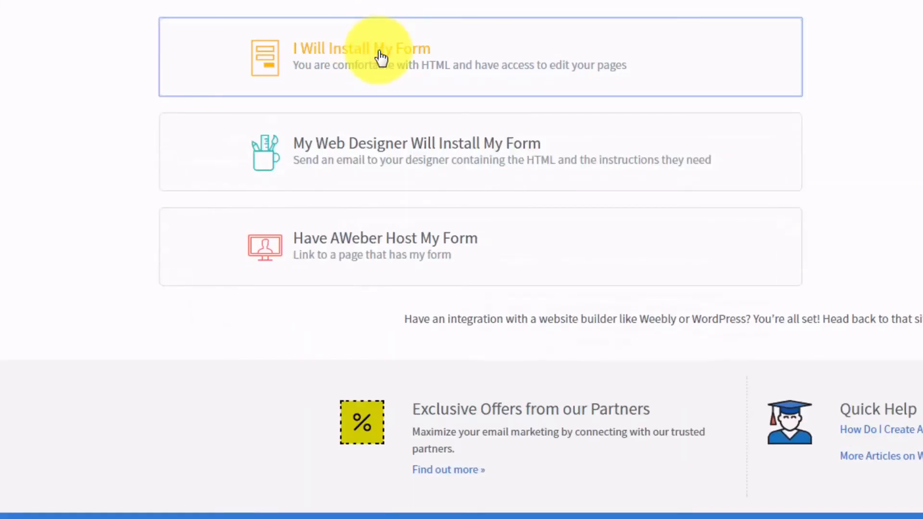
# - Choose the web-designer installation option and focus the Web Designer's Email field
pyautogui.click(394, 145)
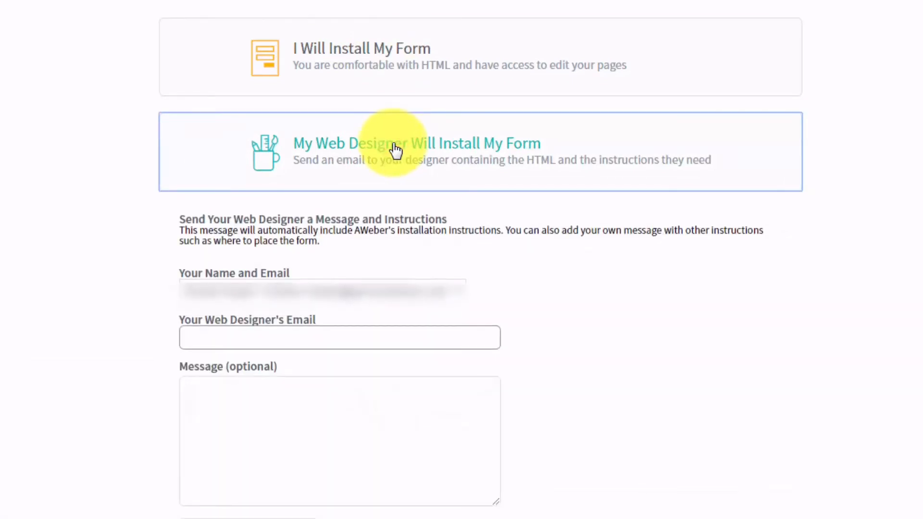
pyautogui.click(233, 338)
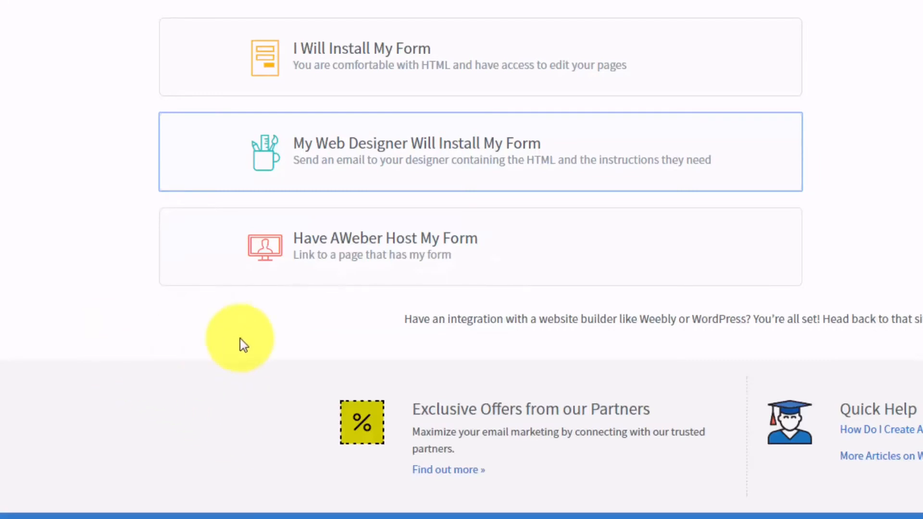
# - Choose 'Have AWeber Host My Form' and copy the hosted form's link
pyautogui.click(386, 248)
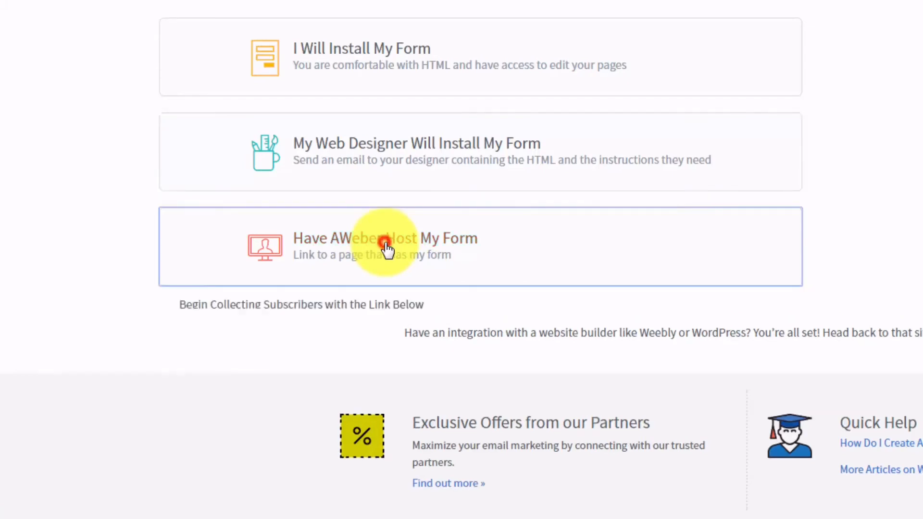
pyautogui.click(331, 350)
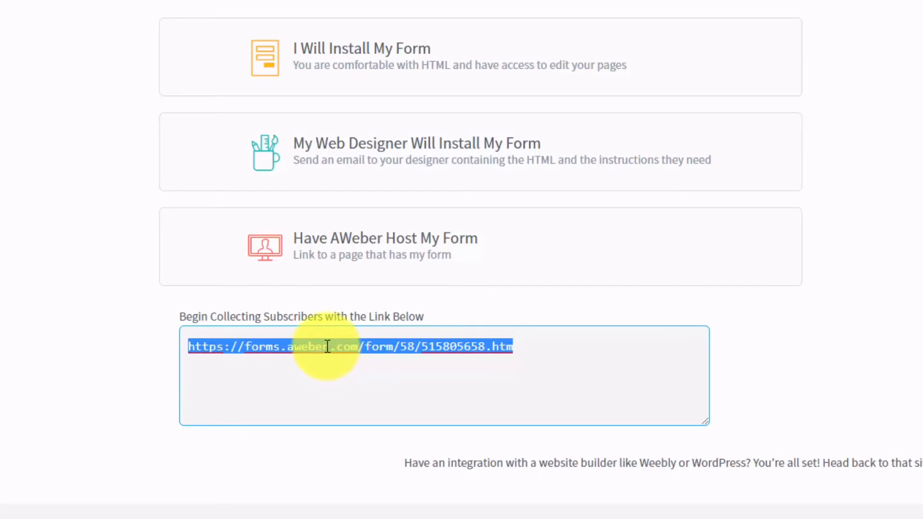
pyautogui.rightClick(327, 346)
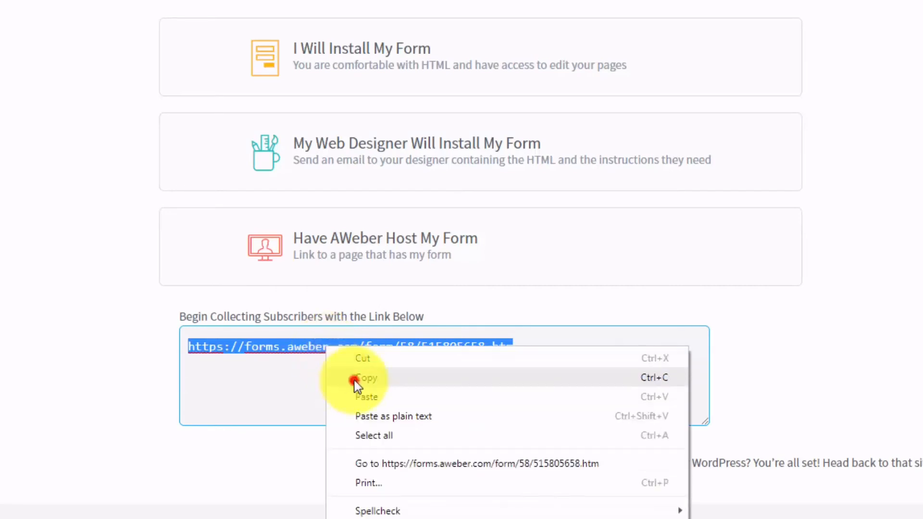
pyautogui.click(354, 379)
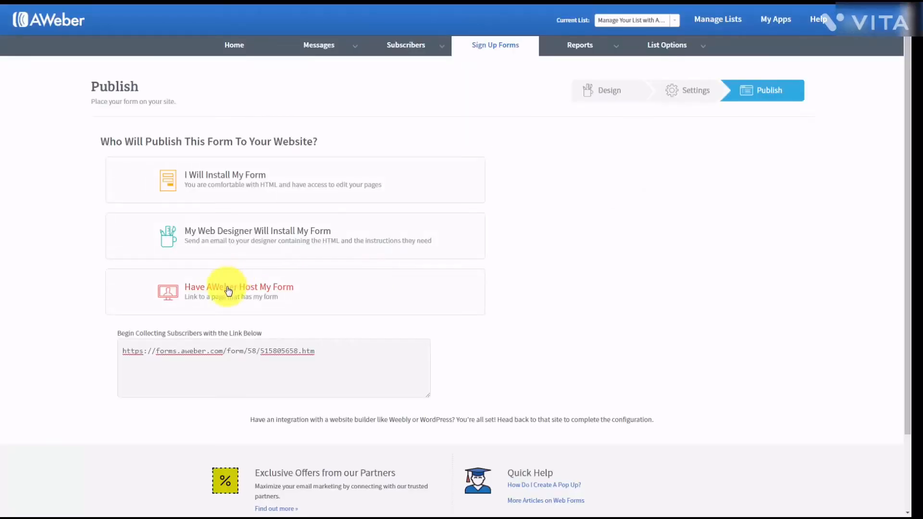
pyautogui.click(227, 289)
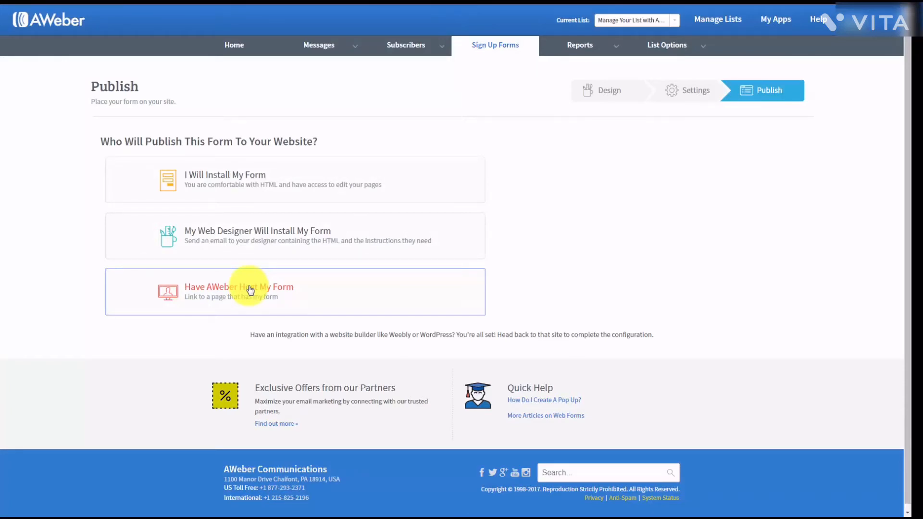
# - Reopen the self-install option, switch to the Javascript Snippet, and select all its code
pyautogui.click(242, 179)
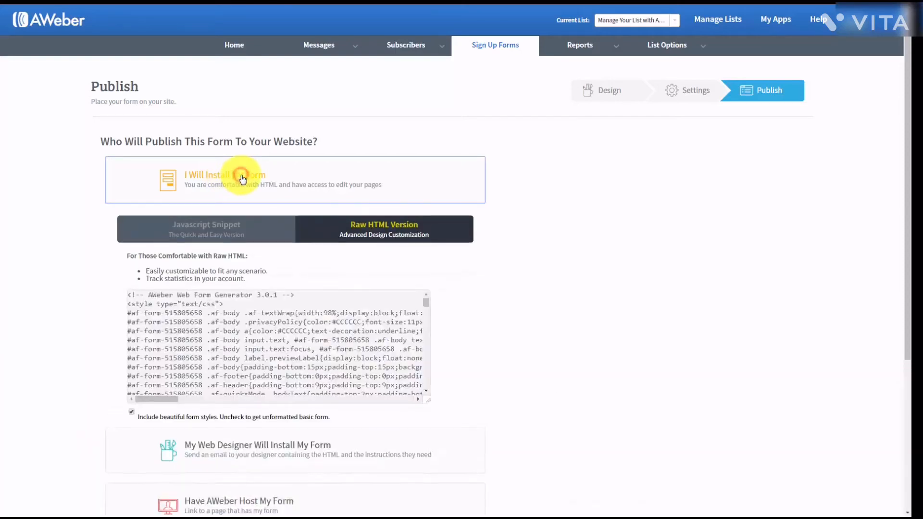
pyautogui.click(205, 227)
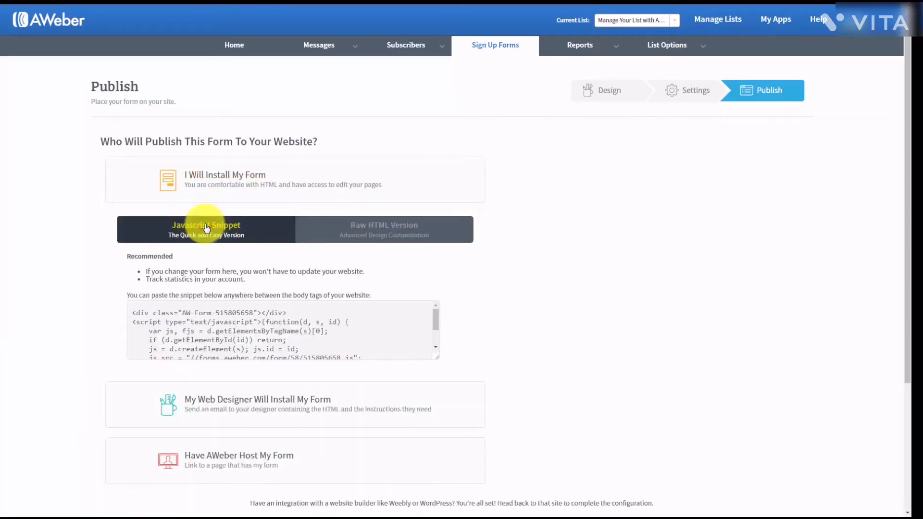
pyautogui.click(197, 317)
pyautogui.hotkey('ctrl', 'a')
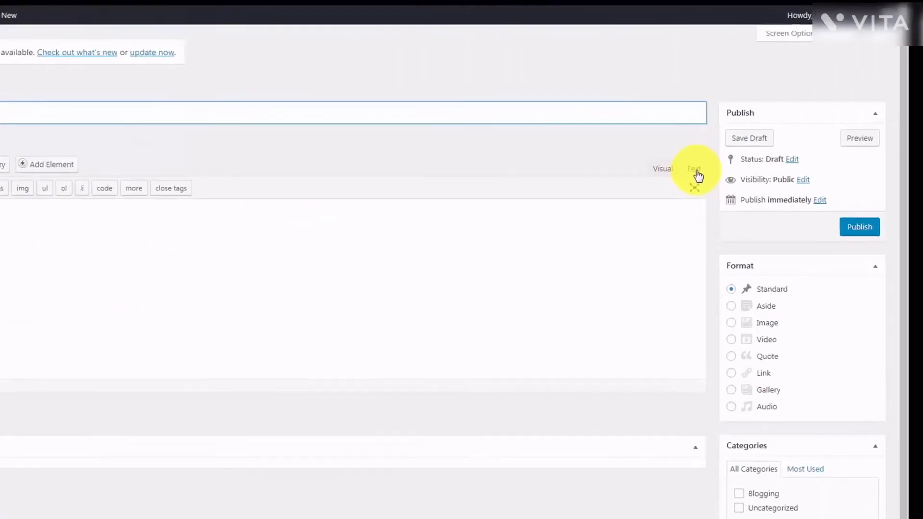
# - Paste the AWeber form embed code into the new post's body in Text mode
pyautogui.click(743, 137)
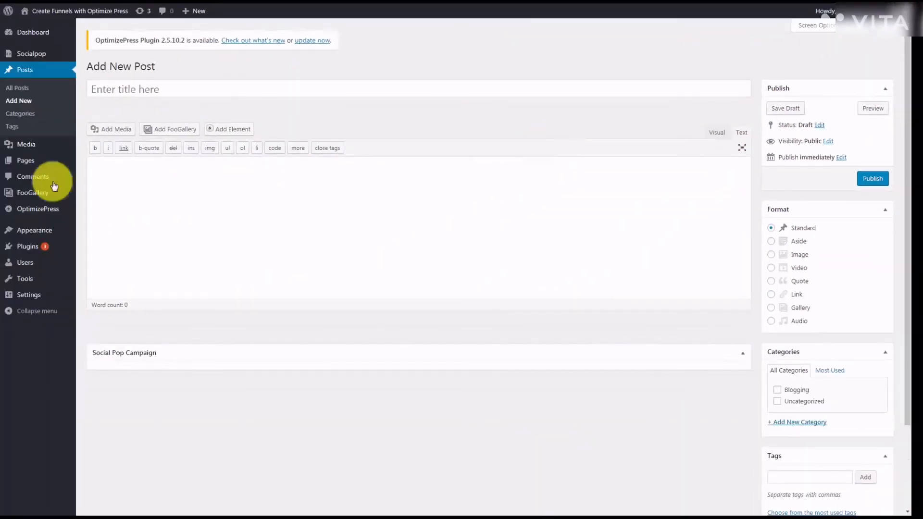
pyautogui.click(115, 167)
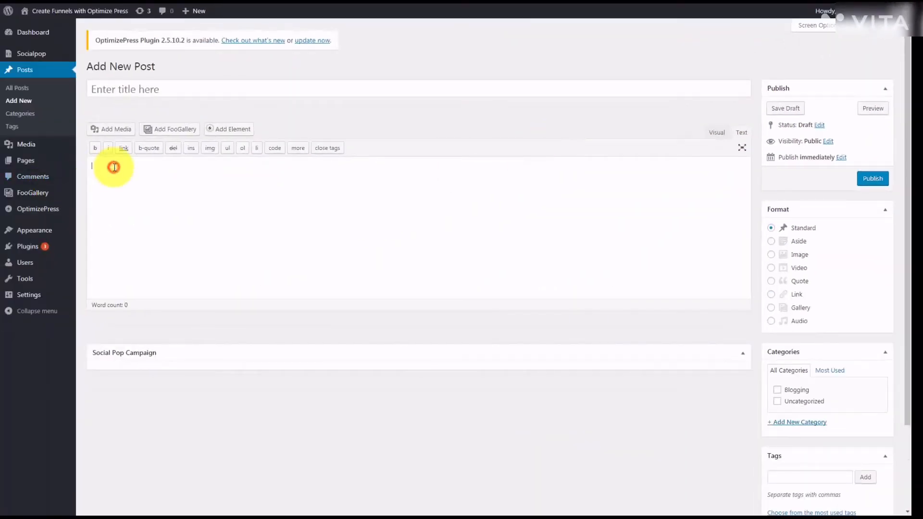
pyautogui.hotkey('ctrl', 'v')
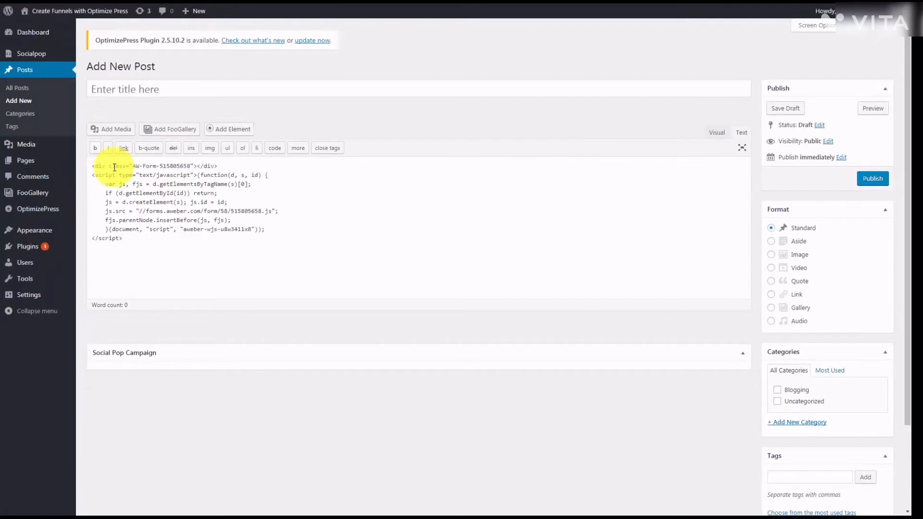
# - Title the post 'Sample Opt In', publish it, and view the live post
pyautogui.click(120, 89)
pyautogui.write('Sample Opt In')
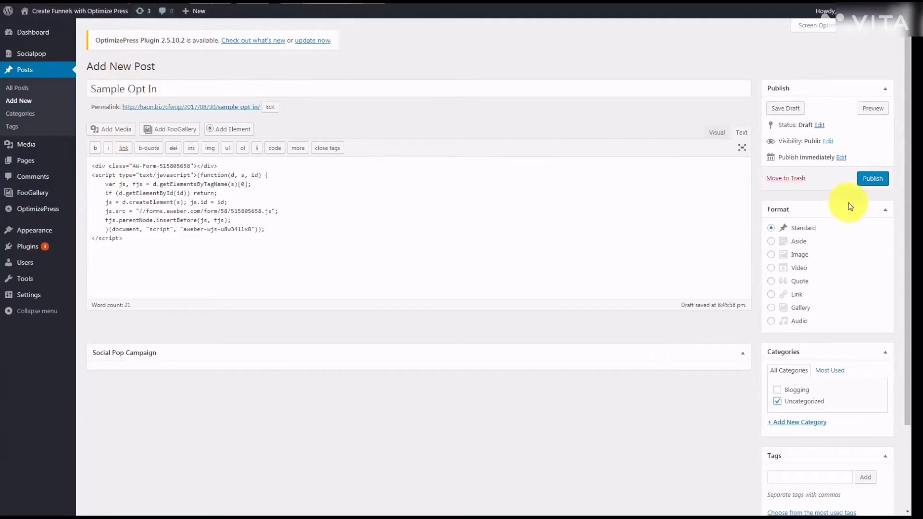
pyautogui.click(872, 181)
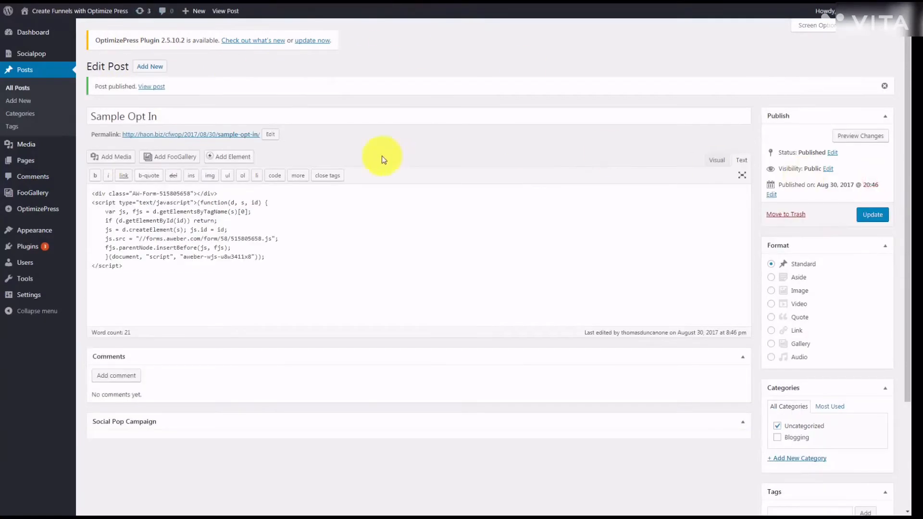
pyautogui.click(157, 91)
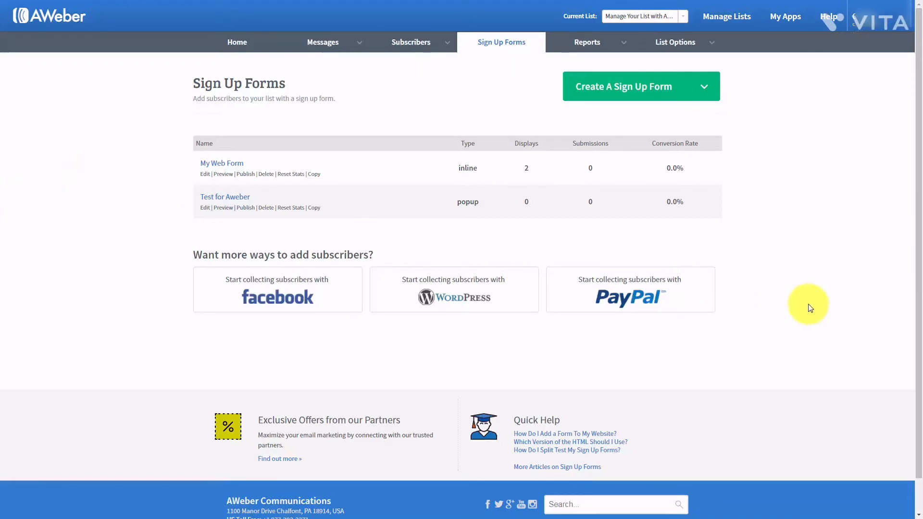
# - Enable the PayPal app from AWeber's My Apps to begin the PayPal integration
pyautogui.click(782, 23)
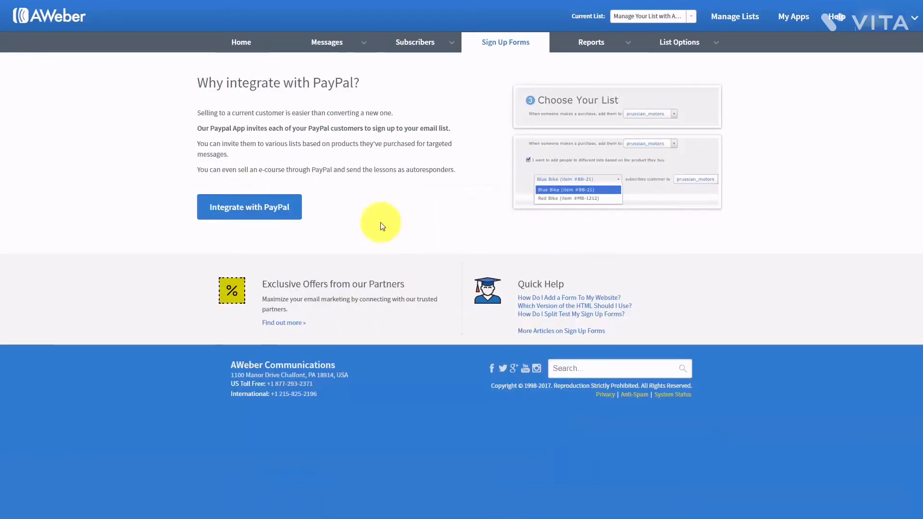
pyautogui.click(279, 209)
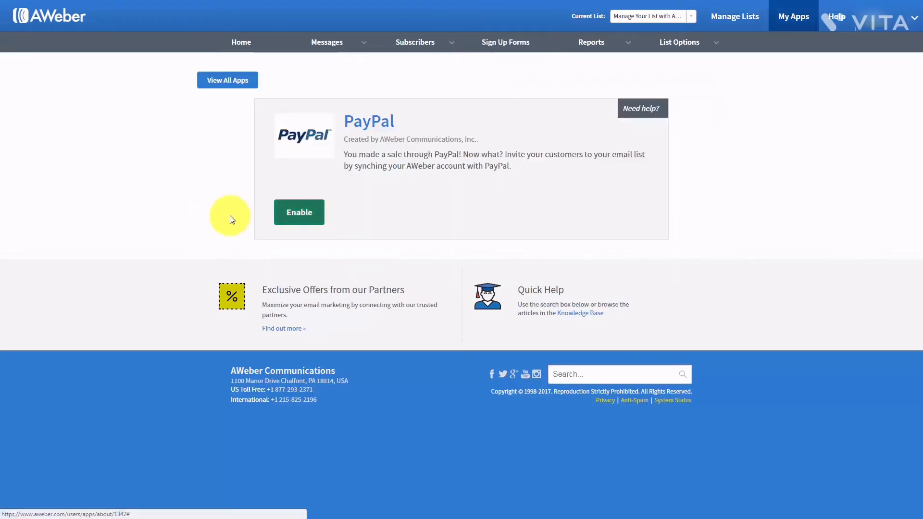
pyautogui.click(296, 215)
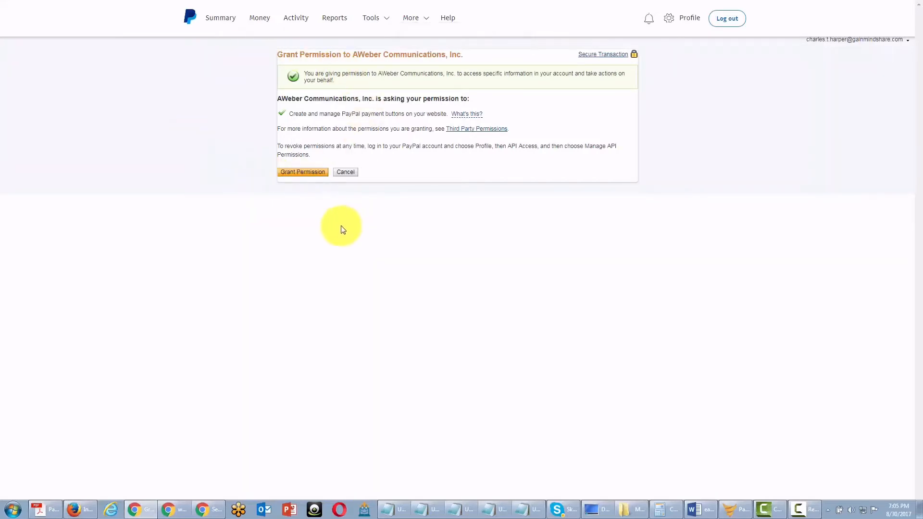
# - Grant AWeber permission in PayPal, open the IPN settings, and select AWeber's Notification URL
pyautogui.click(308, 173)
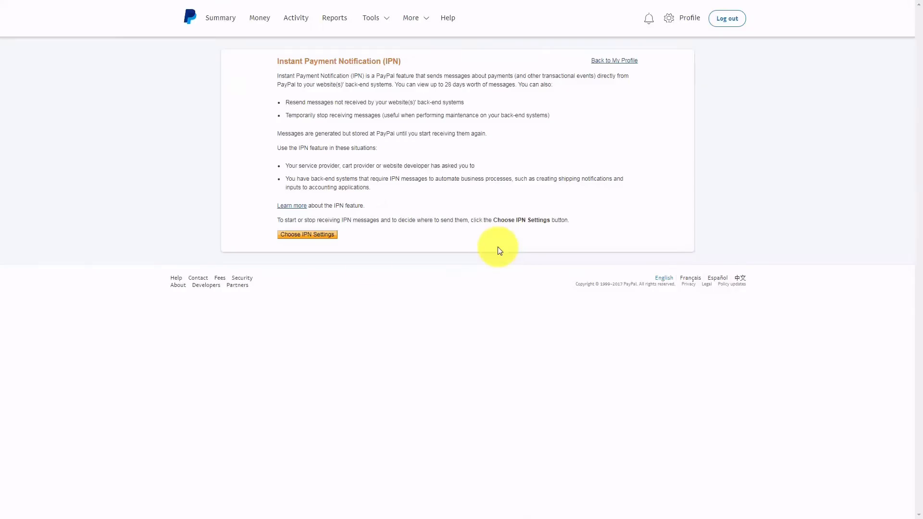
pyautogui.click(308, 235)
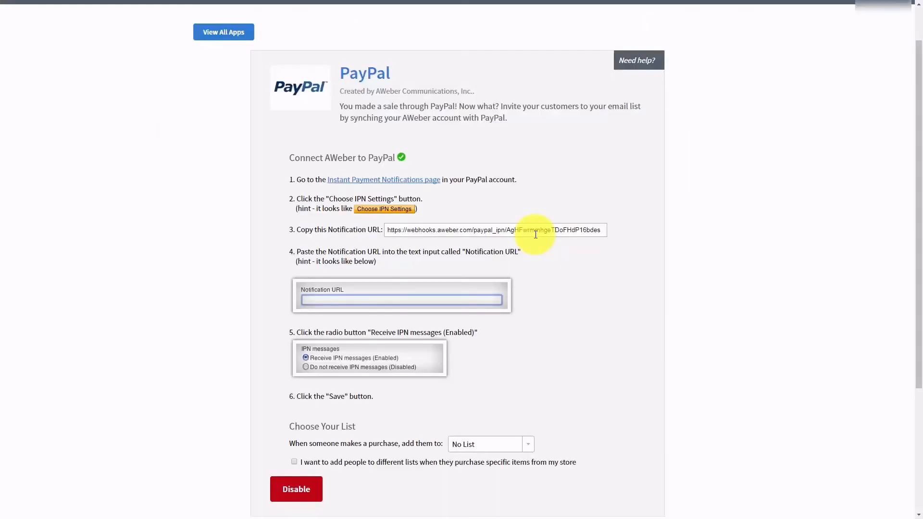
pyautogui.click(461, 230)
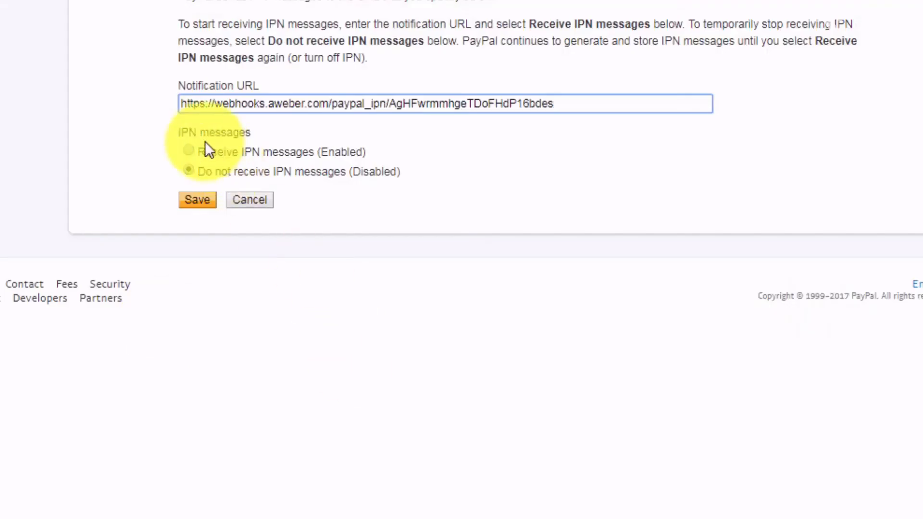
# - Turn on 'Receive IPN messages (Enabled)' in PayPal's IPN settings
pyautogui.click(188, 150)
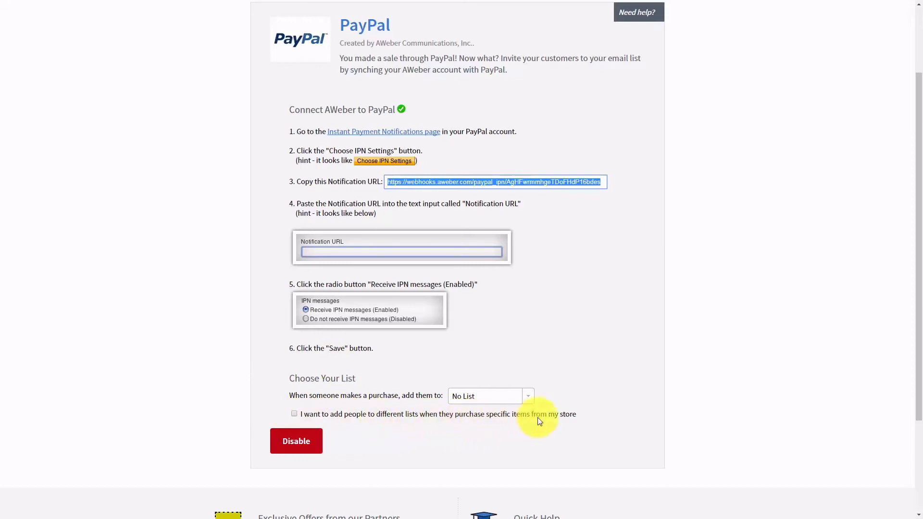
# - Allow per-product lists and add the FBCash to Manage Your List with Aweber mapping
pyautogui.click(294, 414)
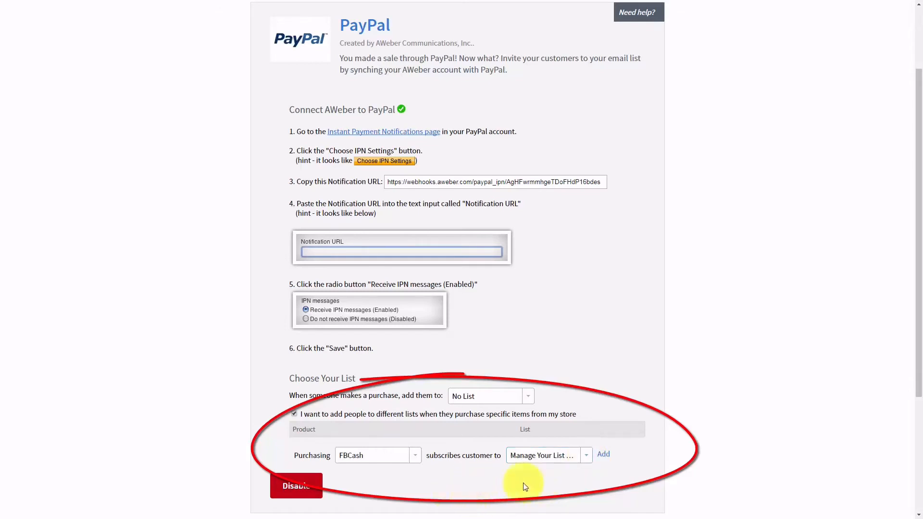
pyautogui.click(603, 455)
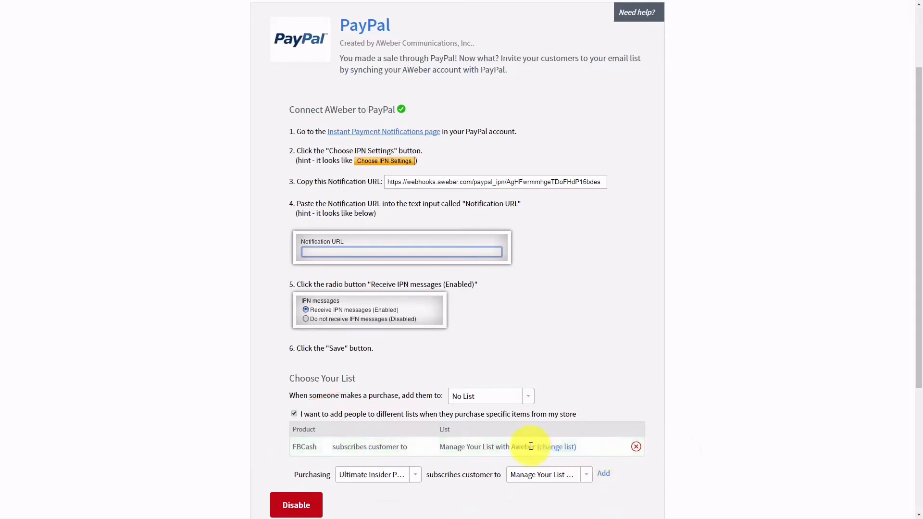
pyautogui.scroll(-1, 528, 443)
pyautogui.scroll(1, 348, 405)
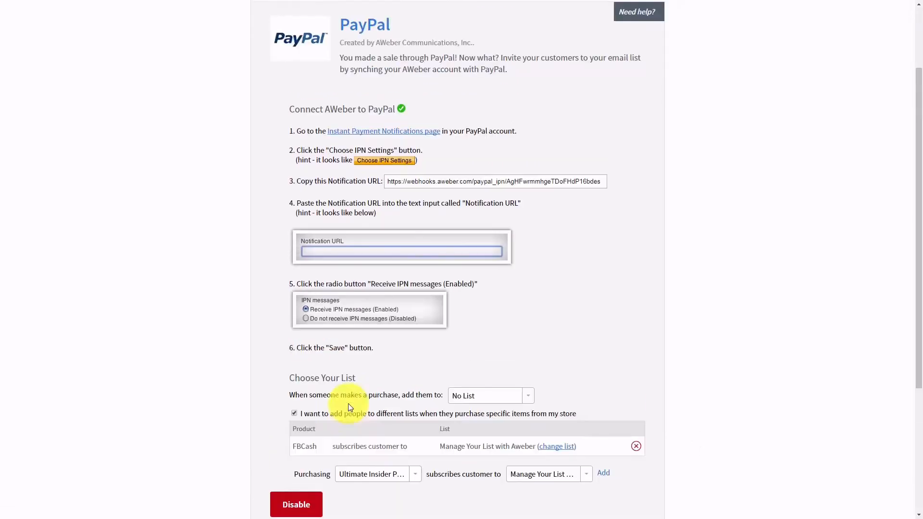
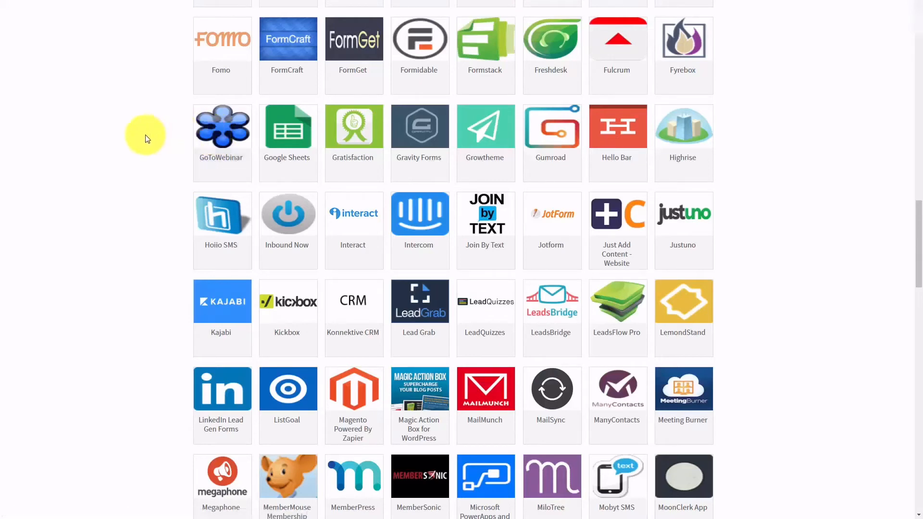
# - Open the GoToWebinar app page from AWeber's My Apps directory
pyautogui.click(214, 131)
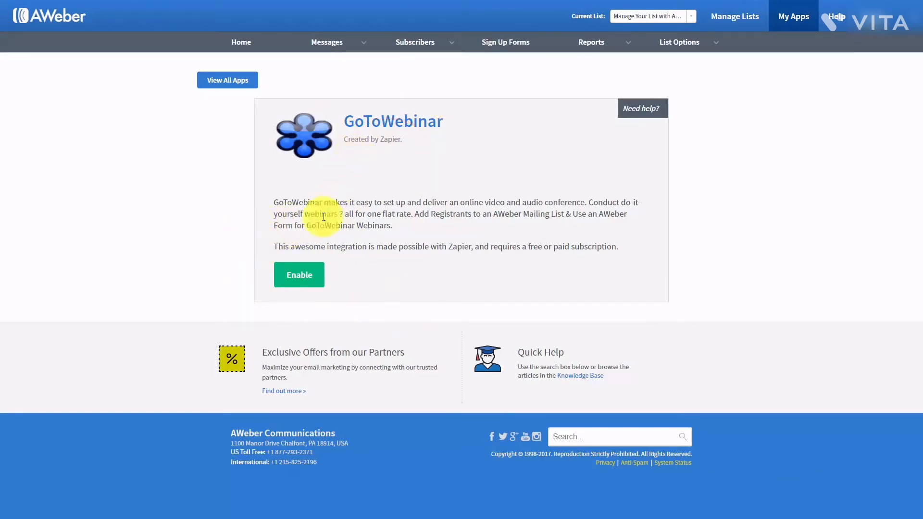
# - Enable GoToWebinar via Zapier and pick the 'Add GoToWebinar Registrants to an Aweber Mailing List' template
pyautogui.click(306, 280)
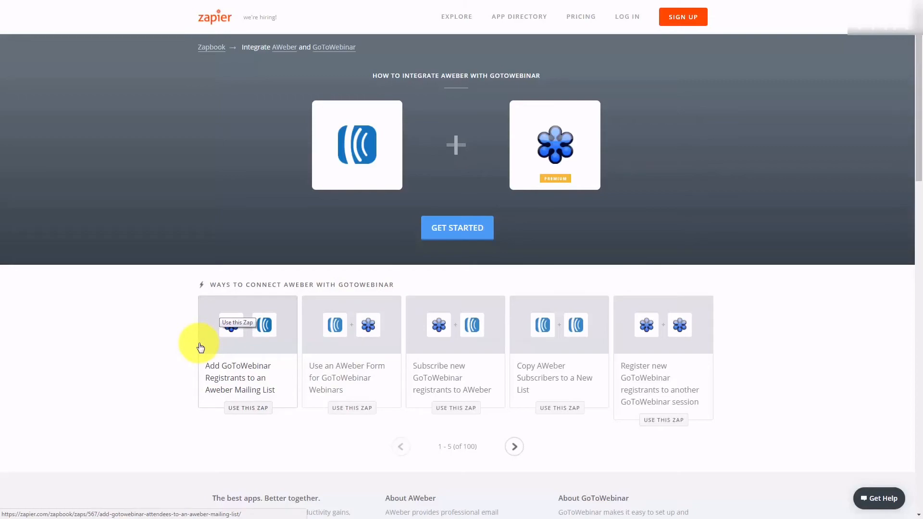
pyautogui.click(230, 360)
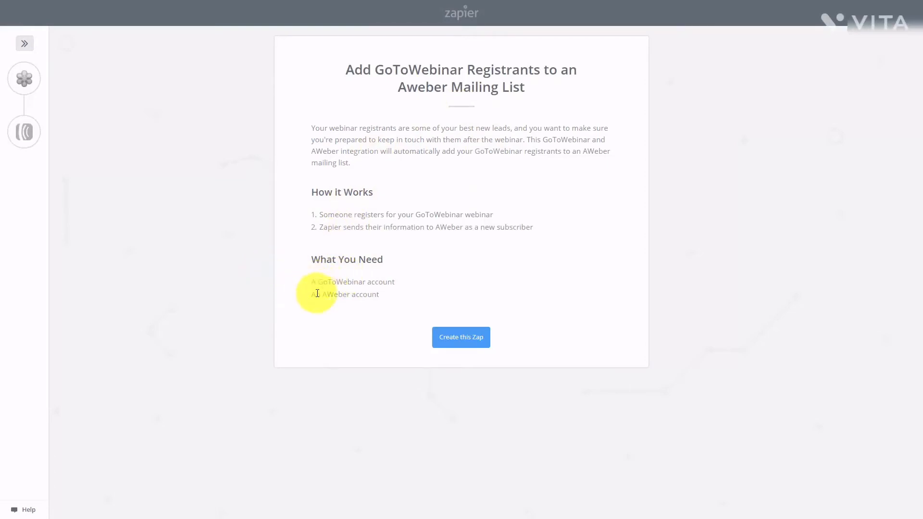
# - Create the Zap with a New Registrant trigger on Sample Webinar and fetch a test registrant
pyautogui.click(453, 340)
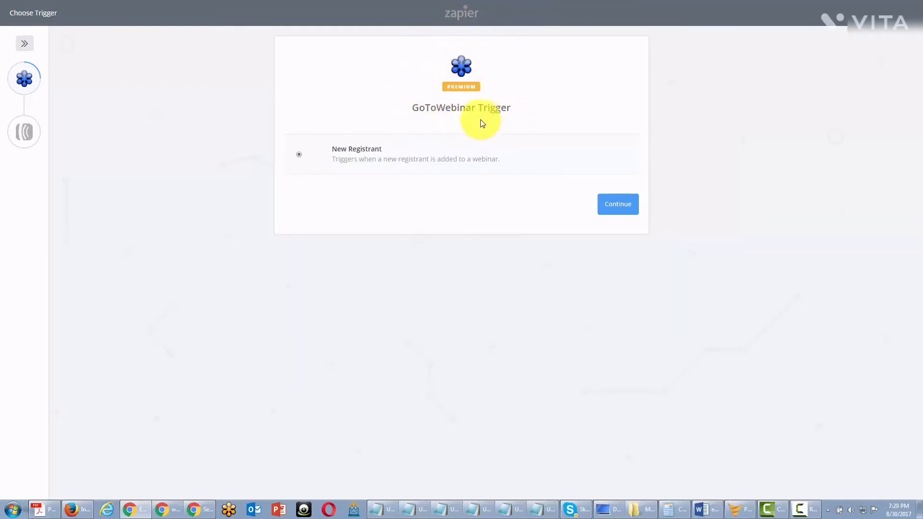
pyautogui.click(611, 211)
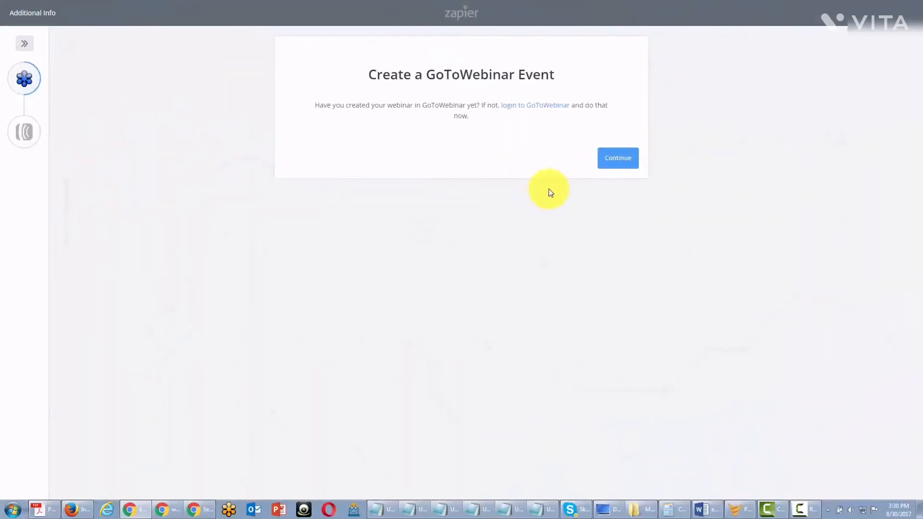
pyautogui.click(611, 160)
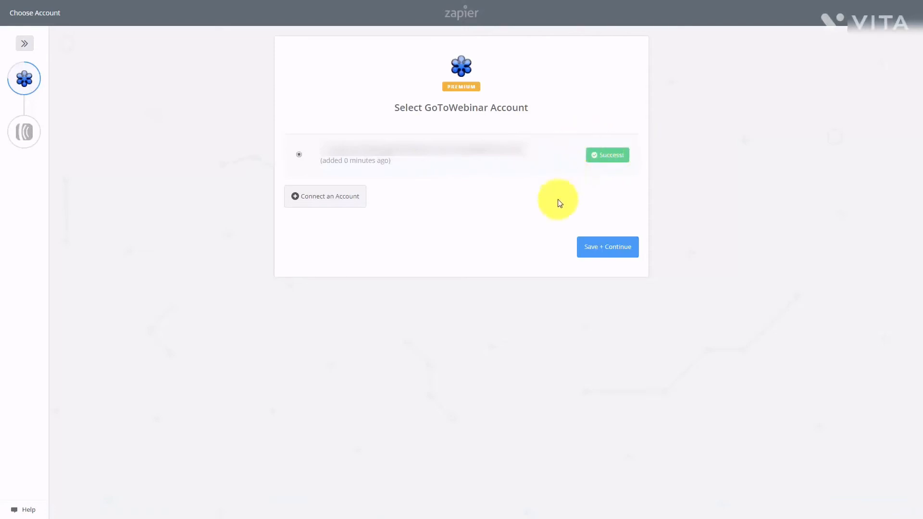
pyautogui.click(597, 252)
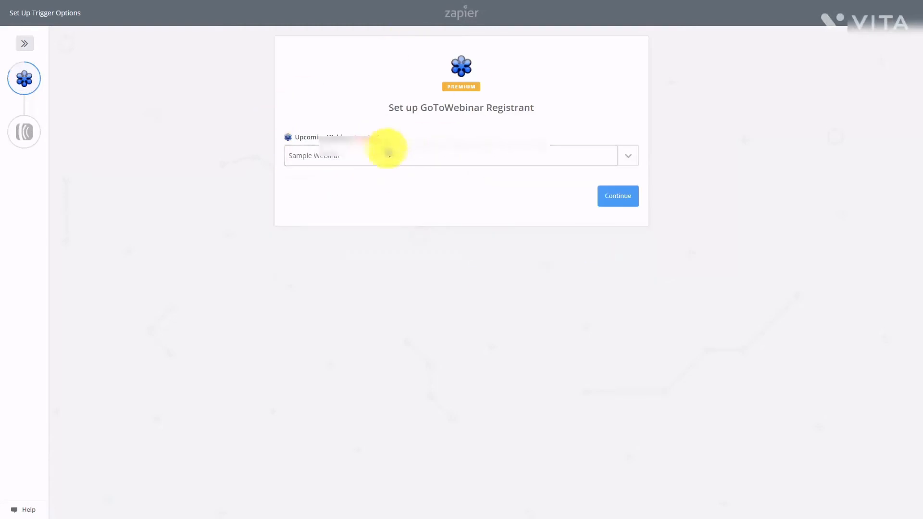
pyautogui.click(623, 204)
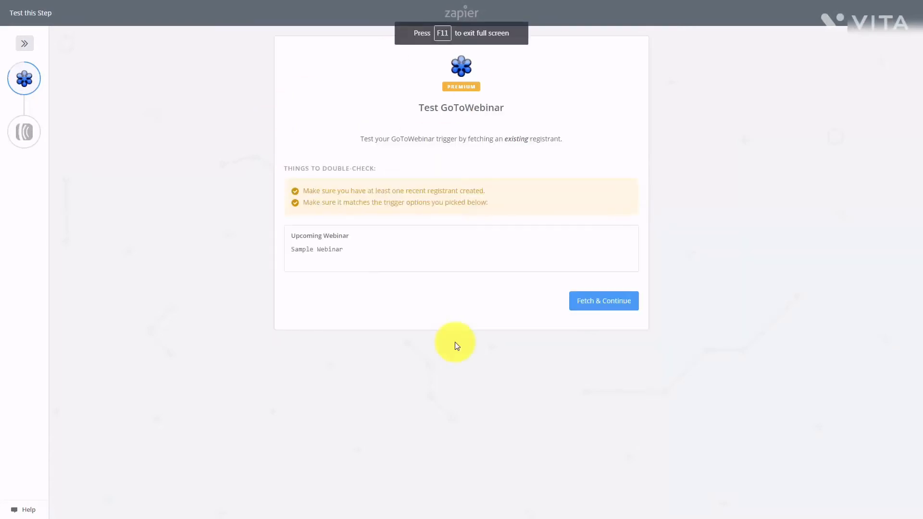
pyautogui.click(585, 304)
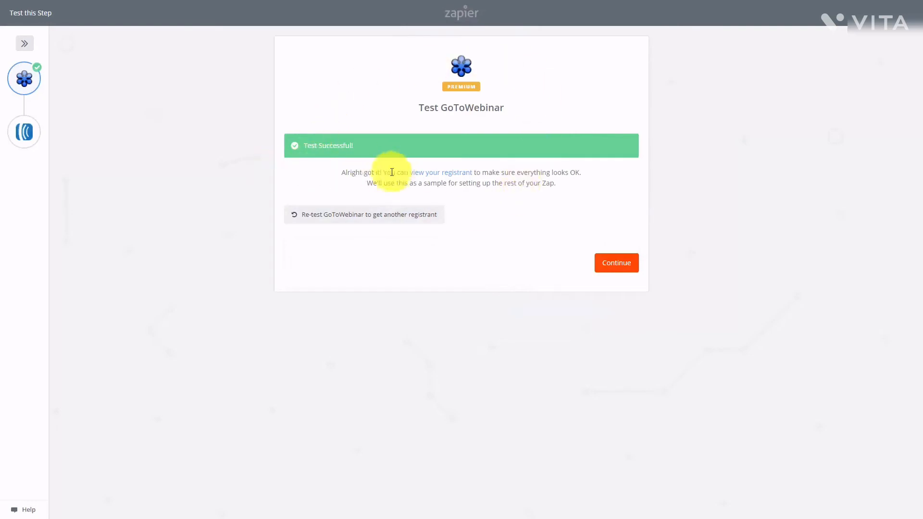
# - Set the AWeber action to Create Subscriber, keep the default mapping, and skip its test
pyautogui.click(606, 267)
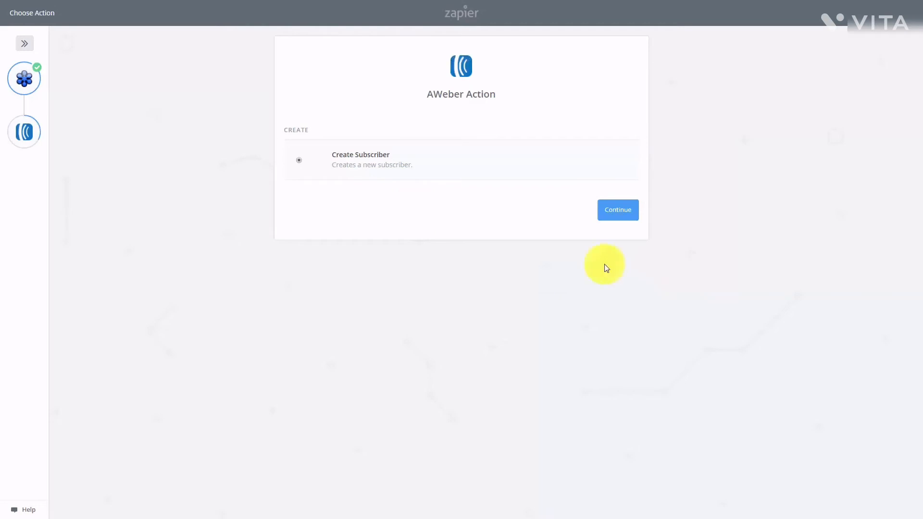
pyautogui.click(613, 212)
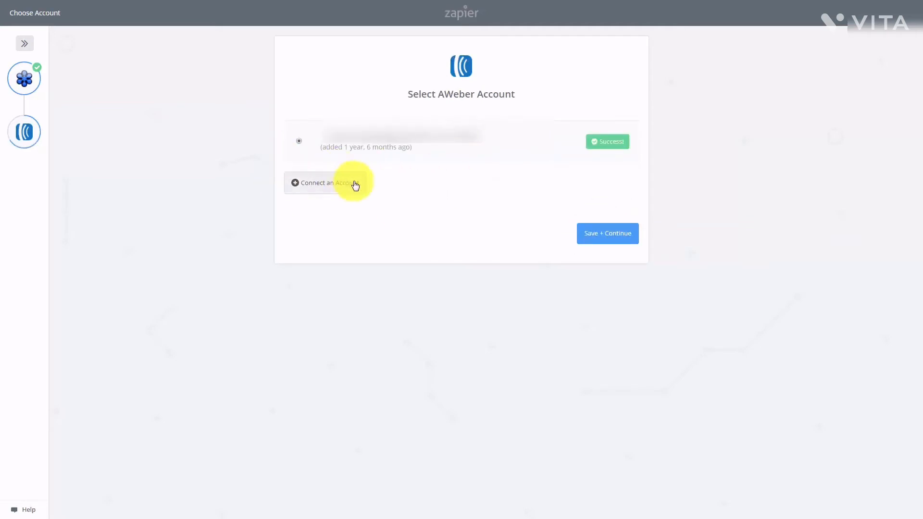
pyautogui.click(598, 237)
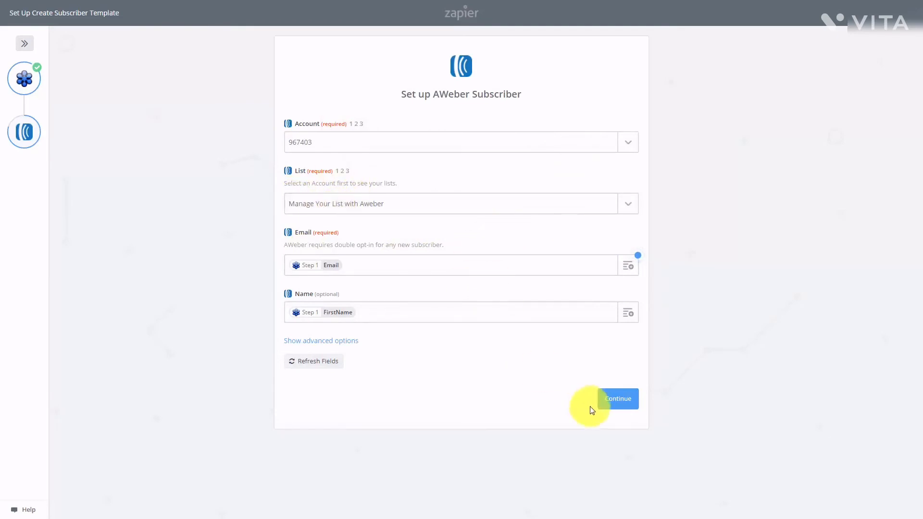
pyautogui.click(616, 406)
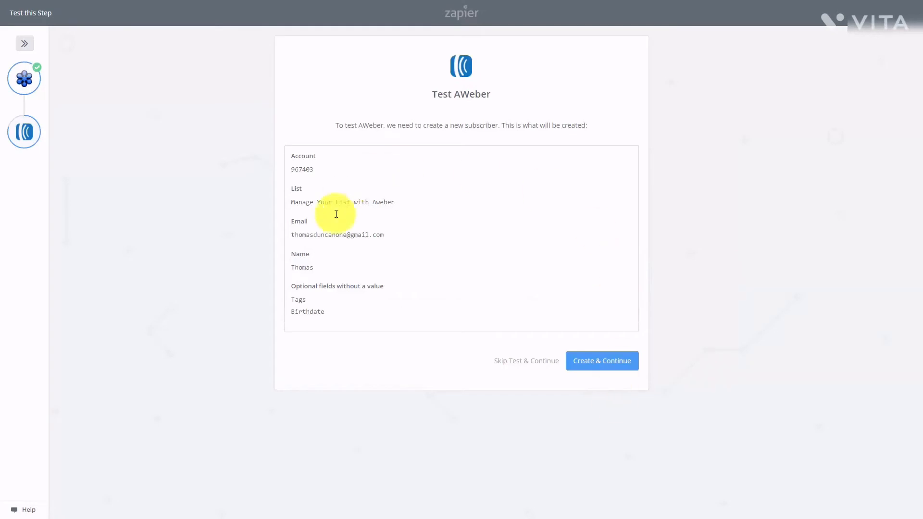
pyautogui.click(586, 364)
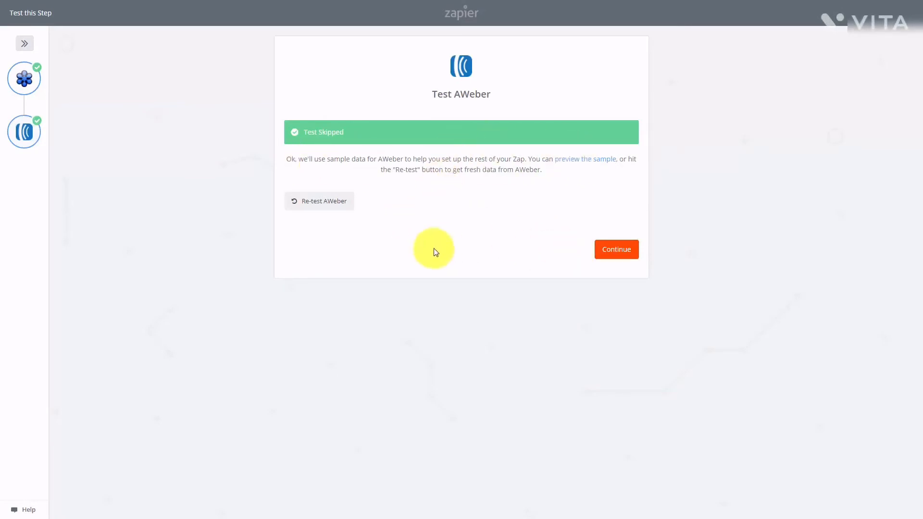
pyautogui.click(607, 254)
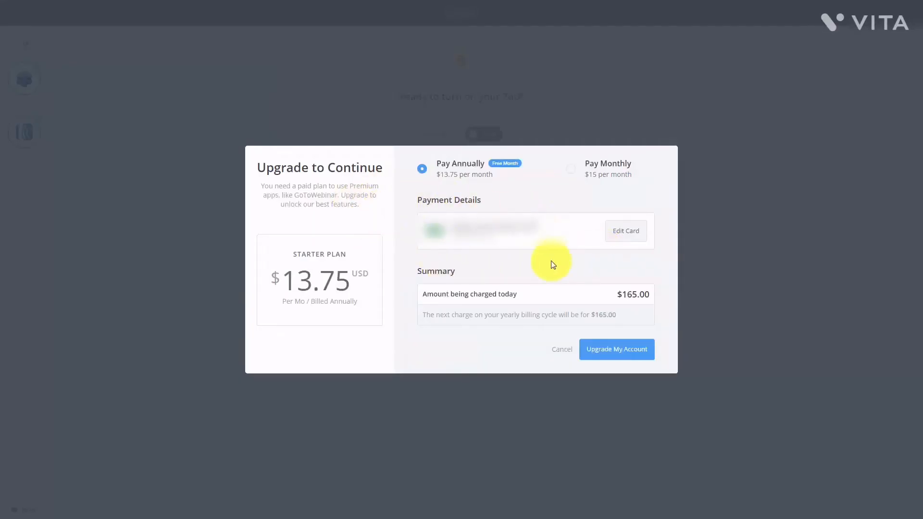
# - Switch the Zapier upgrade to Pay Monthly billing at $15
pyautogui.click(571, 172)
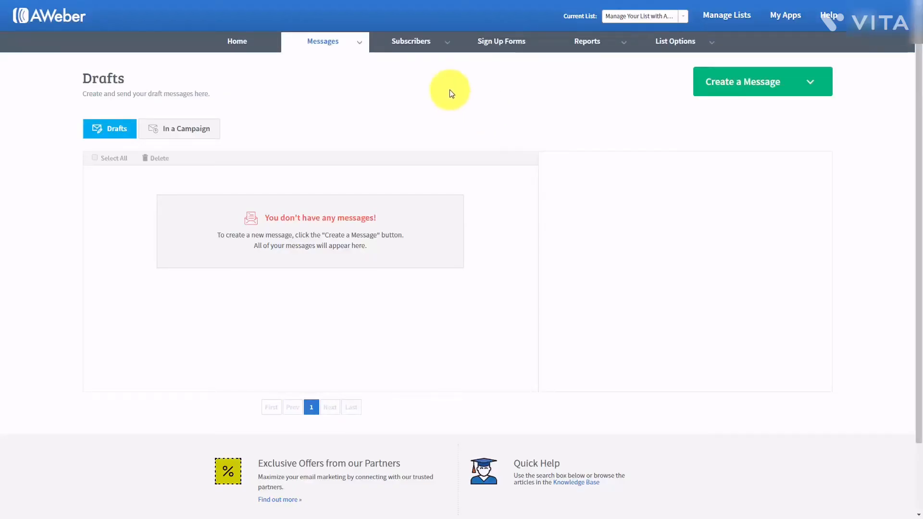
# - Create a new message using the Drag & Drop Email Builder
pyautogui.moveTo(354, 40)
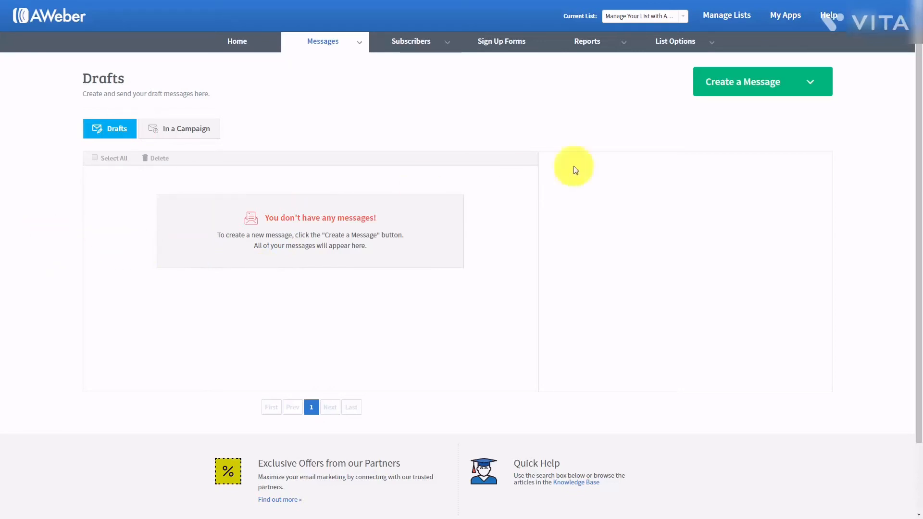
pyautogui.click(812, 83)
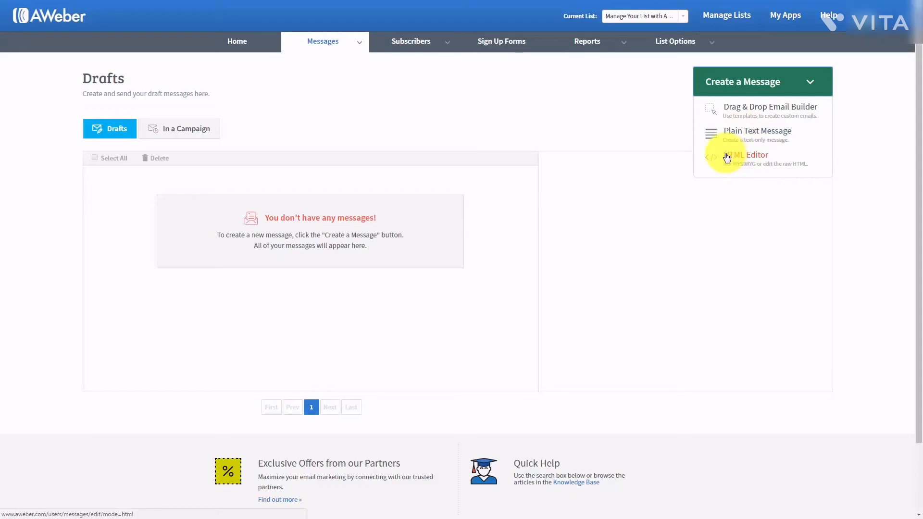
pyautogui.click(746, 109)
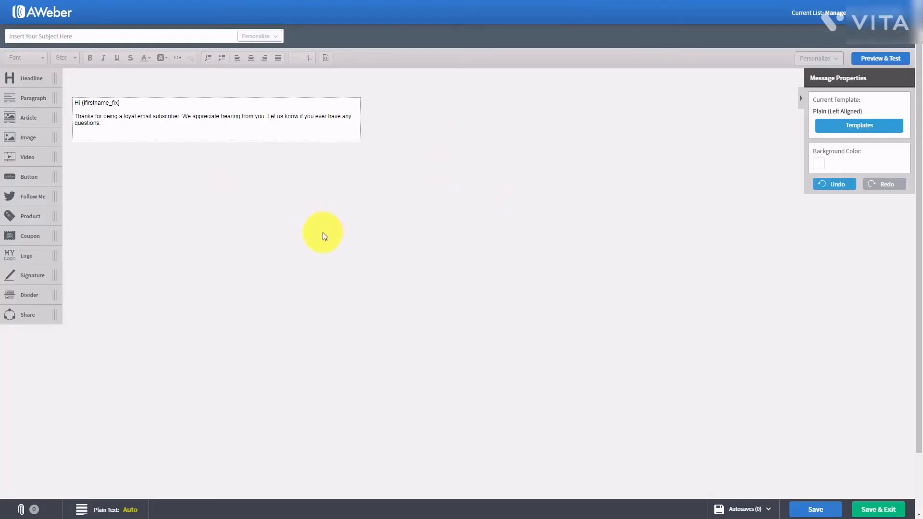
pyautogui.click(851, 127)
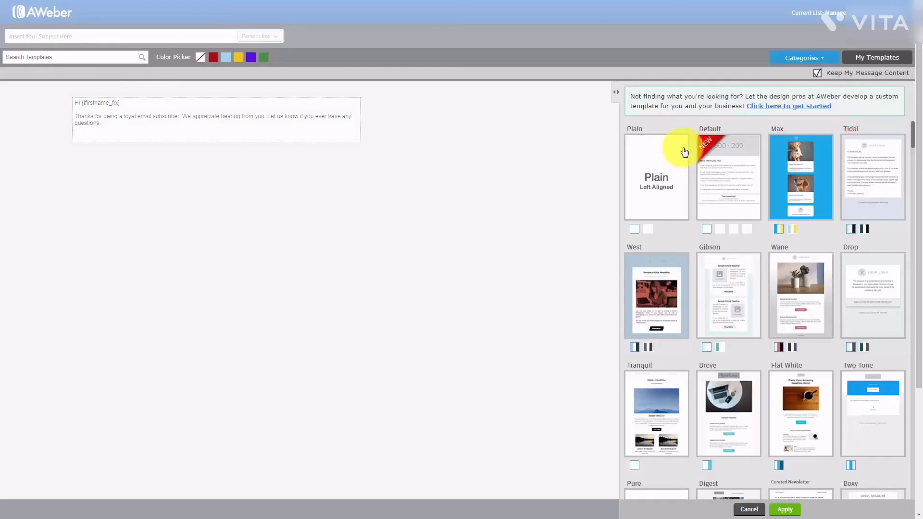
pyautogui.scroll(-3, 776, 195)
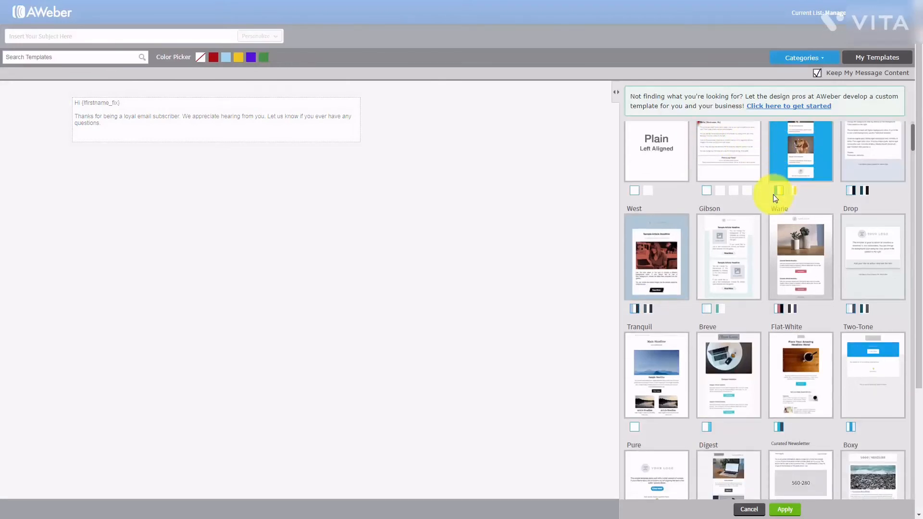
pyautogui.scroll(-6, 774, 200)
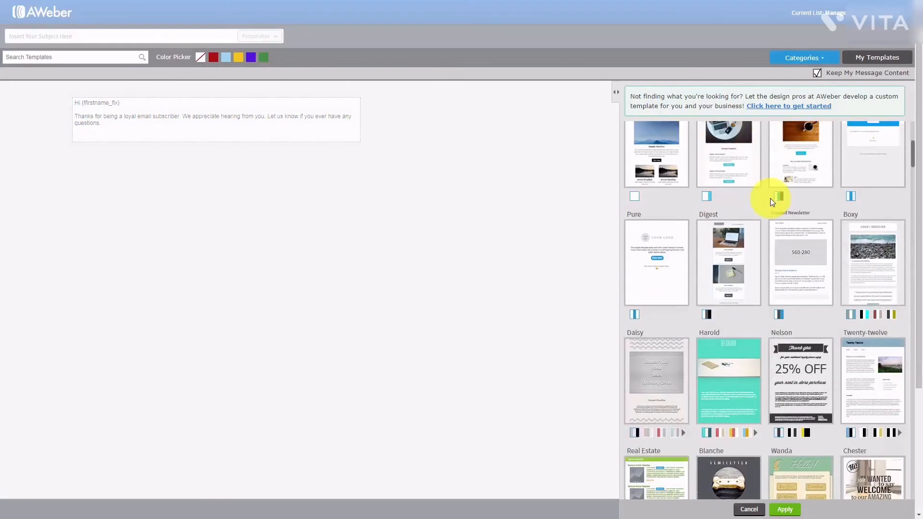
pyautogui.scroll(-4, 768, 204)
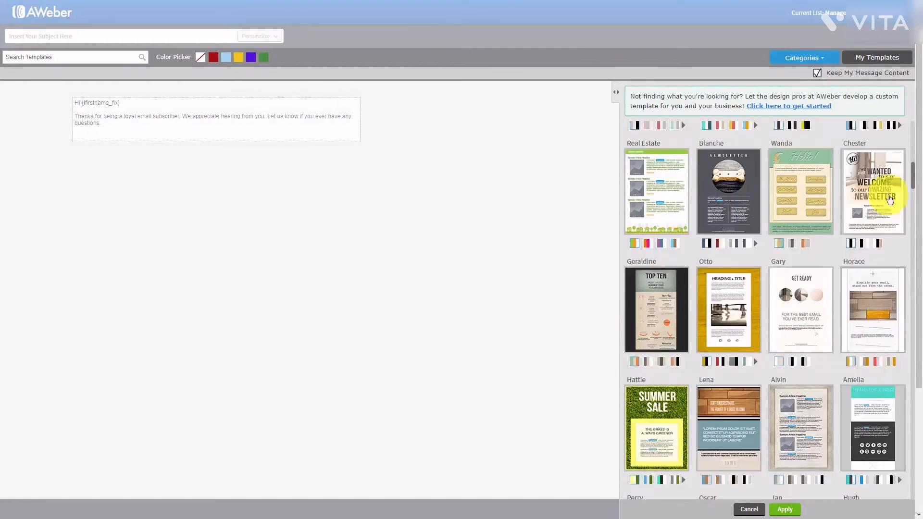
pyautogui.moveTo(912, 173); pyautogui.dragTo(912, 128)
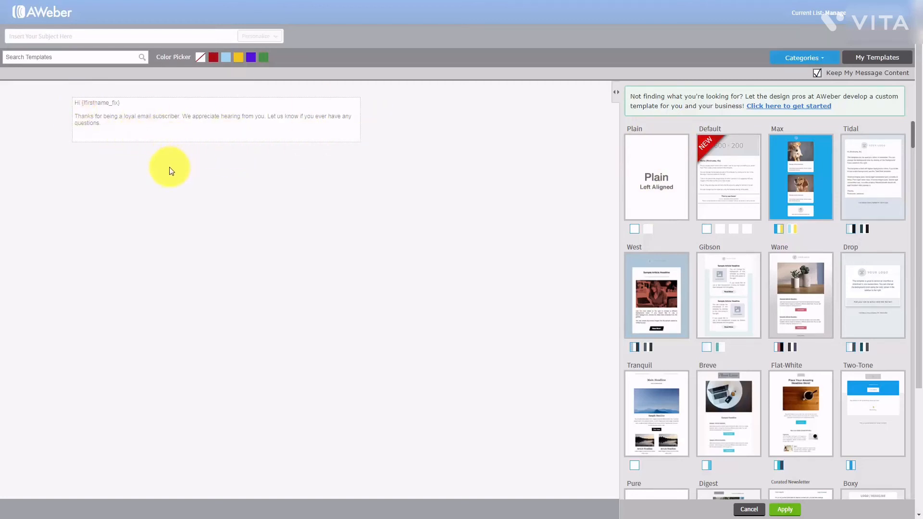
pyautogui.click(648, 229)
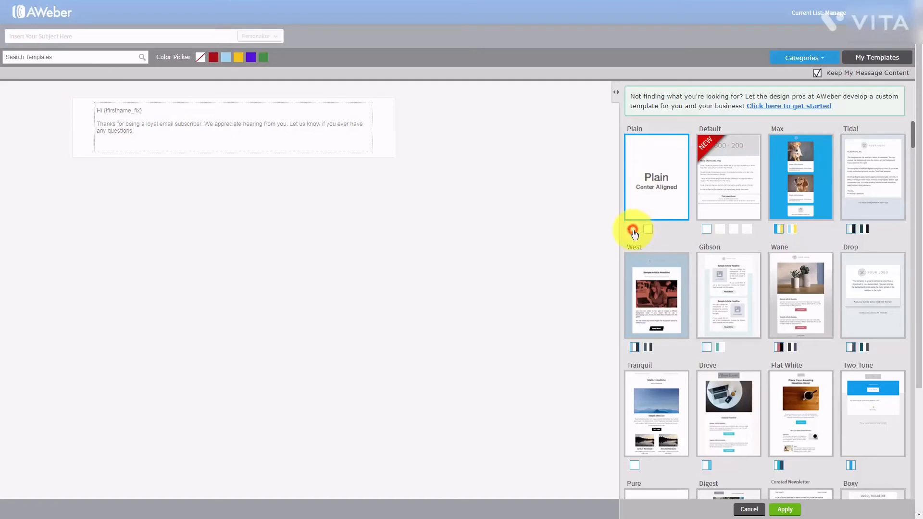
pyautogui.click(633, 230)
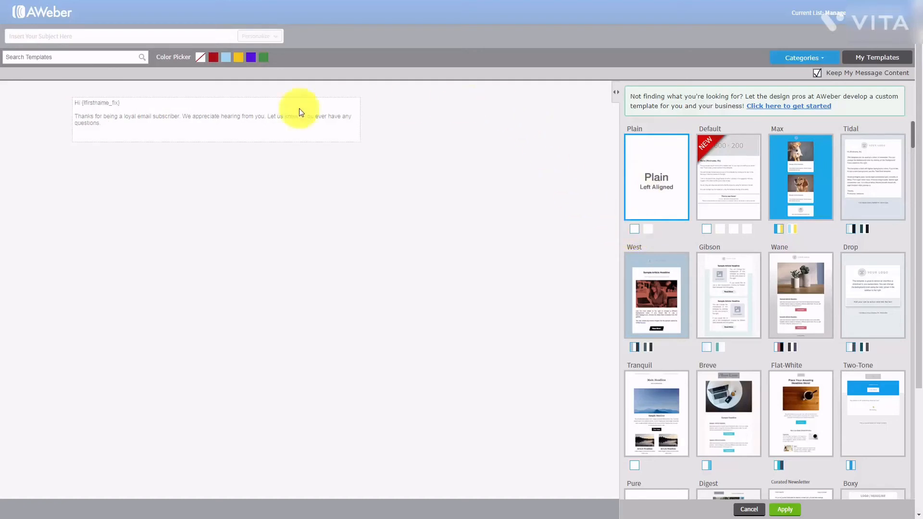
pyautogui.click(312, 212)
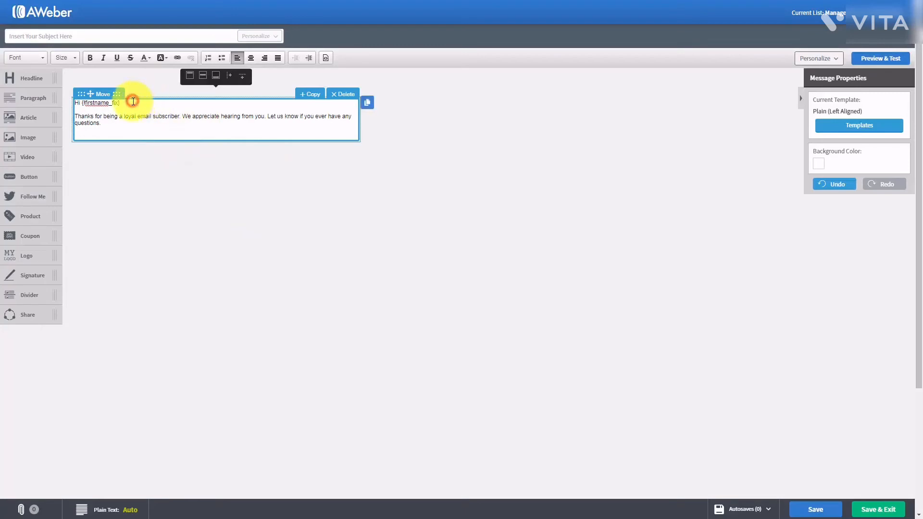
# - Paste the 'Legalities & Tax Advantages in a Home Business' article below the greeting
pyautogui.press('Return')
pyautogui.press('Return')
pyautogui.press('Return')
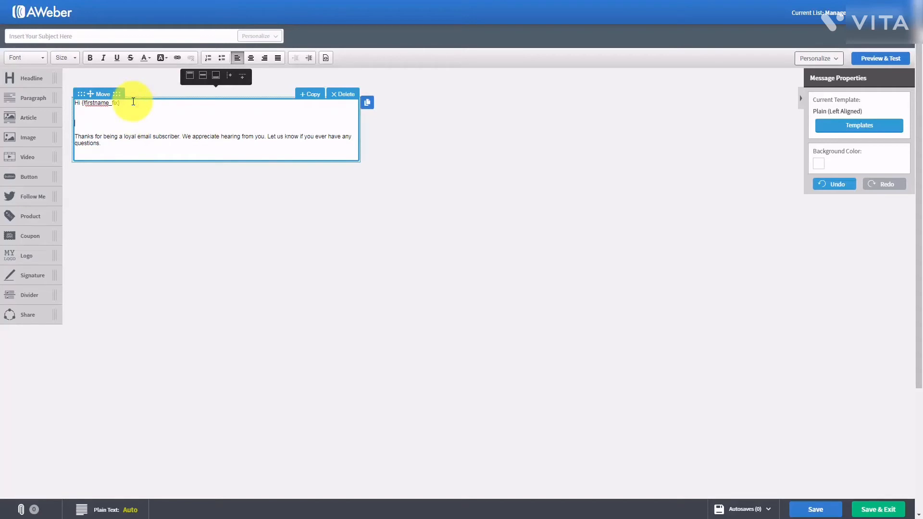
pyautogui.hotkey('ctrl', 'v')
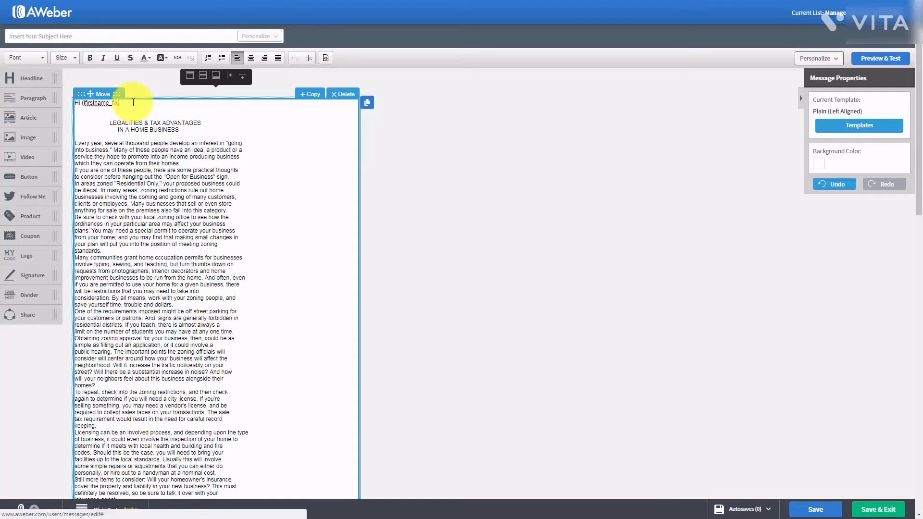
pyautogui.scroll(-1, 196, 194)
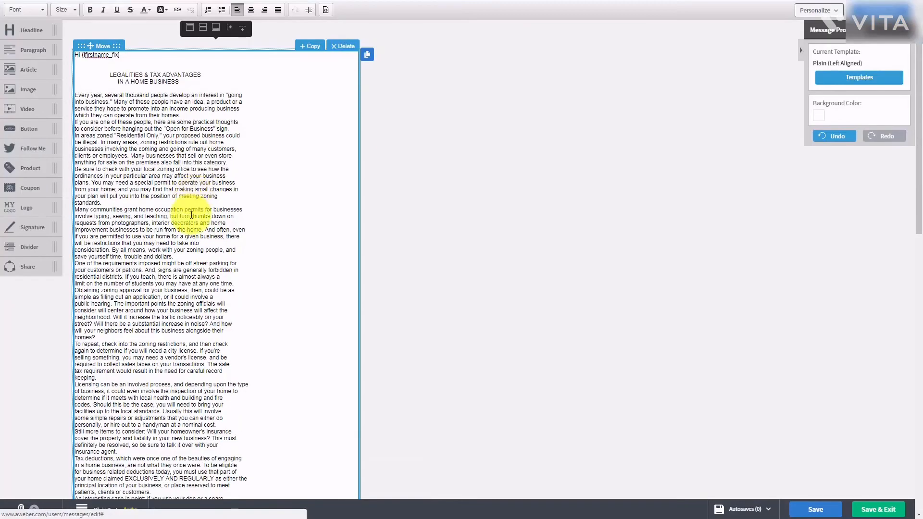
pyautogui.scroll(1, 191, 215)
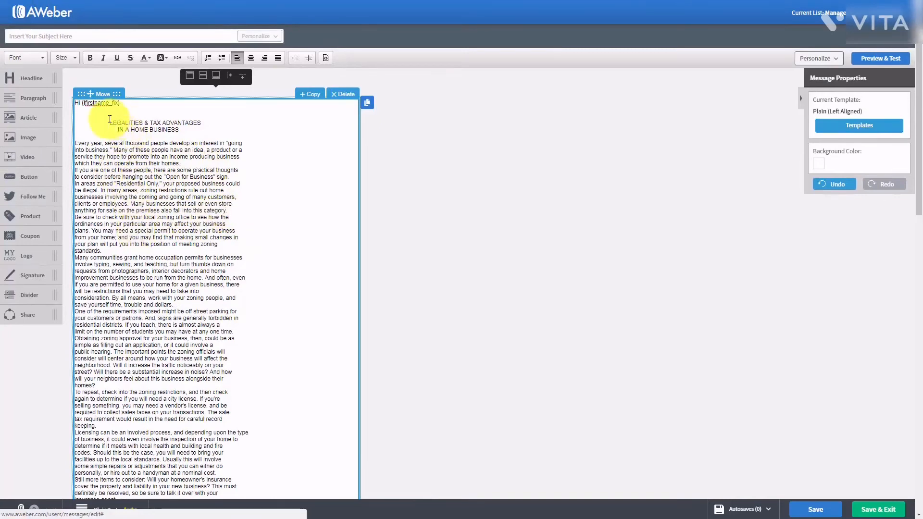
# - Delete the two-line article heading and select all the message text
pyautogui.moveTo(107, 122); pyautogui.dragTo(190, 131)
pyautogui.press('Delete')
pyautogui.press('Delete')
pyautogui.press('Delete')
pyautogui.press('Delete')
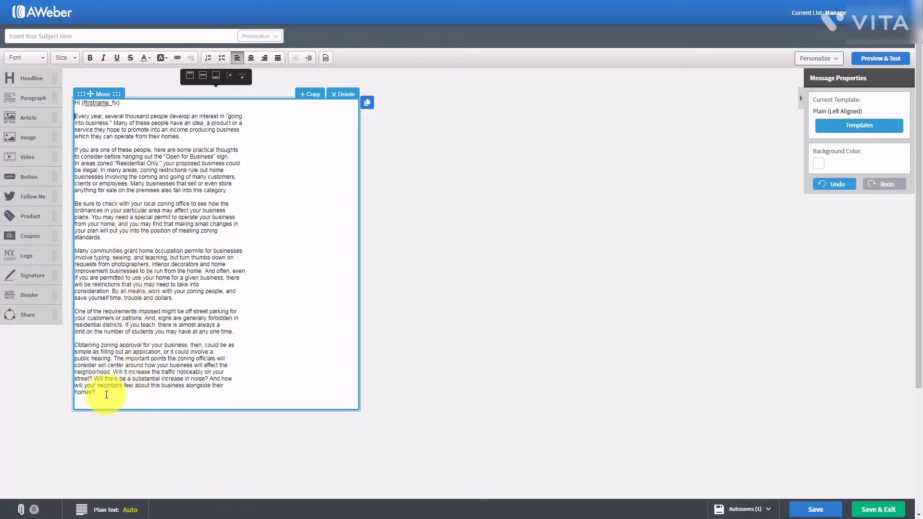
pyautogui.moveTo(106, 394); pyautogui.dragTo(55, 100)
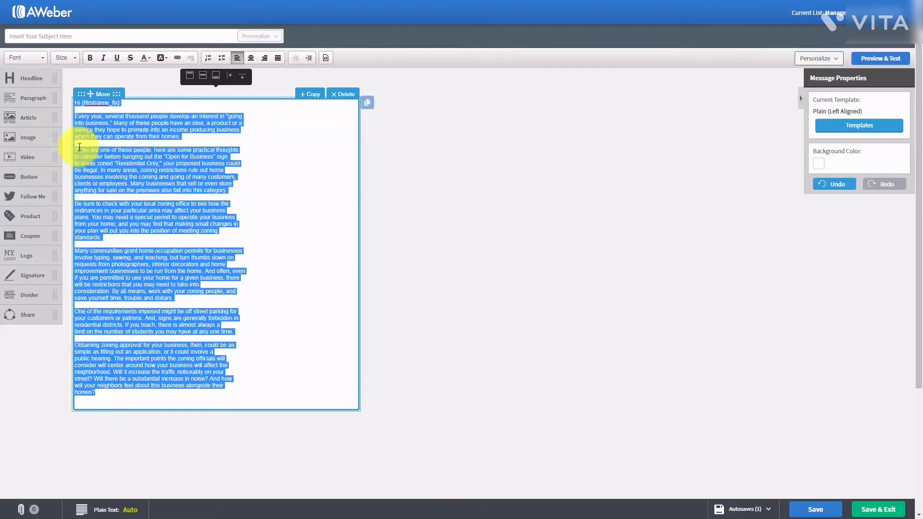
# - Set the selected message text to font size 18
pyautogui.click(69, 57)
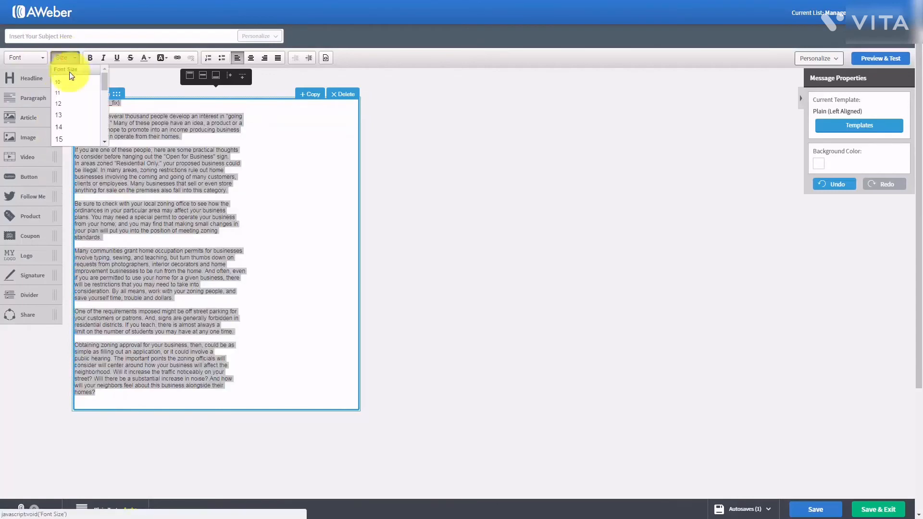
pyautogui.click(102, 141)
pyautogui.click(102, 140)
pyautogui.click(103, 140)
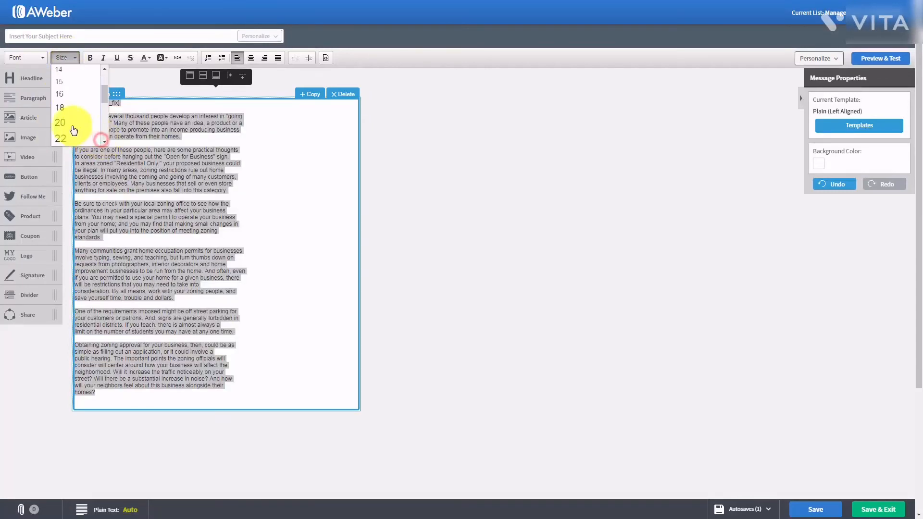
pyautogui.click(62, 107)
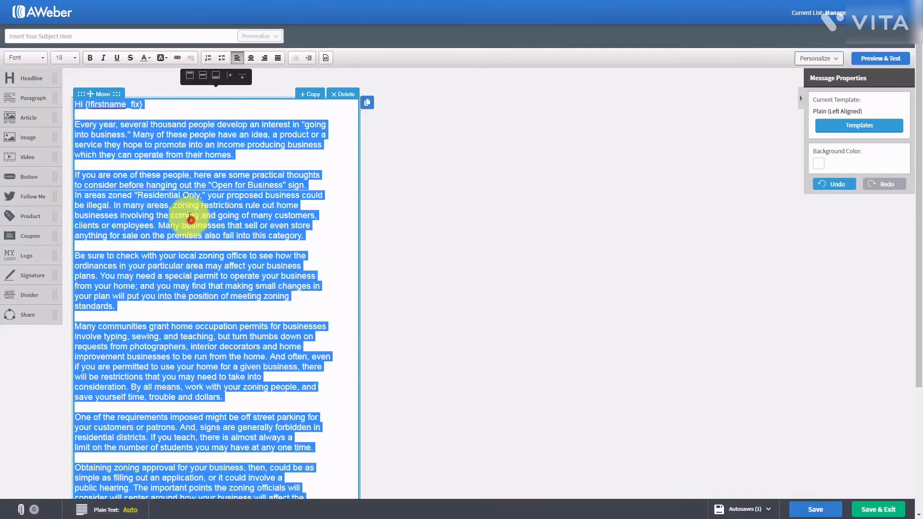
pyautogui.click(190, 220)
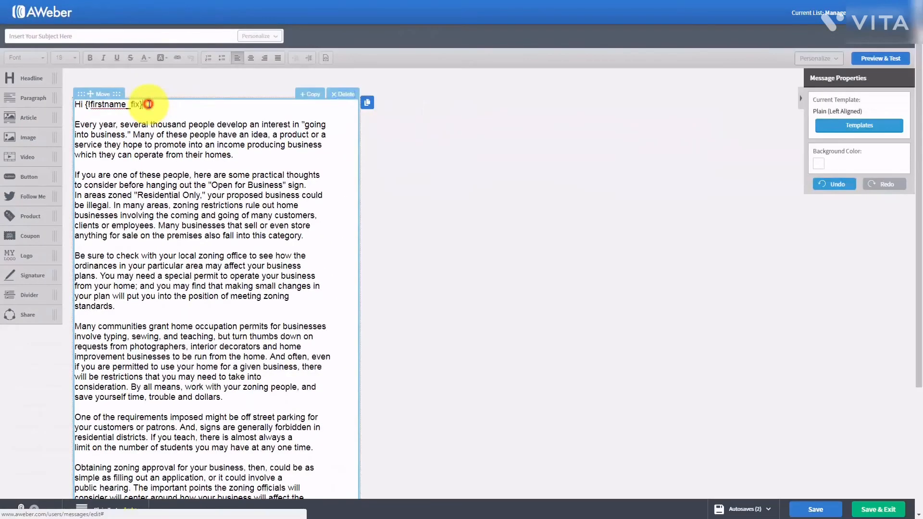
# - Insert {!name_fix} and {!lastname_fix} tags on separate lines under the greeting
pyautogui.click(149, 104)
pyautogui.press('Return')
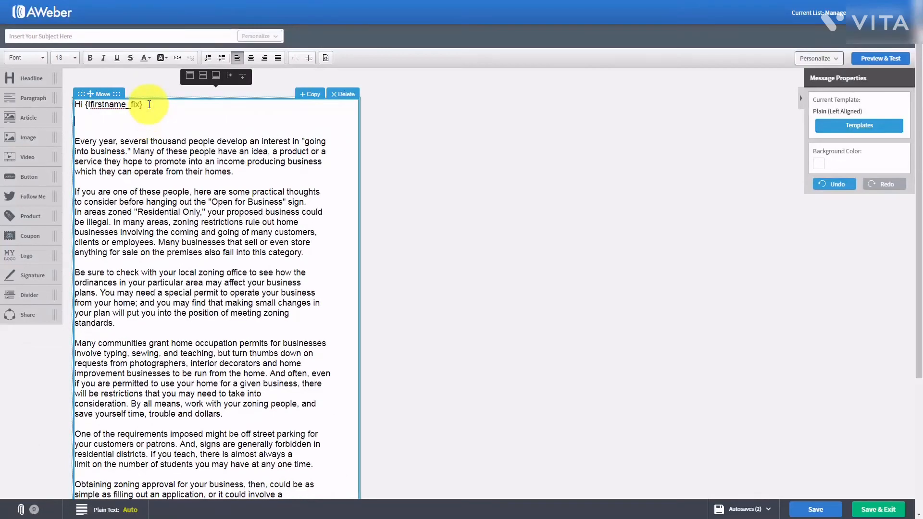
pyautogui.click(839, 59)
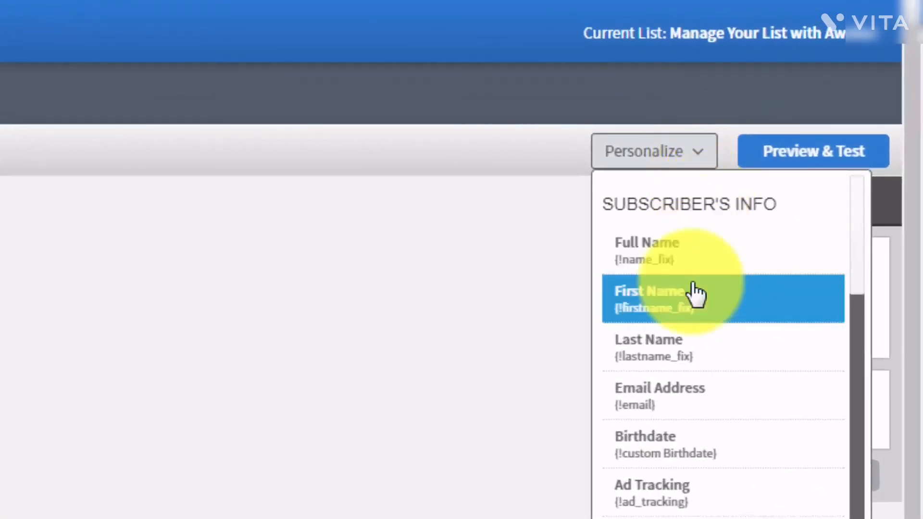
pyautogui.scroll(-1, 695, 293)
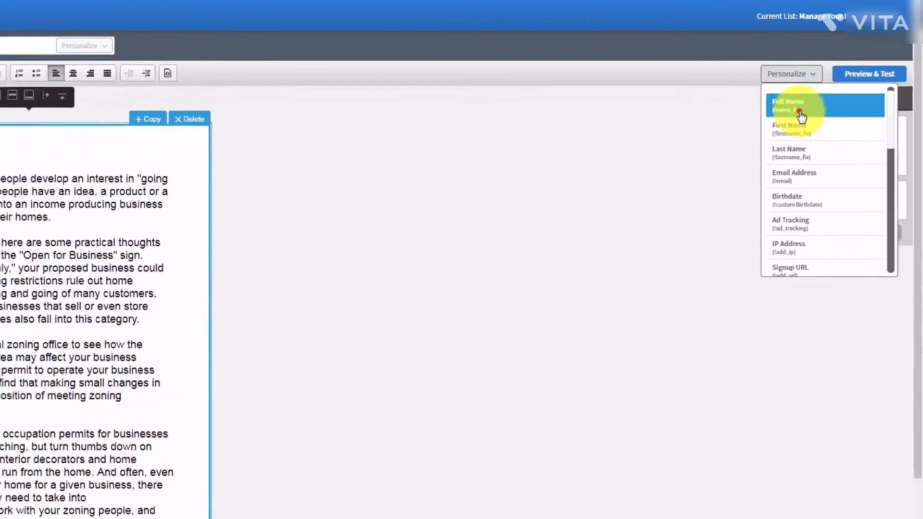
pyautogui.click(800, 115)
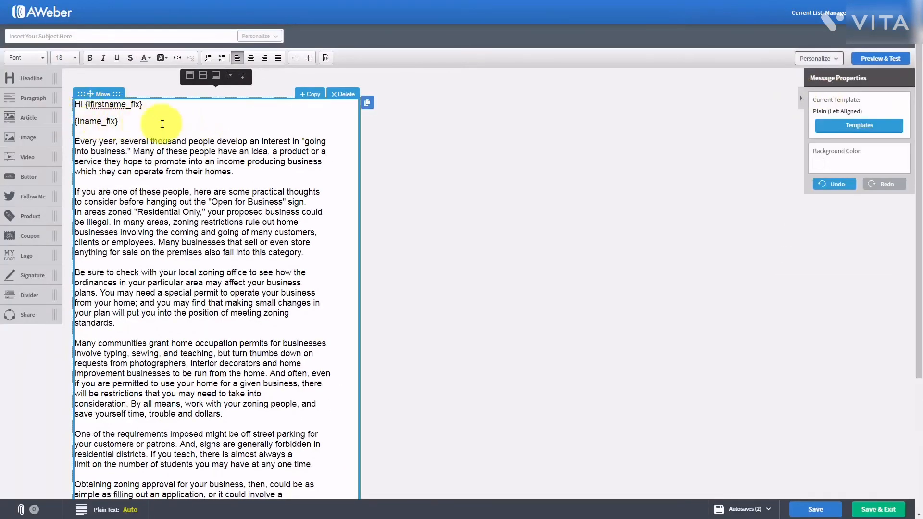
pyautogui.press('Return')
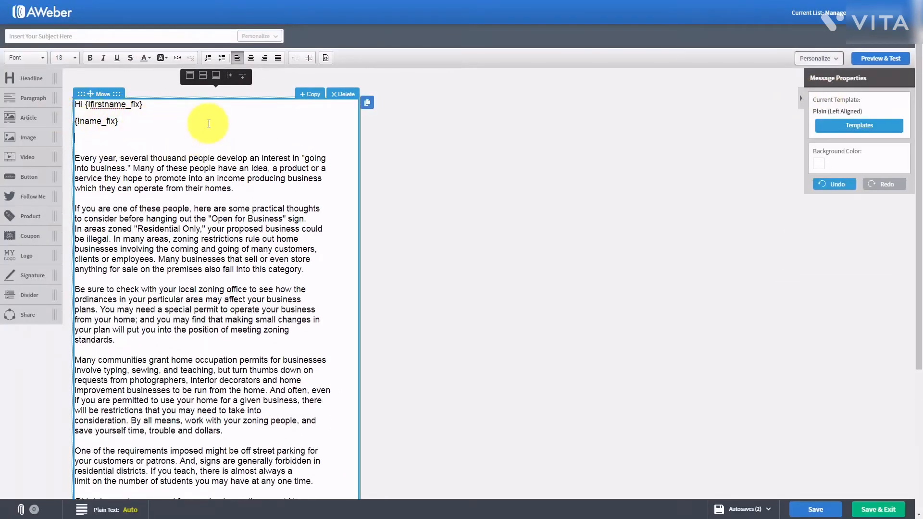
pyautogui.click(835, 61)
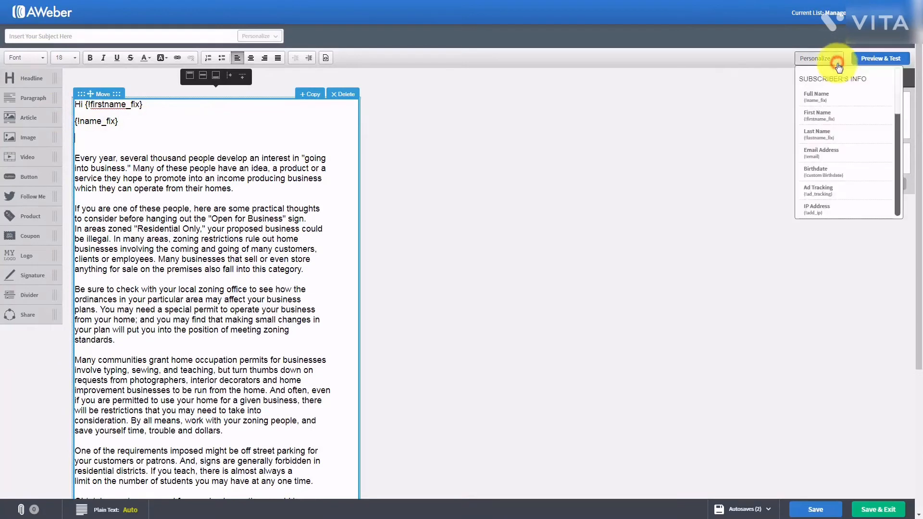
pyautogui.click(841, 133)
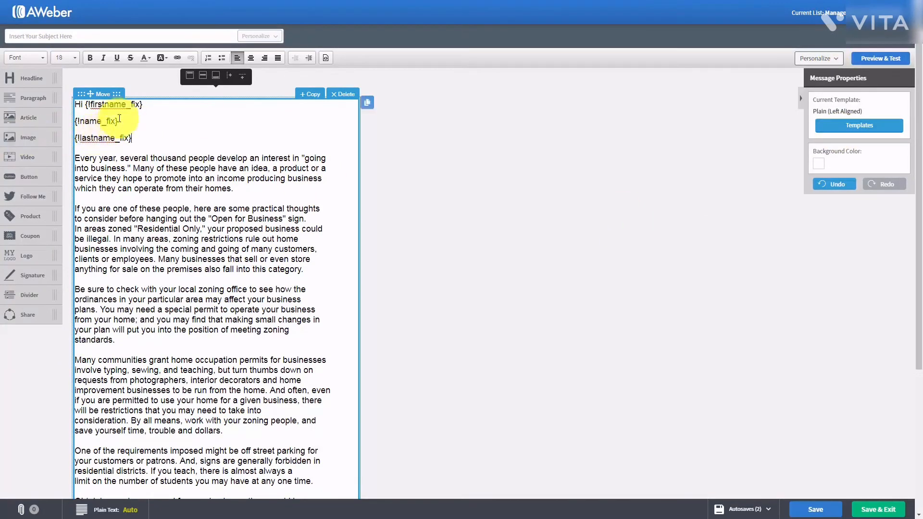
pyautogui.click(147, 106)
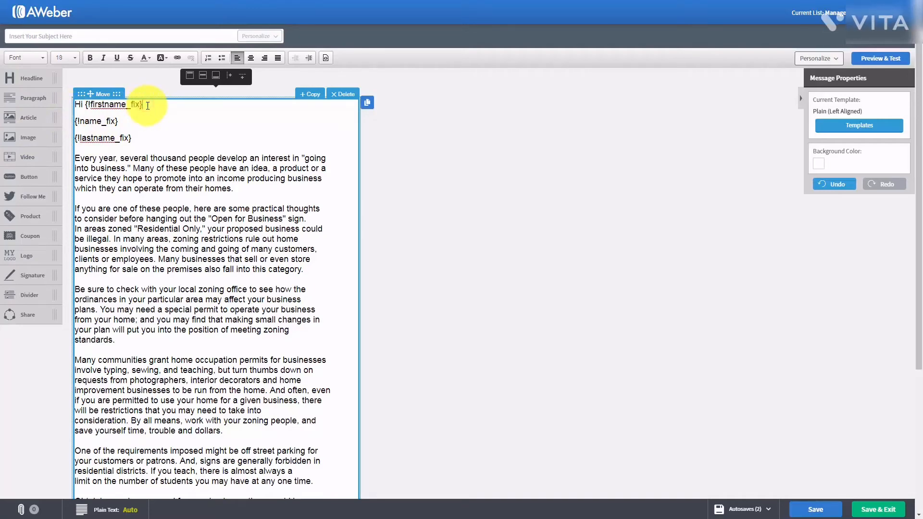
# - Delete the {!name_fix} and {!lastname_fix} tag lines, leaving a blank line after the greeting
pyautogui.moveTo(147, 105); pyautogui.dragTo(147, 143)
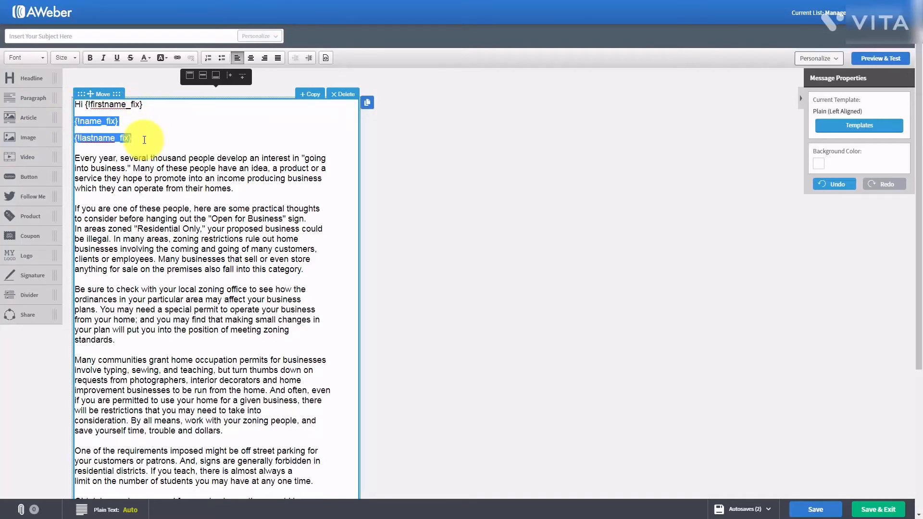
pyautogui.press('Delete')
pyautogui.press('Delete')
pyautogui.press('Return')
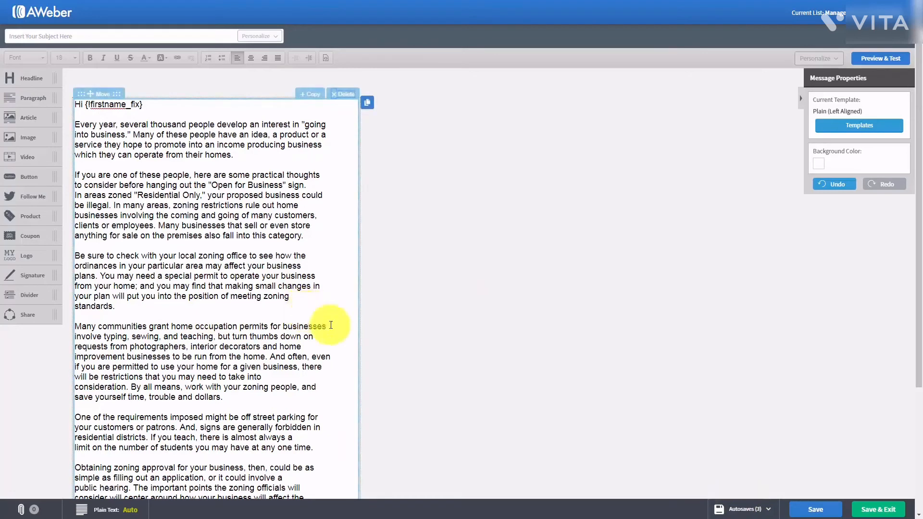
pyautogui.click(58, 33)
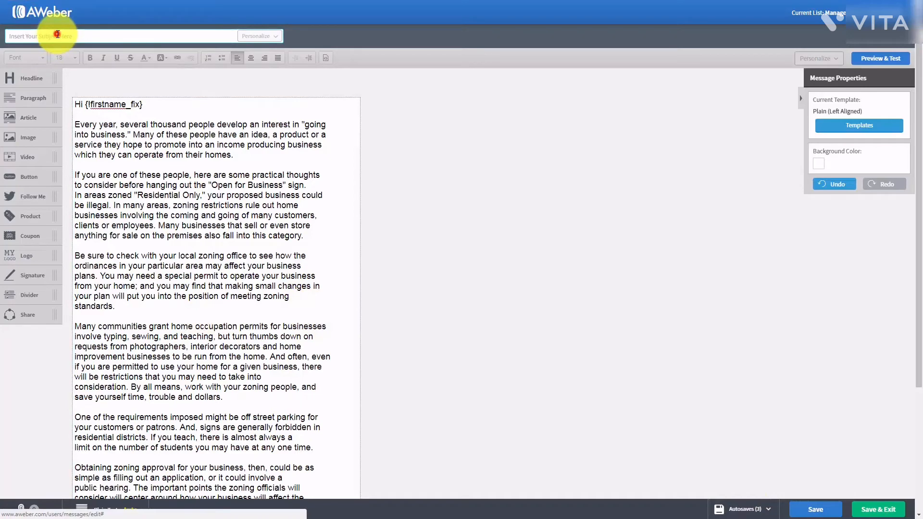
# - Paste 'Tax Advantages For Us' into the message subject field
pyautogui.write('Tax Advantages For Us')
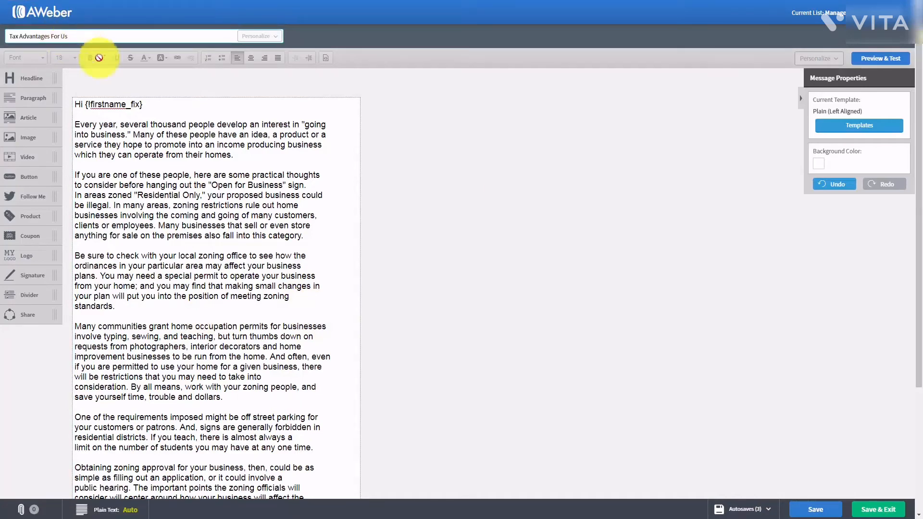
pyautogui.scroll(-3, 373, 165)
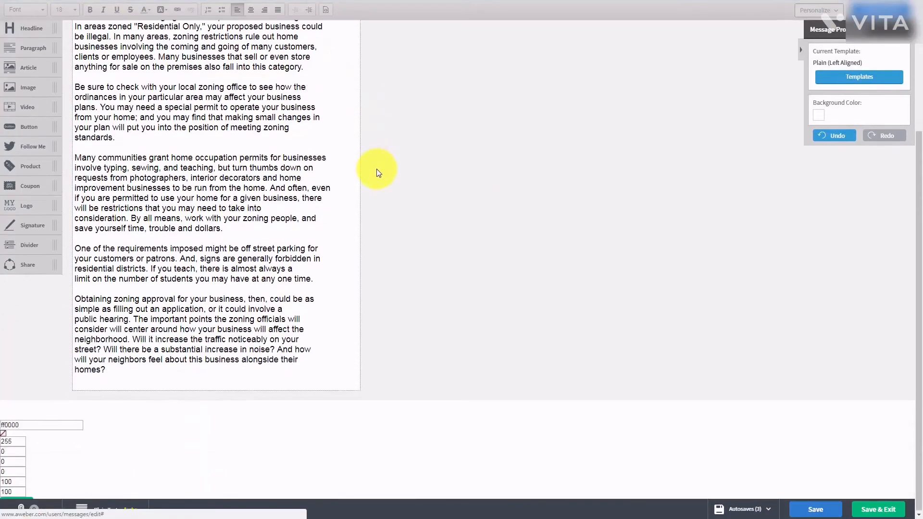
pyautogui.scroll(3, 376, 172)
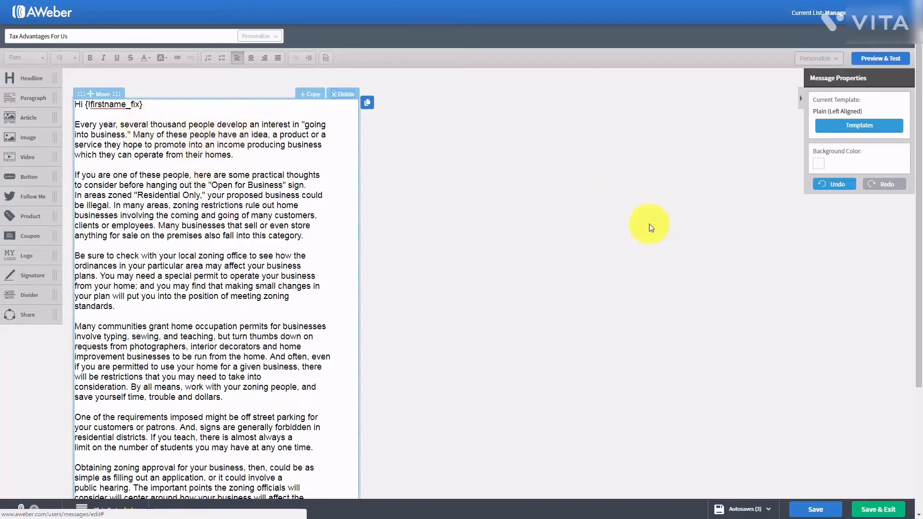
# - Try a grey-blue #C3CED5 message background, then switch it to white #FFFFFF
pyautogui.click(818, 167)
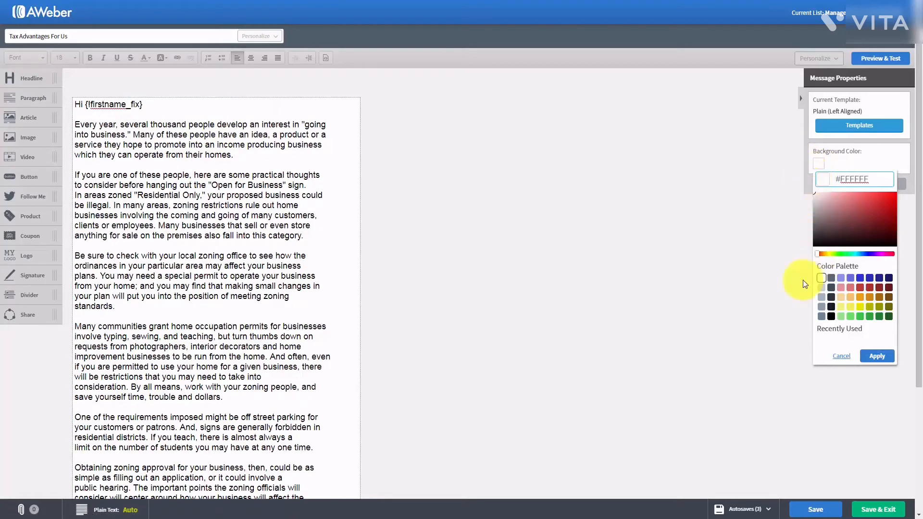
pyautogui.click(821, 288)
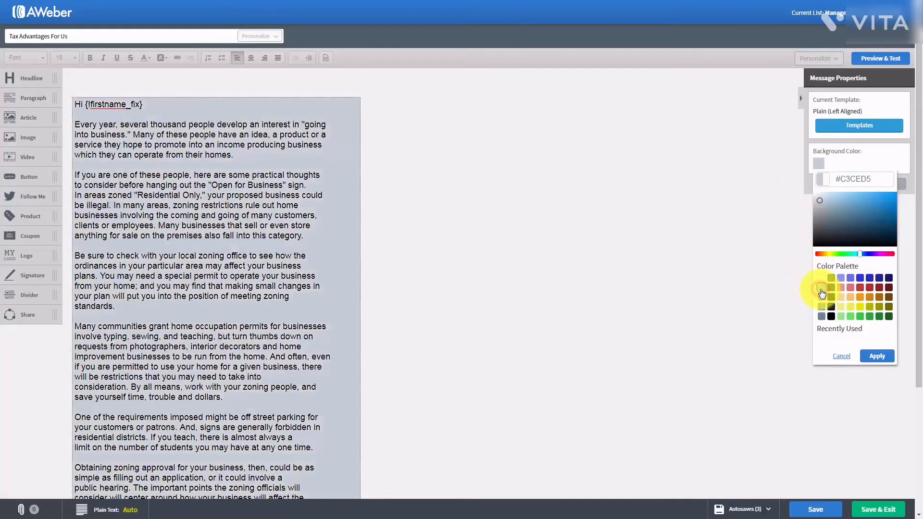
pyautogui.click(876, 356)
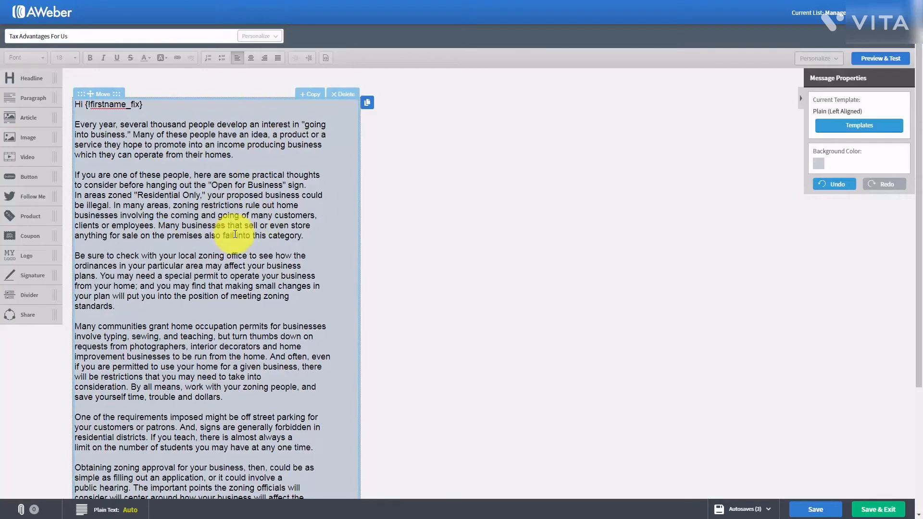
pyautogui.click(816, 164)
pyautogui.click(822, 278)
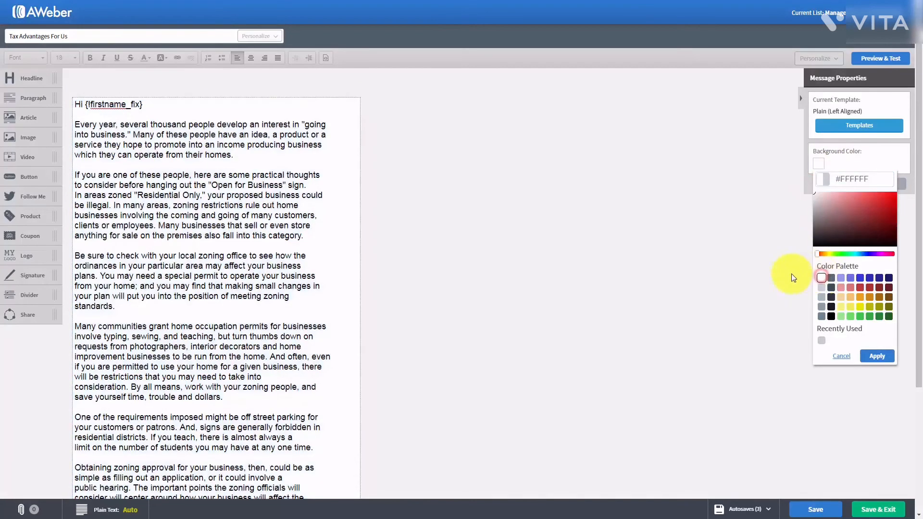
pyautogui.click(879, 355)
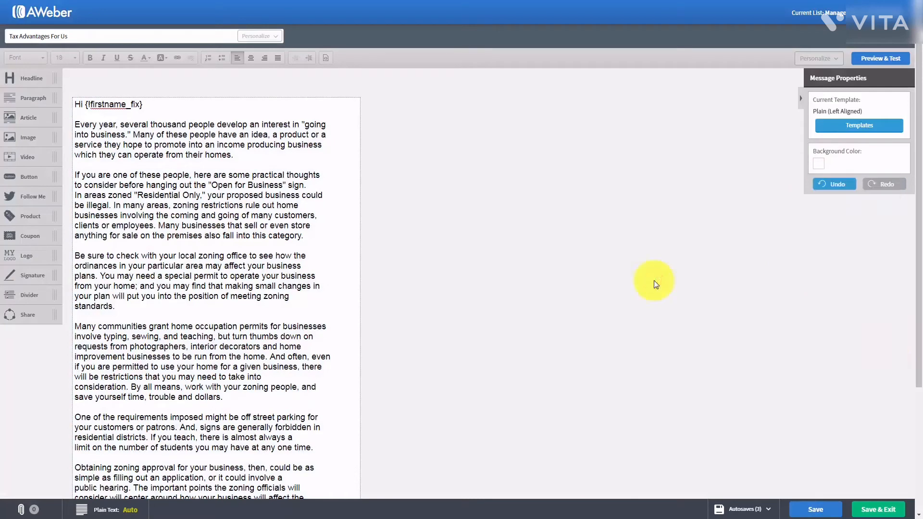
pyautogui.click(869, 59)
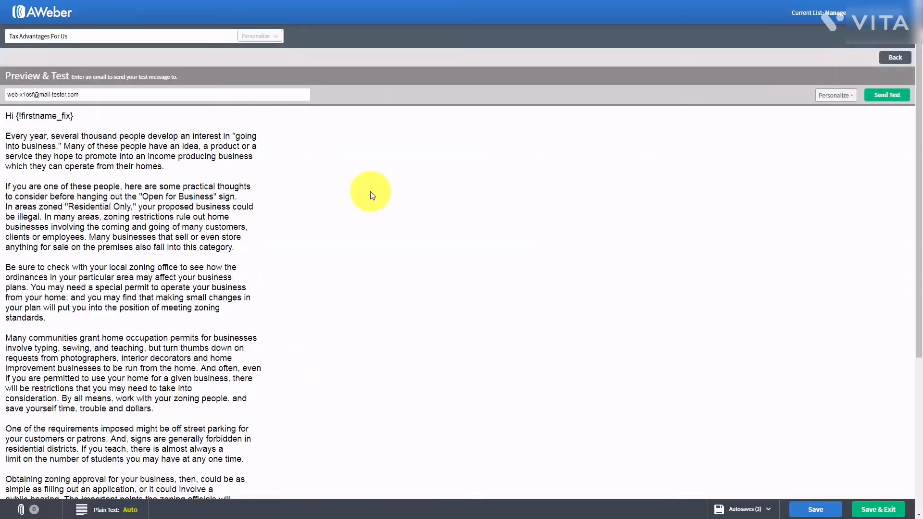
pyautogui.scroll(-5, 372, 194)
pyautogui.scroll(5, 373, 195)
pyautogui.scroll(-4, 372, 194)
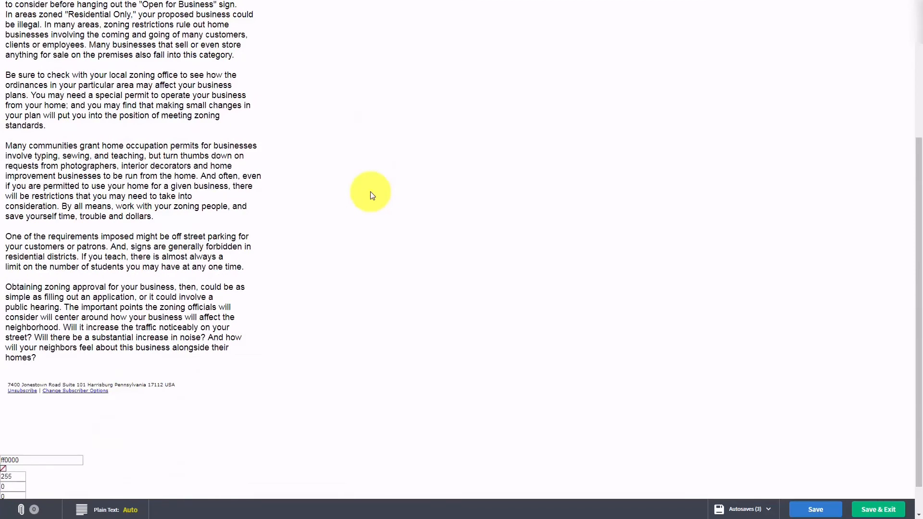
pyautogui.scroll(3, 372, 194)
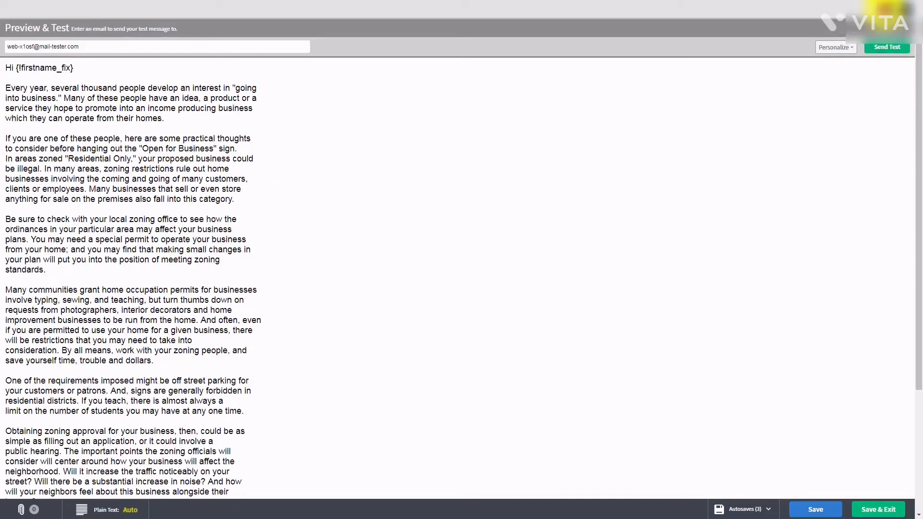
pyautogui.click(886, 11)
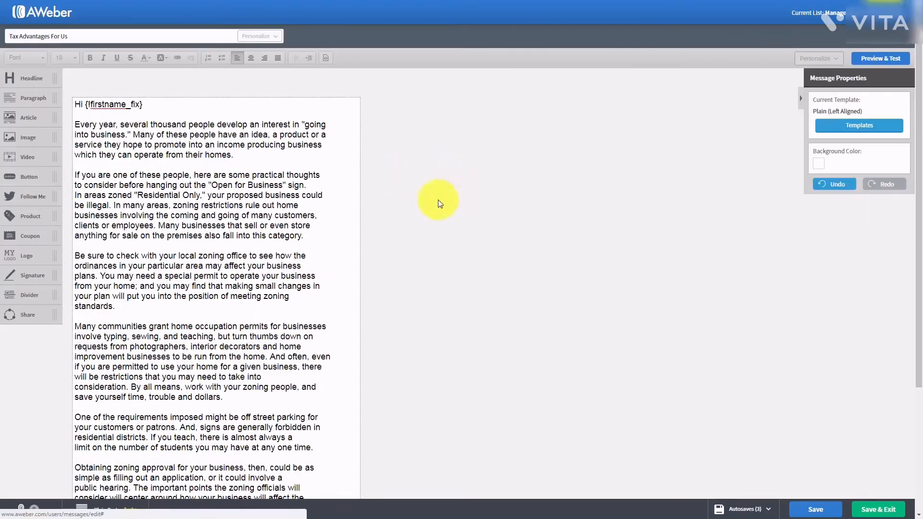
# - Save the Tax Advantages For Us message and activate its text block for editing
pyautogui.click(807, 509)
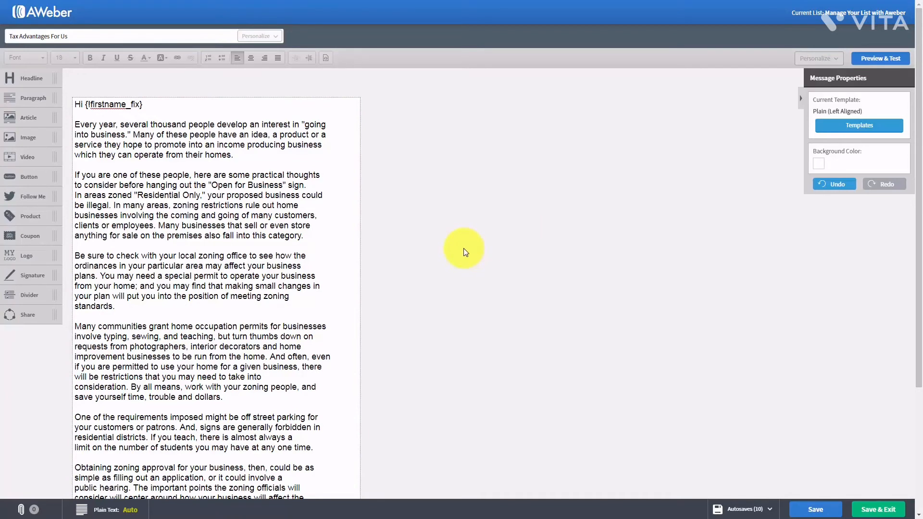
pyautogui.click(82, 122)
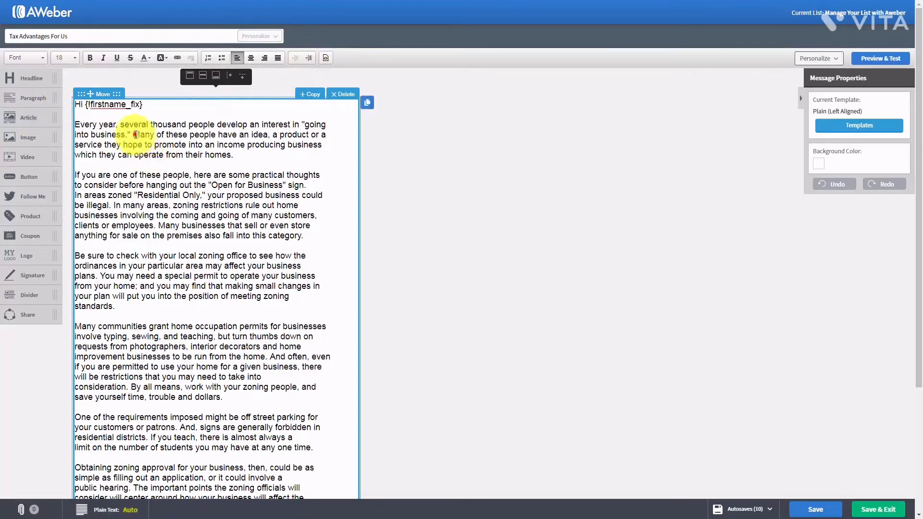
# - On 'Many of these people', toggle bold, italic and underline on and off, then apply strikethrough
pyautogui.moveTo(135, 134); pyautogui.dragTo(214, 134)
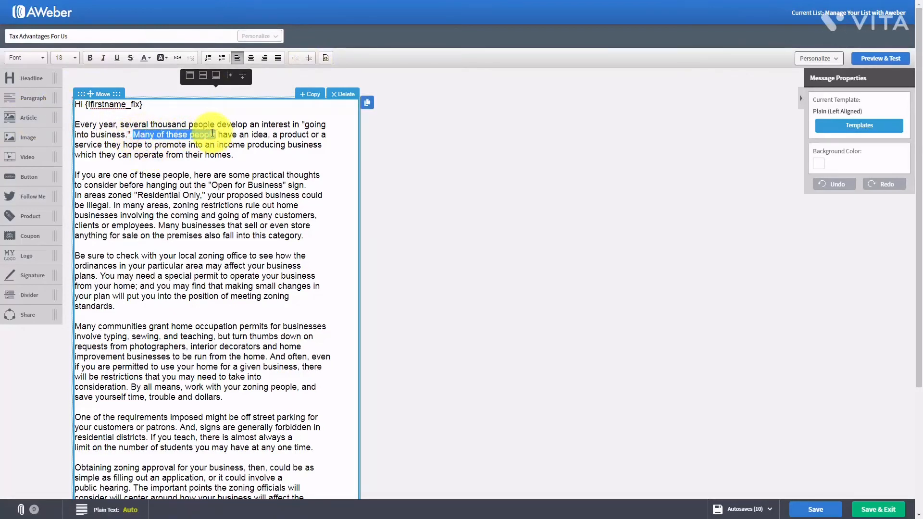
pyautogui.click(89, 58)
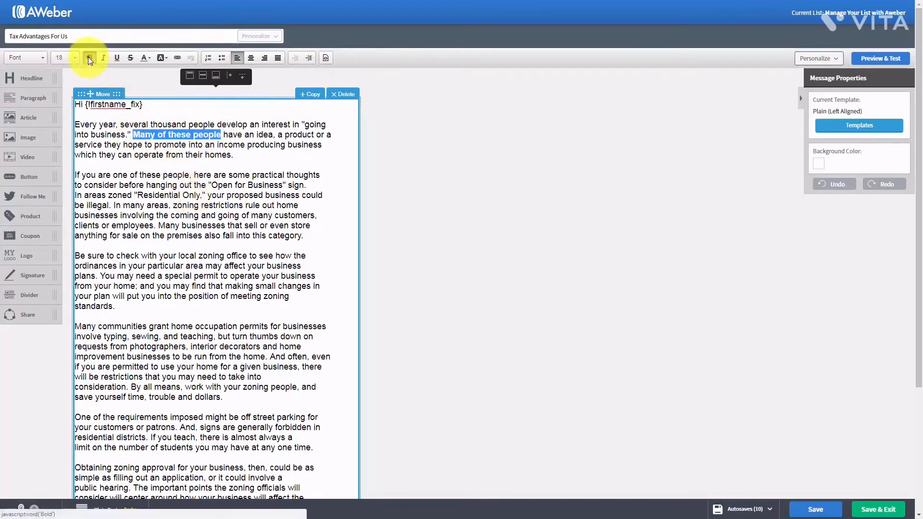
pyautogui.click(89, 58)
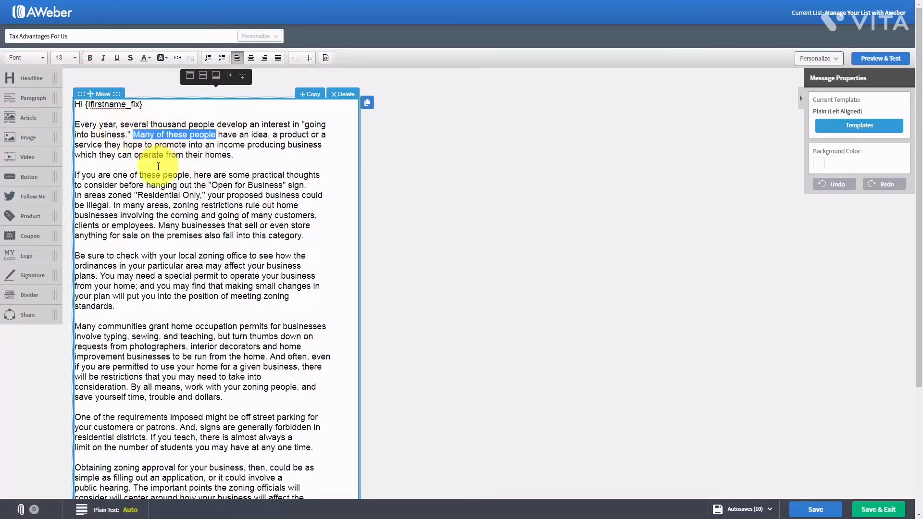
pyautogui.click(105, 58)
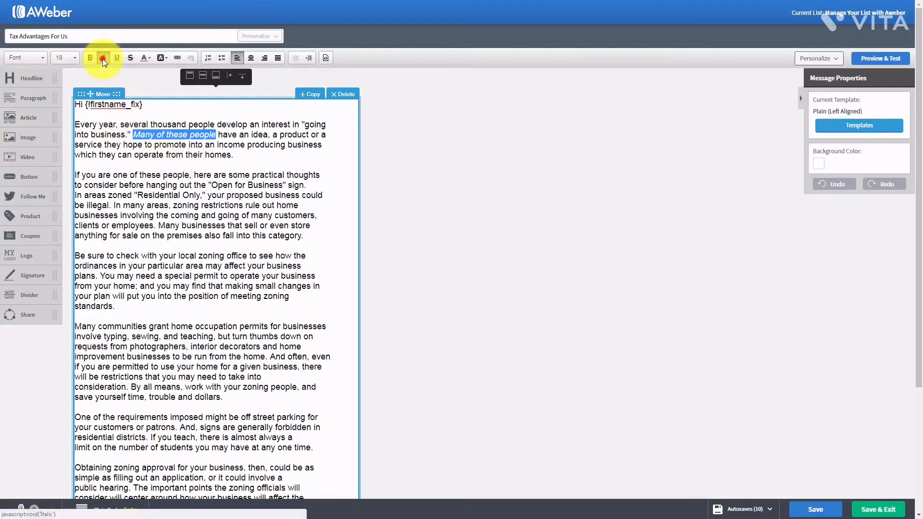
pyautogui.click(102, 59)
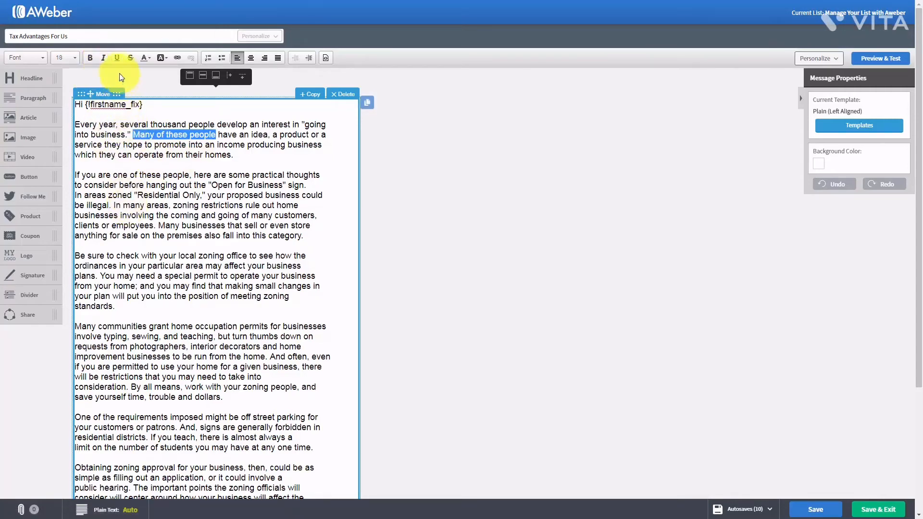
pyautogui.click(115, 58)
pyautogui.click(114, 57)
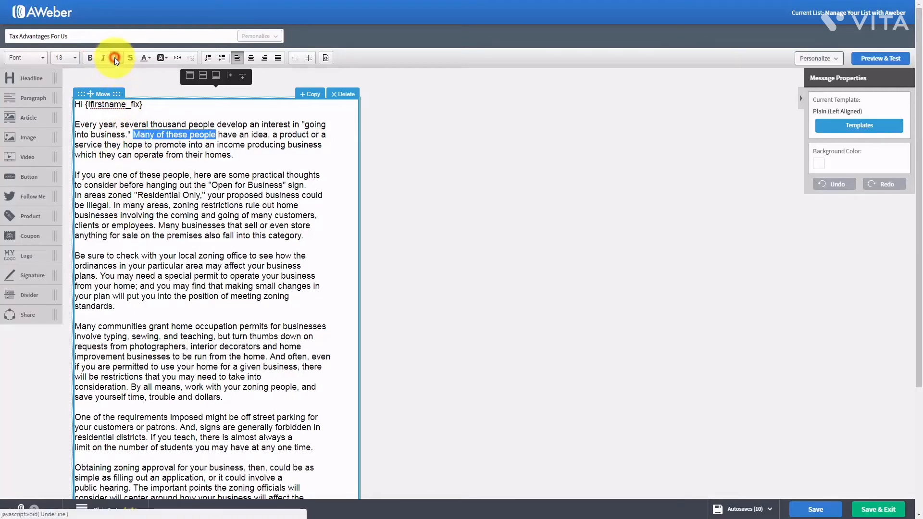
pyautogui.click(132, 57)
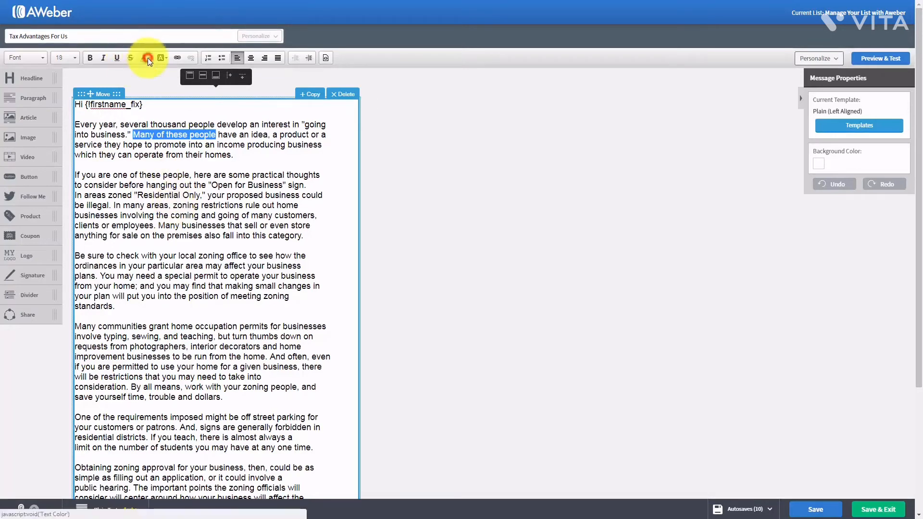
# - Colour the phrase 'Many of these people' red
pyautogui.click(148, 58)
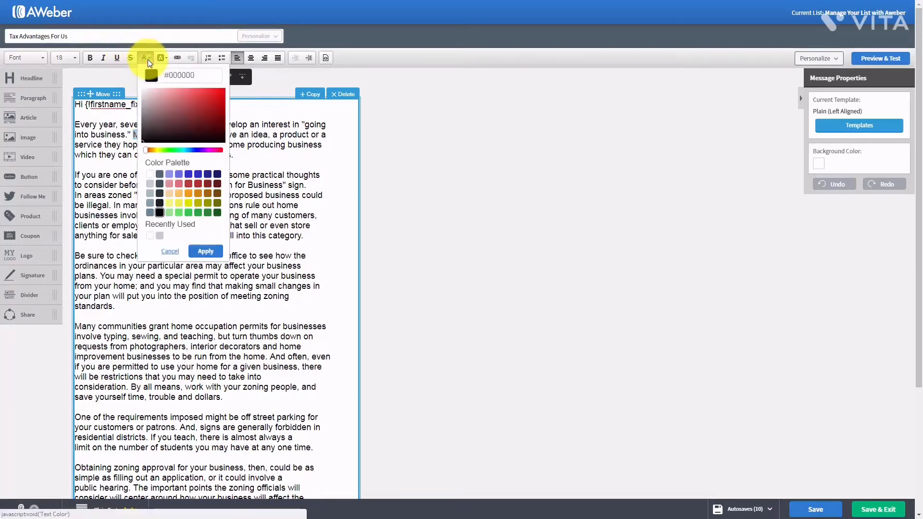
pyautogui.click(190, 186)
pyautogui.click(200, 251)
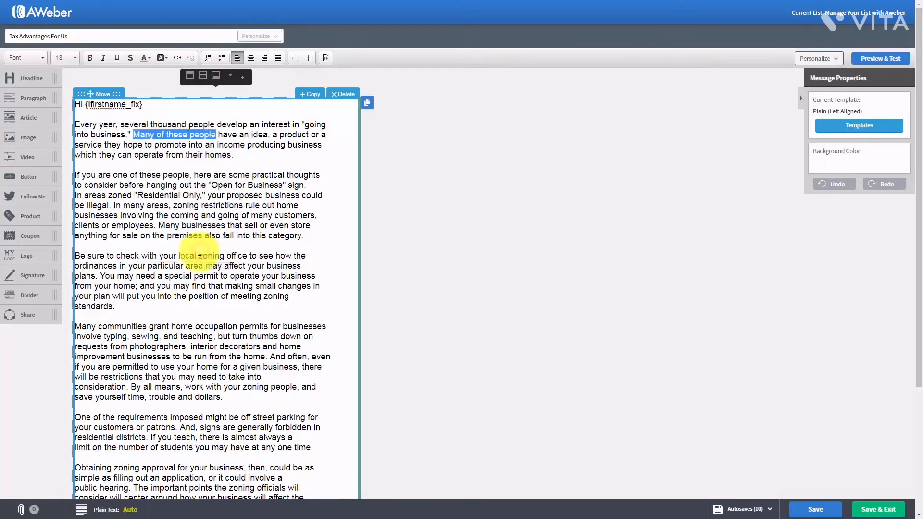
pyautogui.click(217, 194)
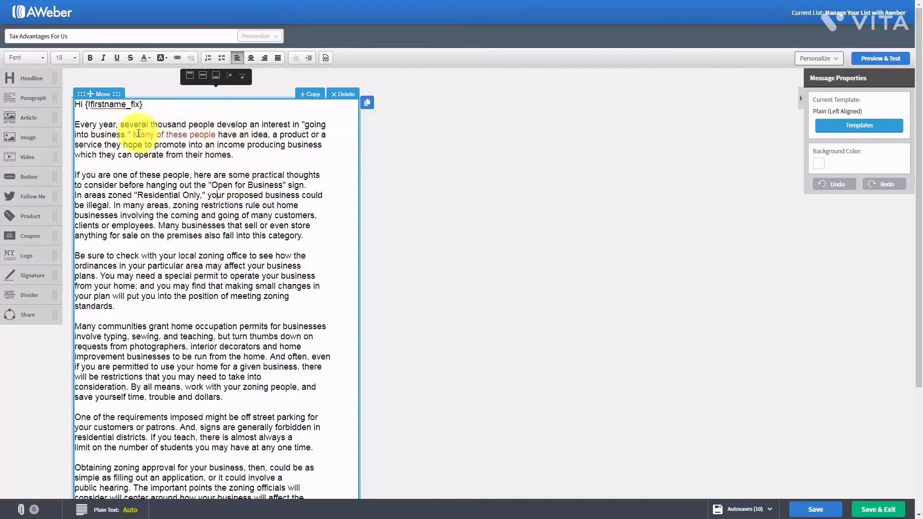
# - Return the phrase to black #000000 text and restore the comma after 'Residential Only'
pyautogui.moveTo(139, 135); pyautogui.dragTo(216, 134)
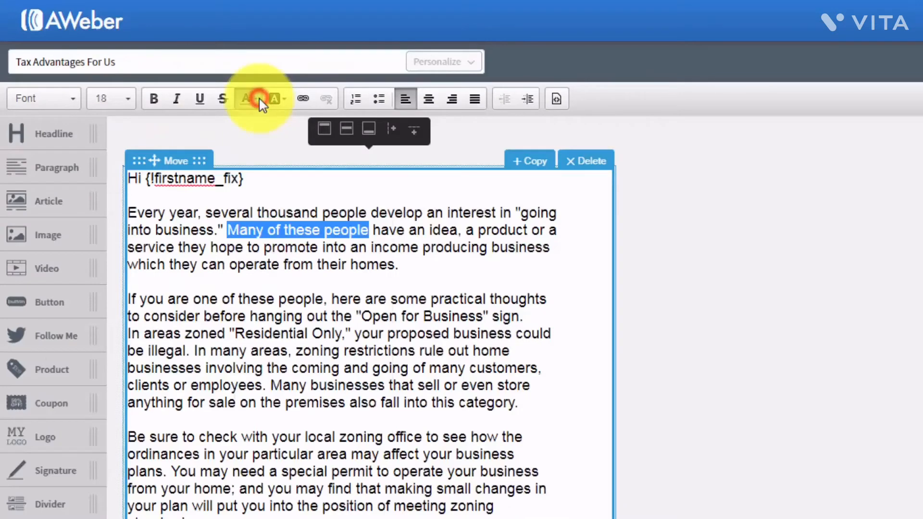
pyautogui.click(259, 99)
pyautogui.click(272, 363)
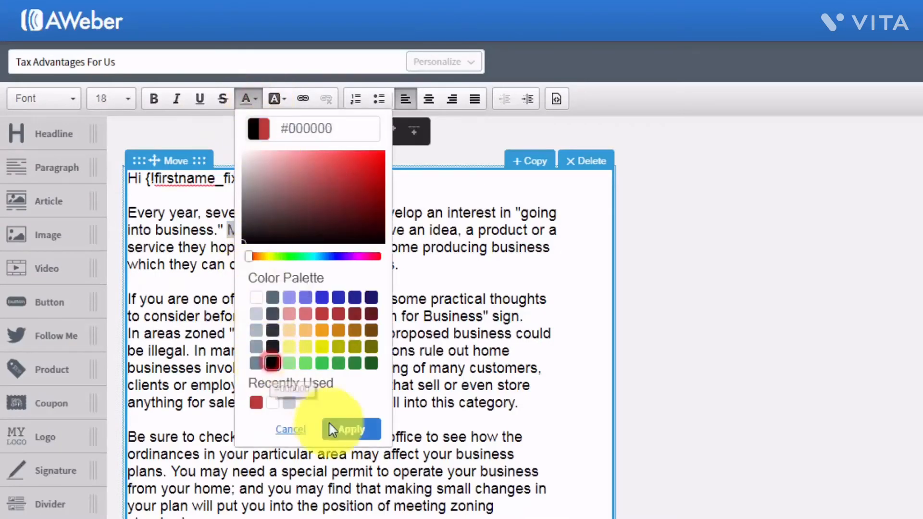
pyautogui.click(350, 429)
pyautogui.click(345, 331)
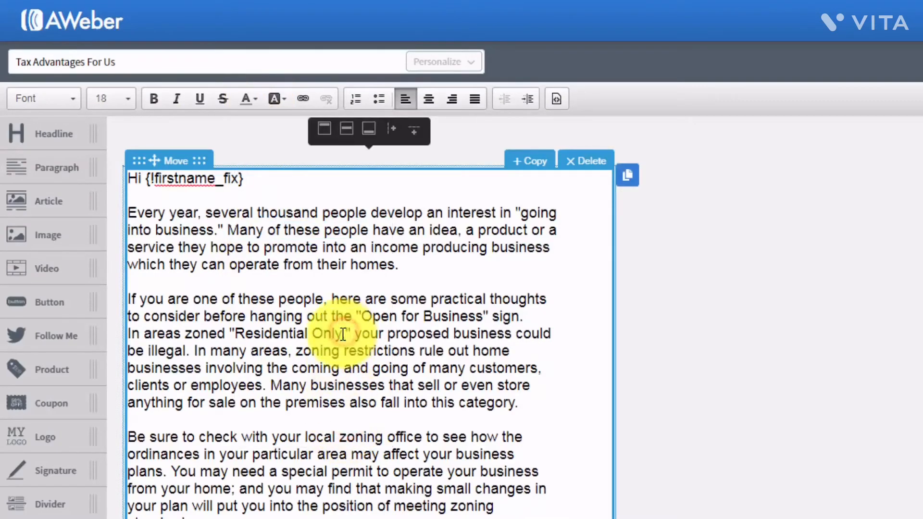
pyautogui.write(',')
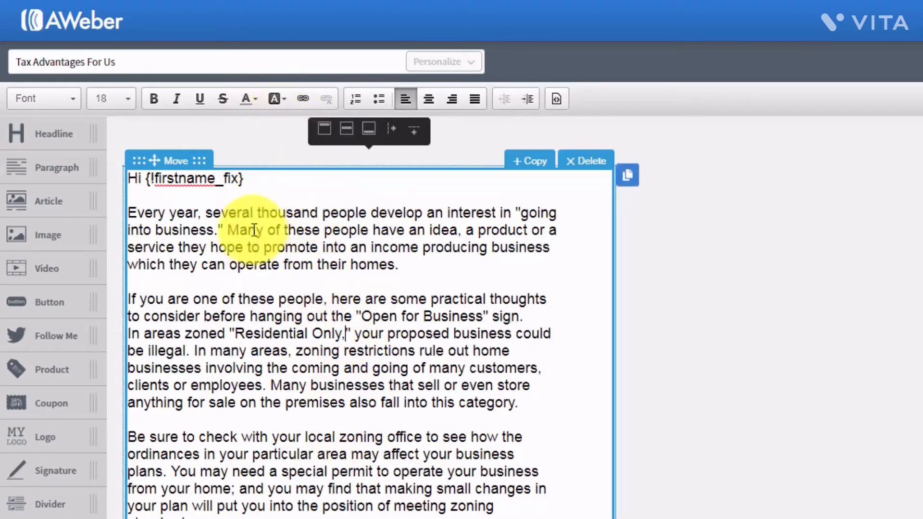
# - Highlight 'thousand people develop' with light yellow #F0F17F
pyautogui.moveTo(258, 212); pyautogui.dragTo(421, 210)
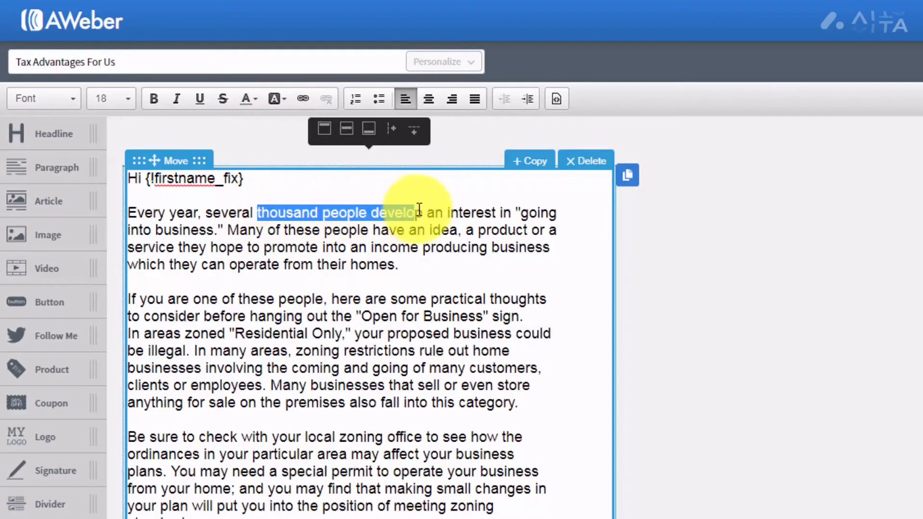
pyautogui.click(286, 100)
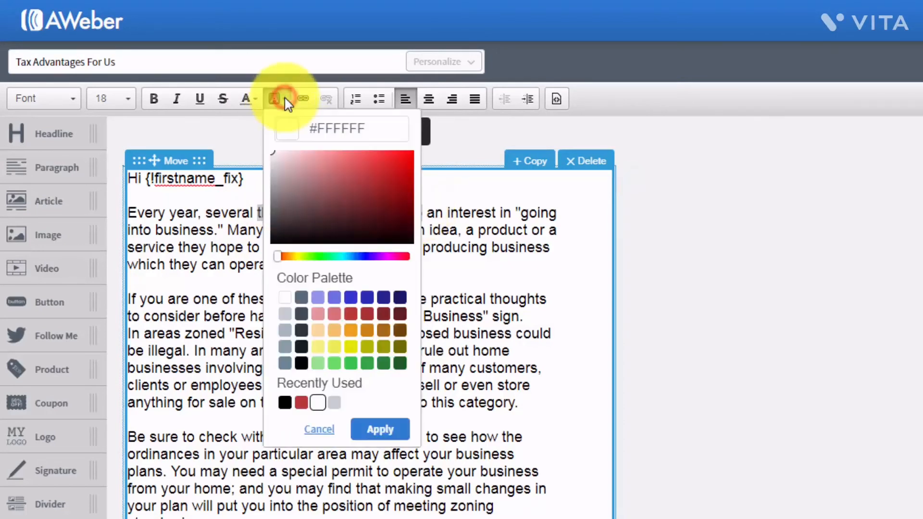
pyautogui.click(317, 346)
pyautogui.click(379, 430)
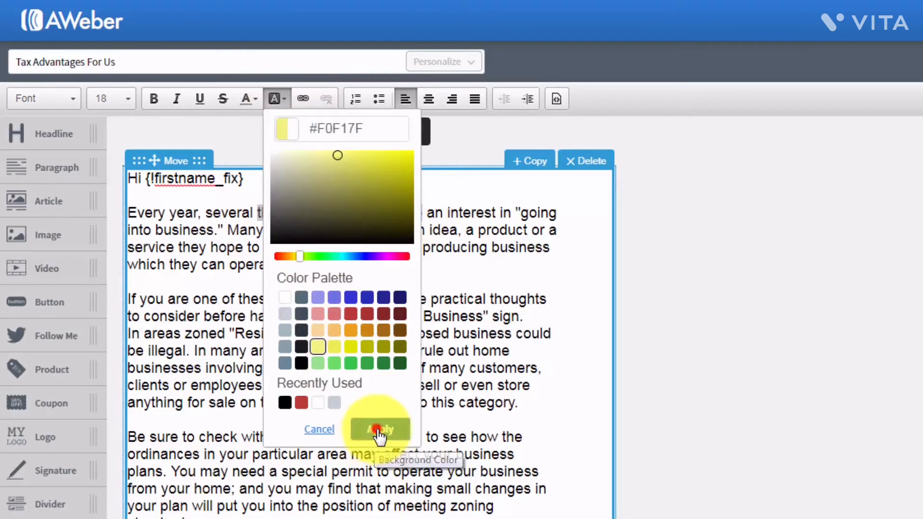
pyautogui.click(398, 333)
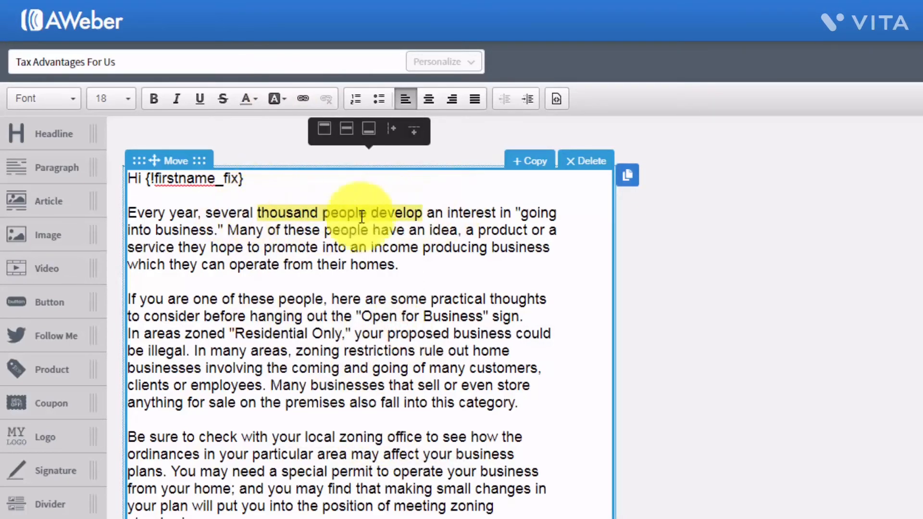
# - Remove the yellow highlight from 'thousand people develop' using the transparent swatch
pyautogui.moveTo(426, 212); pyautogui.dragTo(257, 213)
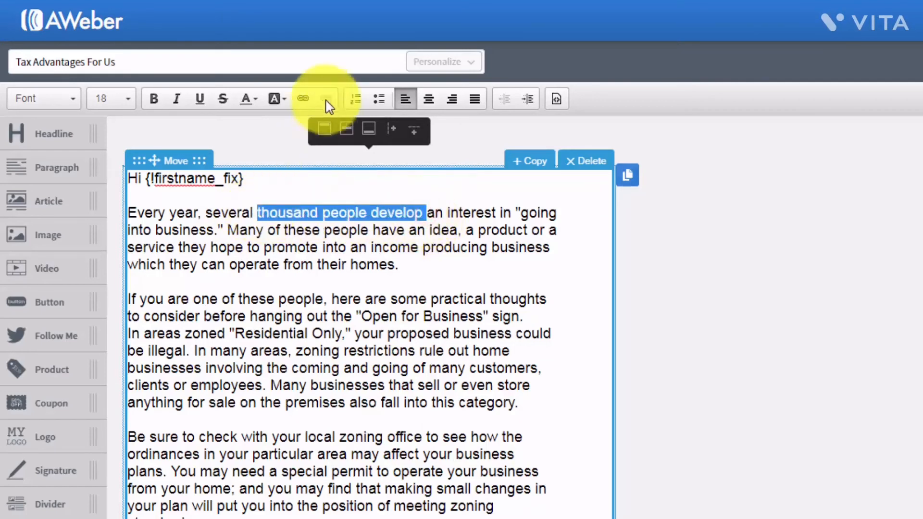
pyautogui.click(278, 99)
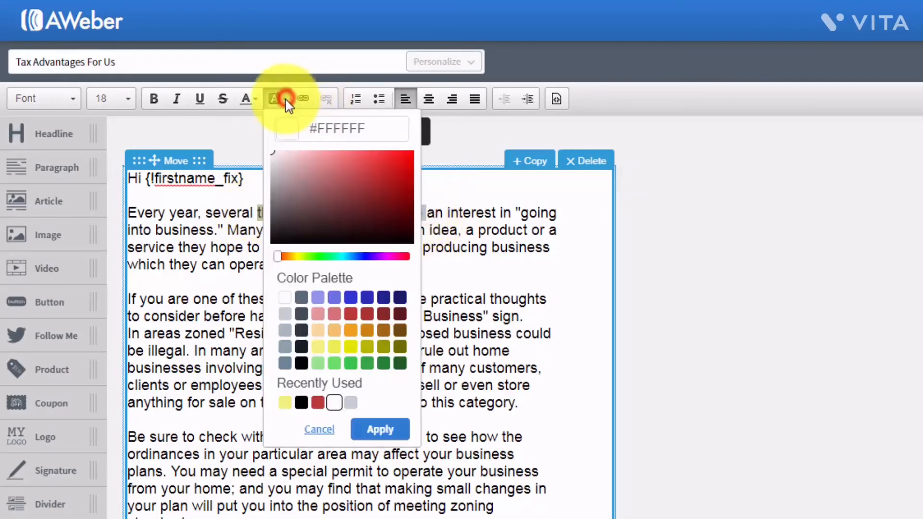
pyautogui.click(281, 296)
pyautogui.click(379, 429)
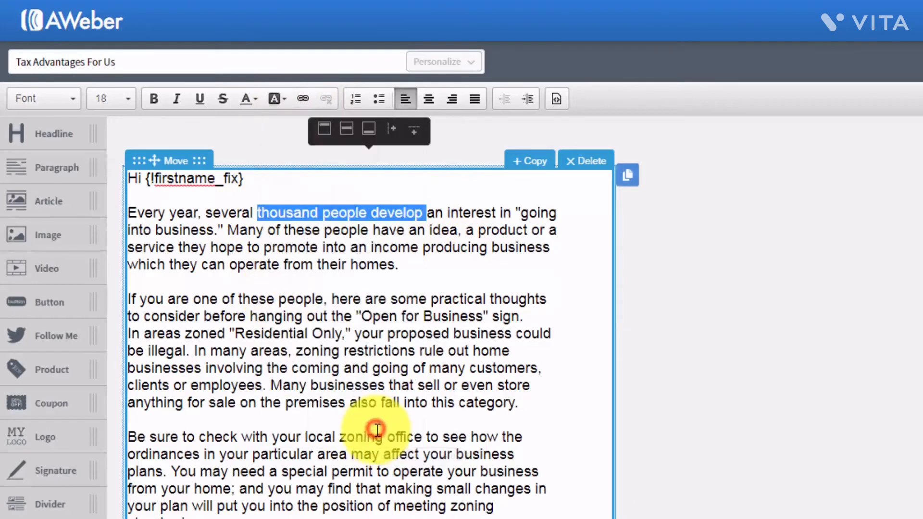
pyautogui.click(387, 351)
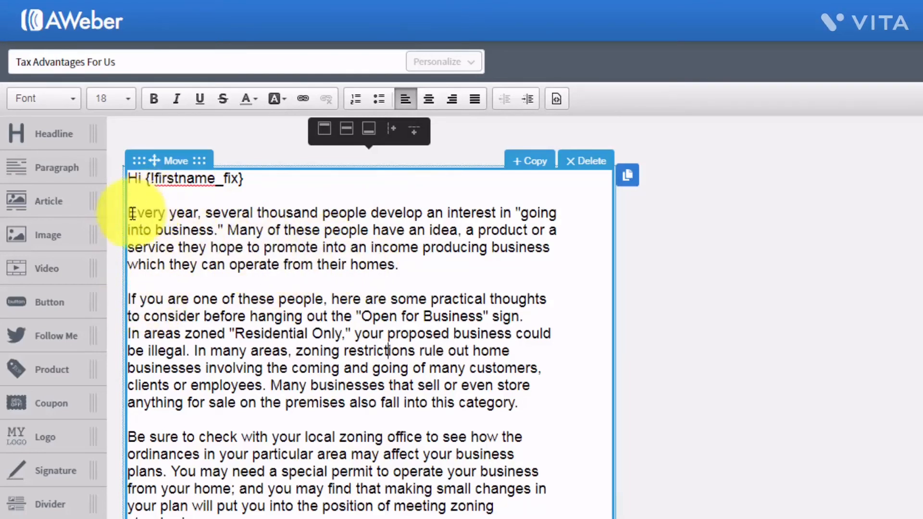
# - Turn off the numbered list on the opening 'Every year' paragraph
pyautogui.moveTo(130, 212); pyautogui.dragTo(386, 268)
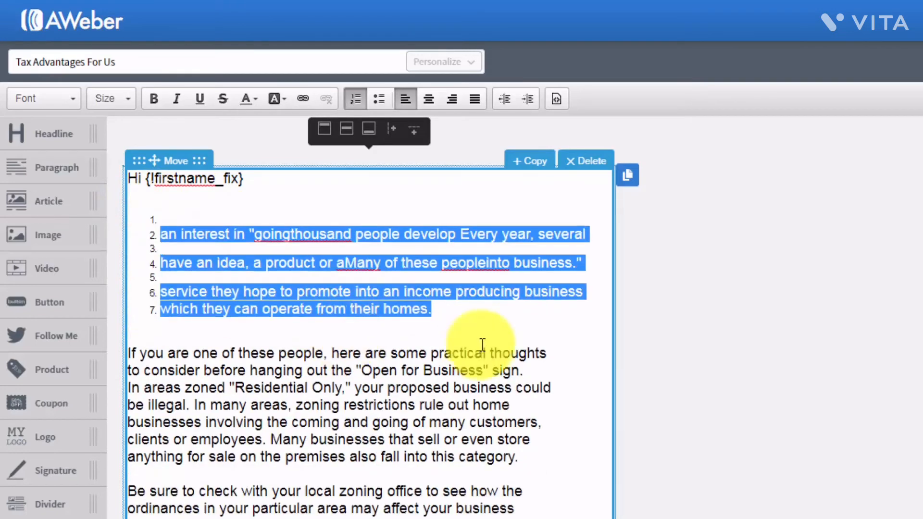
pyautogui.click(353, 97)
pyautogui.click(332, 295)
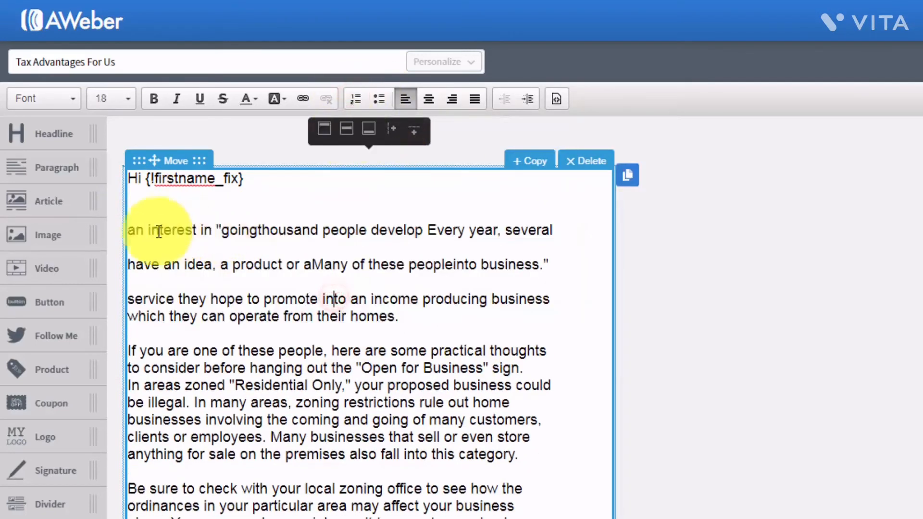
# - Delete the garbled opening lines from 'an interest in' through 'homes.'
pyautogui.moveTo(425, 320); pyautogui.dragTo(338, 299)
pyautogui.moveTo(287, 271); pyautogui.dragTo(125, 217)
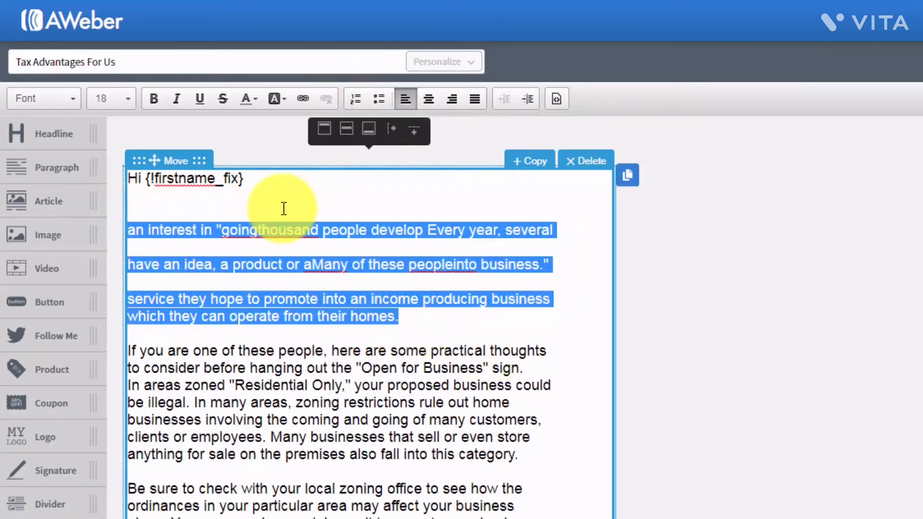
pyautogui.press('BackSpace')
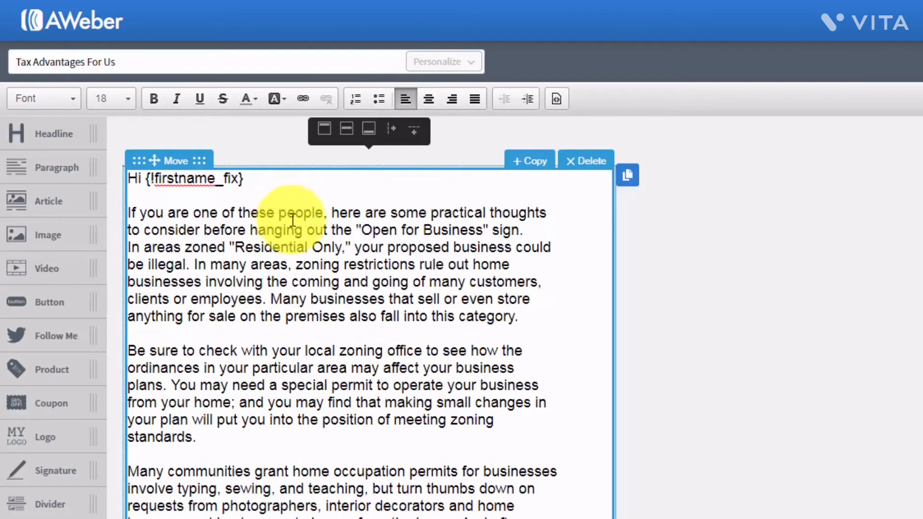
pyautogui.click(314, 261)
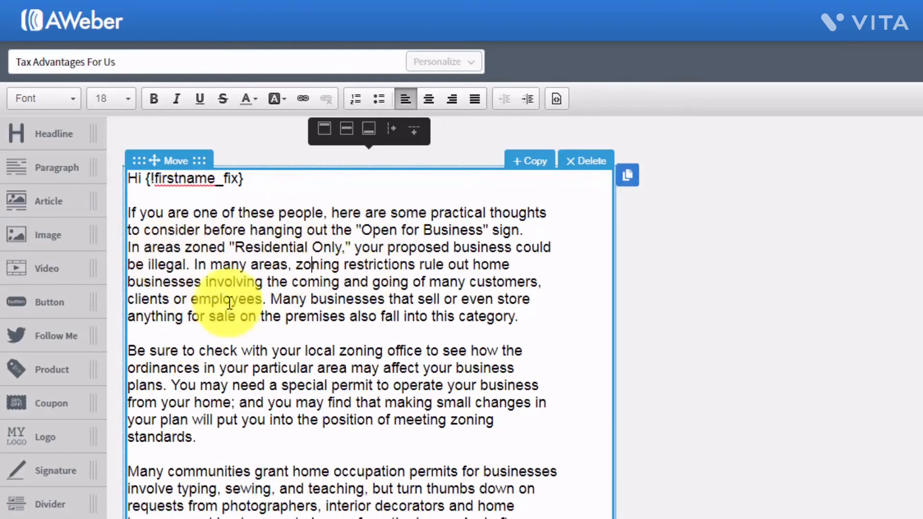
pyautogui.click(331, 292)
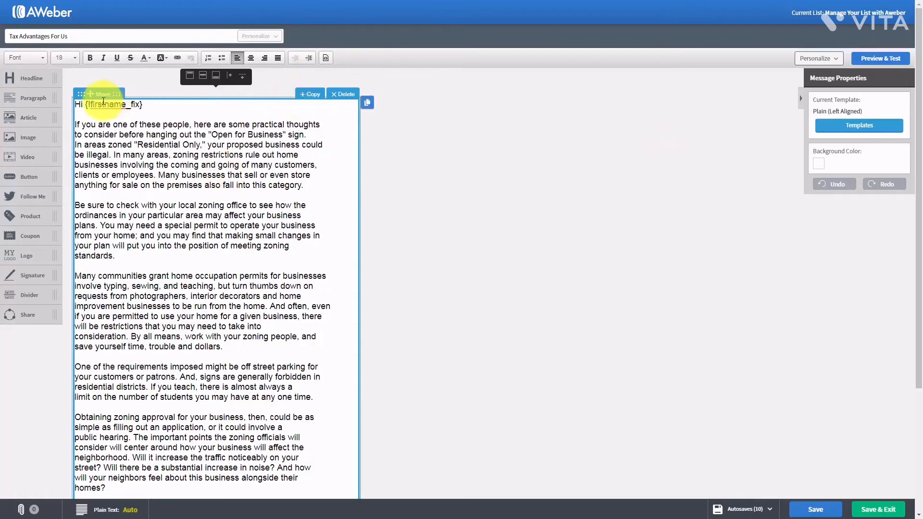
pyautogui.click(156, 106)
pyautogui.press('Return')
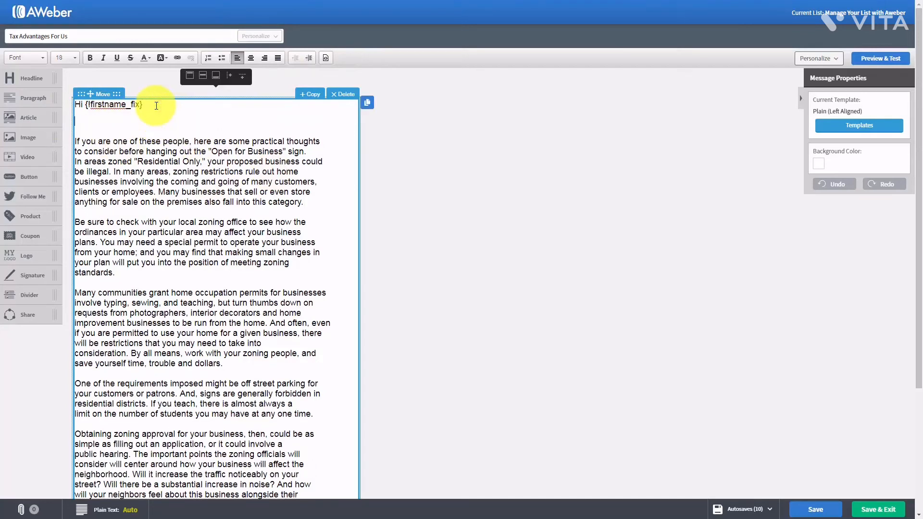
pyautogui.moveTo(20, 82); pyautogui.dragTo(19, 84)
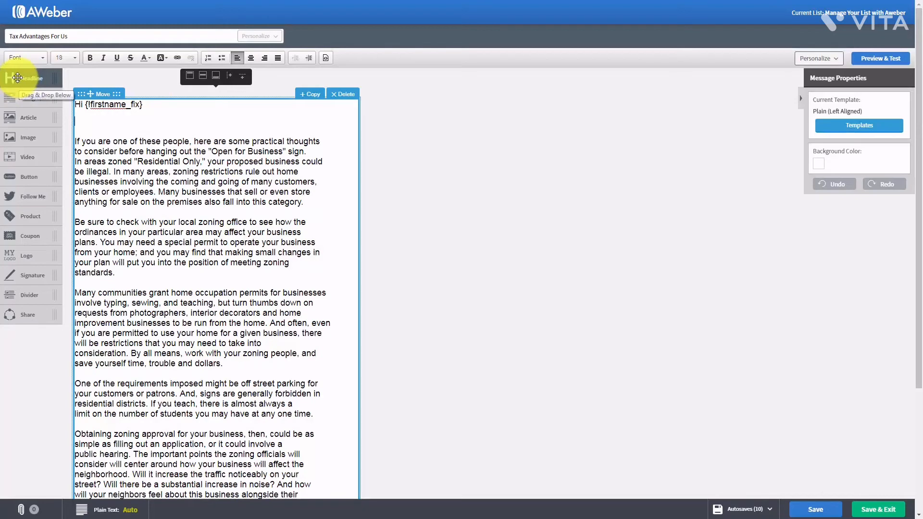
pyautogui.moveTo(18, 78); pyautogui.dragTo(102, 141)
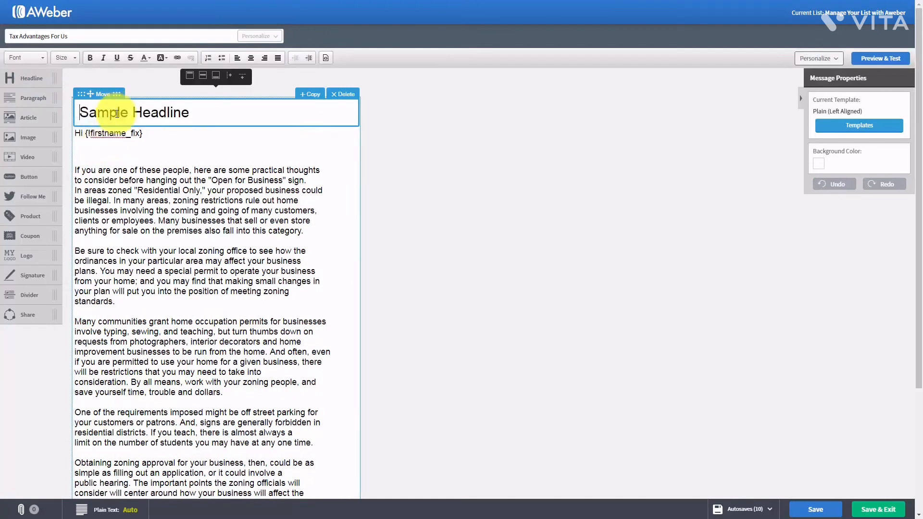
pyautogui.click(160, 115)
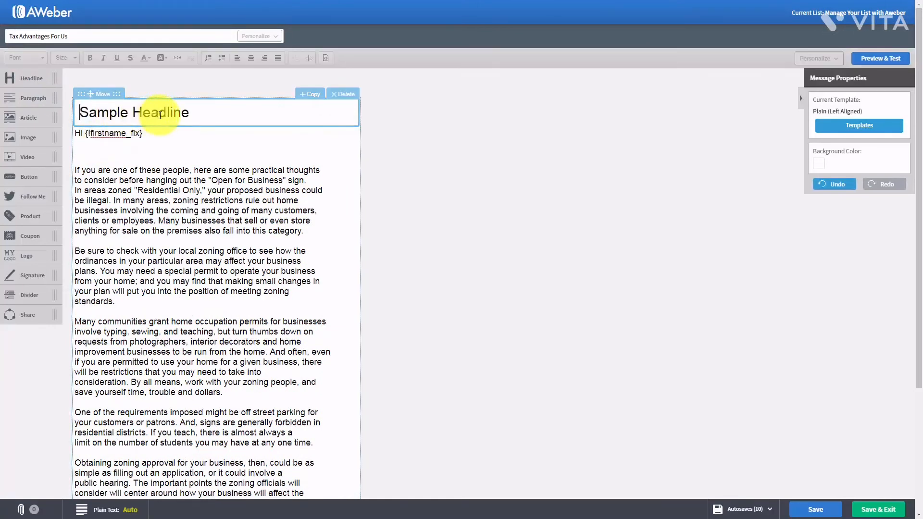
pyautogui.tripleClick(160, 116)
pyautogui.write('Tax Advantages')
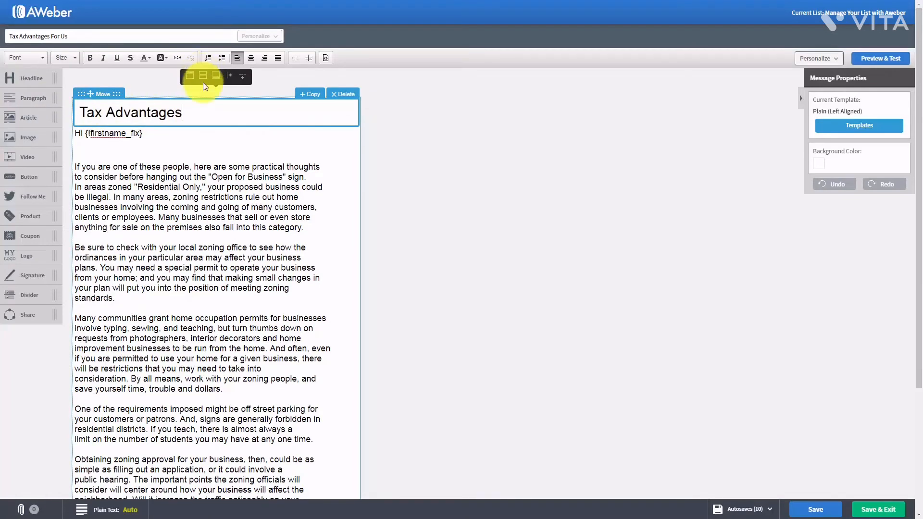
pyautogui.click(344, 94)
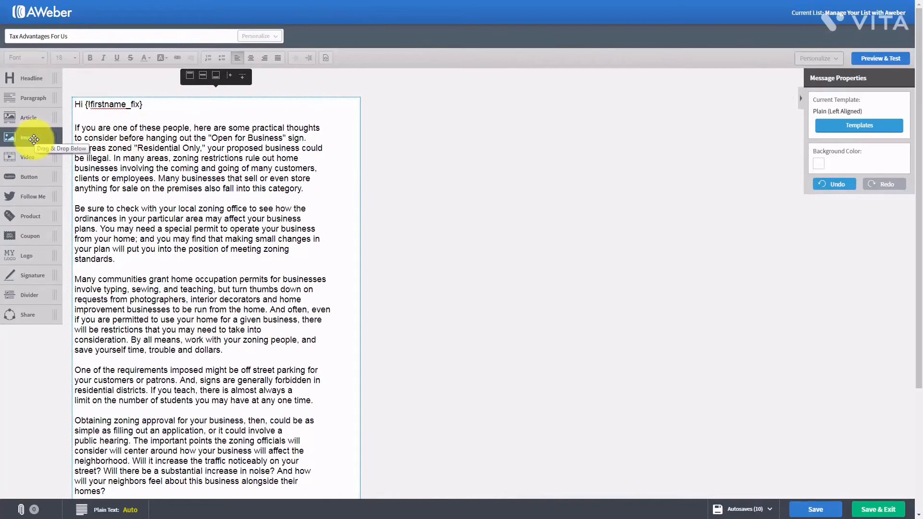
pyautogui.moveTo(33, 138); pyautogui.dragTo(133, 126)
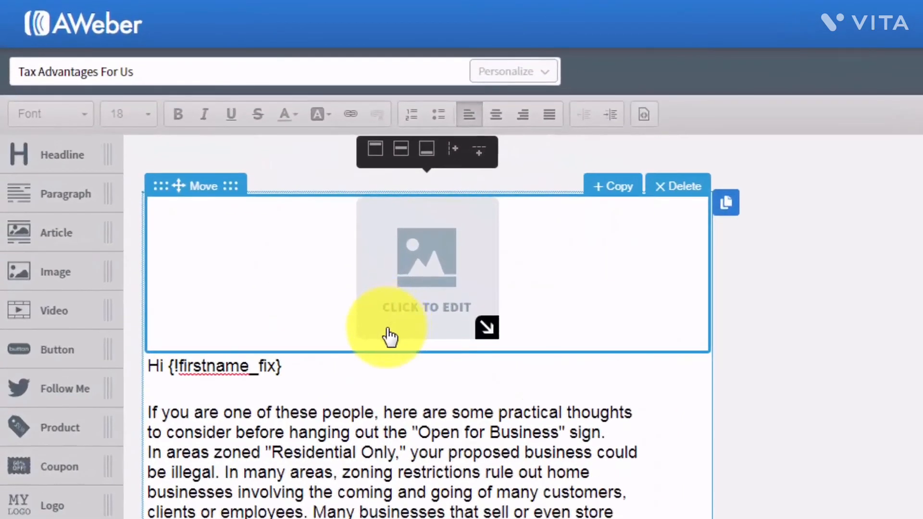
pyautogui.click(668, 189)
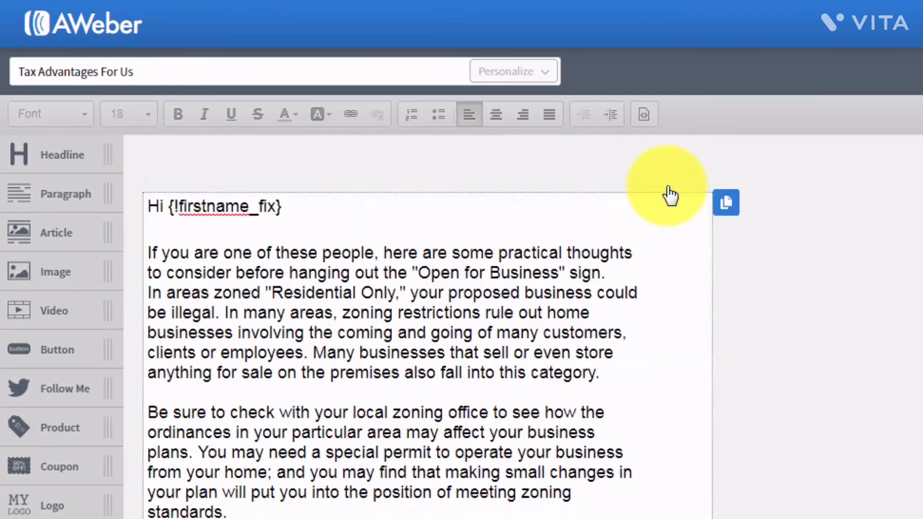
pyautogui.moveTo(66, 313); pyautogui.dragTo(240, 258)
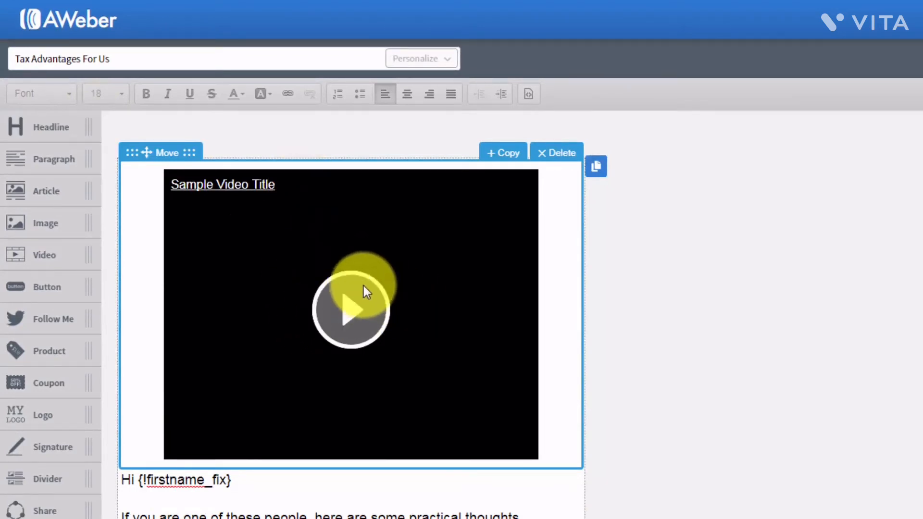
pyautogui.click(502, 252)
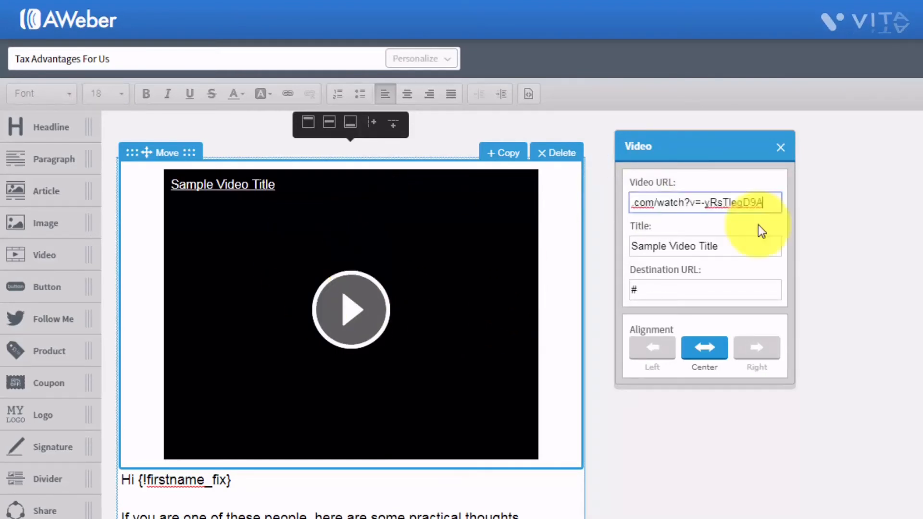
pyautogui.click(757, 225)
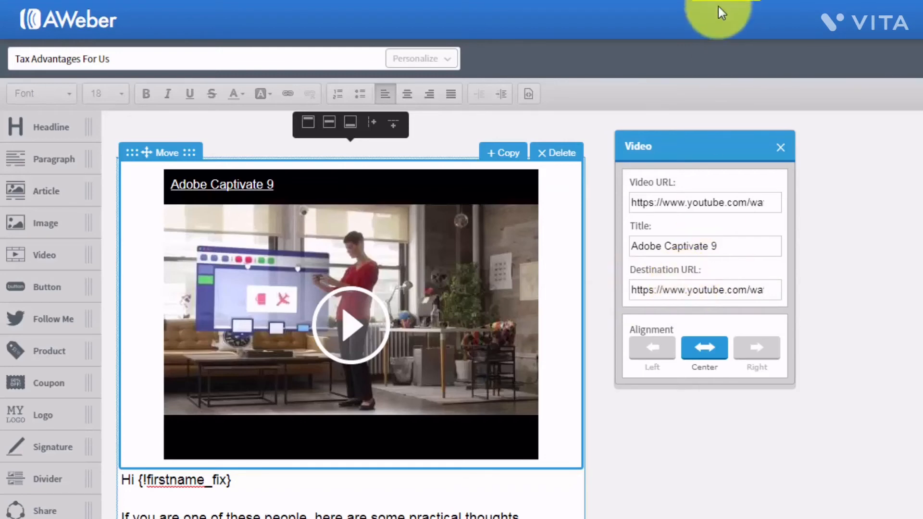
pyautogui.click(552, 154)
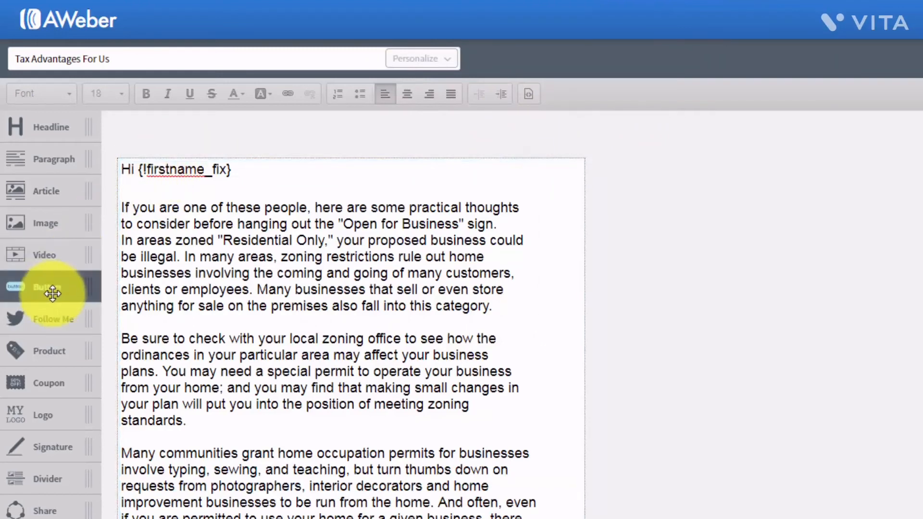
pyautogui.moveTo(50, 290); pyautogui.dragTo(245, 213)
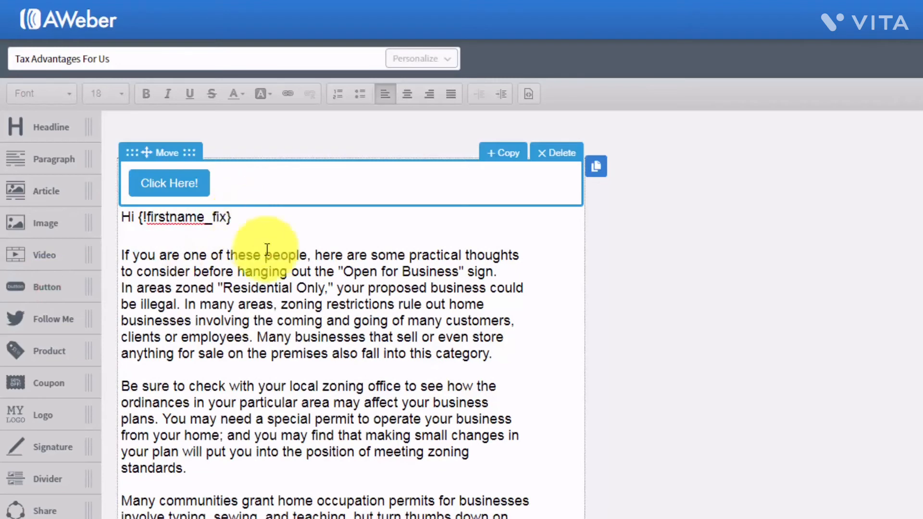
pyautogui.click(181, 182)
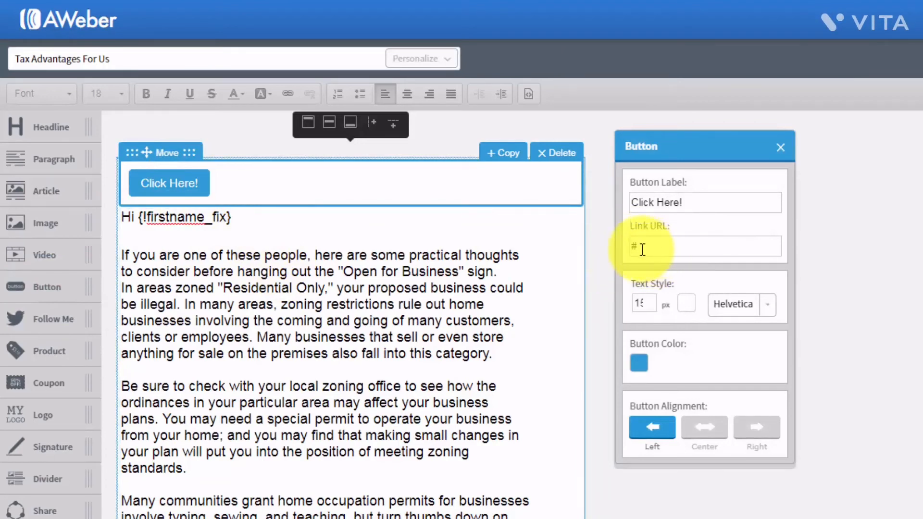
pyautogui.click(780, 150)
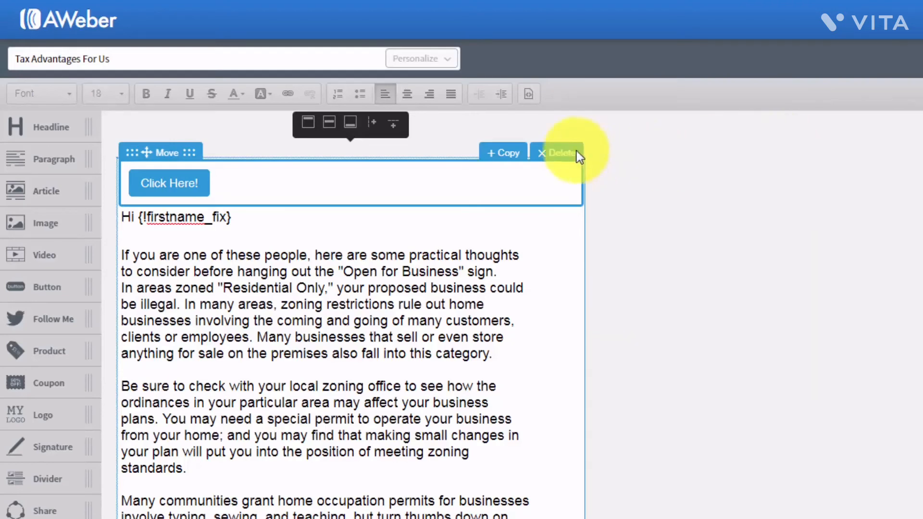
pyautogui.click(563, 153)
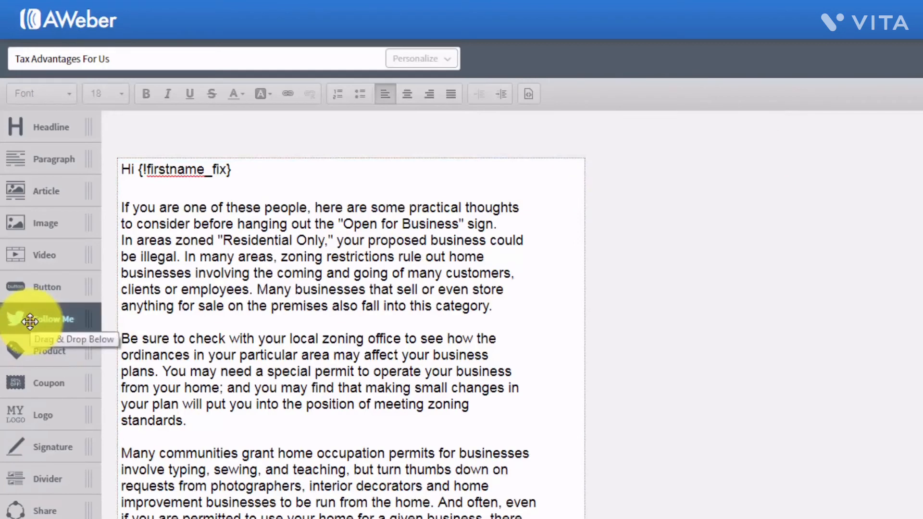
pyautogui.moveTo(30, 321); pyautogui.dragTo(151, 201)
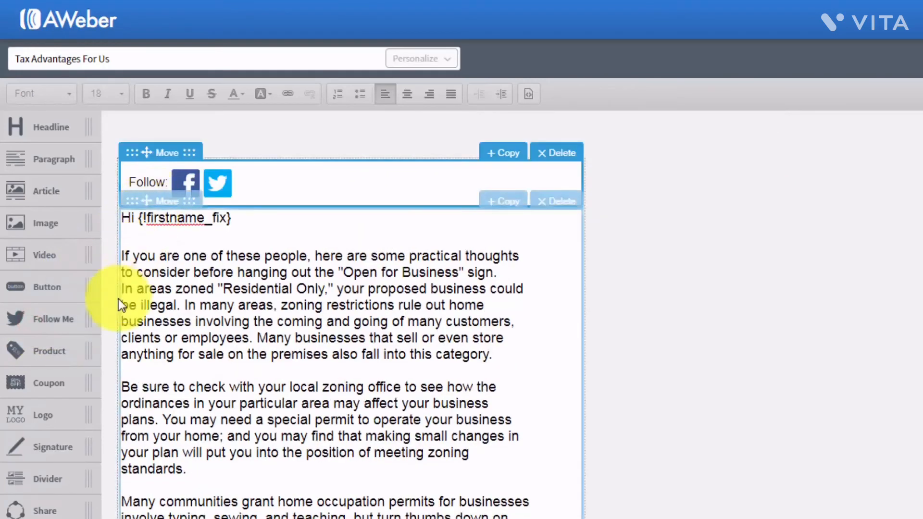
pyautogui.click(189, 182)
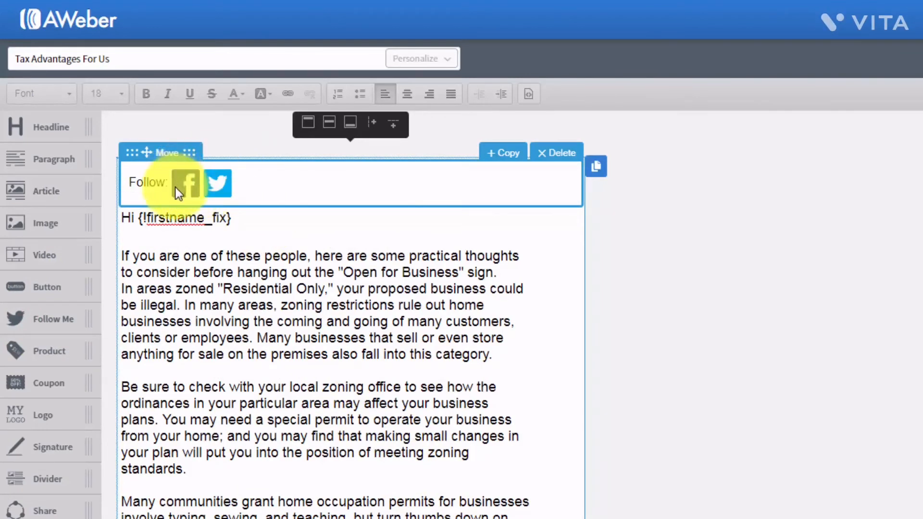
pyautogui.click(550, 157)
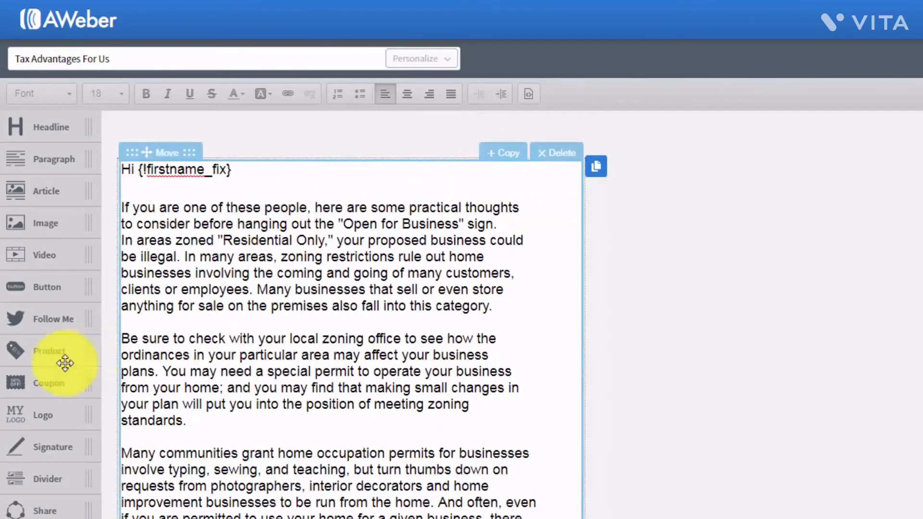
# - Add a product block above the greeting and inspect its image, title and Buy Now settings
pyautogui.moveTo(43, 360); pyautogui.dragTo(219, 214)
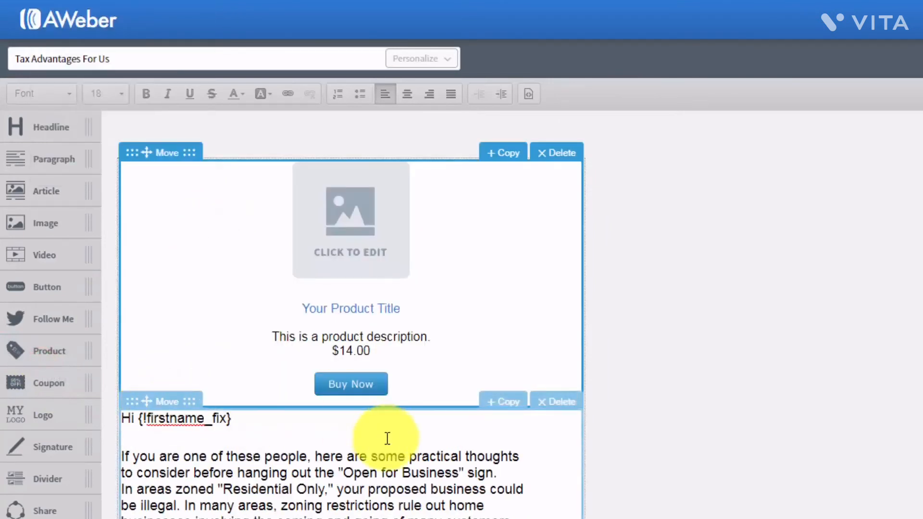
pyautogui.click(349, 245)
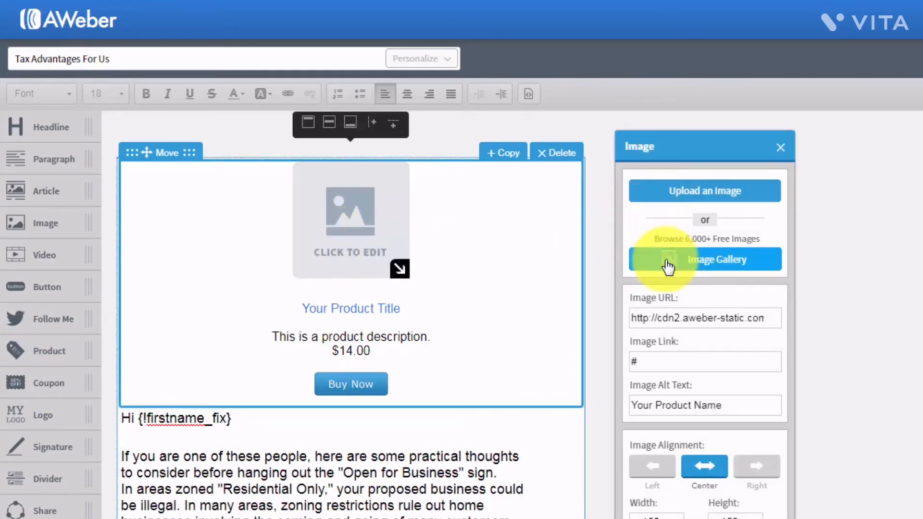
pyautogui.click(777, 146)
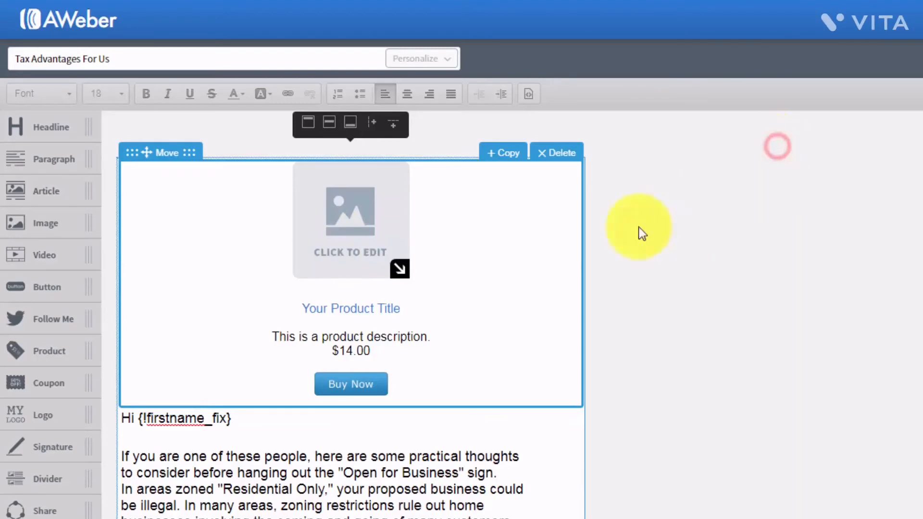
pyautogui.click(385, 309)
pyautogui.click(360, 383)
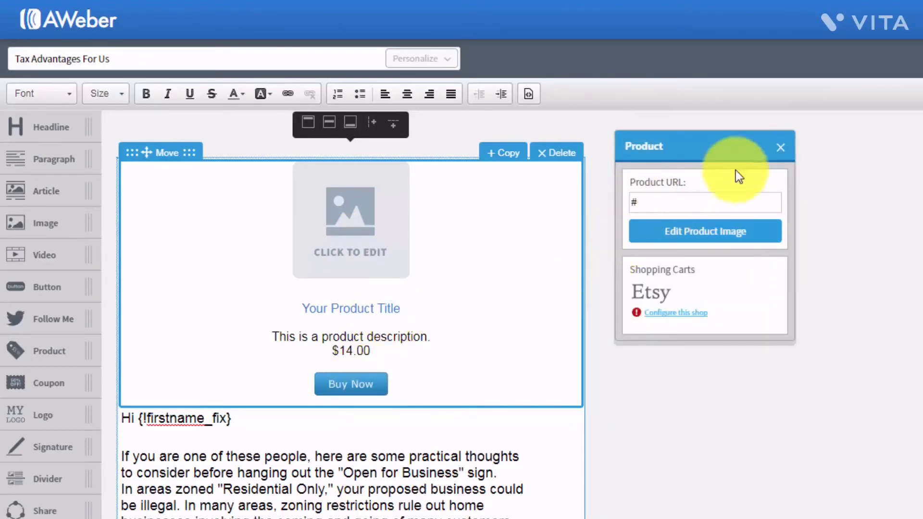
pyautogui.click(778, 155)
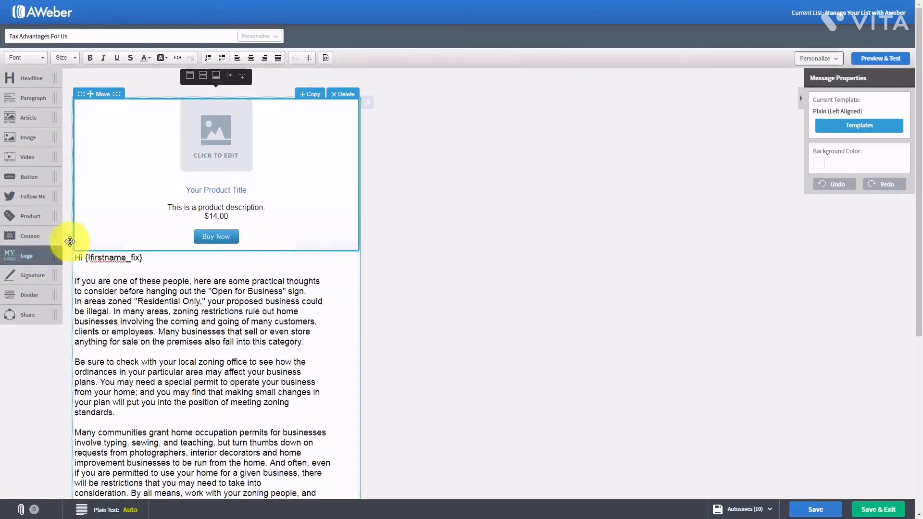
# - Remove the product block, then add a coupon block, view its border settings, and delete it
pyautogui.click(343, 95)
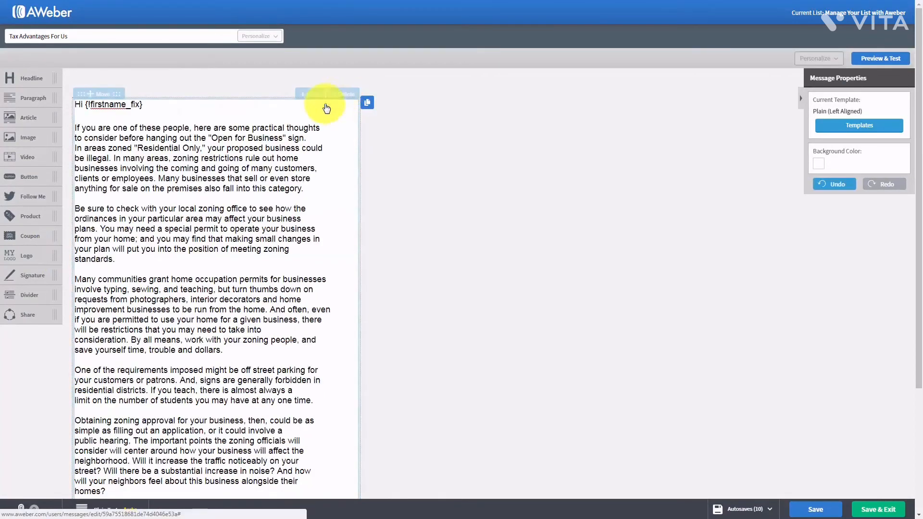
pyautogui.moveTo(23, 236); pyautogui.dragTo(198, 132)
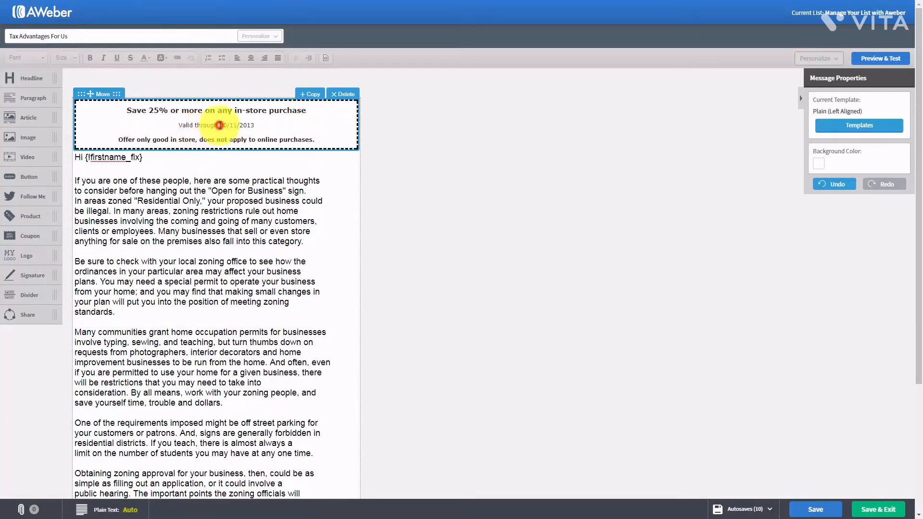
pyautogui.click(220, 126)
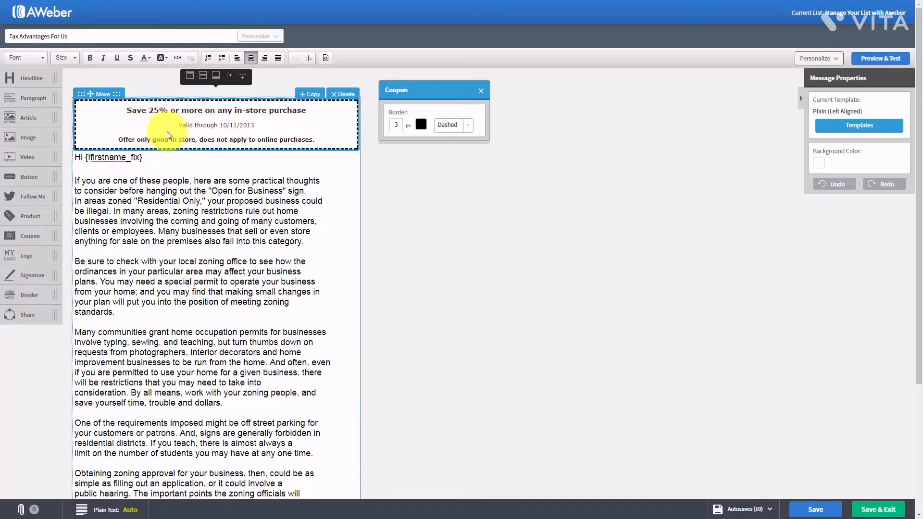
pyautogui.click(480, 90)
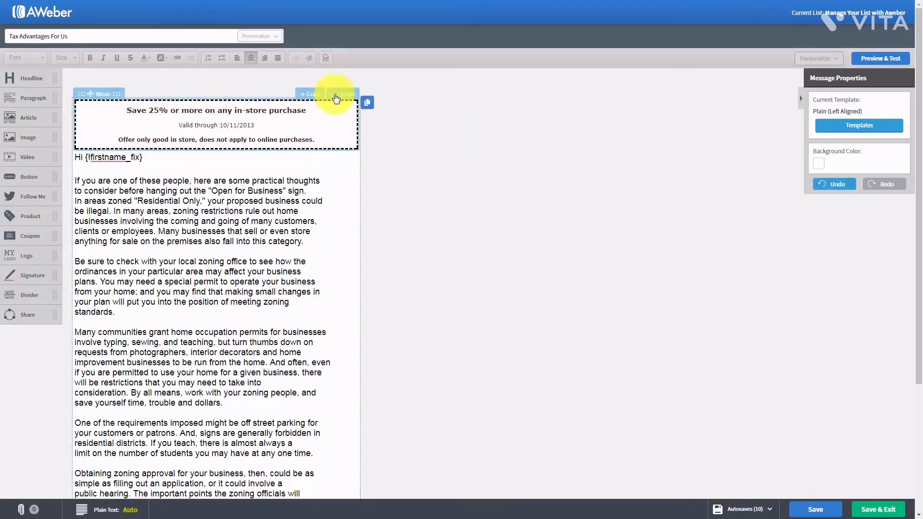
pyautogui.click(337, 95)
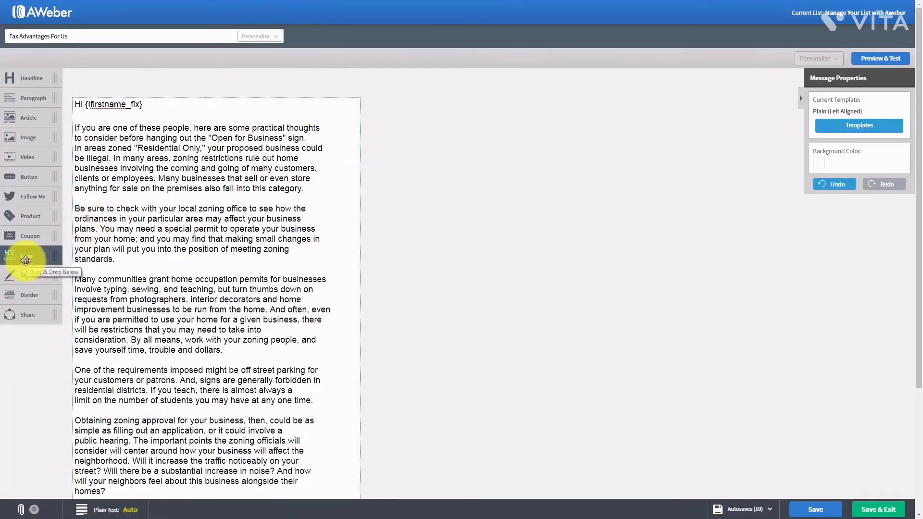
# - Insert a logo image above the greeting, shrink it, then delete the logo block
pyautogui.moveTo(25, 261); pyautogui.dragTo(120, 144)
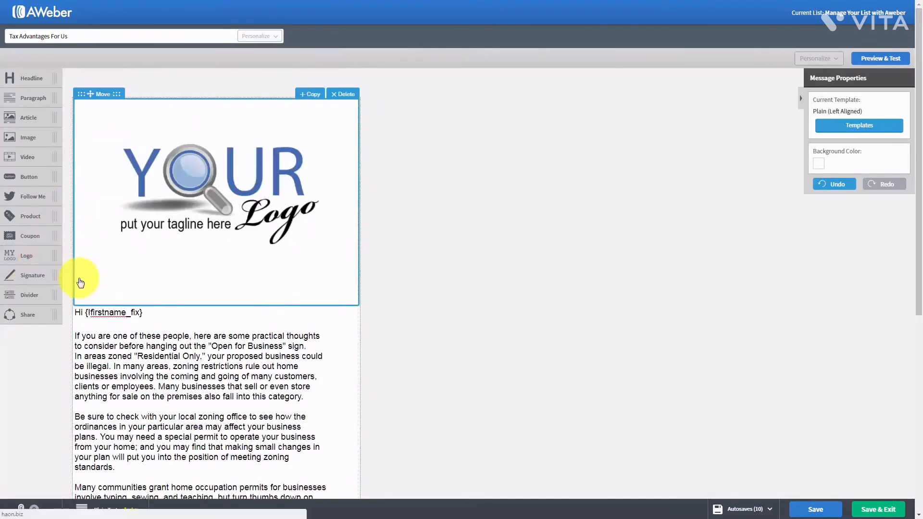
pyautogui.click(206, 187)
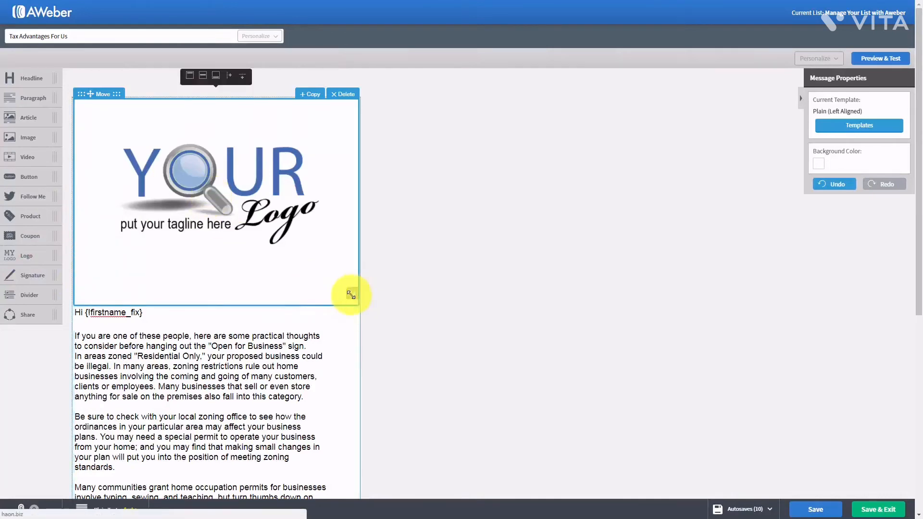
pyautogui.moveTo(351, 294); pyautogui.dragTo(226, 185)
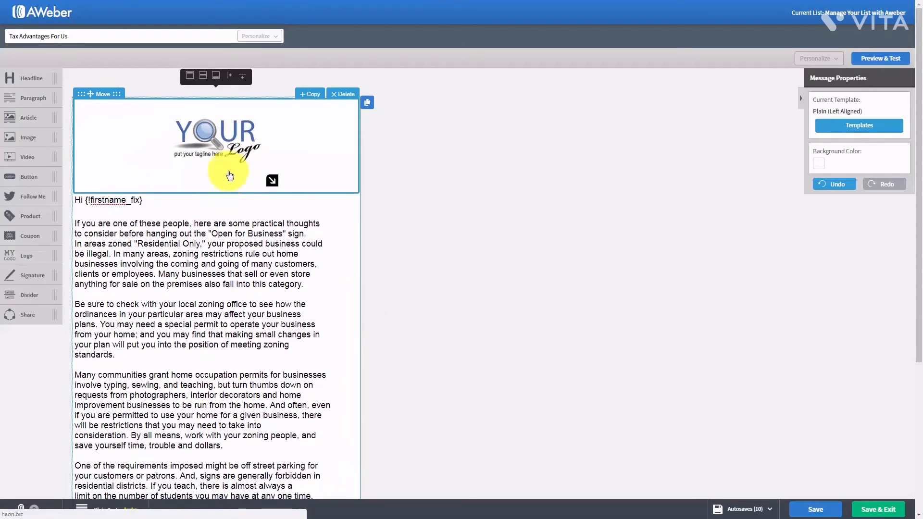
pyautogui.click(231, 163)
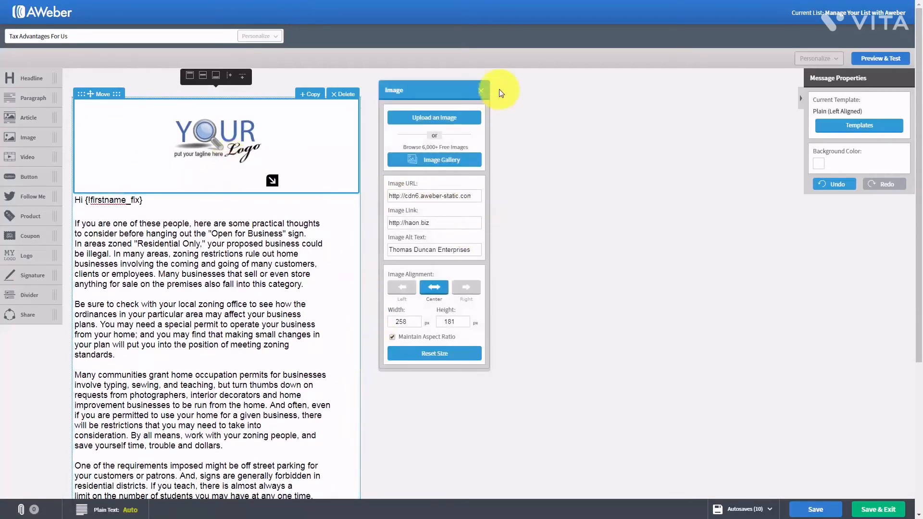
pyautogui.click(478, 89)
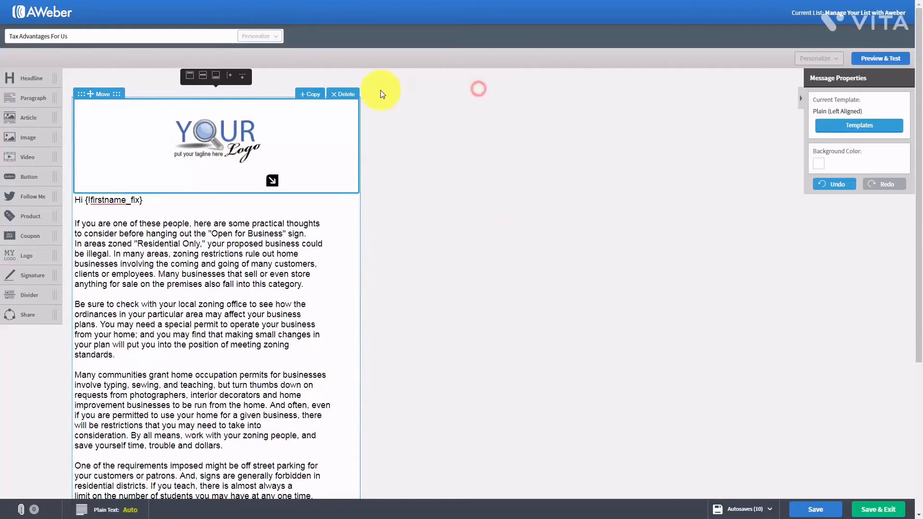
pyautogui.click(354, 96)
pyautogui.click(190, 188)
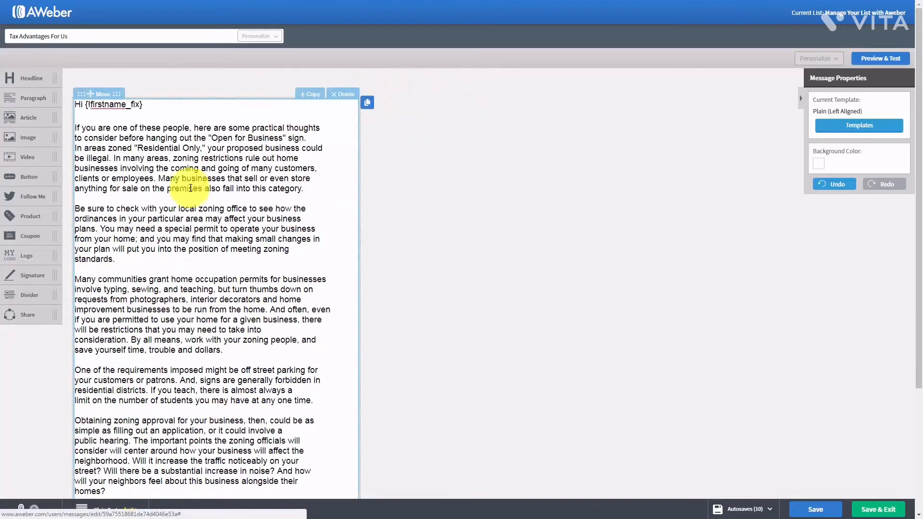
# - Add a signature block below the text, then delete it
pyautogui.scroll(-2, 159, 279)
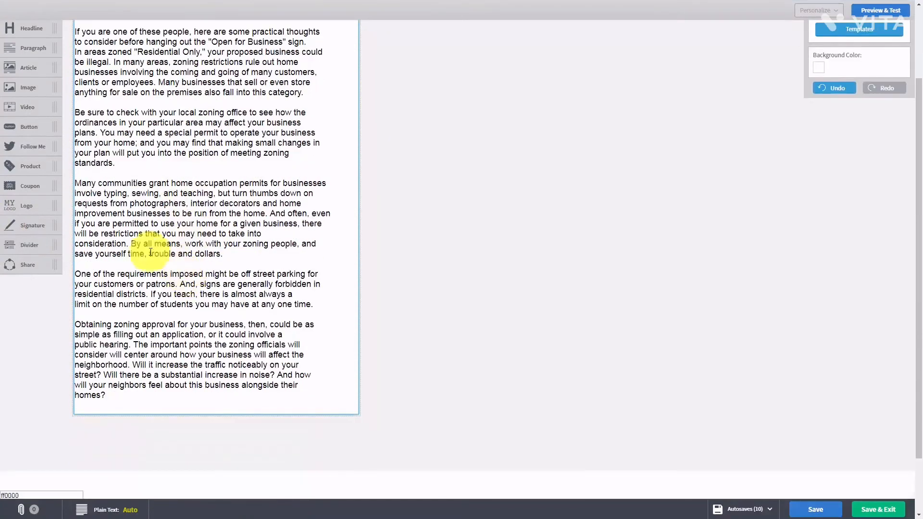
pyautogui.moveTo(21, 227)
pyautogui.mouseDown()
pyautogui.moveTo(103, 323)
pyautogui.moveTo(131, 387)
pyautogui.mouseUp()
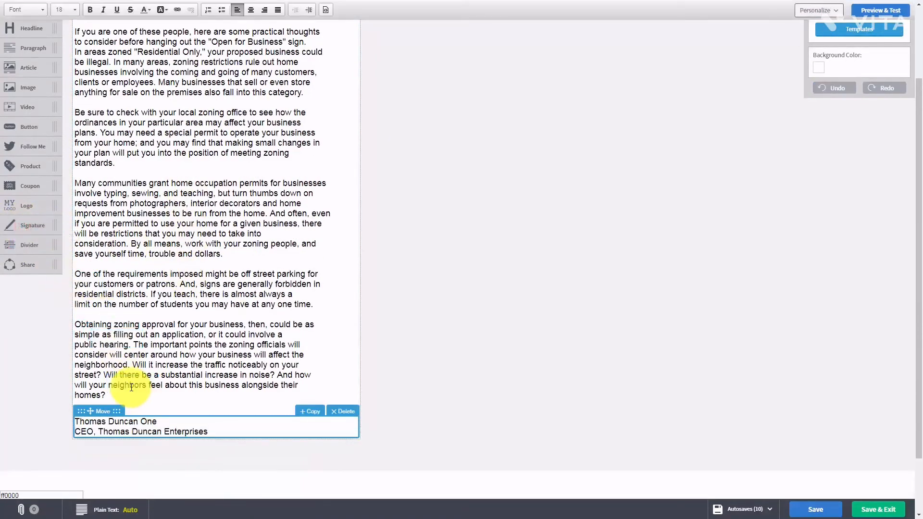
pyautogui.click(342, 410)
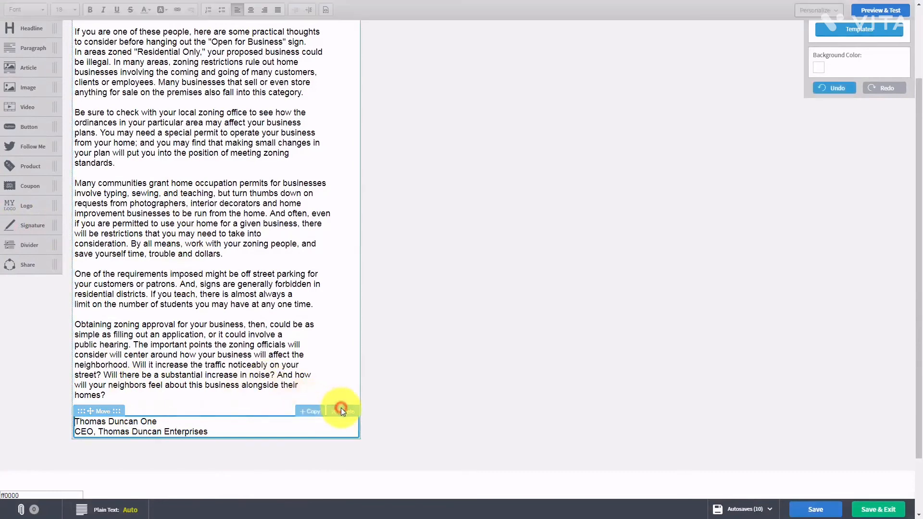
pyautogui.click(340, 412)
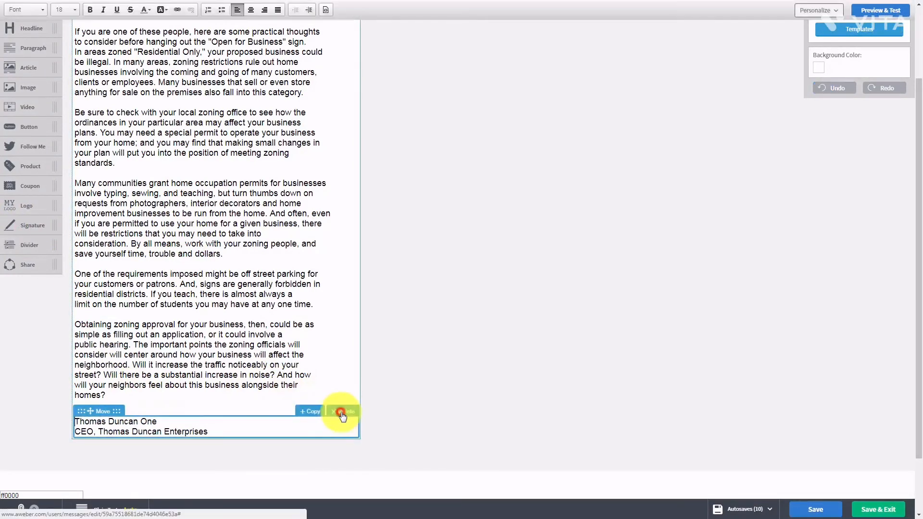
pyautogui.click(342, 412)
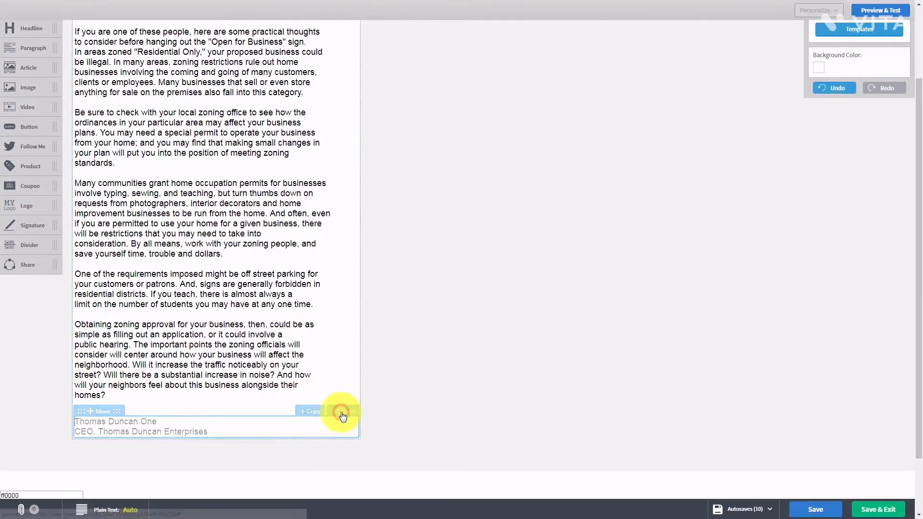
# - Add and remove a dashed divider, then place a social Share bar below the text
pyautogui.moveTo(24, 241); pyautogui.dragTo(104, 325)
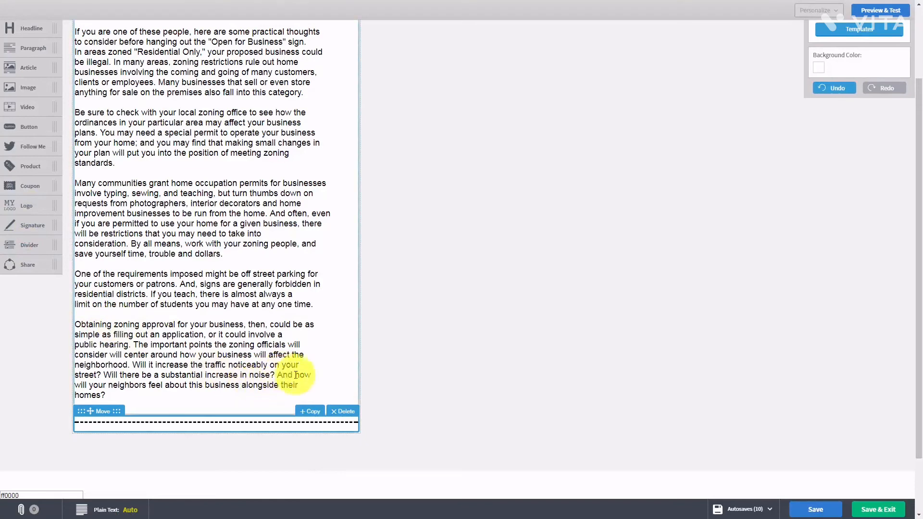
pyautogui.click(337, 410)
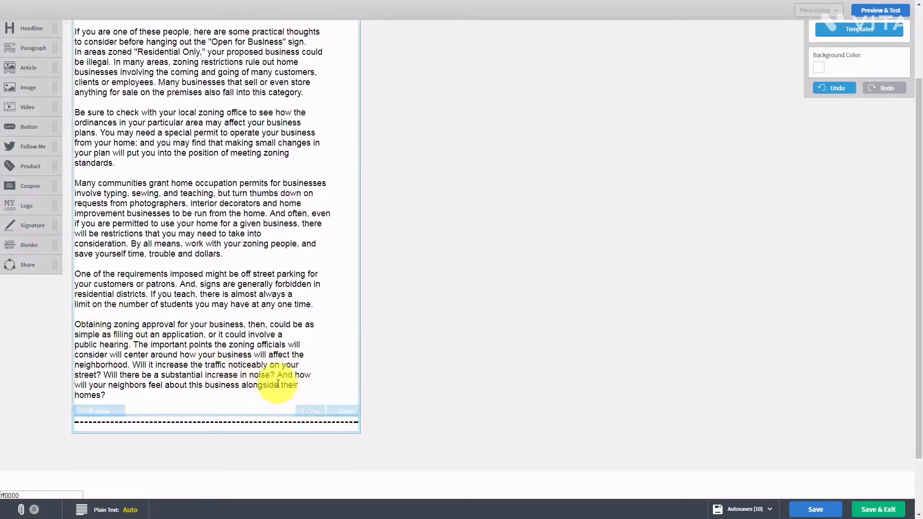
pyautogui.click(219, 358)
pyautogui.scroll(-1, 270, 384)
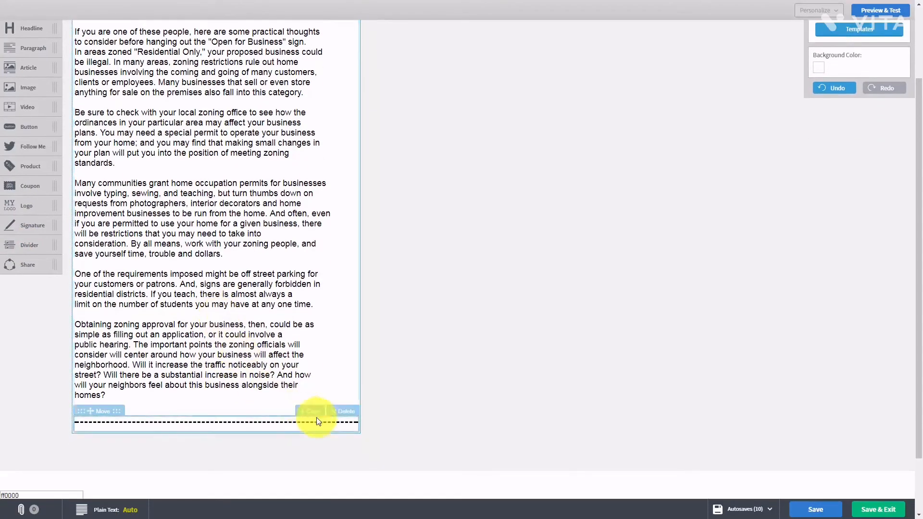
pyautogui.click(341, 414)
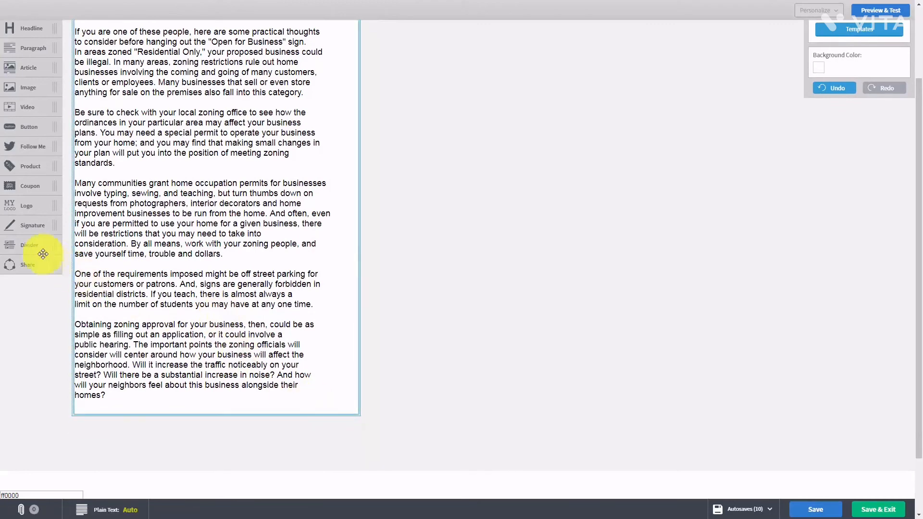
pyautogui.moveTo(21, 264); pyautogui.dragTo(168, 436)
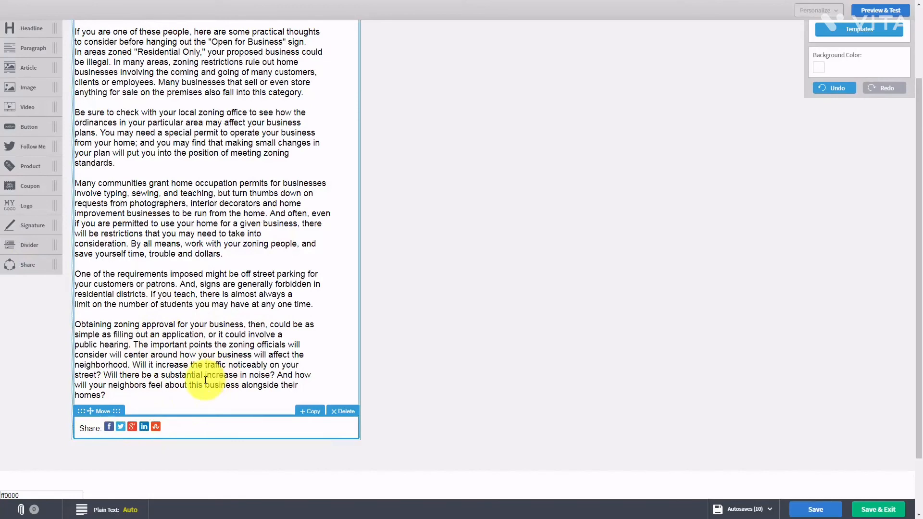
pyautogui.scroll(3, 206, 380)
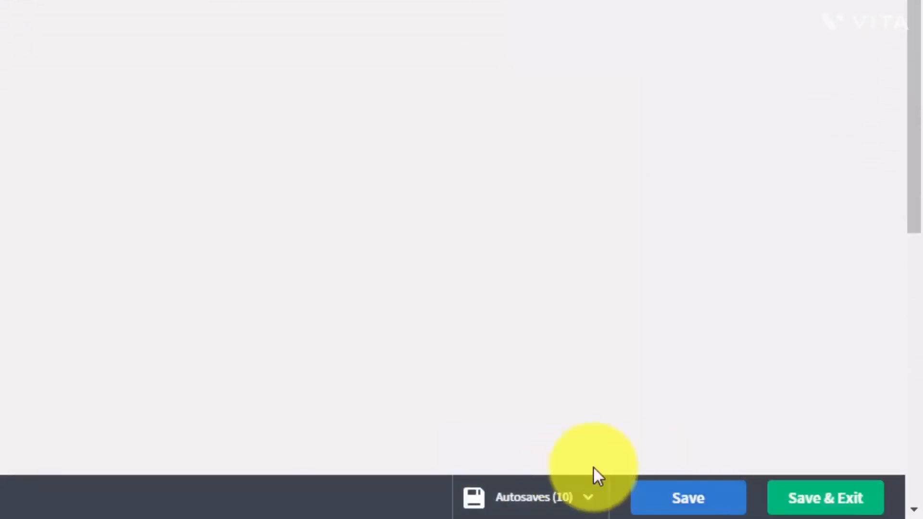
# - Review the autosaved versions of Tax Advantages For Us, then save it to the Drafts list
pyautogui.click(587, 497)
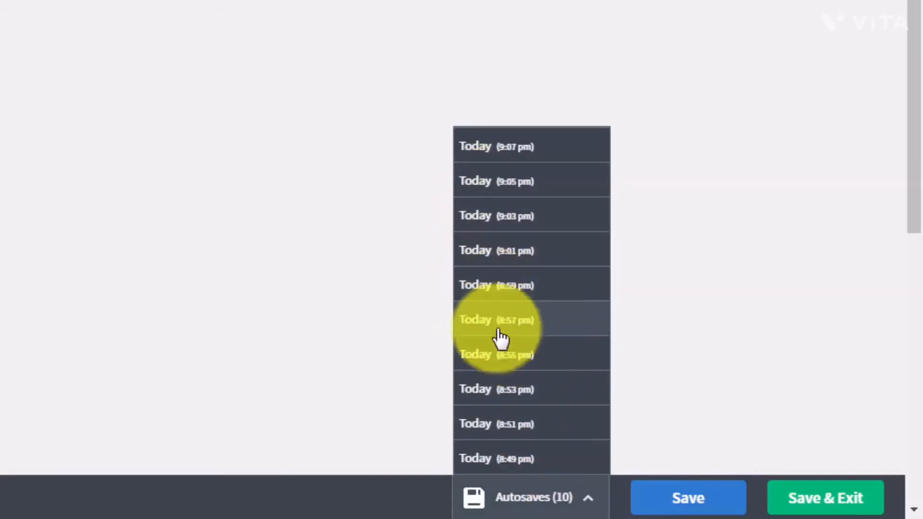
pyautogui.click(731, 352)
pyautogui.scroll(-10, 661, 470)
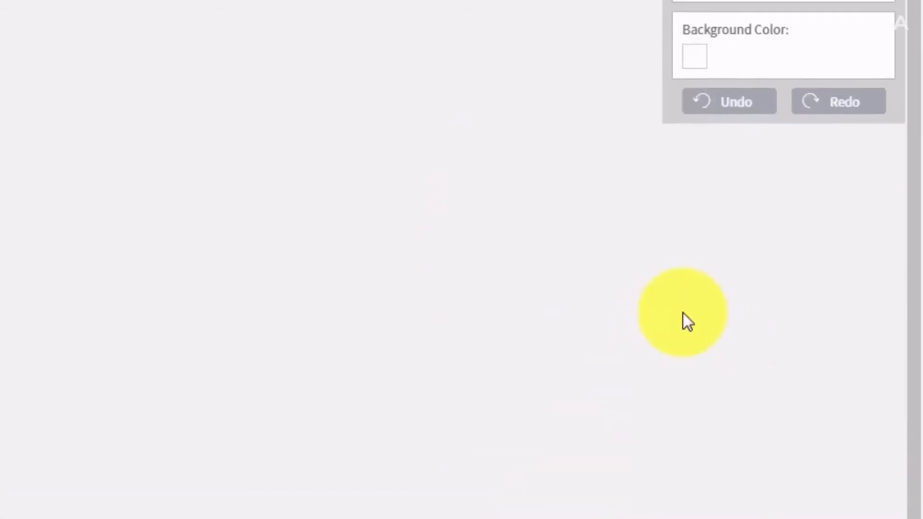
pyautogui.scroll(5, 716, 337)
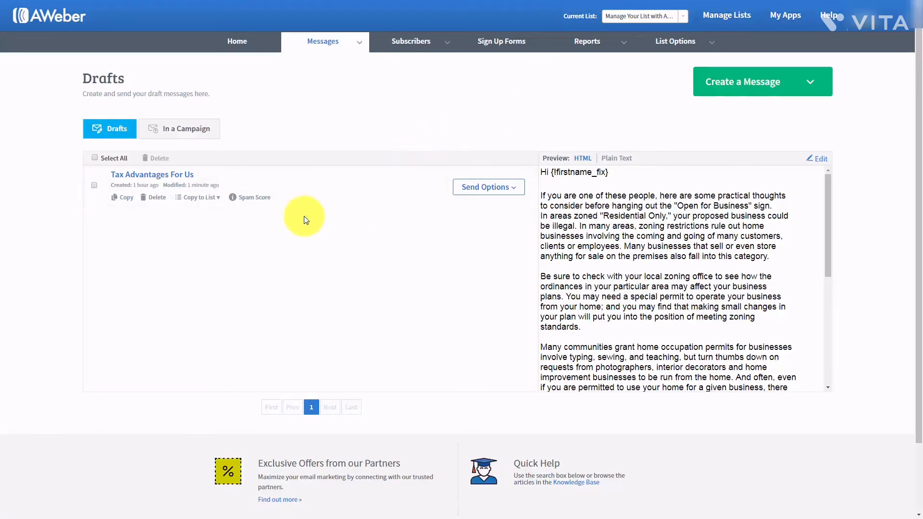
# - Add the Tax Advantages For Us draft to the Legacy Follow Up Series as follow-up 1, sent immediately
pyautogui.click(514, 190)
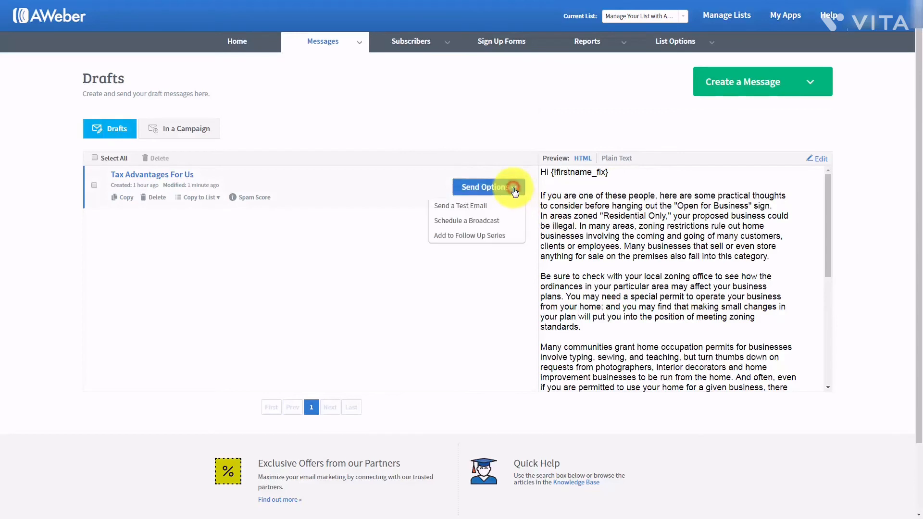
pyautogui.click(451, 236)
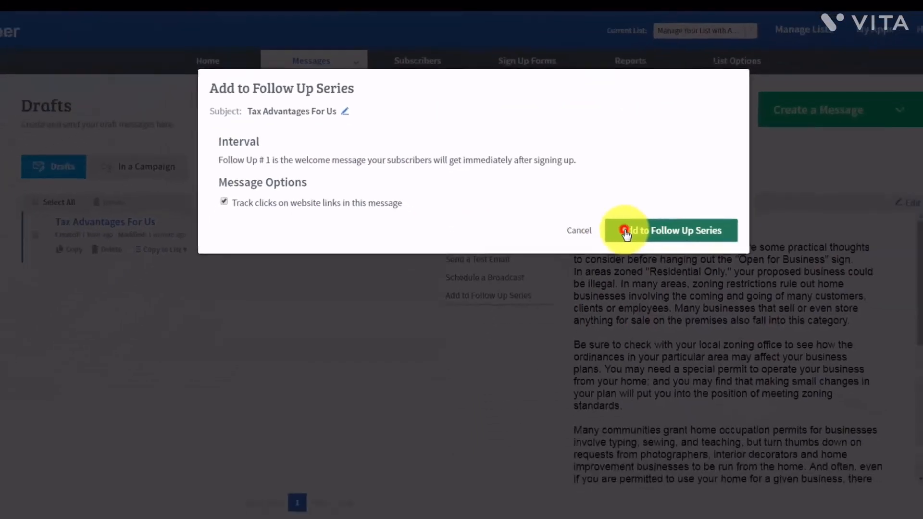
pyautogui.click(734, 365)
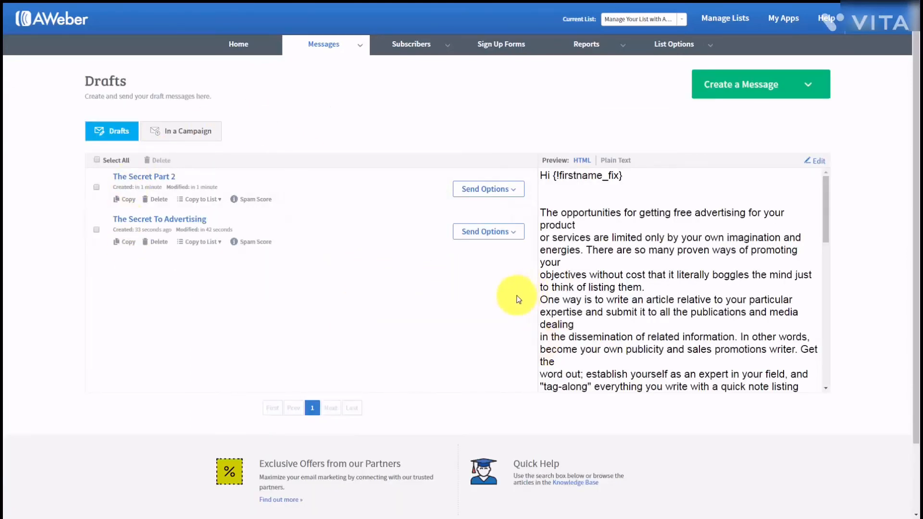
# - Start adding The Secret To Advertising to the follow-up series with a 1-day interval
pyautogui.click(514, 235)
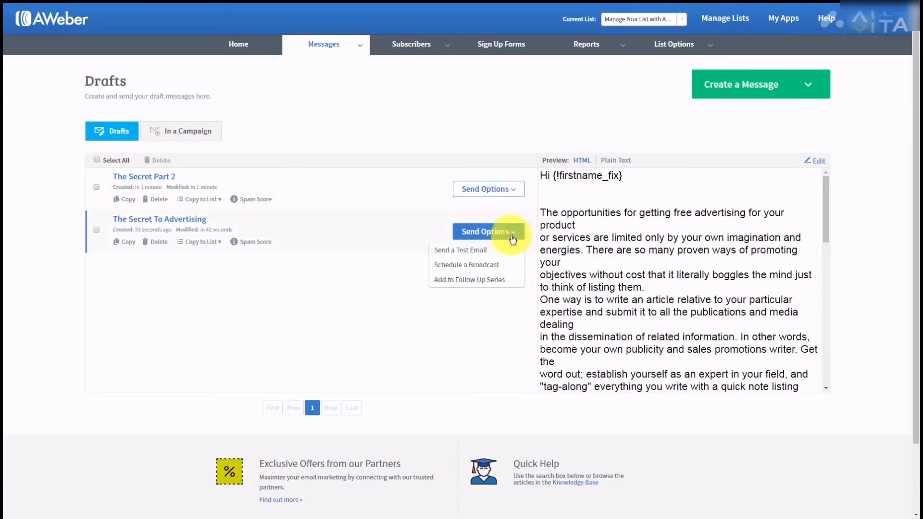
pyautogui.click(468, 284)
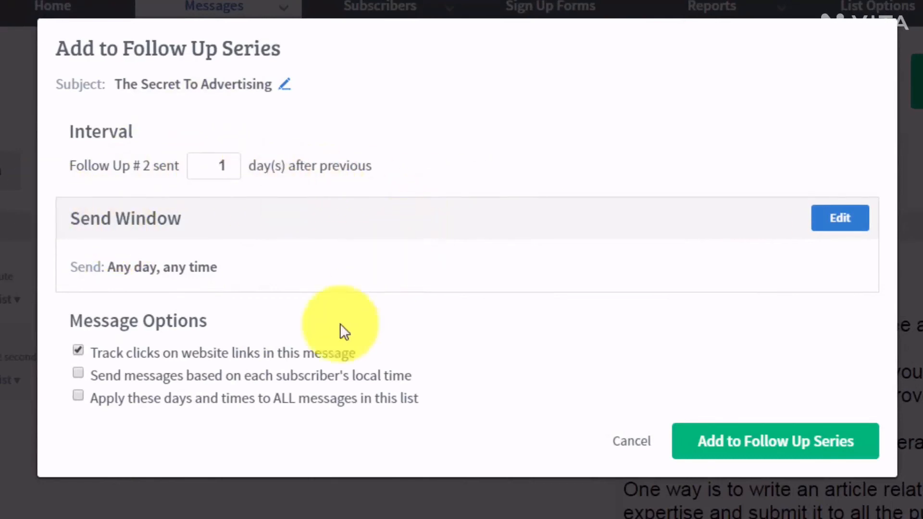
pyautogui.doubleClick(219, 165)
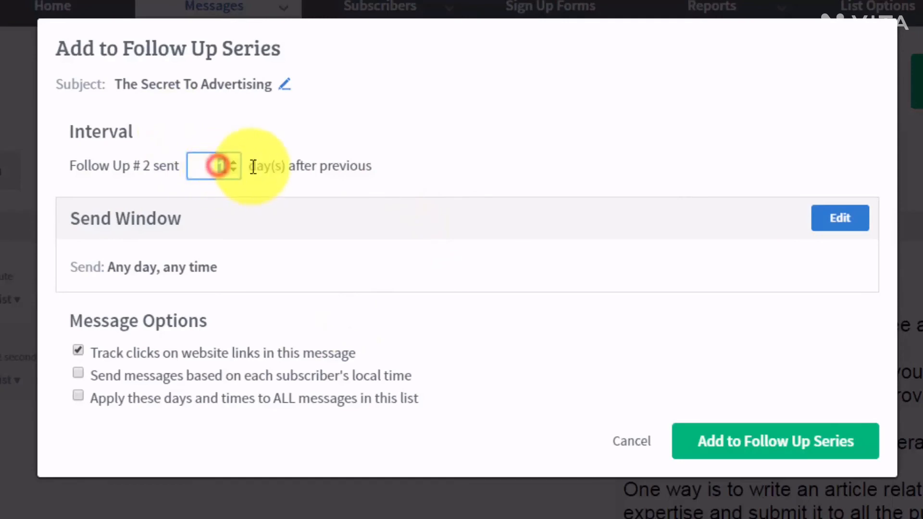
pyautogui.write('2')
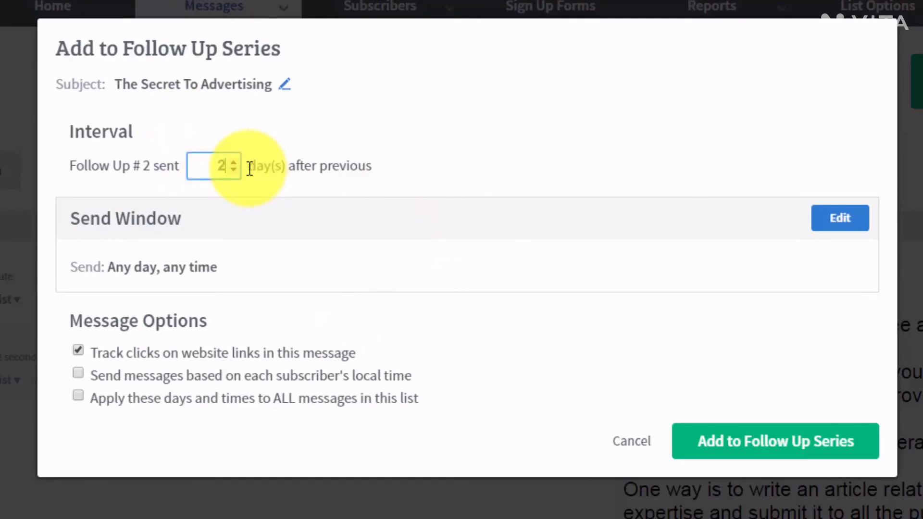
pyautogui.press('BackSpace')
pyautogui.write('3')
pyautogui.press('BackSpace')
pyautogui.write('1')
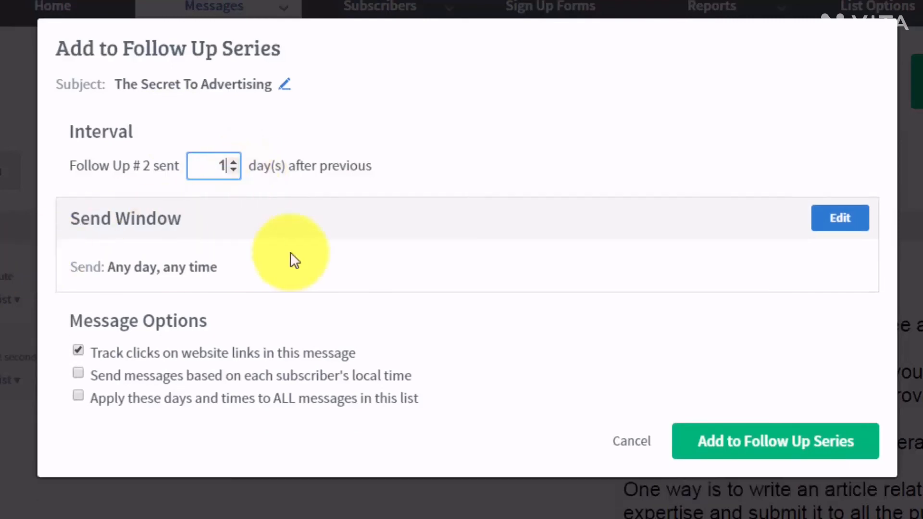
# - Set a 9am send window in each subscriber's local time and add it as follow-up 2
pyautogui.click(824, 225)
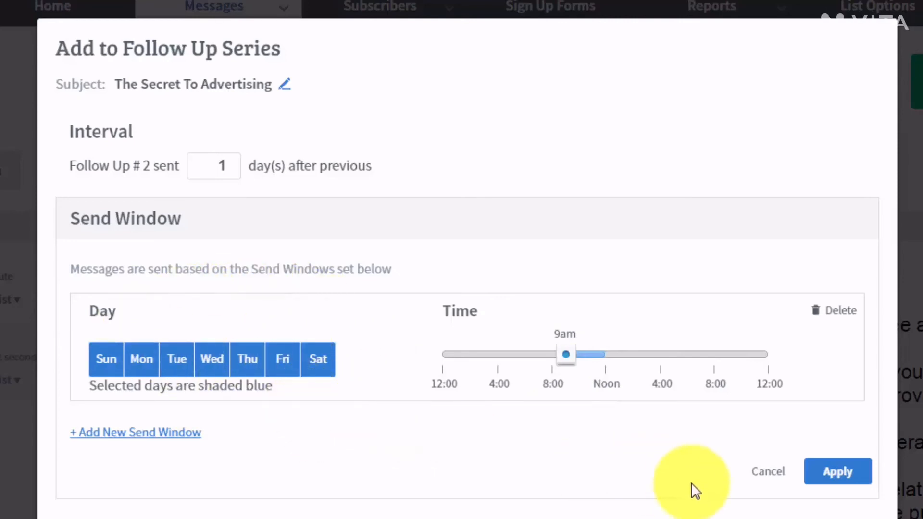
pyautogui.click(817, 473)
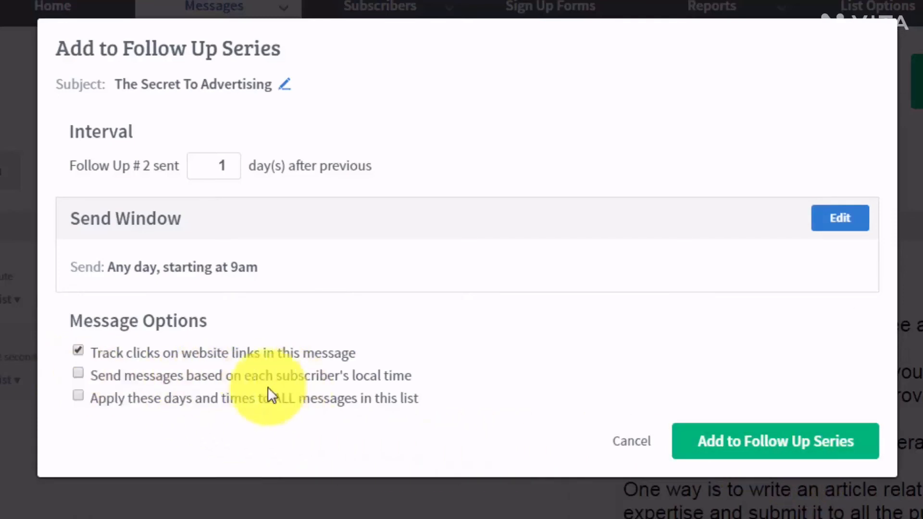
pyautogui.click(299, 382)
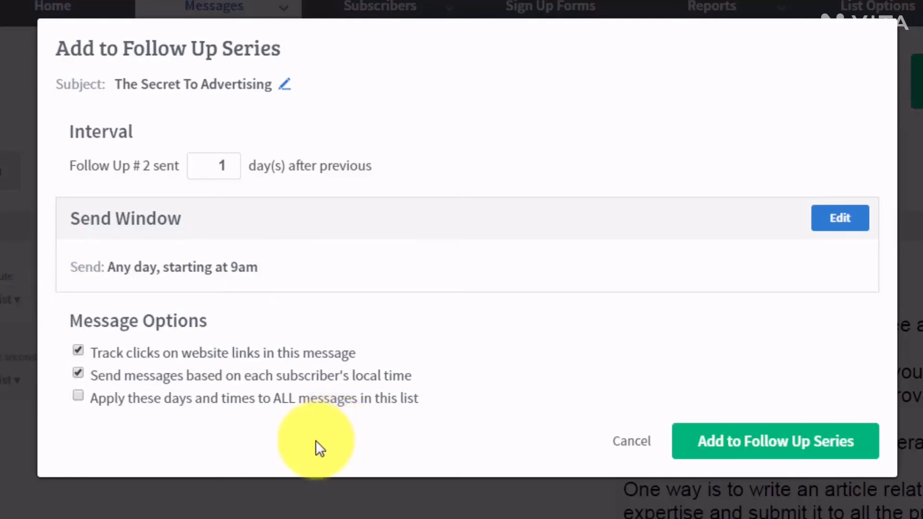
pyautogui.click(722, 448)
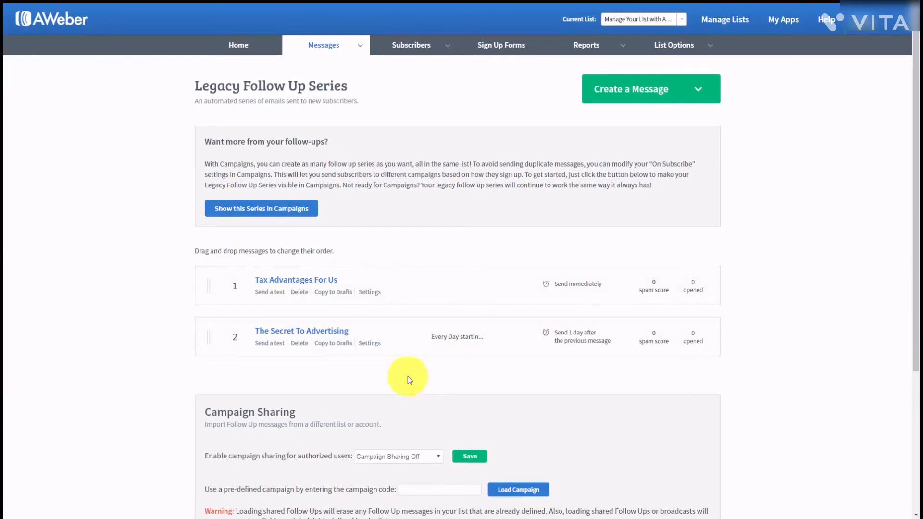
# - From Drafts, add The Secret Part 2 as follow-up 3, sent 3 days after the previous
pyautogui.moveTo(363, 47)
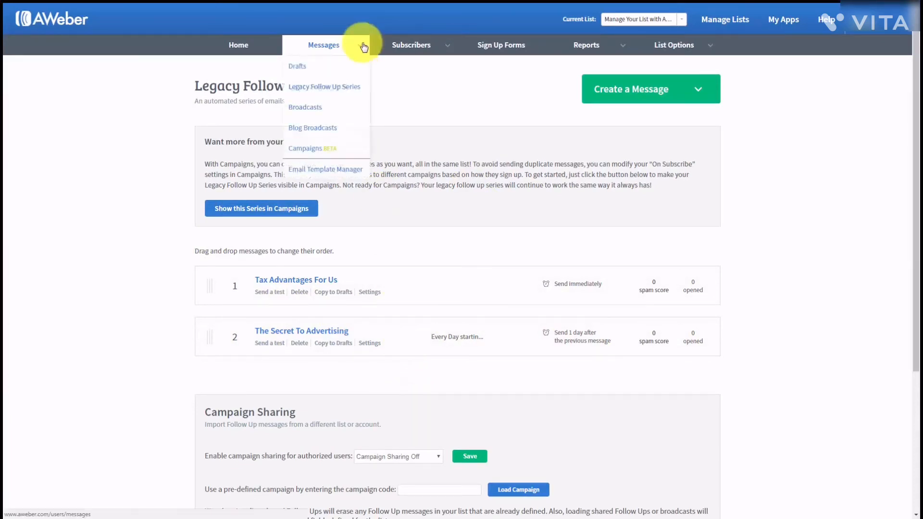
pyautogui.click(292, 68)
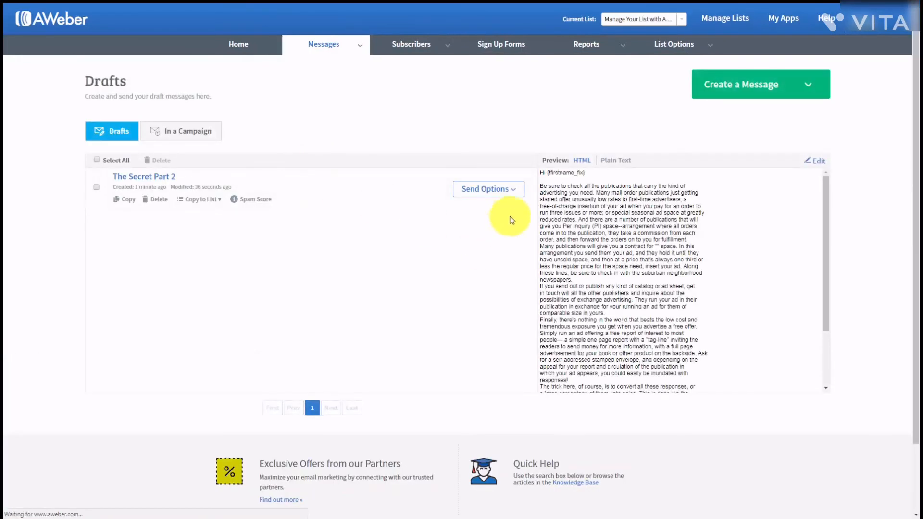
pyautogui.click(514, 192)
pyautogui.click(454, 237)
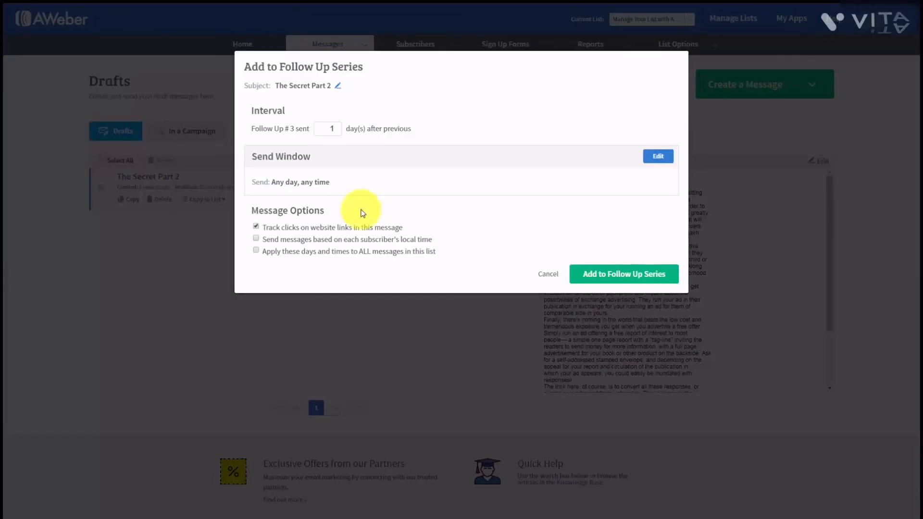
pyautogui.click(330, 128)
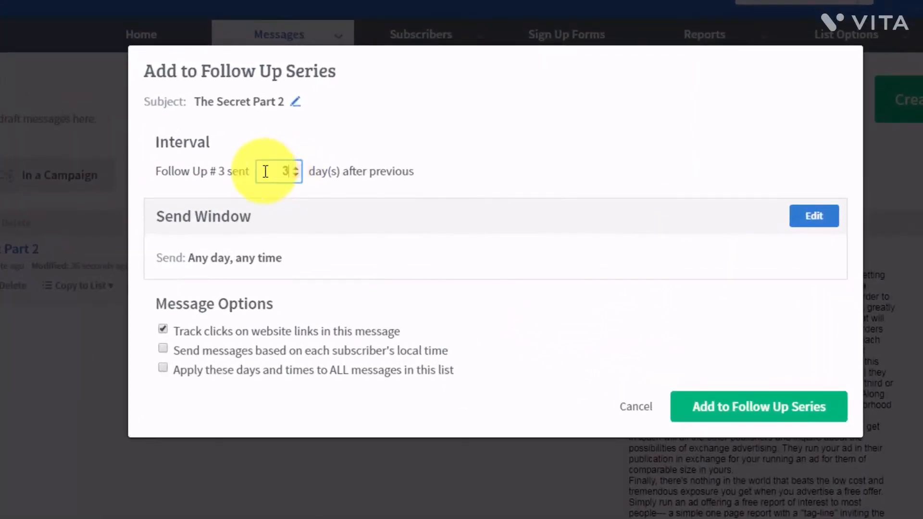
pyautogui.click(535, 185)
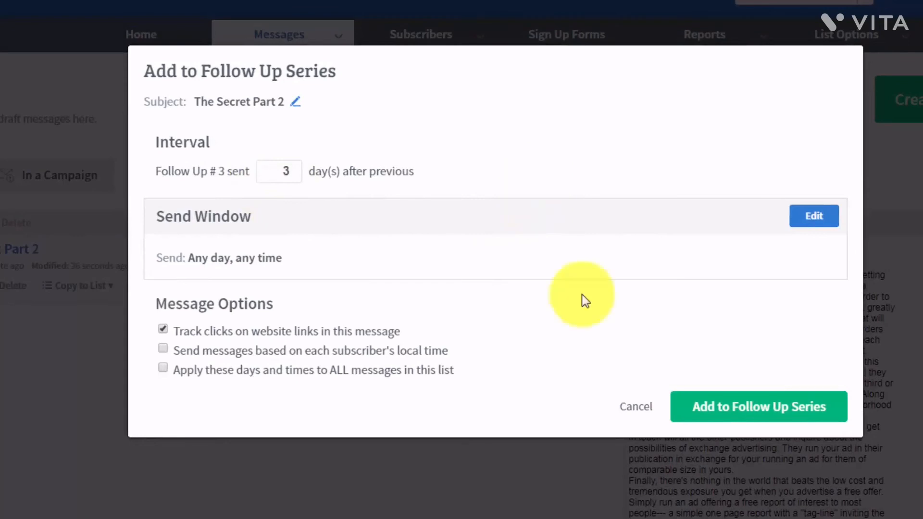
pyautogui.click(710, 408)
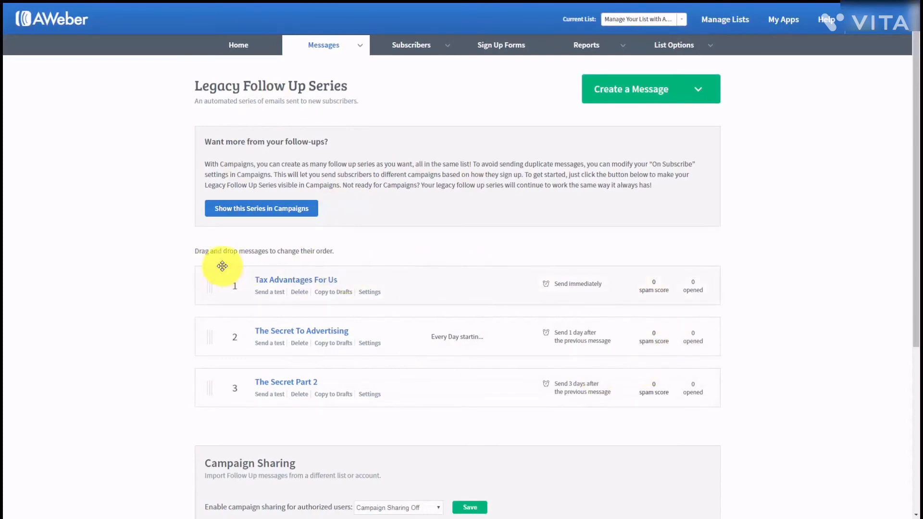
# - Set the series' campaign sharing to Follow Ups Only and save it
pyautogui.scroll(-1, 222, 264)
pyautogui.scroll(1, 418, 335)
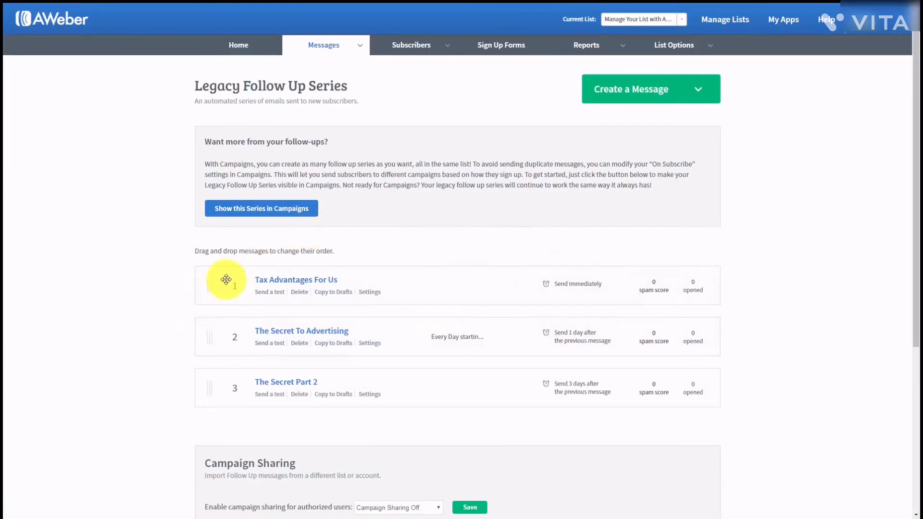
pyautogui.scroll(-1, 187, 283)
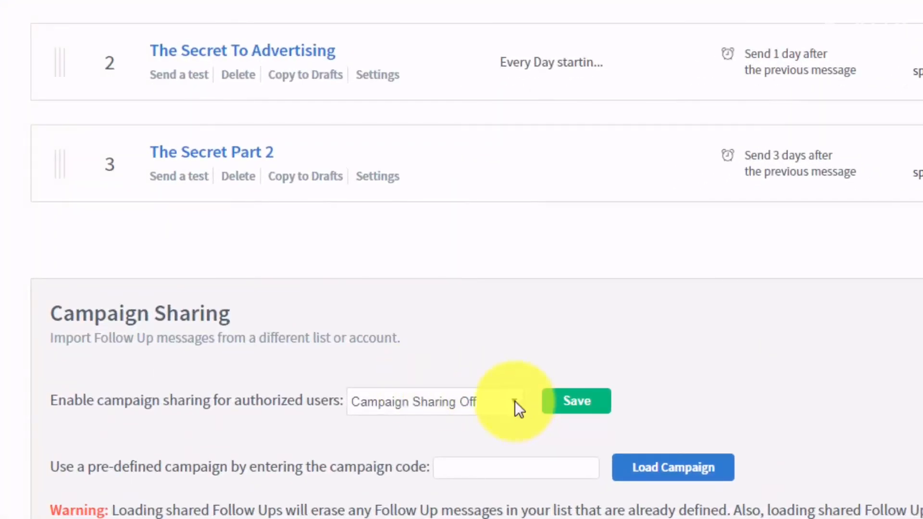
pyautogui.click(515, 401)
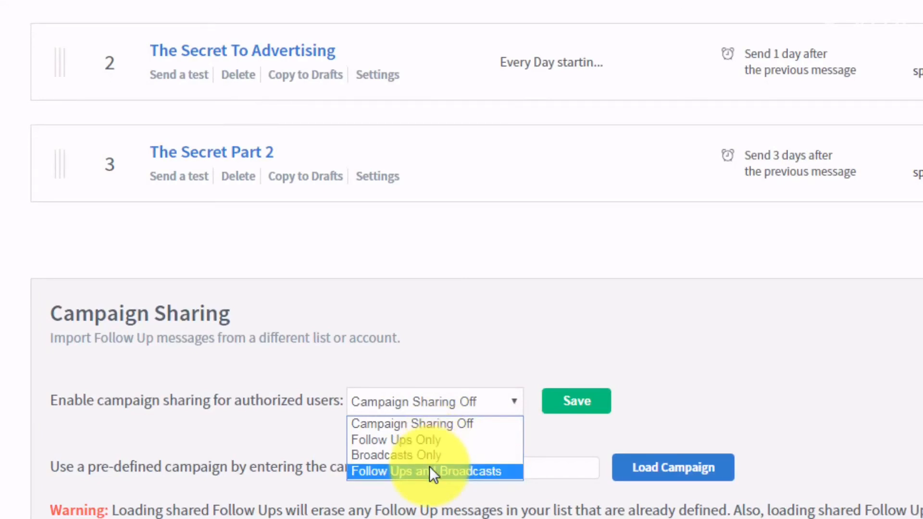
pyautogui.click(415, 441)
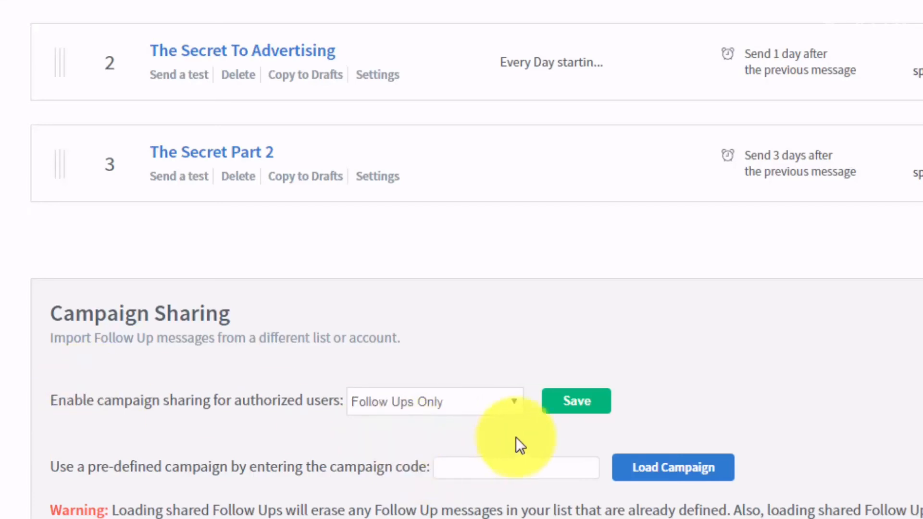
pyautogui.click(567, 407)
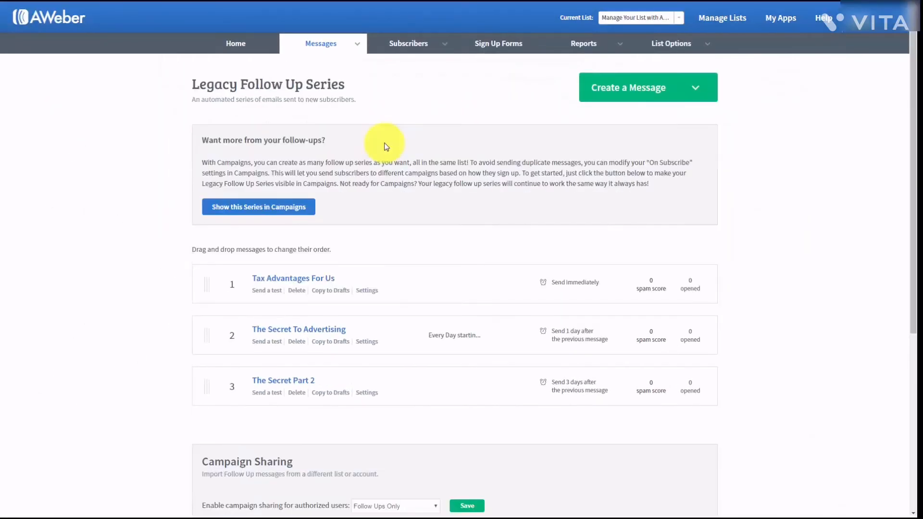
pyautogui.scroll(-2, 385, 144)
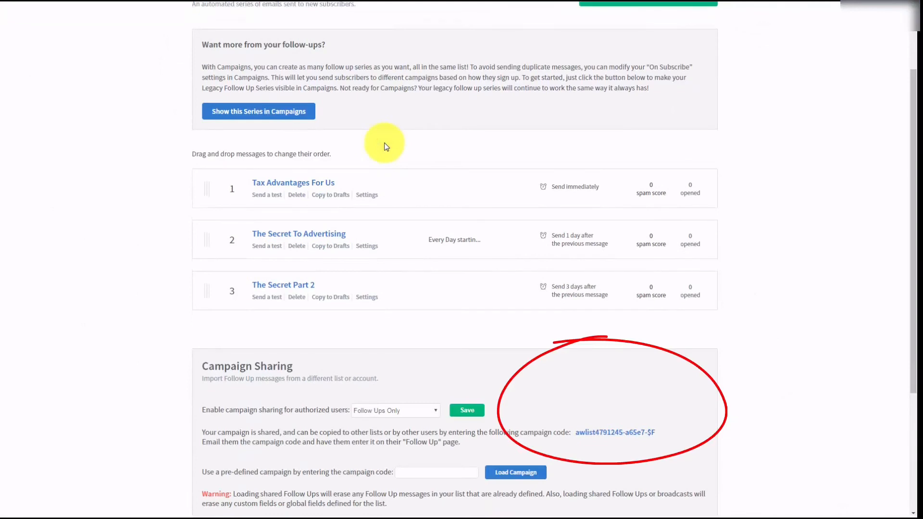
pyautogui.scroll(-1, 385, 146)
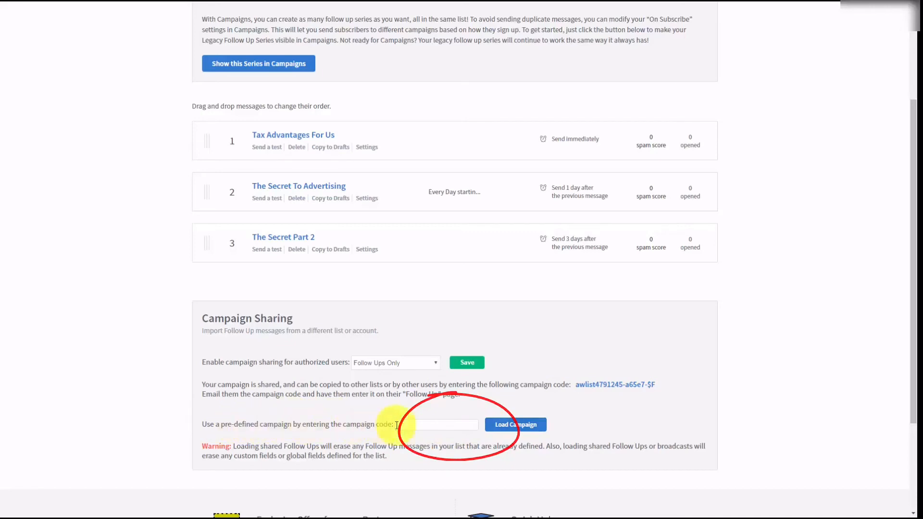
pyautogui.scroll(3, 626, 423)
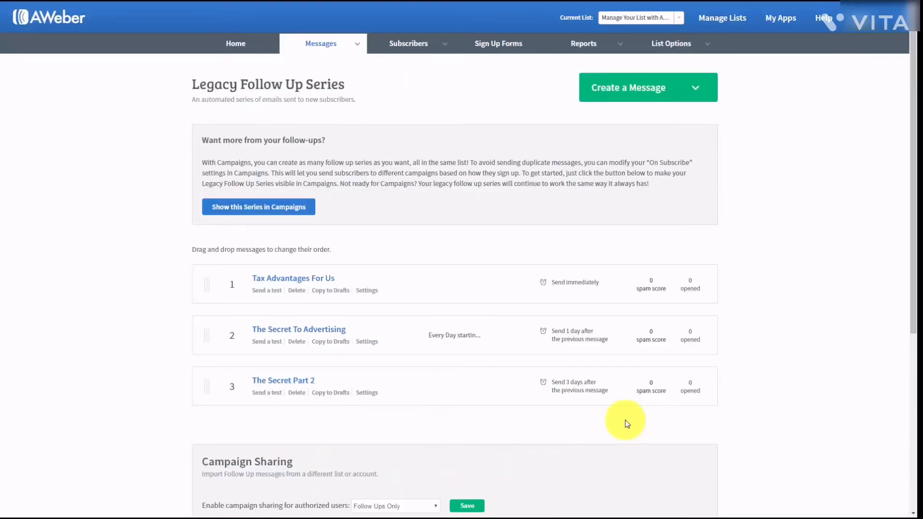
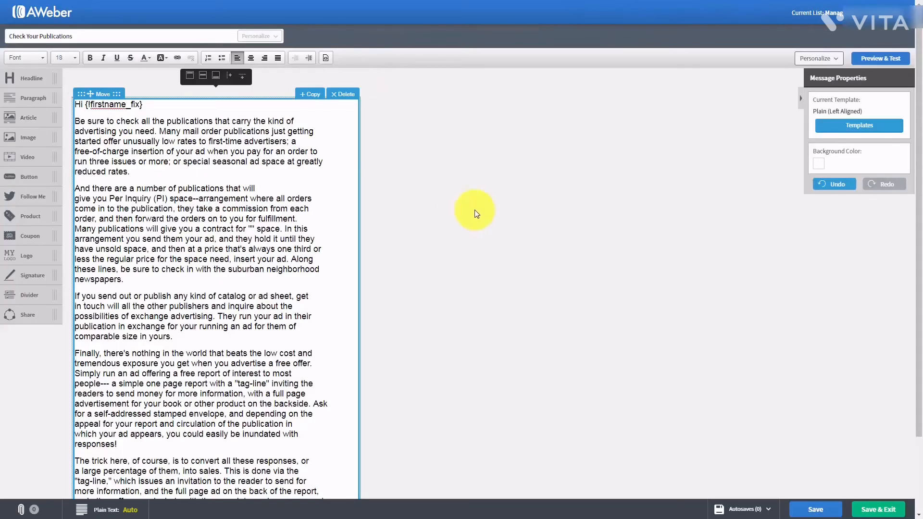
# - Save the Check Your Publications message and show its send options on the Drafts list
pyautogui.click(865, 511)
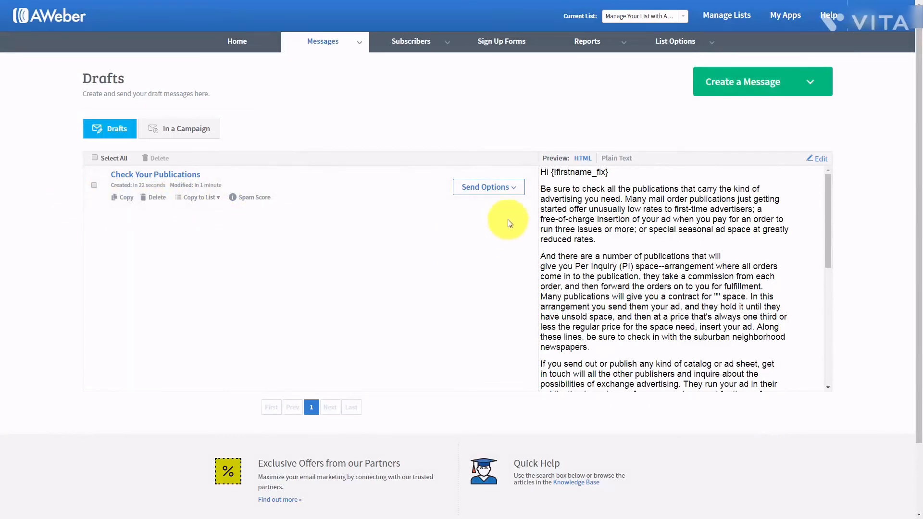
pyautogui.click(513, 188)
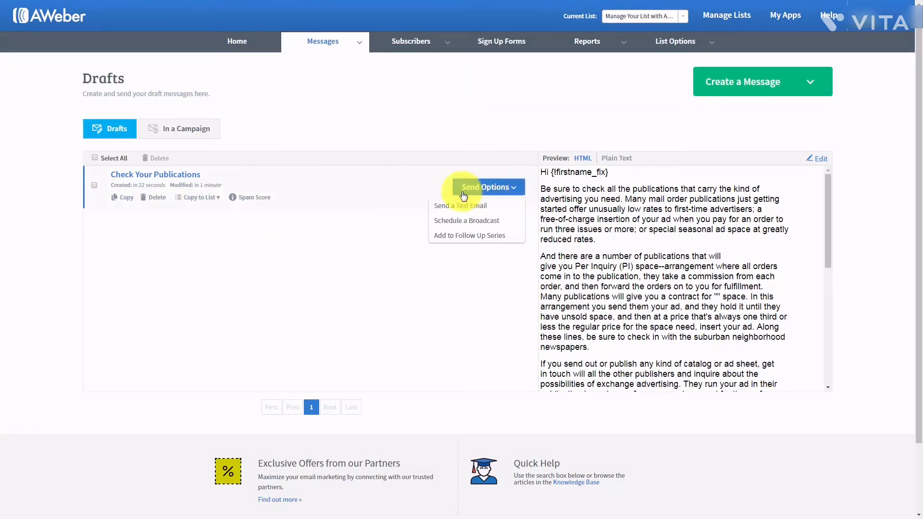
# - Open broadcast scheduling for Check Your Publications, leaving its subject line as is
pyautogui.click(456, 222)
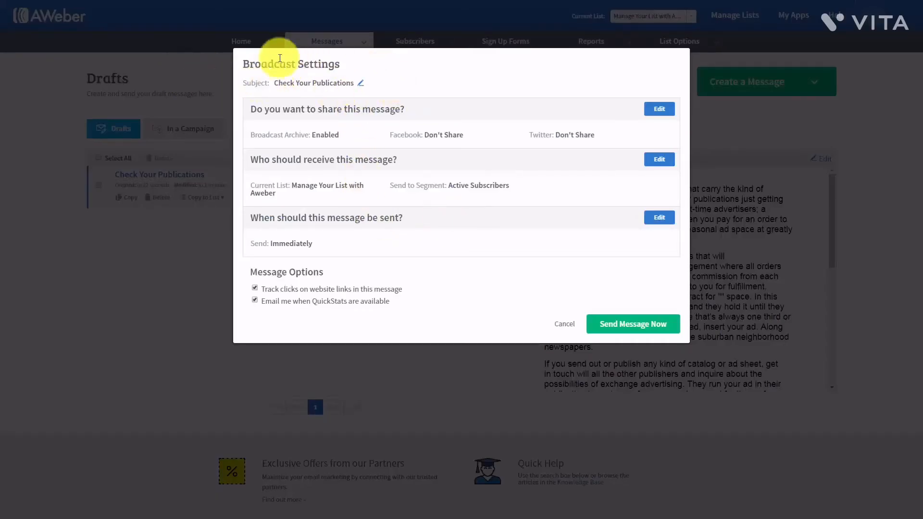
pyautogui.click(361, 85)
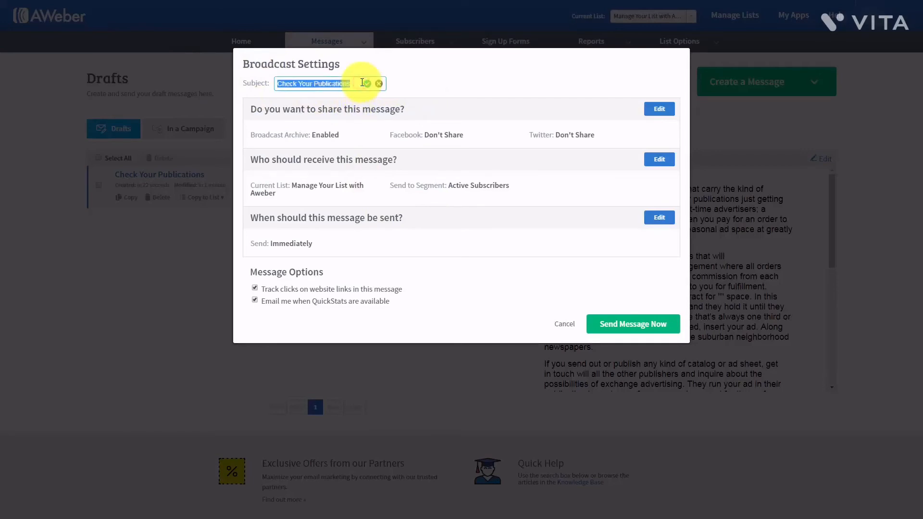
pyautogui.click(379, 84)
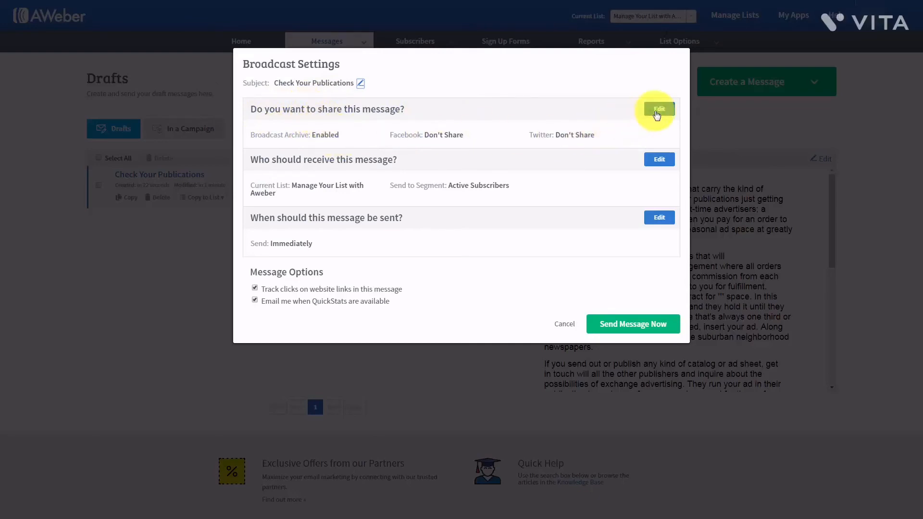
pyautogui.click(658, 110)
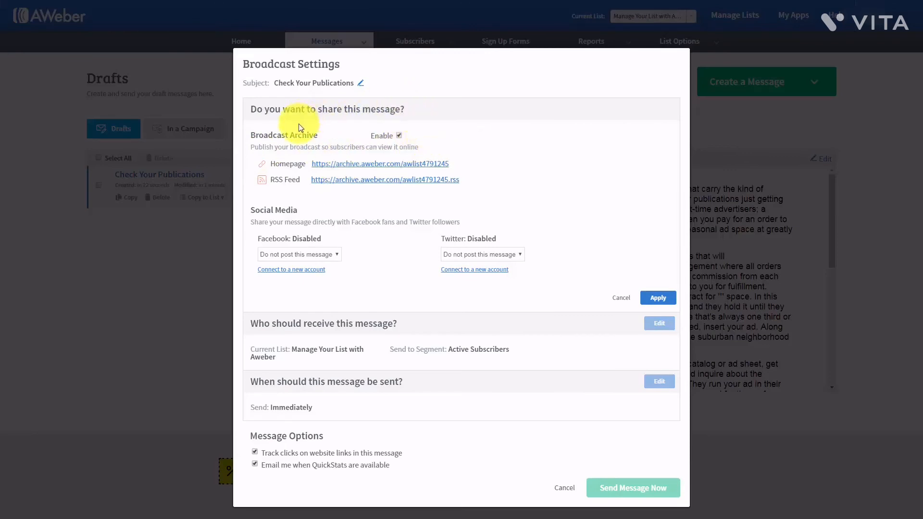
pyautogui.click(342, 165)
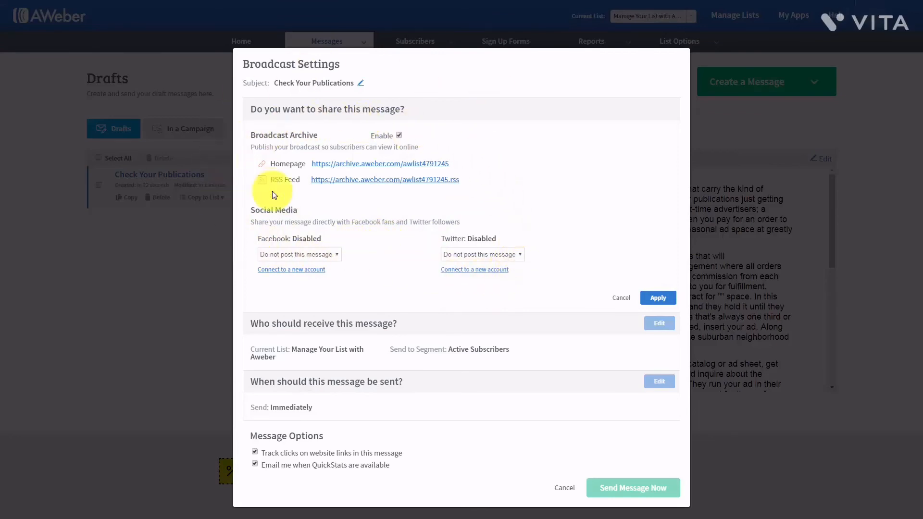
pyautogui.click(658, 299)
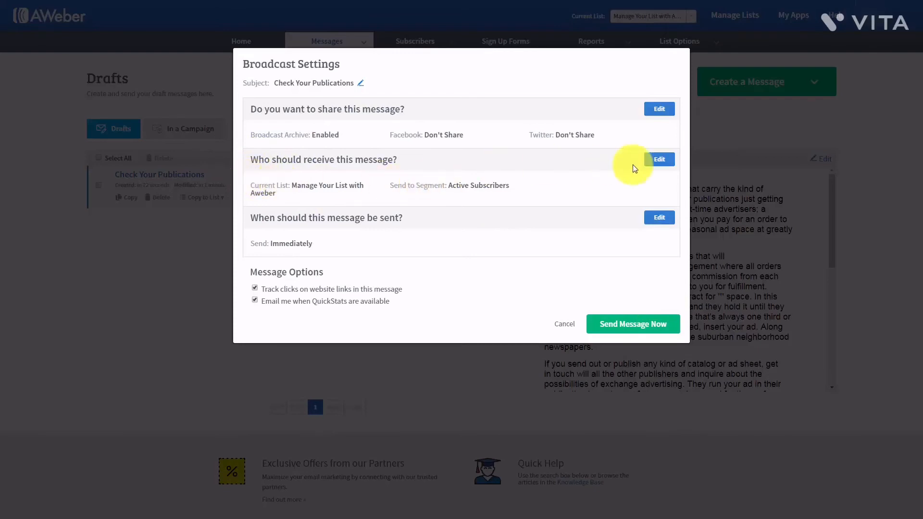
# - Include two extra lists, exclude one list, and keep the Active Subscribers segment as recipients
pyautogui.click(659, 163)
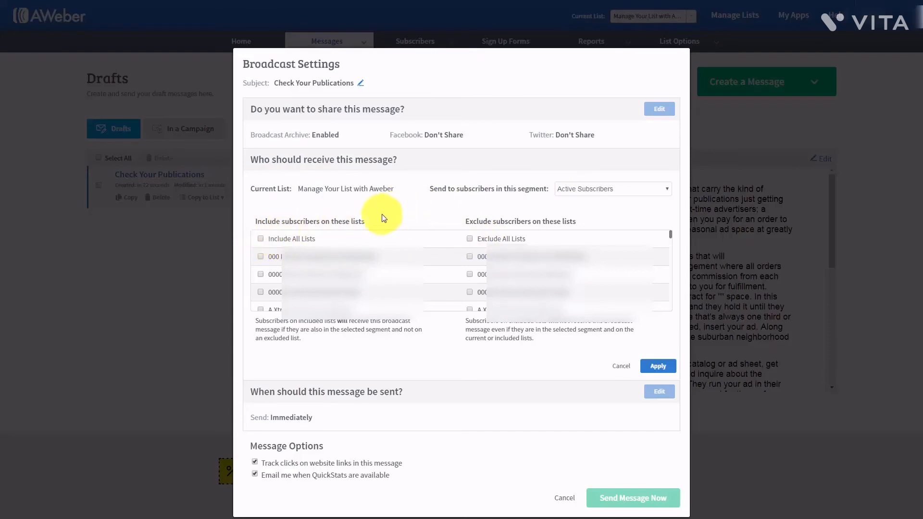
pyautogui.click(261, 274)
pyautogui.click(261, 292)
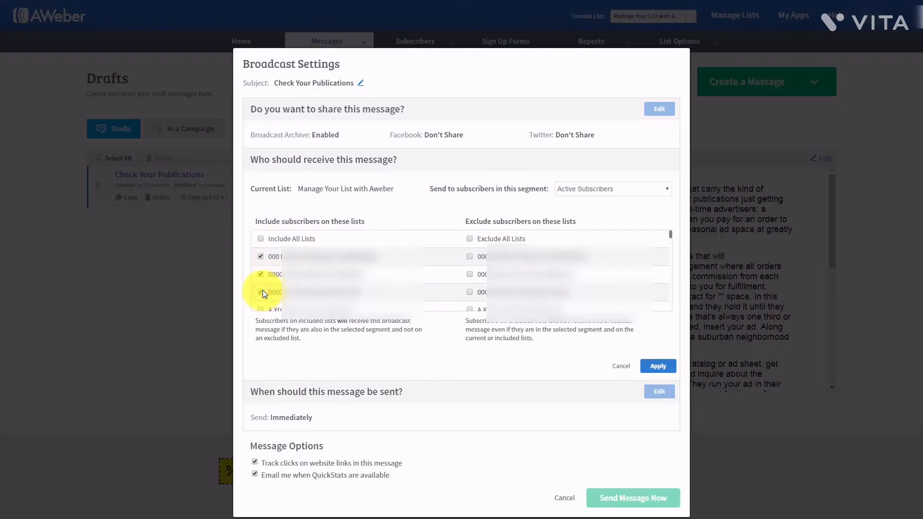
pyautogui.click(470, 293)
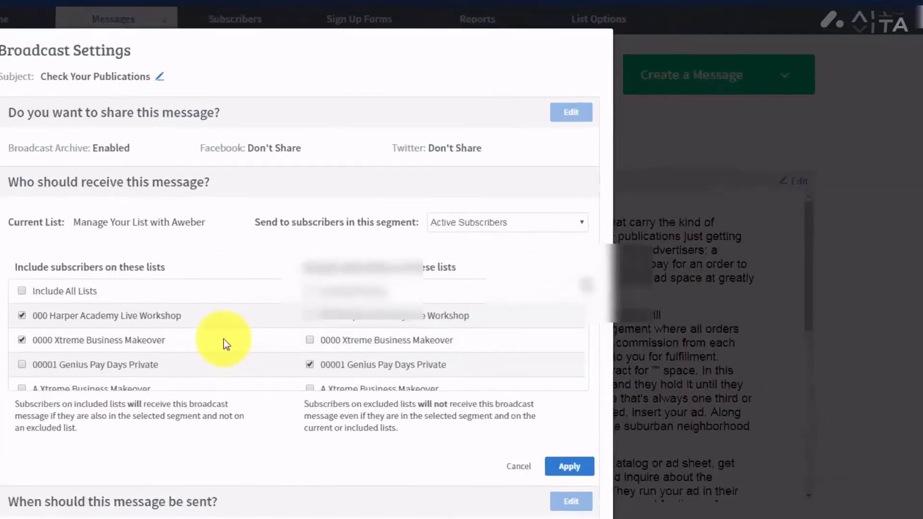
pyautogui.click(625, 188)
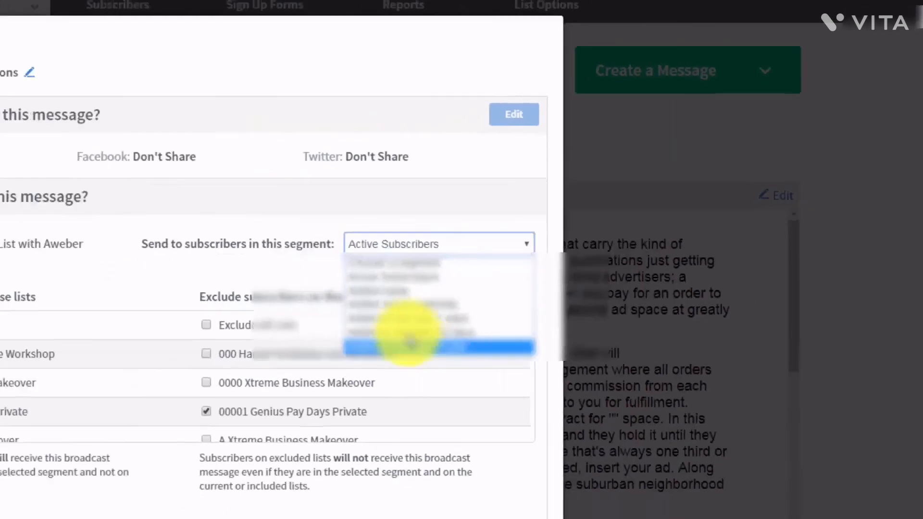
pyautogui.click(518, 171)
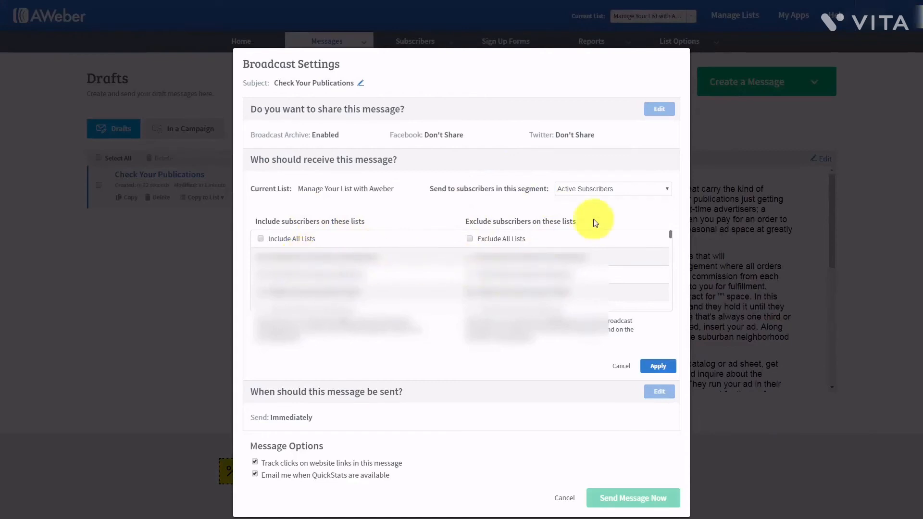
pyautogui.click(613, 191)
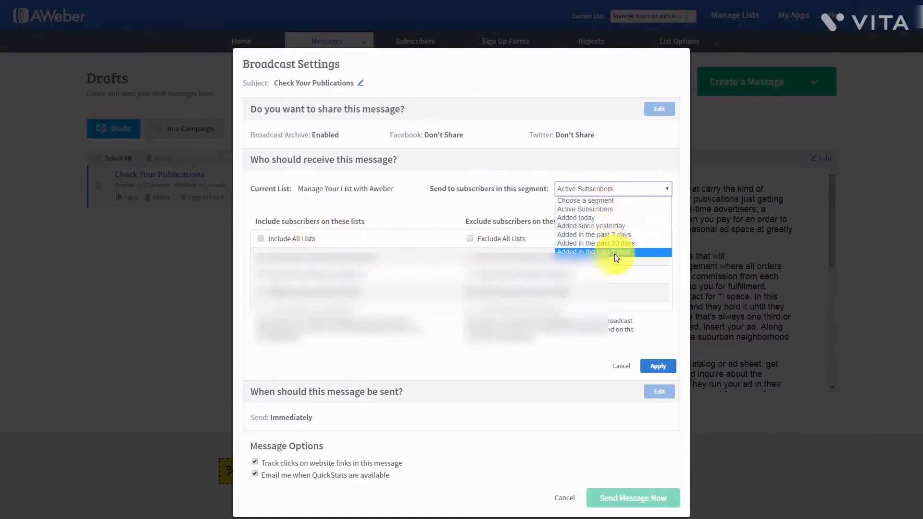
pyautogui.click(510, 208)
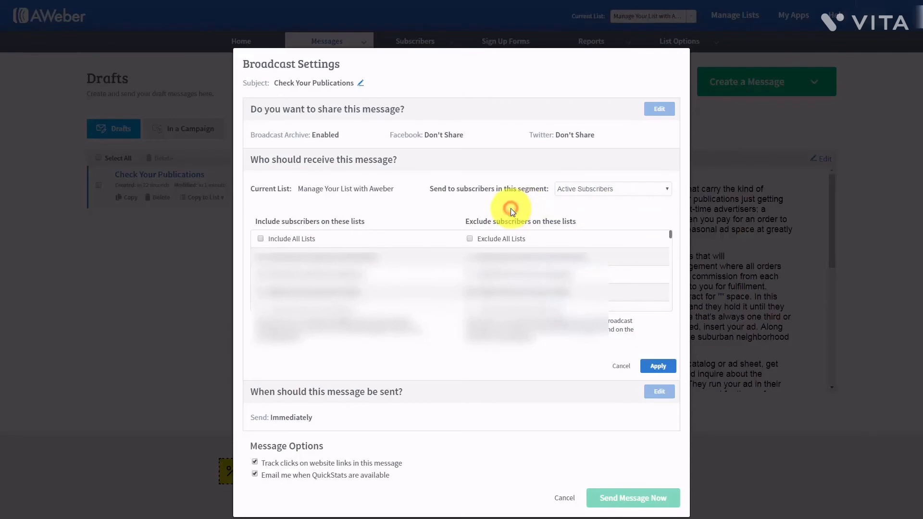
pyautogui.click(643, 370)
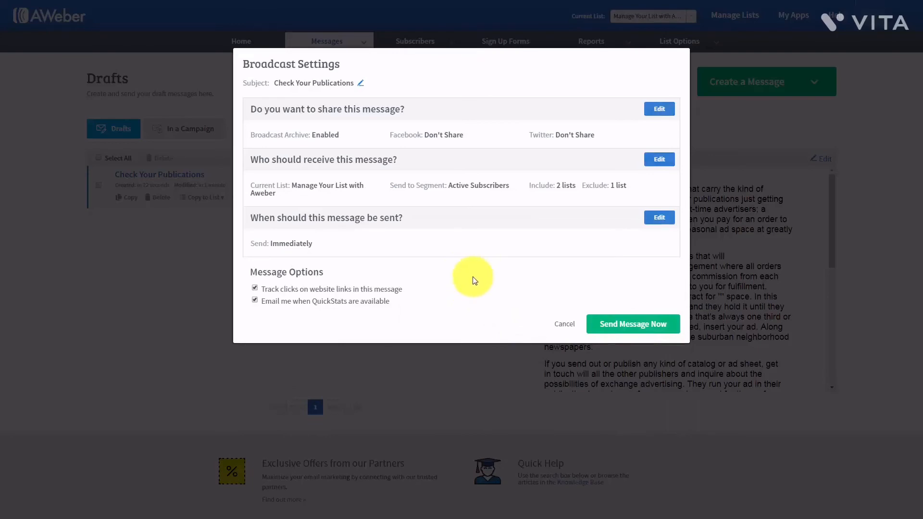
pyautogui.click(657, 218)
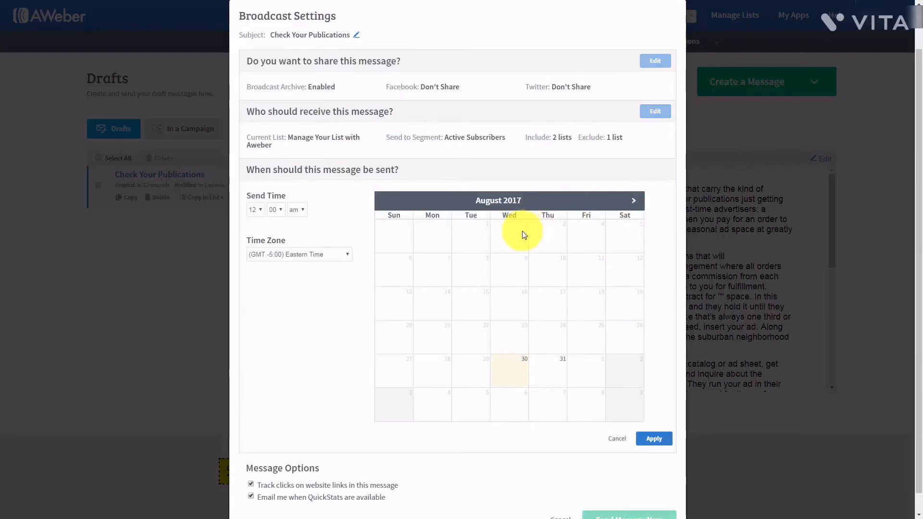
pyautogui.click(260, 211)
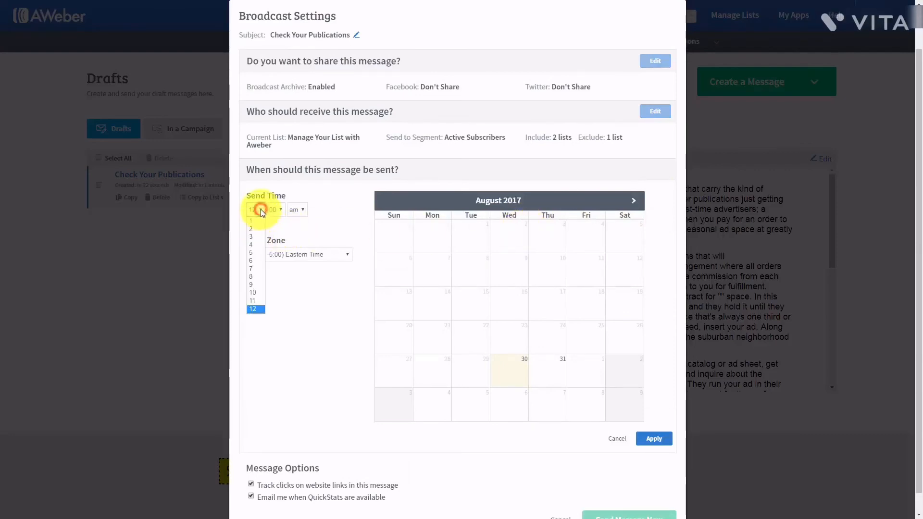
pyautogui.click(253, 260)
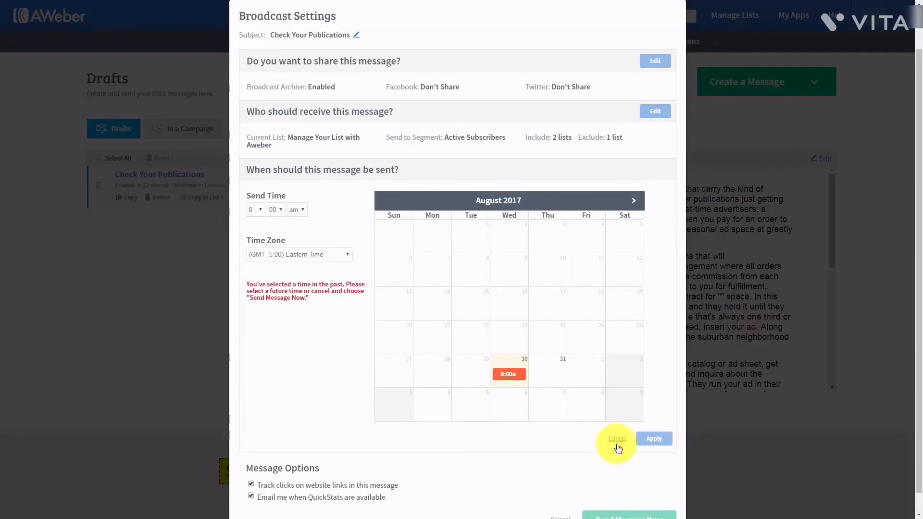
pyautogui.click(565, 397)
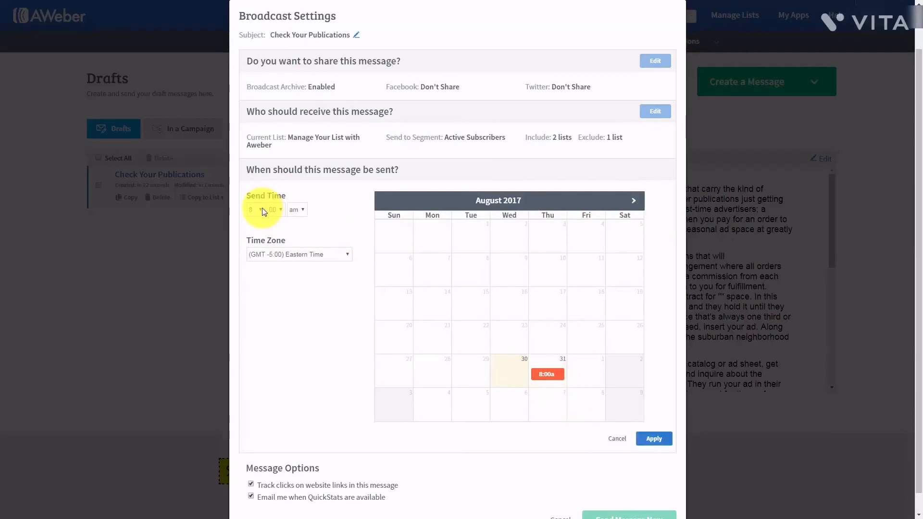
pyautogui.click(633, 200)
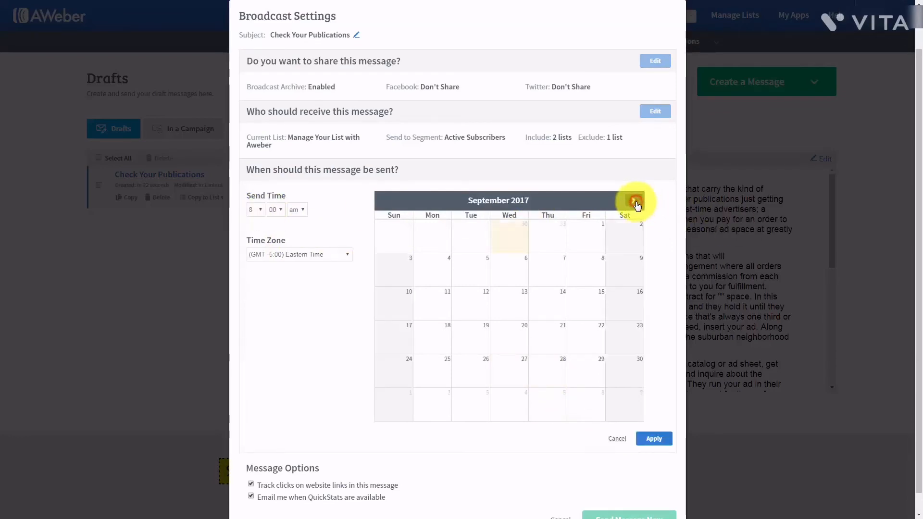
pyautogui.click(633, 200)
pyautogui.click(550, 266)
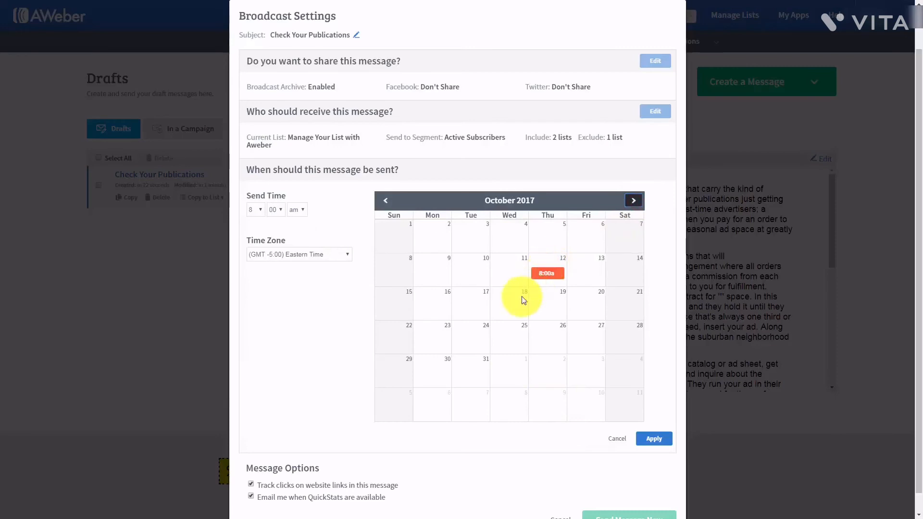
pyautogui.click(385, 199)
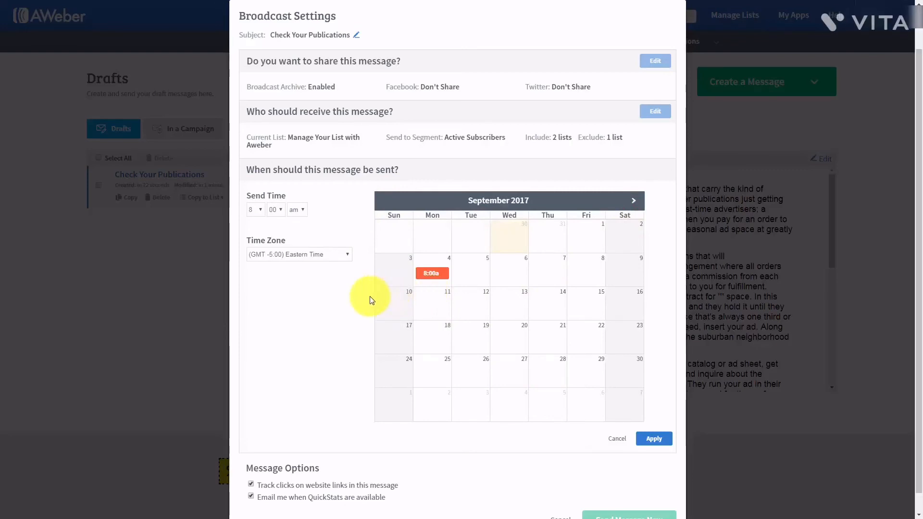
pyautogui.scroll(-1, 336, 308)
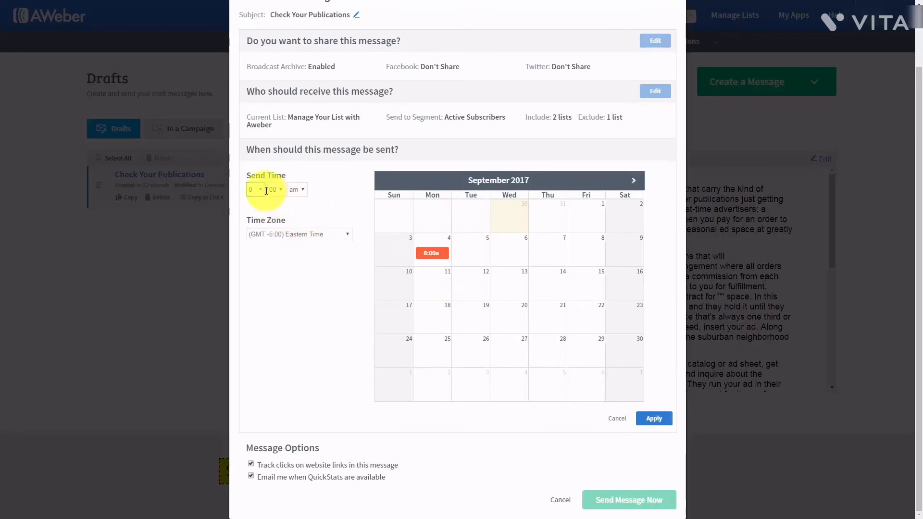
pyautogui.click(617, 418)
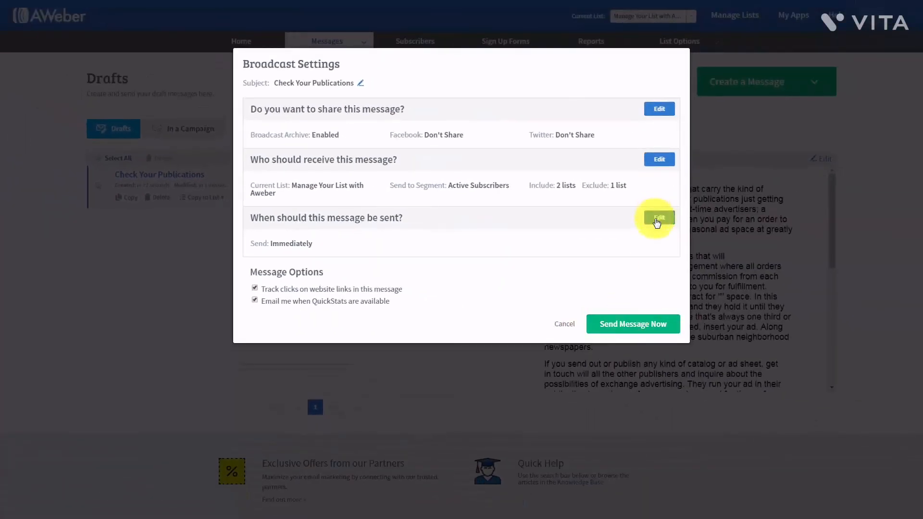
# - Set the send date to Wed, Sep 6, 2017 and schedule the broadcast for 12:00 AM EDT
pyautogui.click(658, 218)
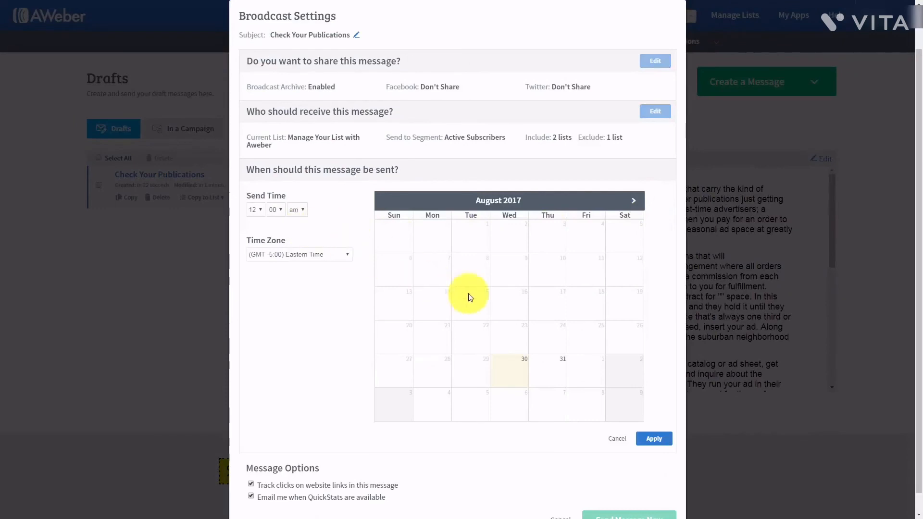
pyautogui.click(634, 201)
pyautogui.click(512, 273)
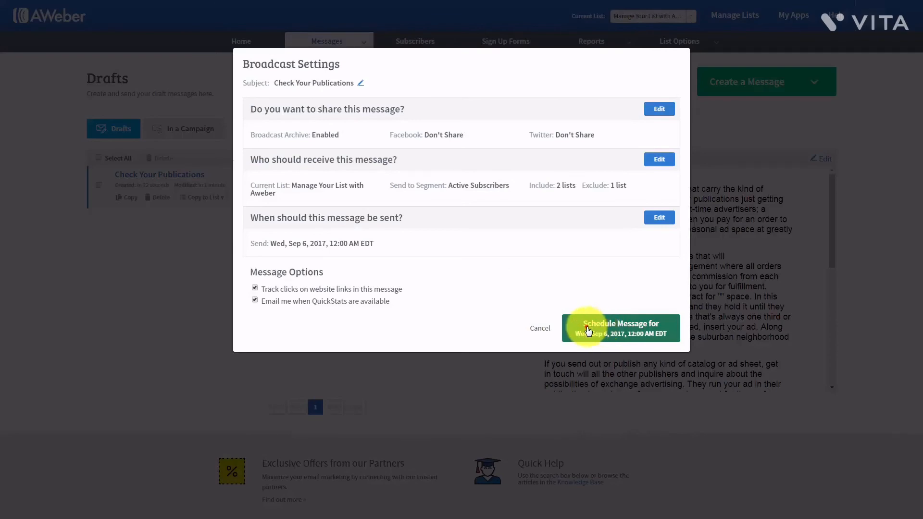
pyautogui.click(588, 331)
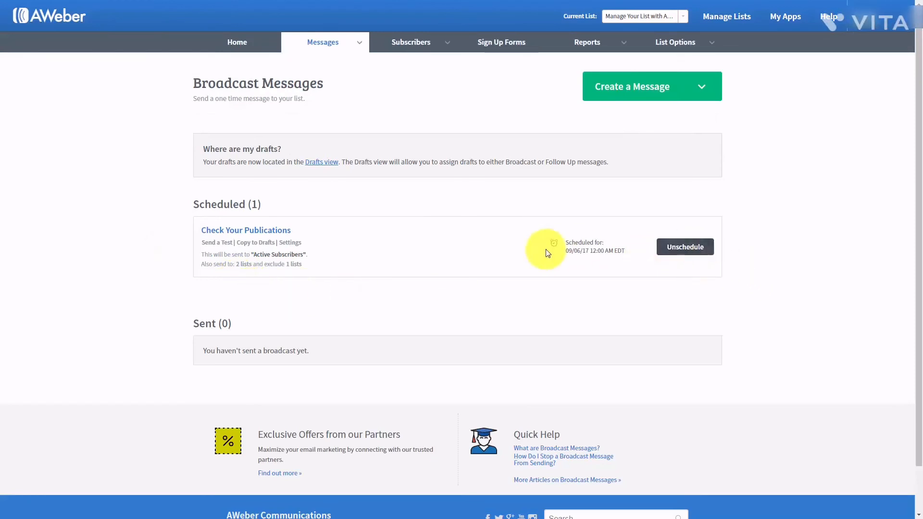
# - Unschedule Check Your Publications back to drafts and open Tax Advantages For Us in the editor
pyautogui.click(679, 248)
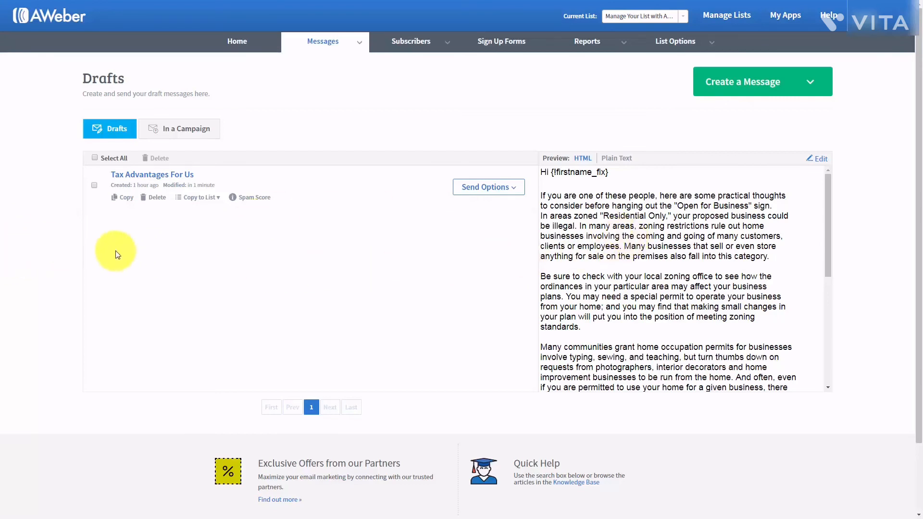
pyautogui.click(819, 164)
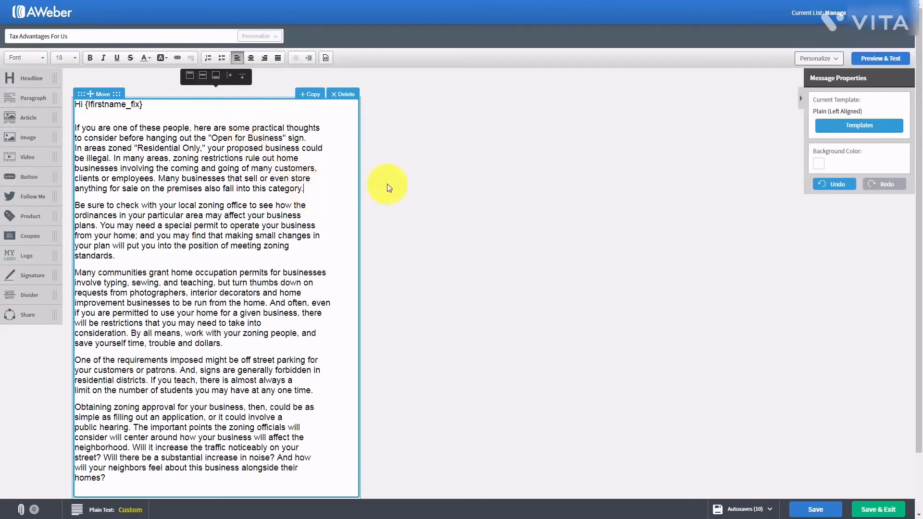
# - Add a blank line after the first paragraph ending in 'category.'
pyautogui.press('Return')
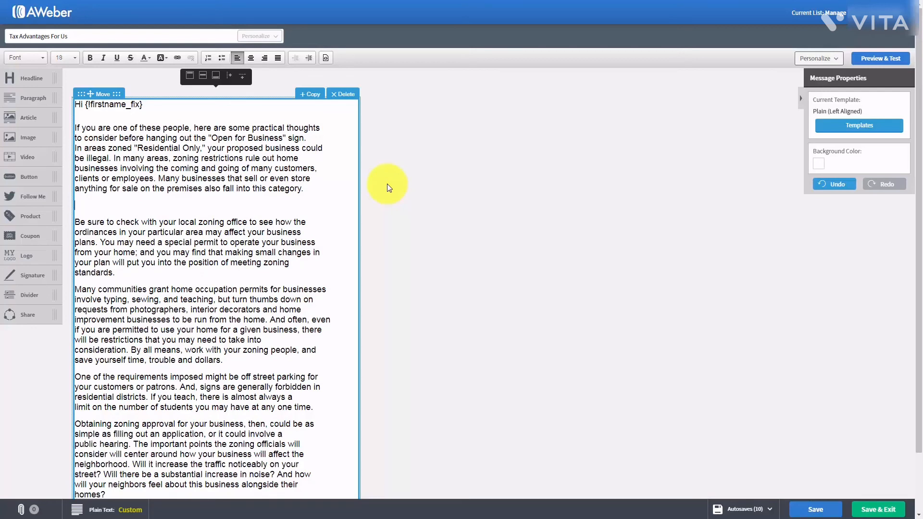
pyautogui.write('http://haon.biz/cfwop/')
pyautogui.click(204, 290)
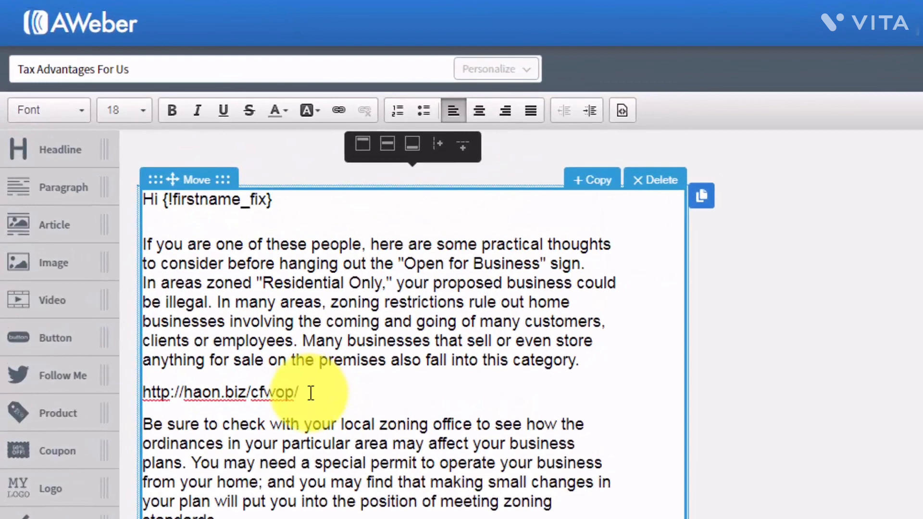
pyautogui.moveTo(311, 393); pyautogui.dragTo(144, 391)
pyautogui.hotkey('ctrl', 'c')
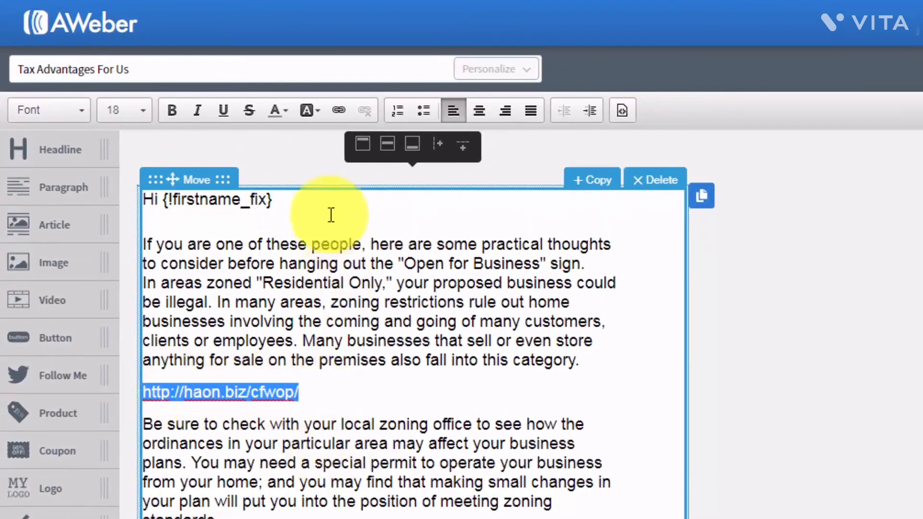
pyautogui.click(339, 110)
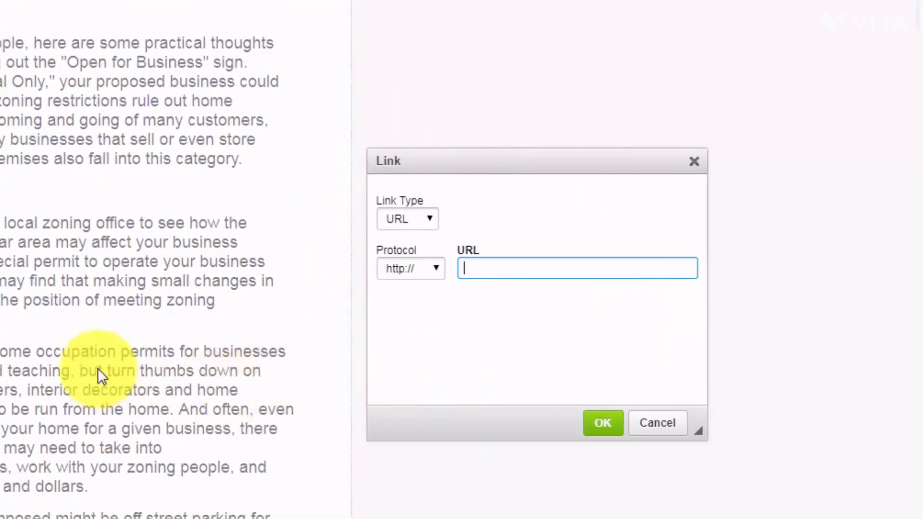
pyautogui.rightClick(470, 268)
pyautogui.click(513, 378)
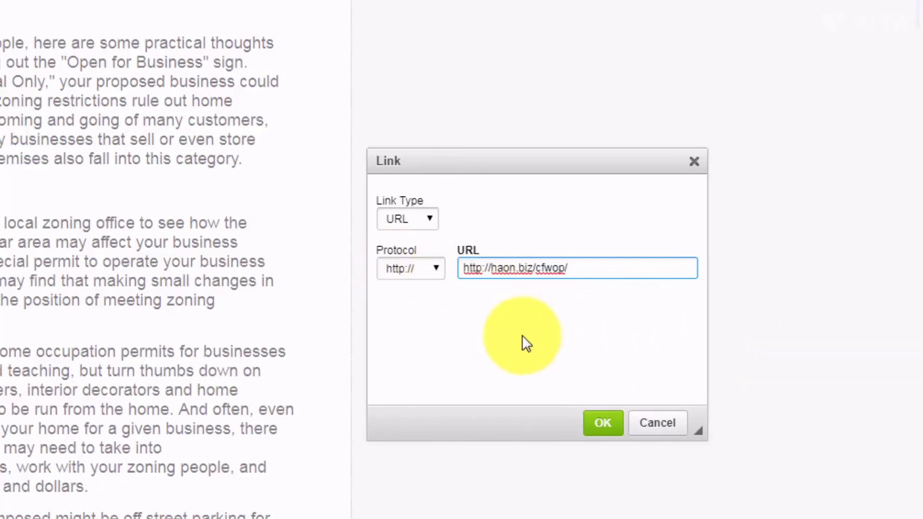
pyautogui.press('BackSpace')
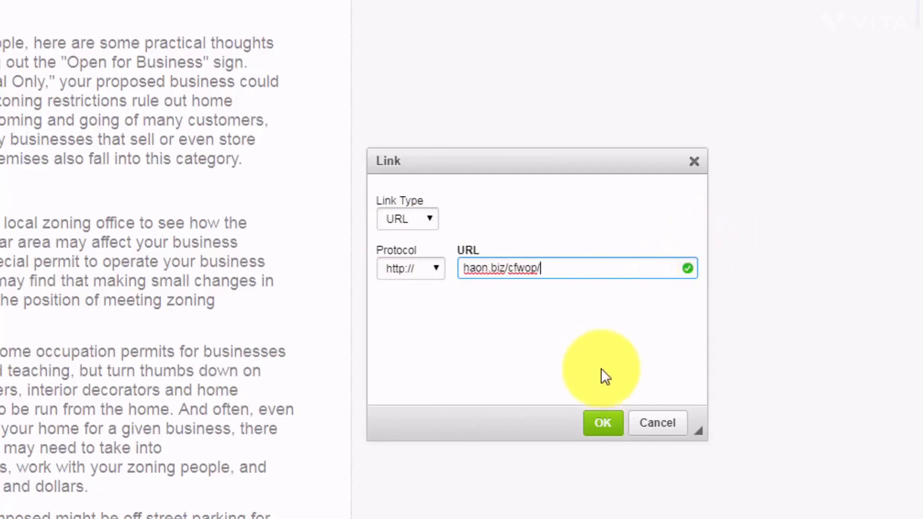
pyautogui.click(603, 422)
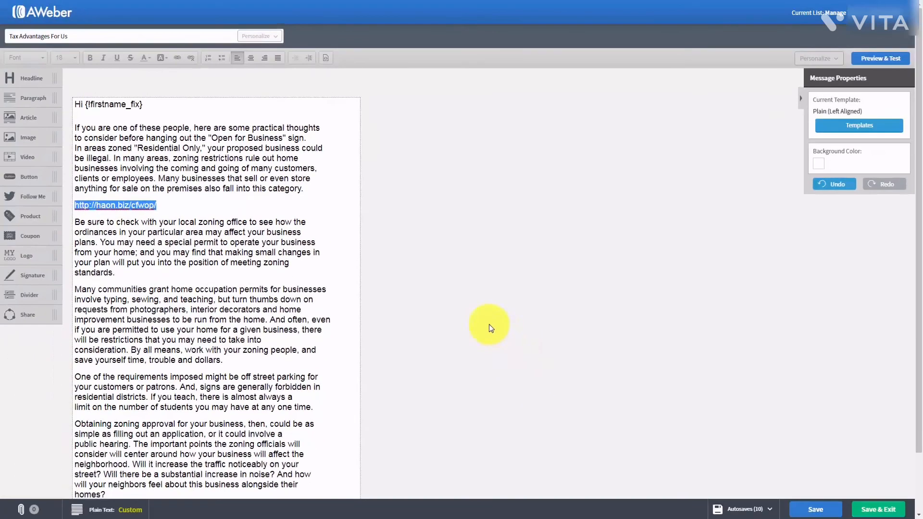
# - Link the words 'you may find' in the second paragraph to haon.biz/cfwop/
pyautogui.click(153, 256)
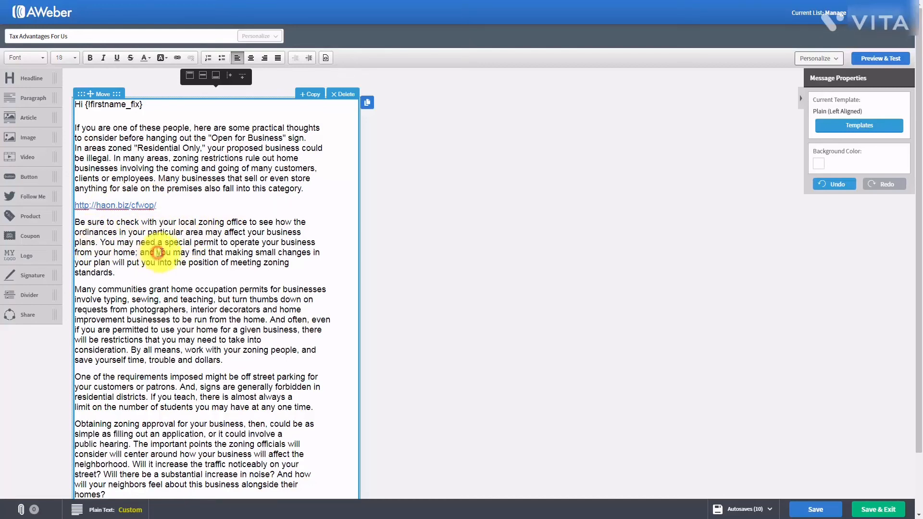
pyautogui.moveTo(159, 252); pyautogui.dragTo(201, 253)
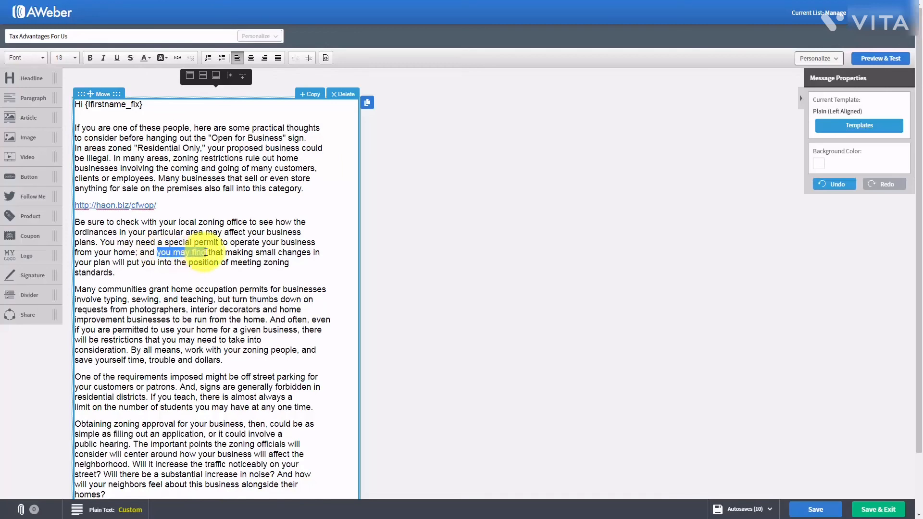
pyautogui.click(179, 57)
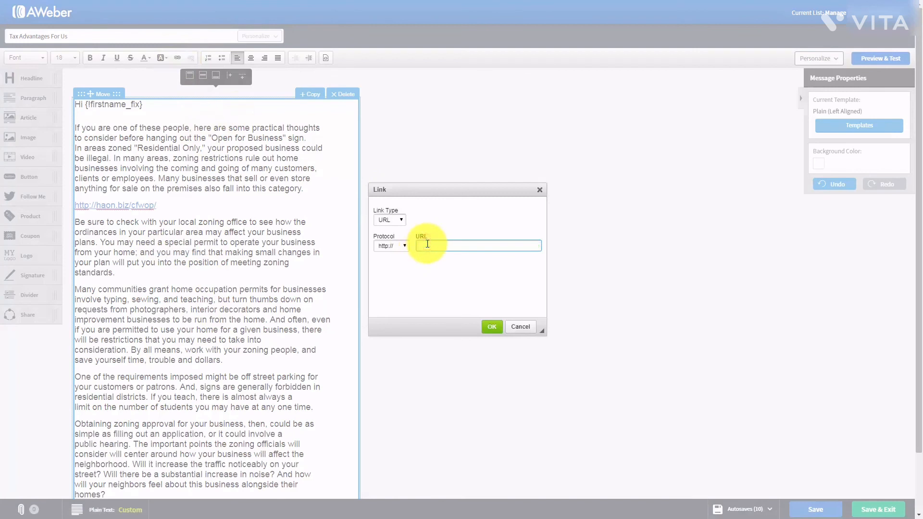
pyautogui.write('haon.biz/cfwop/')
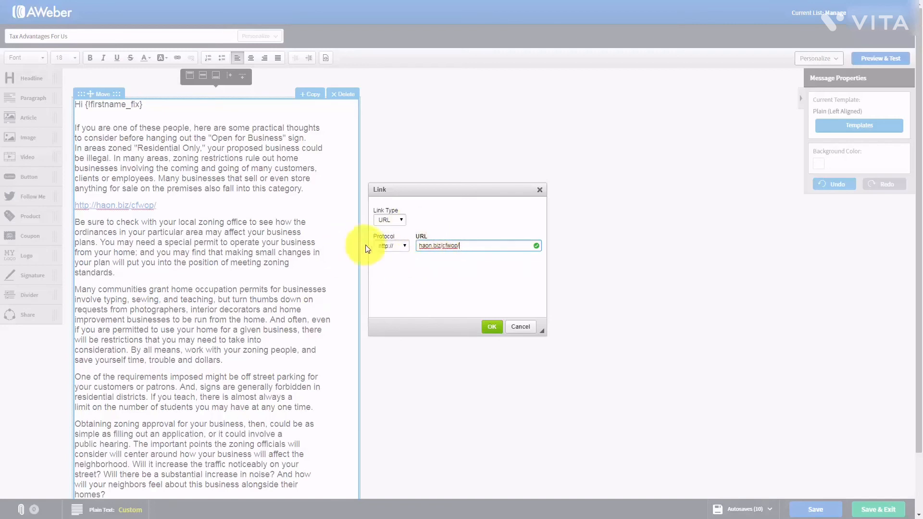
pyautogui.click(491, 328)
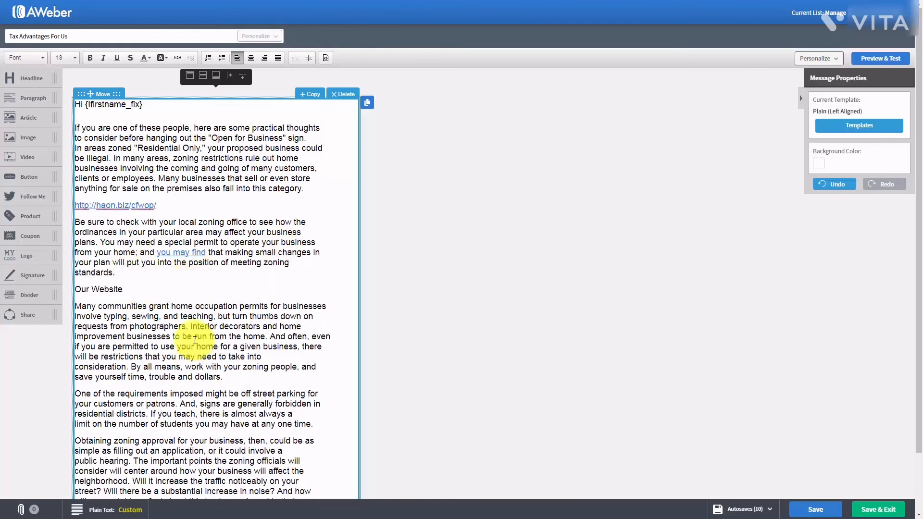
# - Link the 'Our Website' line to haon.biz/cfwop/
pyautogui.click(195, 338)
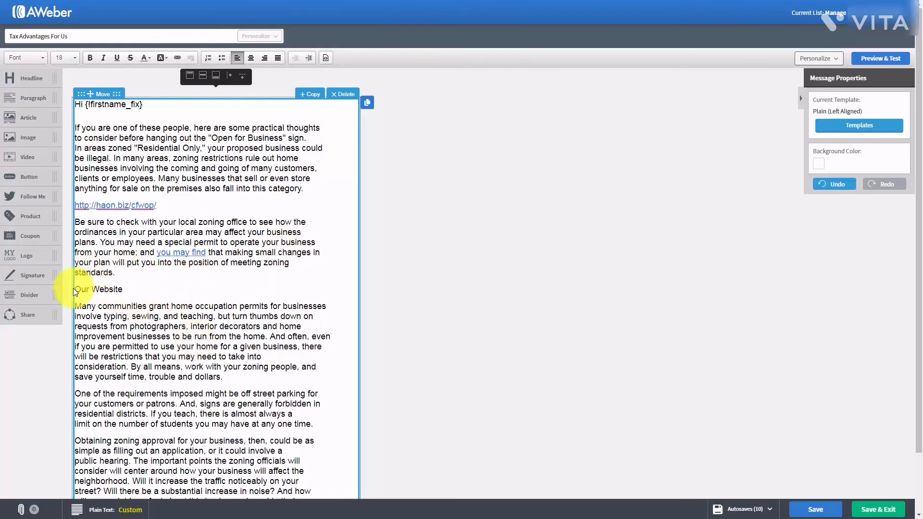
pyautogui.moveTo(75, 290); pyautogui.dragTo(125, 291)
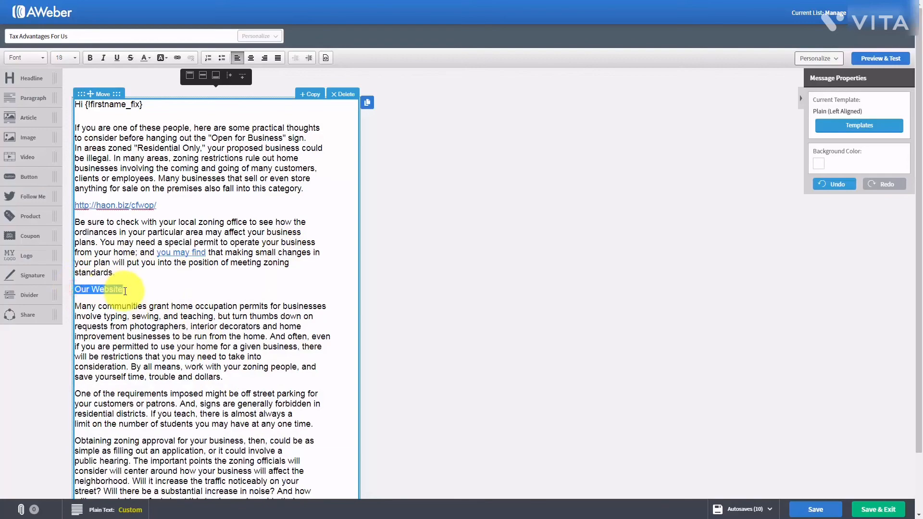
pyautogui.click(174, 58)
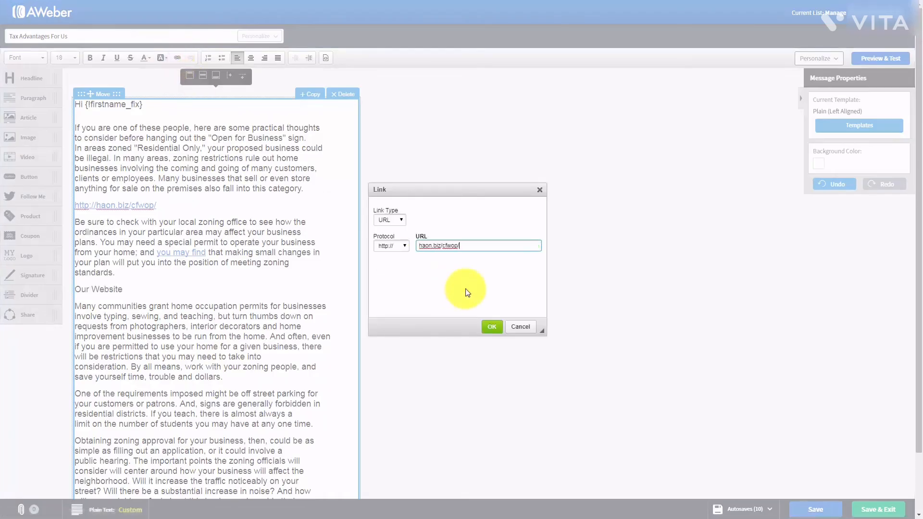
pyautogui.click(492, 327)
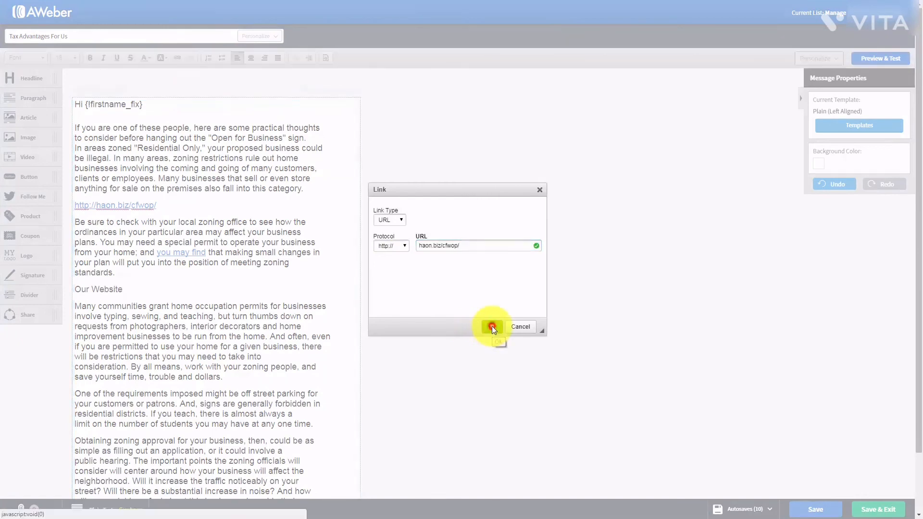
pyautogui.click(293, 318)
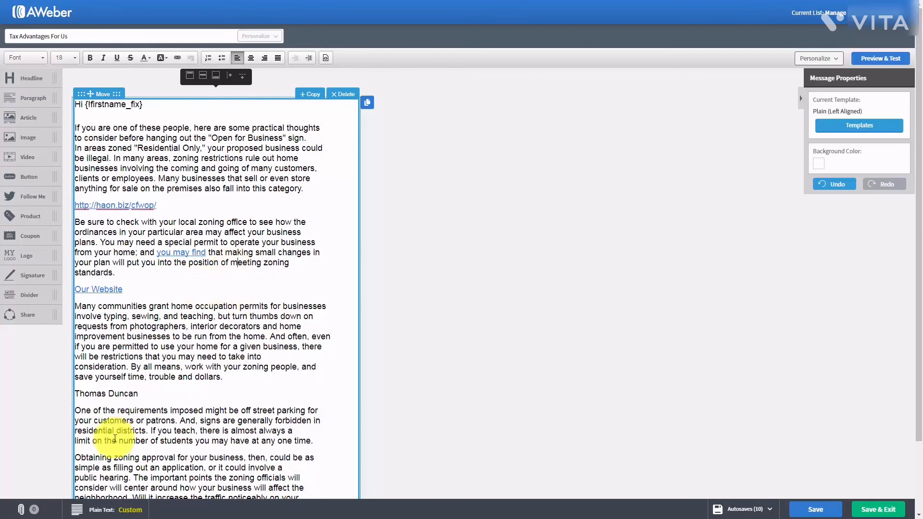
# - Turn the name line into an e-mail link with a preset subject and body 'I'd Like One Please'
pyautogui.click(161, 388)
pyautogui.moveTo(76, 393)
pyautogui.mouseDown()
pyautogui.moveTo(226, 406)
pyautogui.moveTo(74, 392)
pyautogui.mouseUp()
pyautogui.click(177, 59)
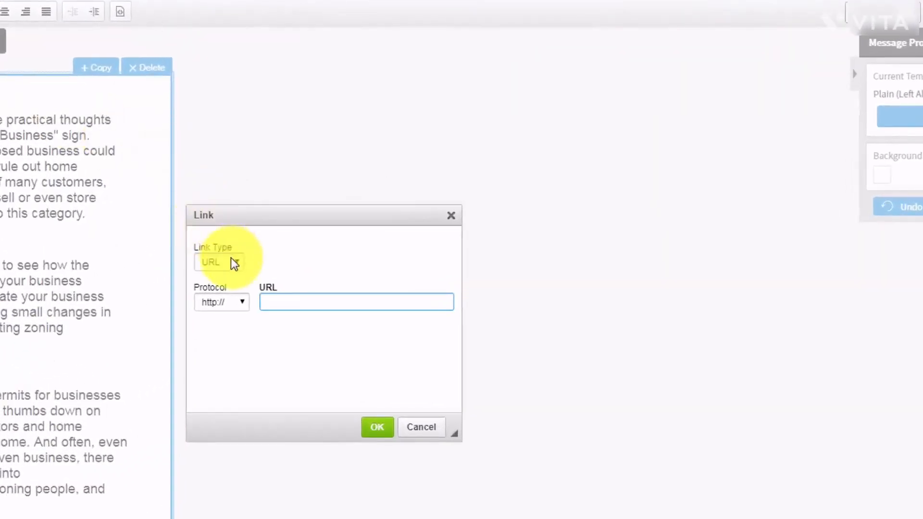
pyautogui.click(232, 260)
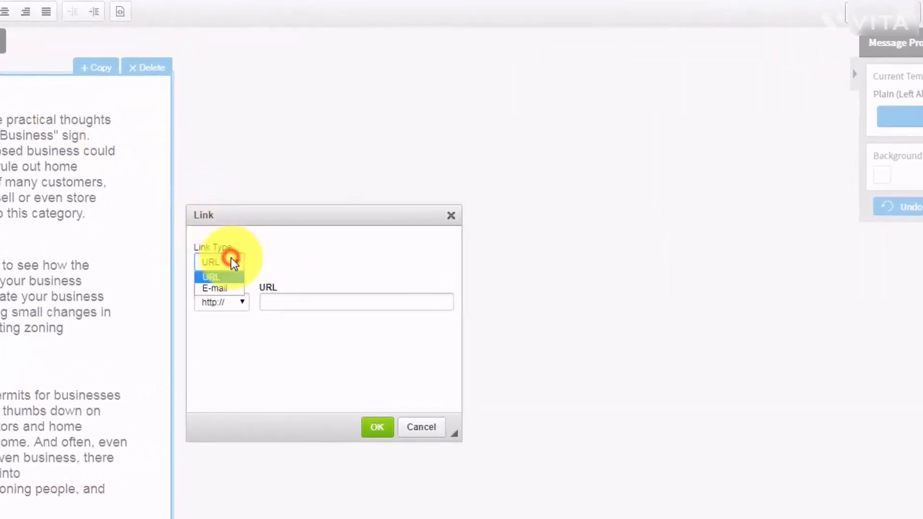
pyautogui.click(219, 288)
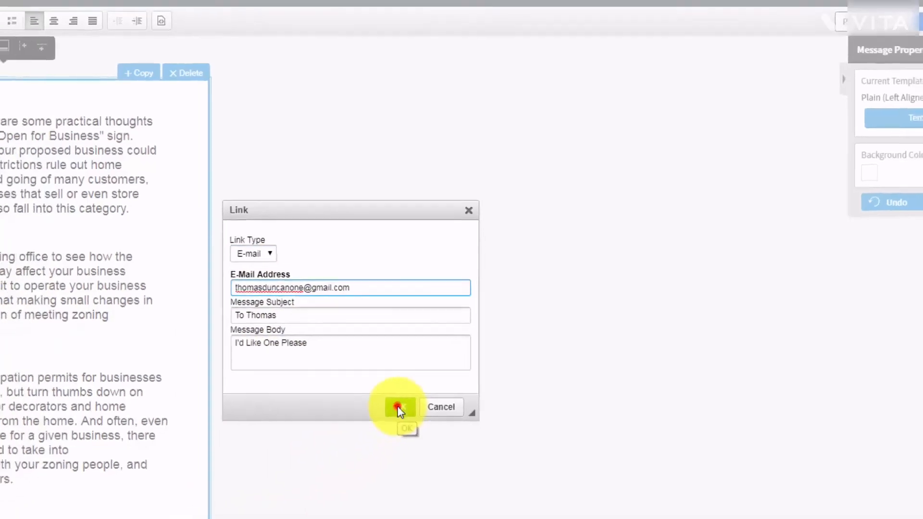
pyautogui.click(377, 427)
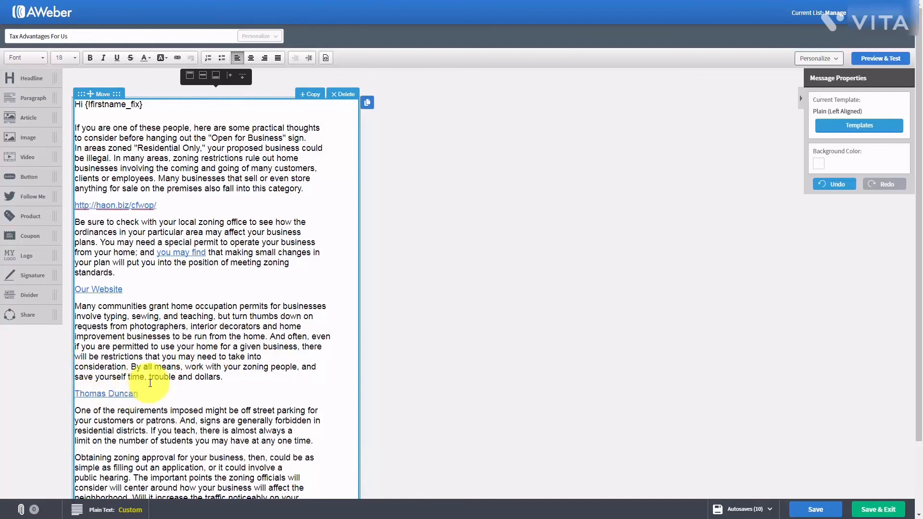
# - Save the draft with subject 'Advantages For Us' and return to the Drafts list
pyautogui.press('Tab')
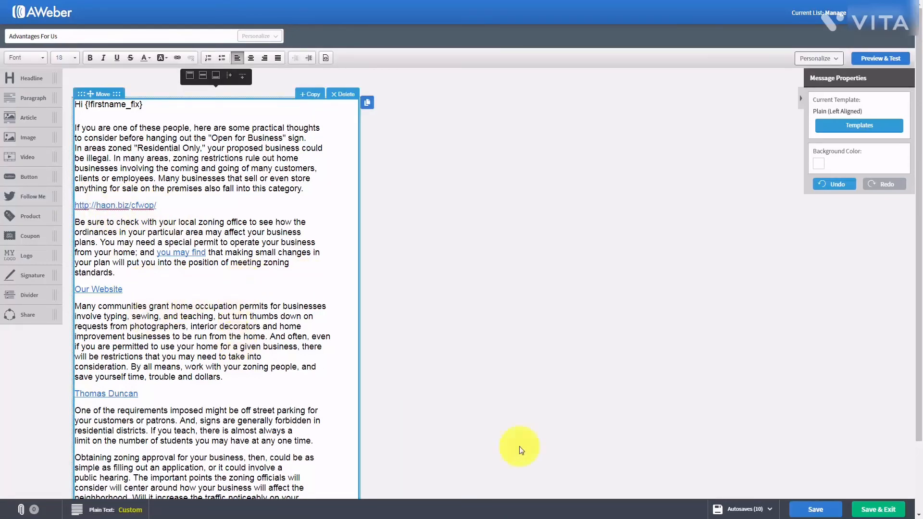
pyautogui.click(813, 509)
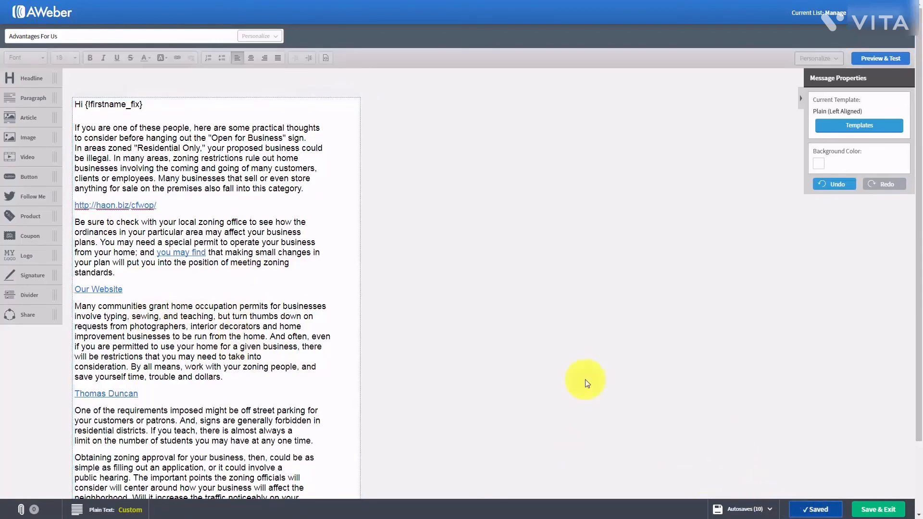
pyautogui.click(869, 509)
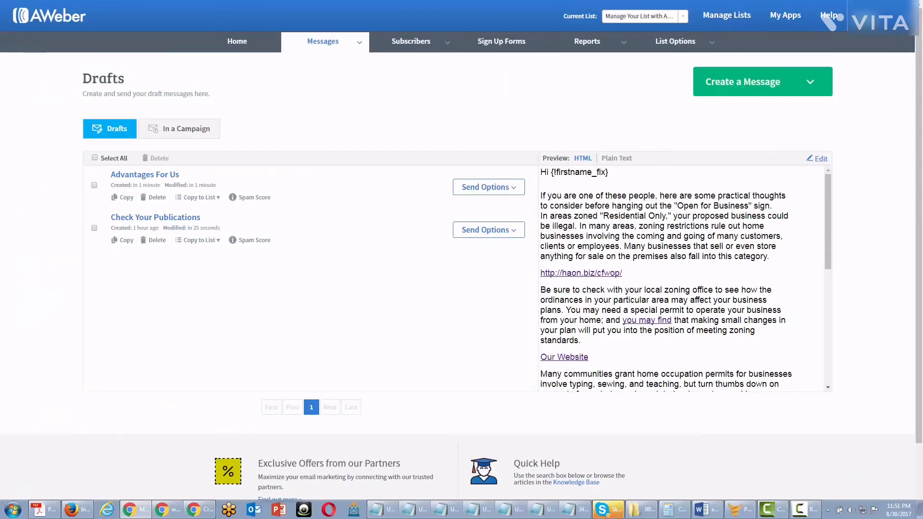
# - Schedule 'Advantages For Us' as a broadcast and send it now to Active Subscribers
pyautogui.click(521, 188)
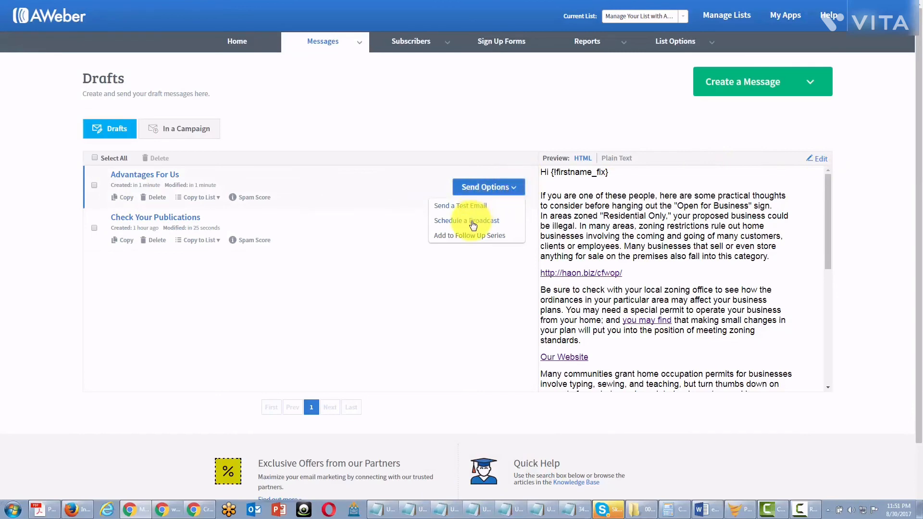
pyautogui.click(471, 222)
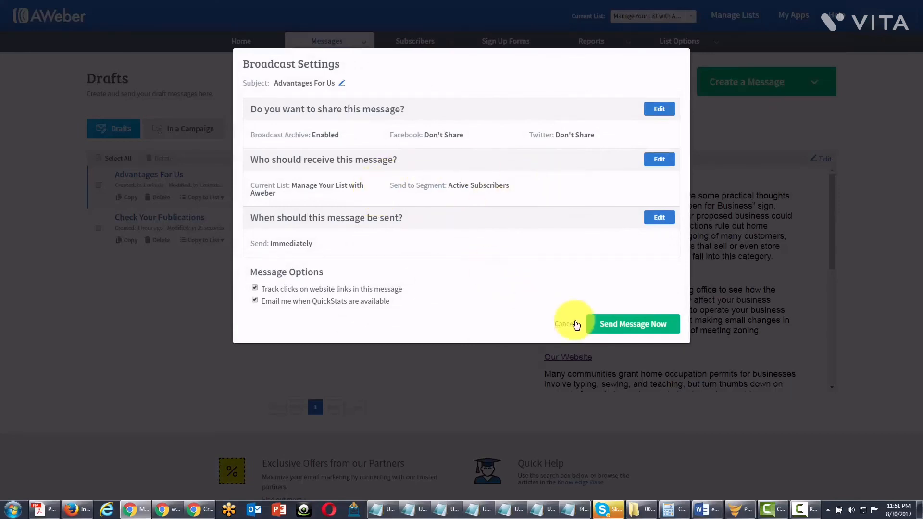
pyautogui.click(603, 324)
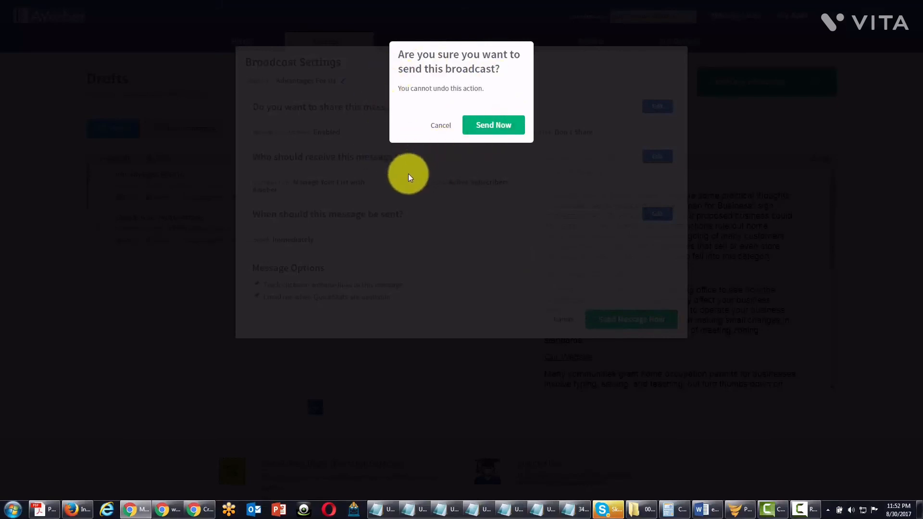
pyautogui.click(482, 127)
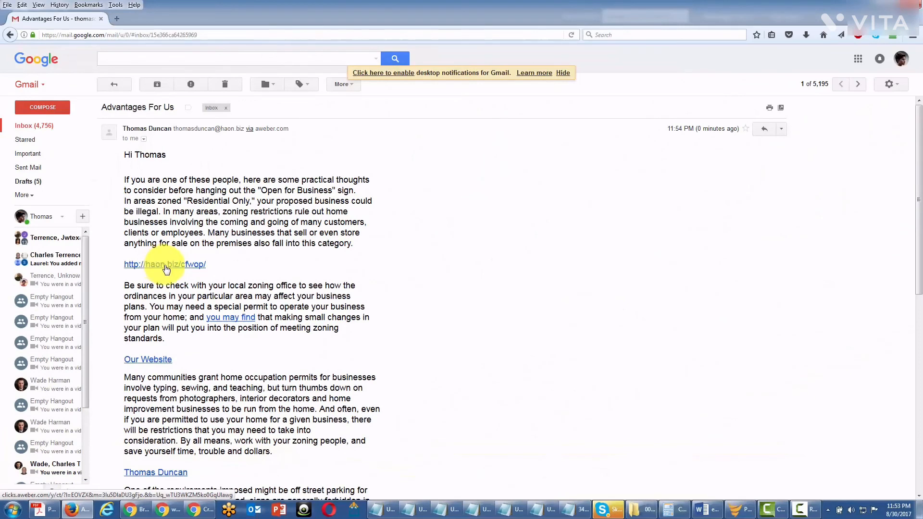
# - Open the haon.biz link in the received email, close its tab, and scroll the message
pyautogui.click(165, 265)
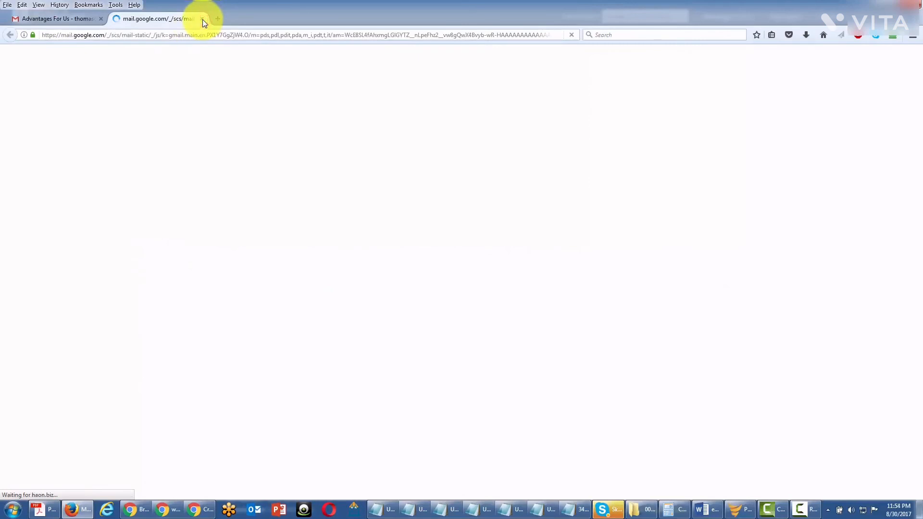
pyautogui.click(45, 15)
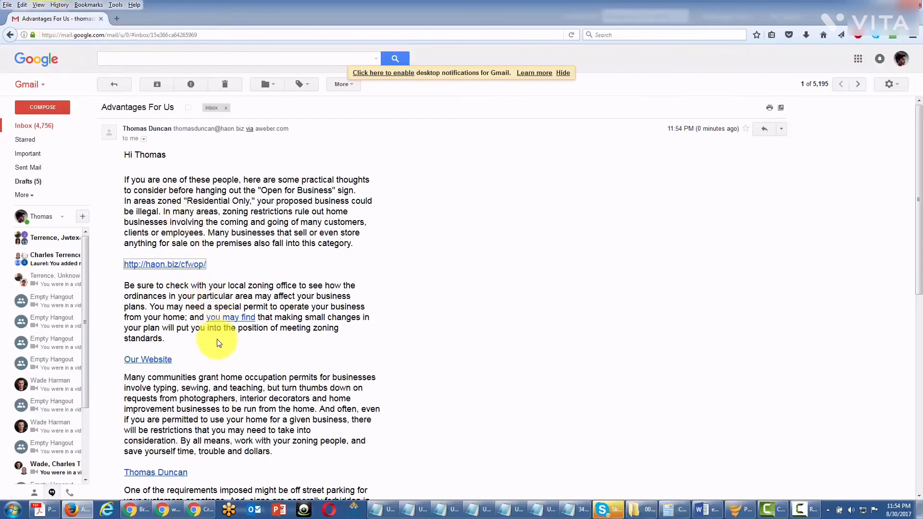
pyautogui.scroll(-4, 218, 341)
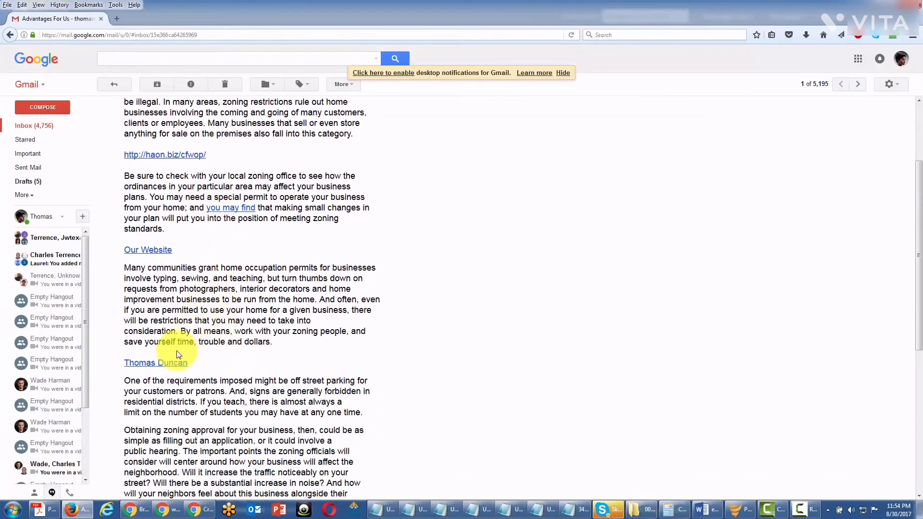
# - Follow the sender-name mailto link in the Gmail message
pyautogui.click(155, 367)
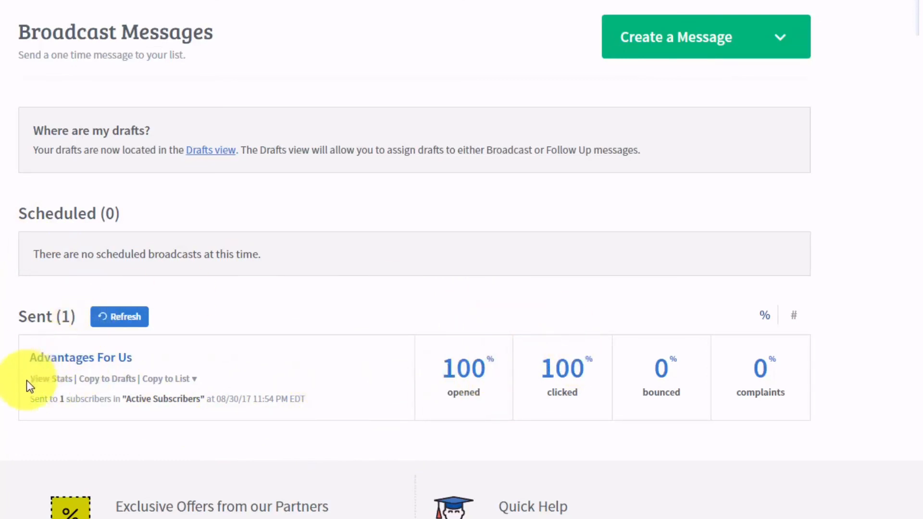
# - Open View Stats for 'Advantages For Us' and compare the Unopened and Opened subscriber lists
pyautogui.click(54, 378)
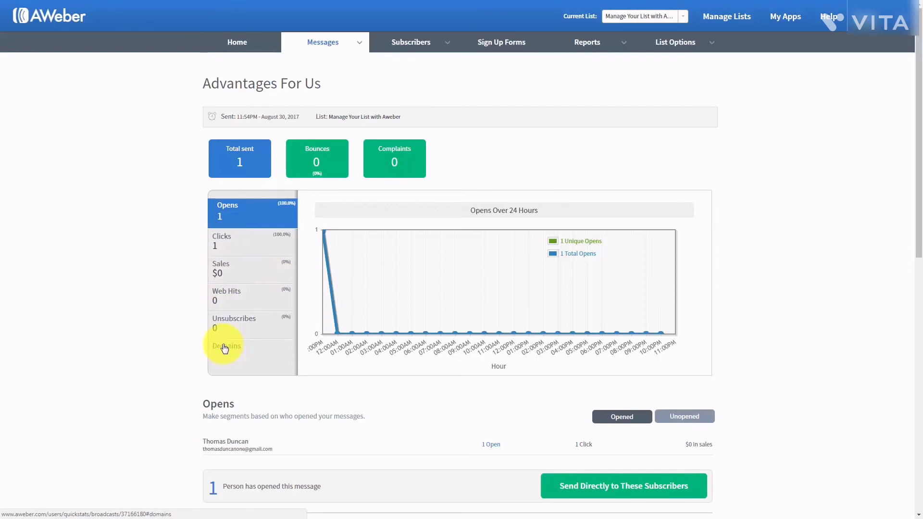
pyautogui.scroll(-1, 165, 326)
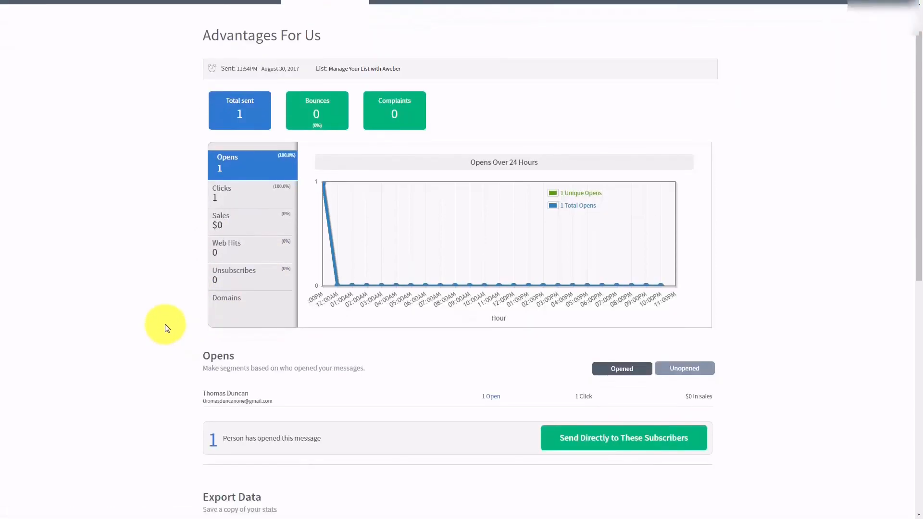
pyautogui.click(670, 369)
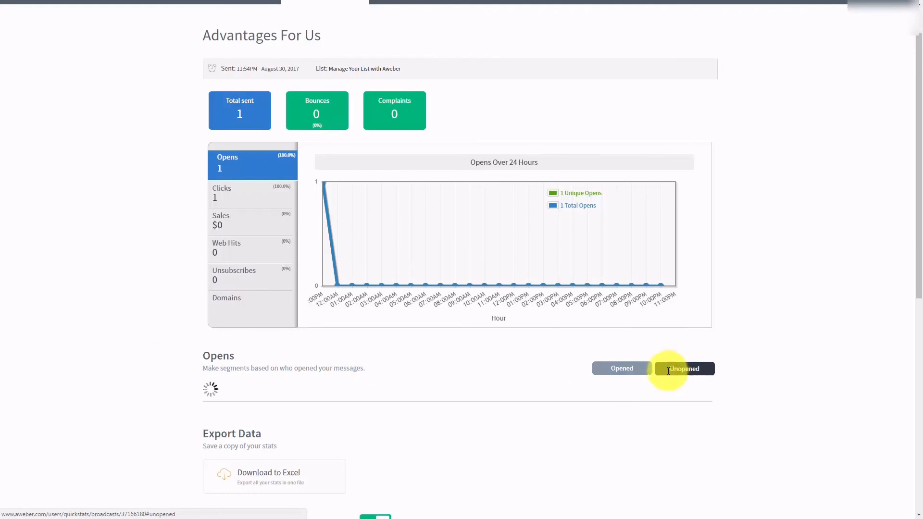
pyautogui.click(607, 369)
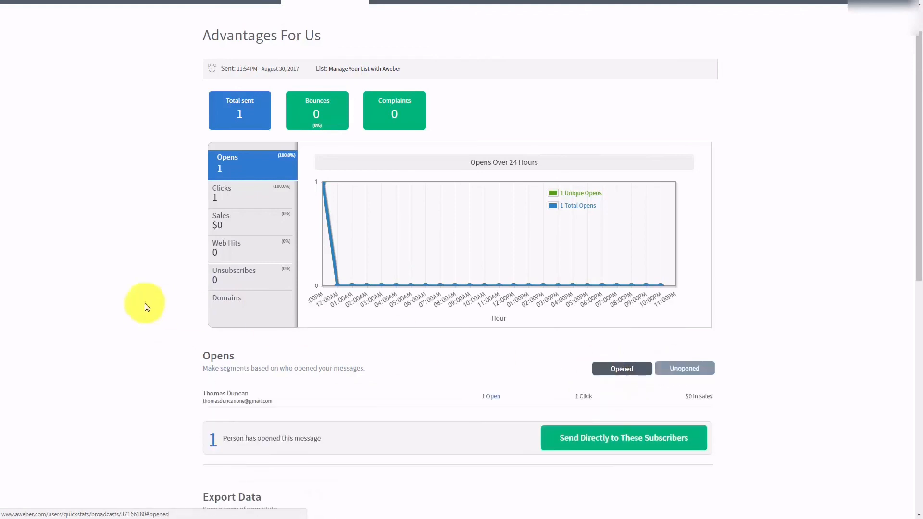
pyautogui.scroll(-1, 135, 296)
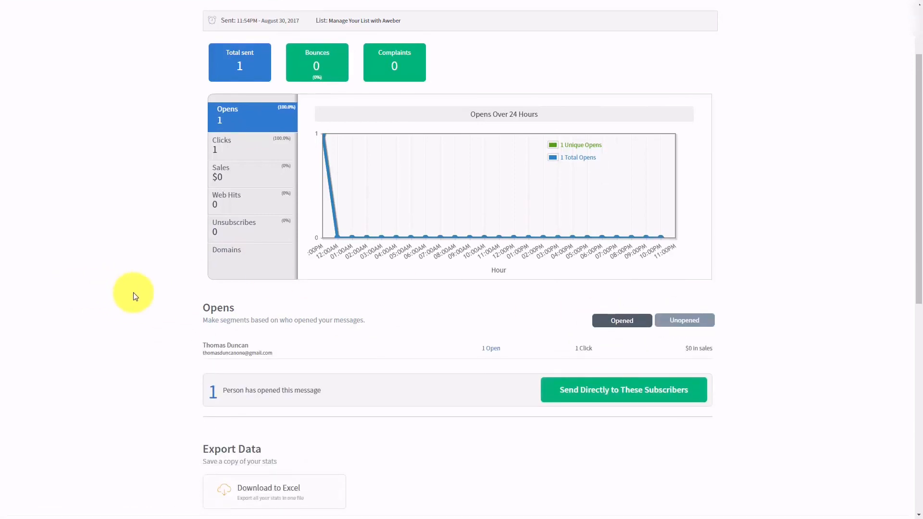
pyautogui.scroll(-1, 135, 296)
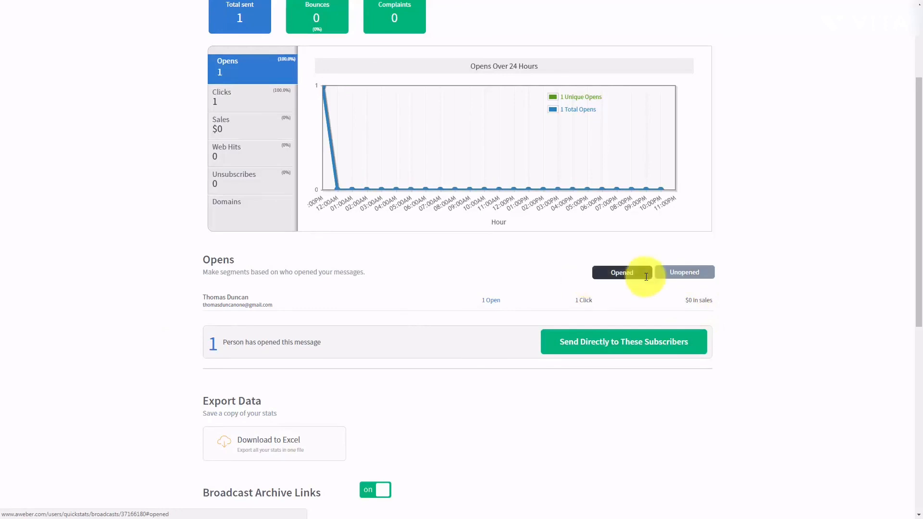
pyautogui.scroll(1, 299, 315)
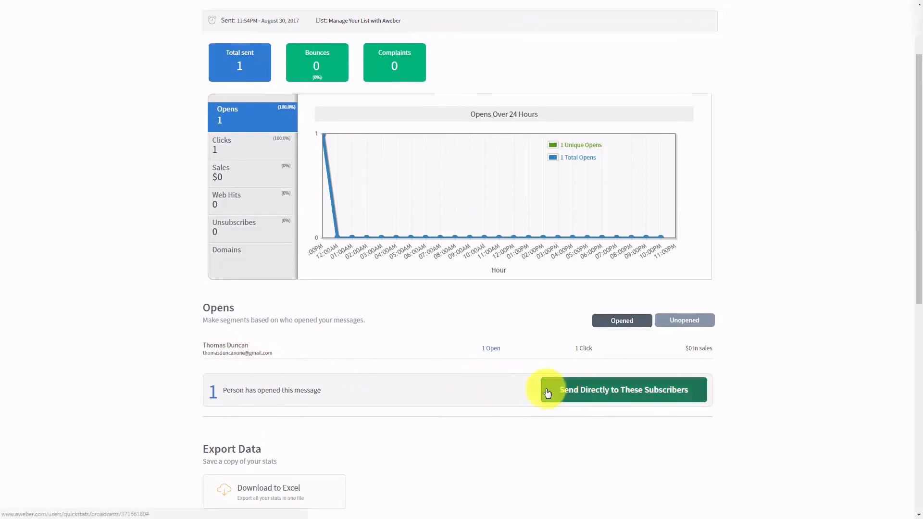
pyautogui.scroll(1, 466, 373)
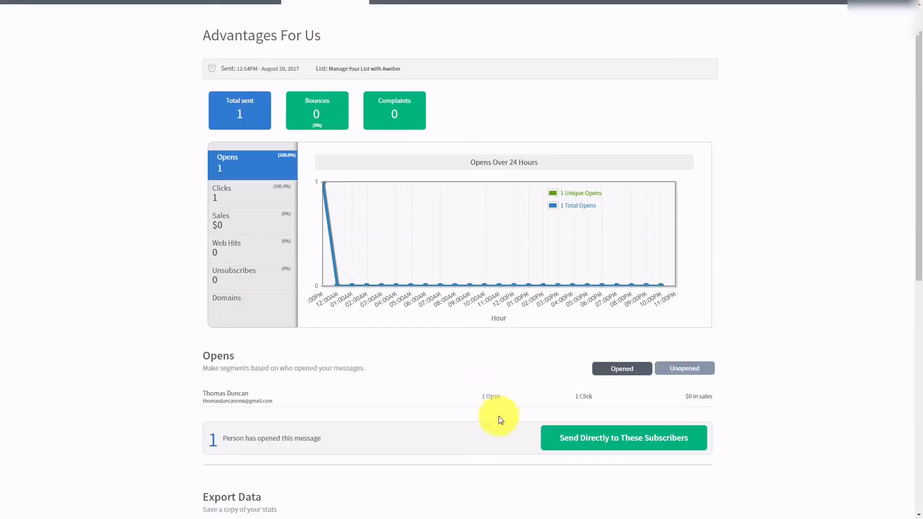
# - Create a segment from the openers, name it after the subscriber, and save it
pyautogui.click(565, 440)
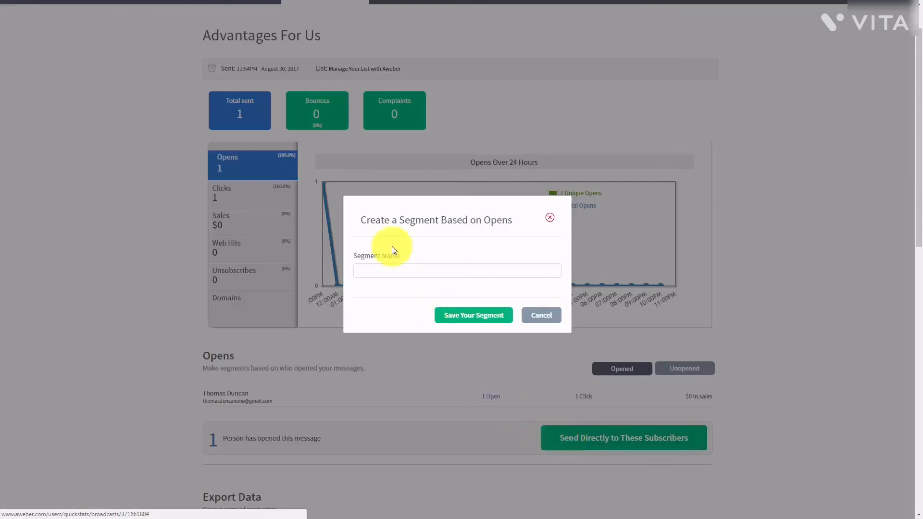
pyautogui.click(391, 272)
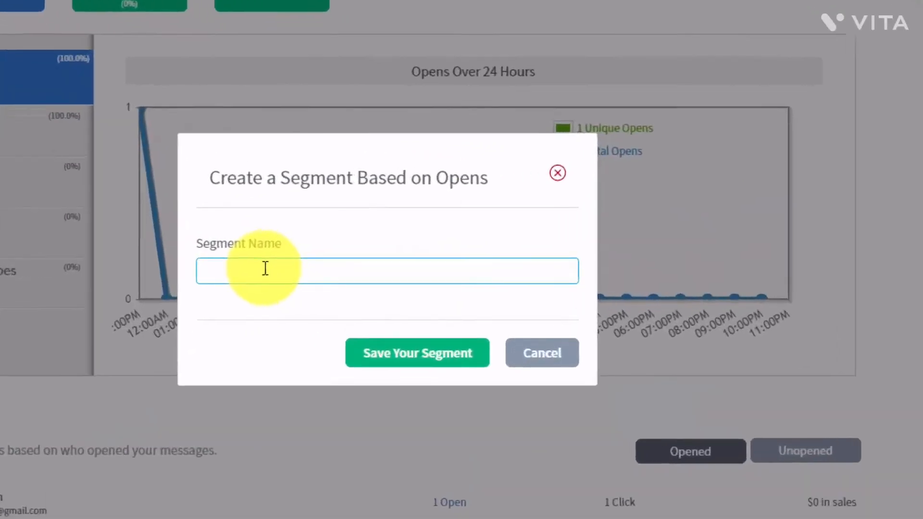
pyautogui.click(265, 268)
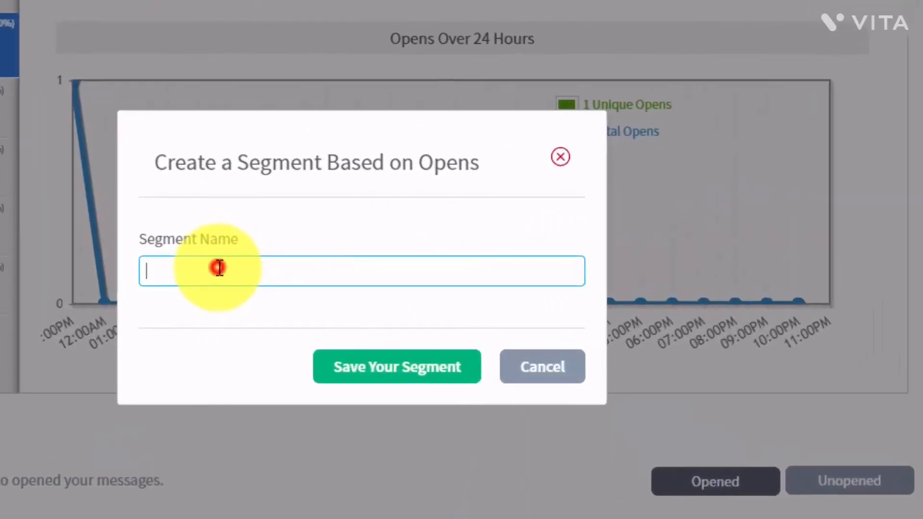
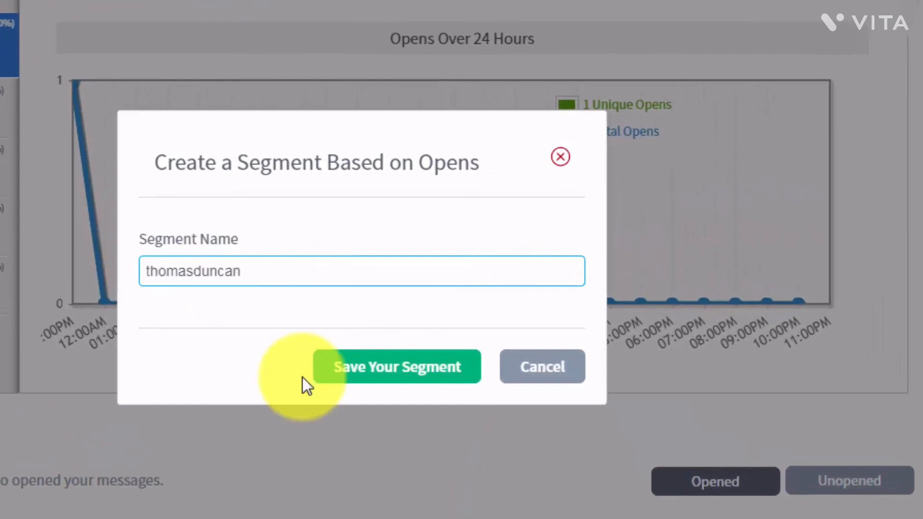
pyautogui.click(355, 377)
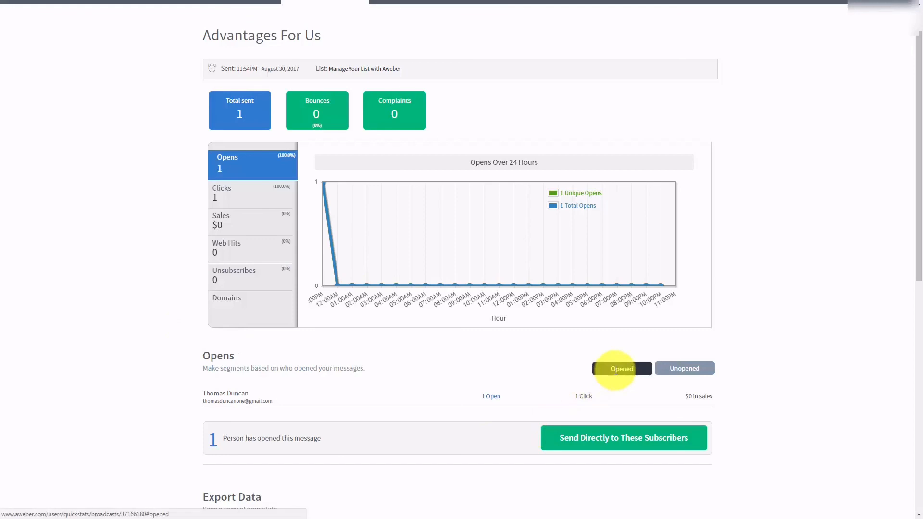
# - Schedule 'Check Your Publications' as a broadcast targeted at the newly saved opener segment
pyautogui.click(675, 368)
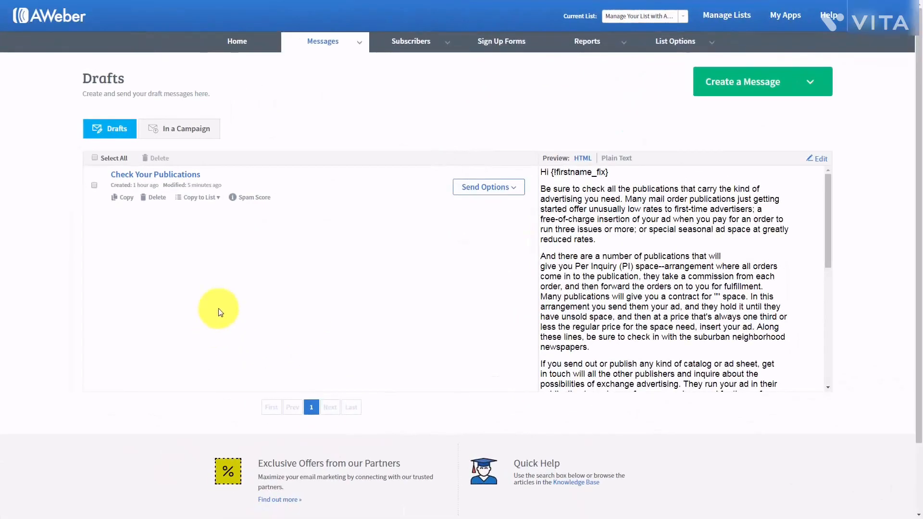
pyautogui.click(515, 191)
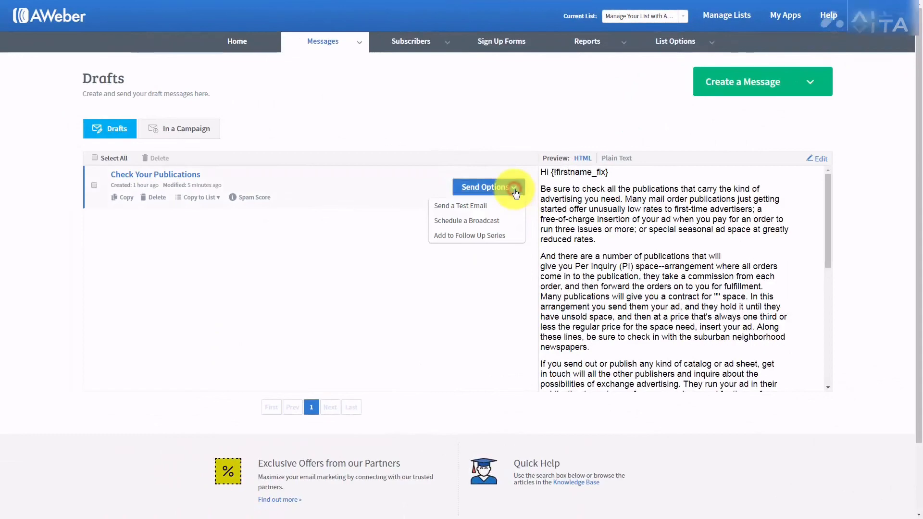
pyautogui.click(465, 221)
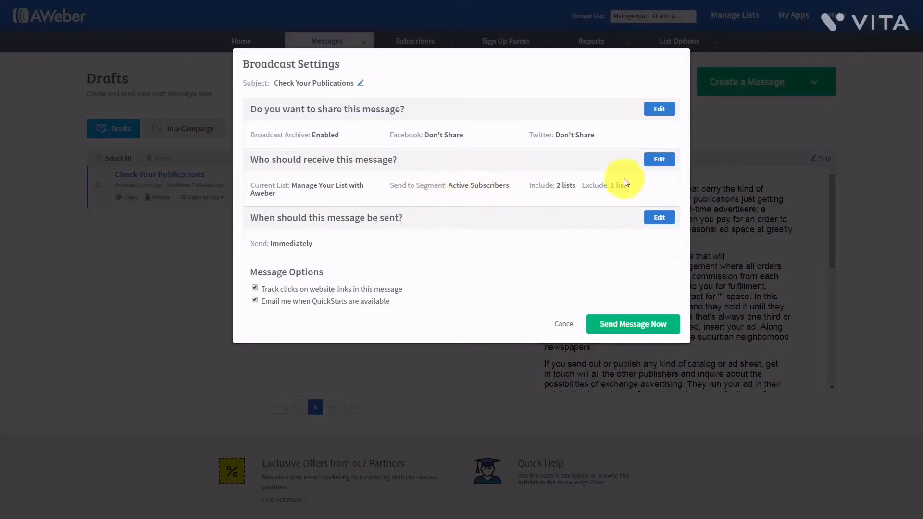
pyautogui.click(659, 159)
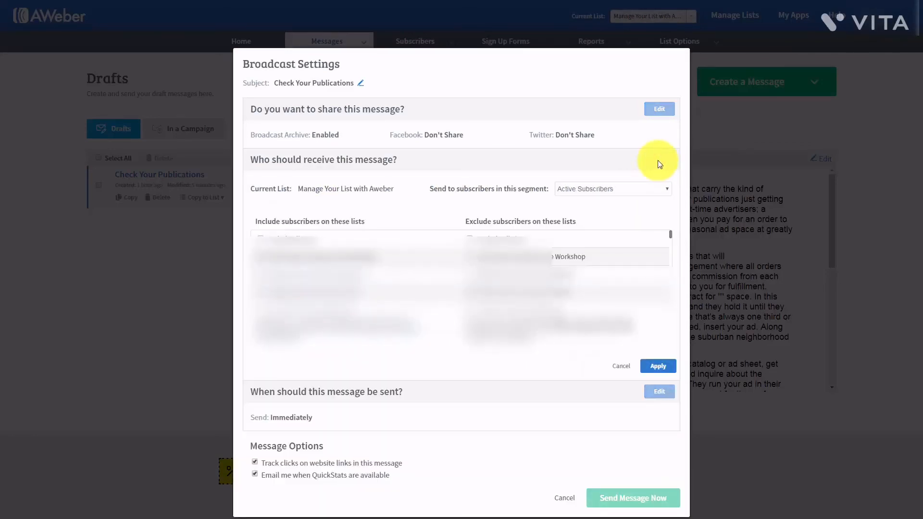
pyautogui.click(649, 191)
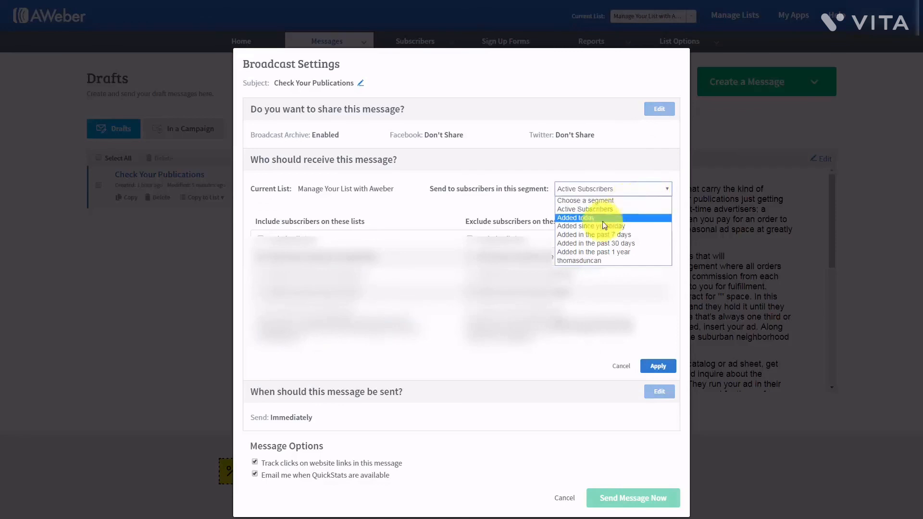
pyautogui.click(585, 261)
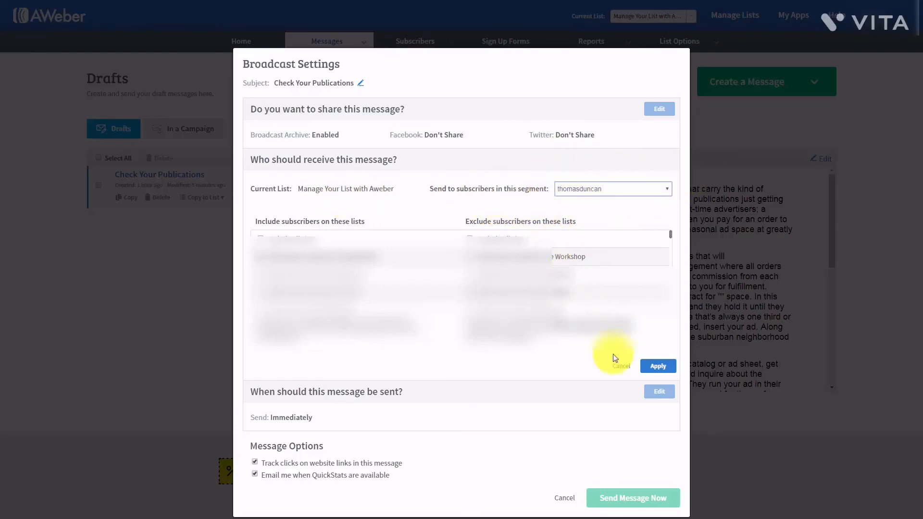
pyautogui.click(656, 365)
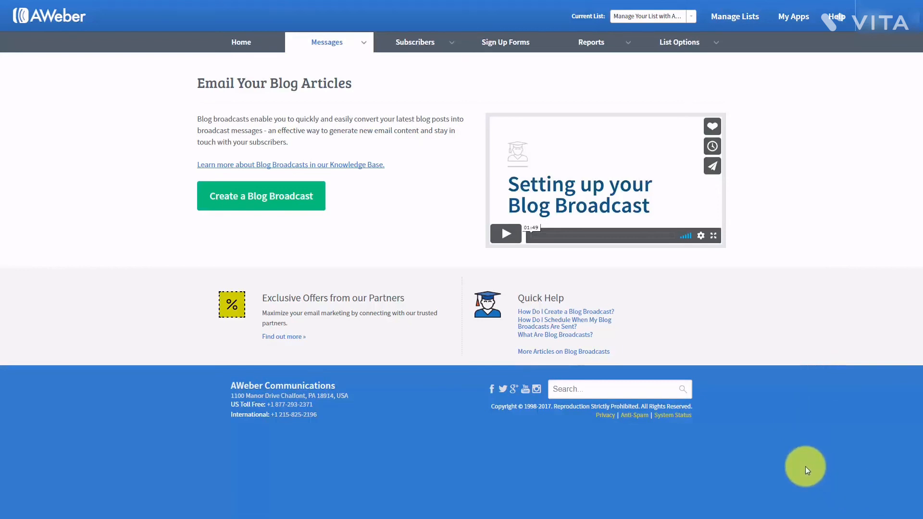
# - Start a new blog broadcast from the Messages menu
pyautogui.click(364, 47)
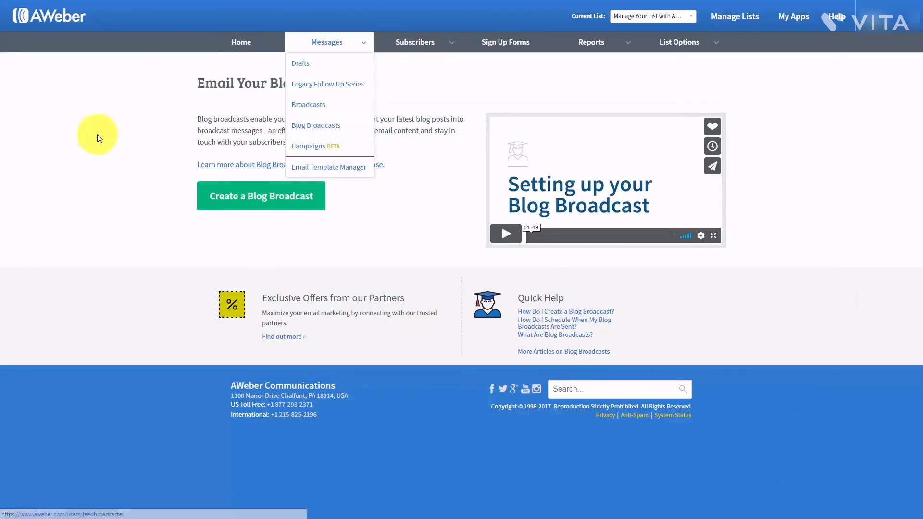
pyautogui.click(363, 42)
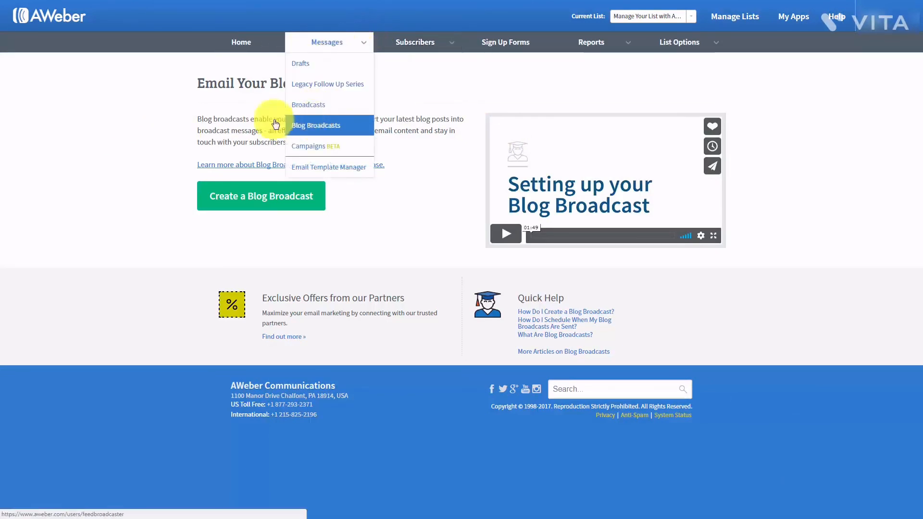
pyautogui.click(248, 202)
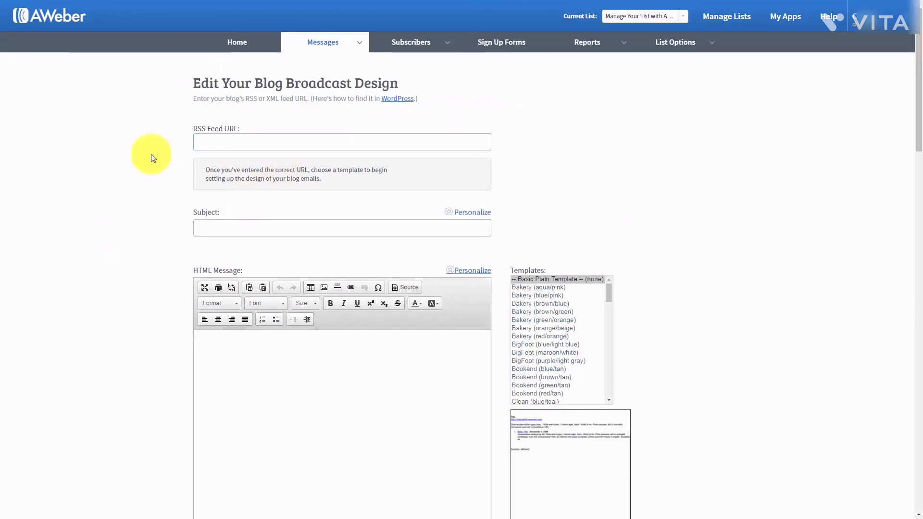
# - Enter the subject '{!firstname_fix}, New Post Haon'
pyautogui.click(213, 146)
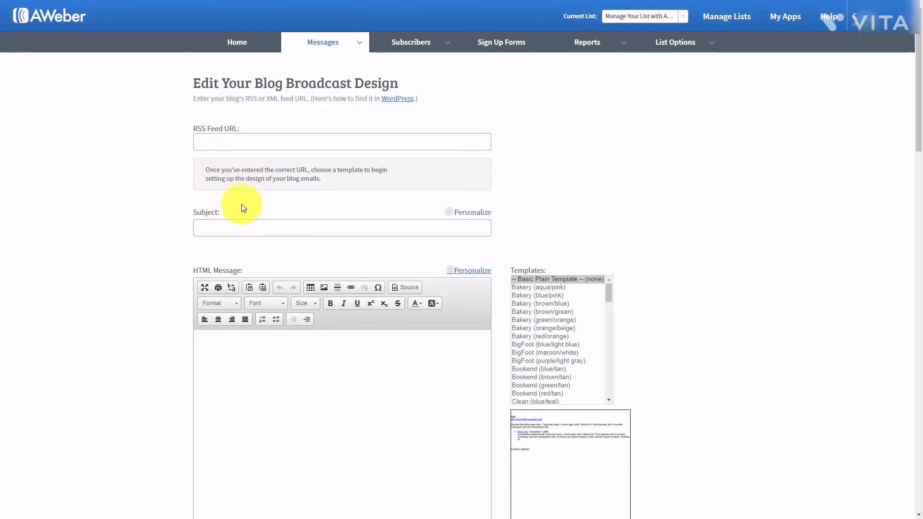
pyautogui.click(219, 228)
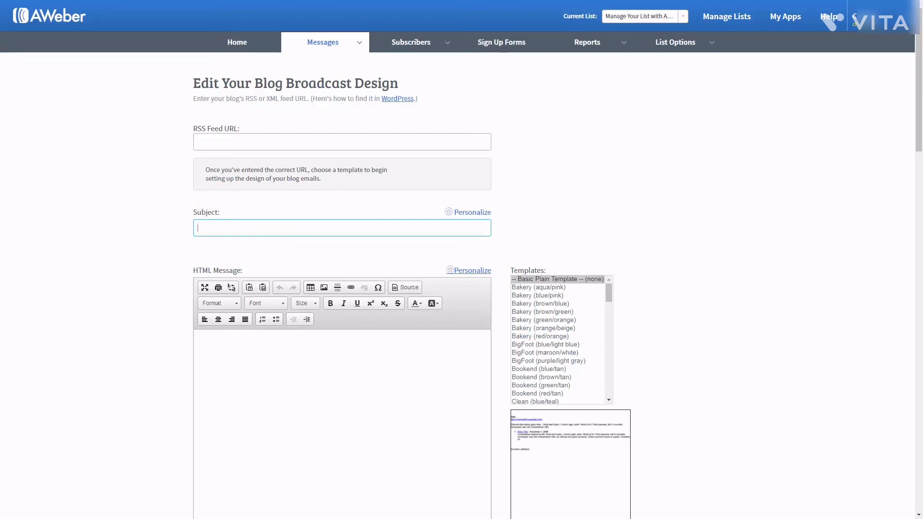
pyautogui.write('New Post Haon')
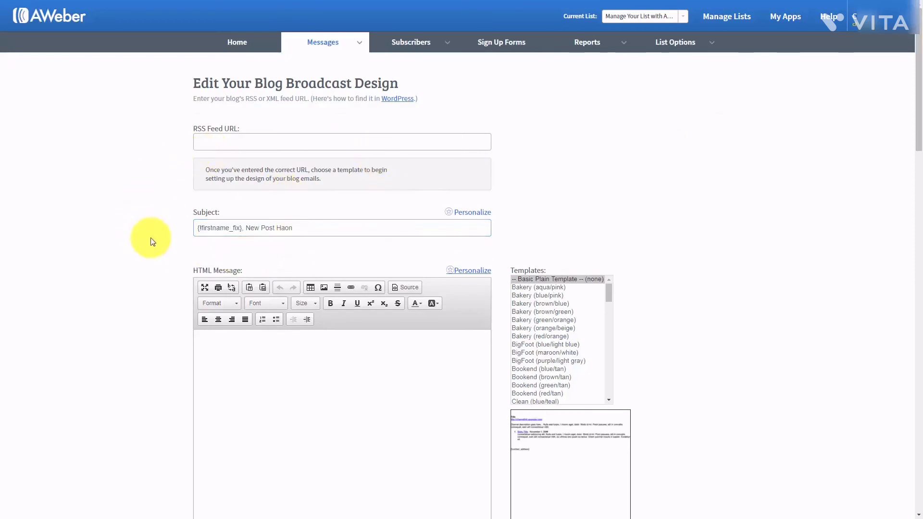
# - Select the three-line greeting message in the HTML editor
pyautogui.click(251, 233)
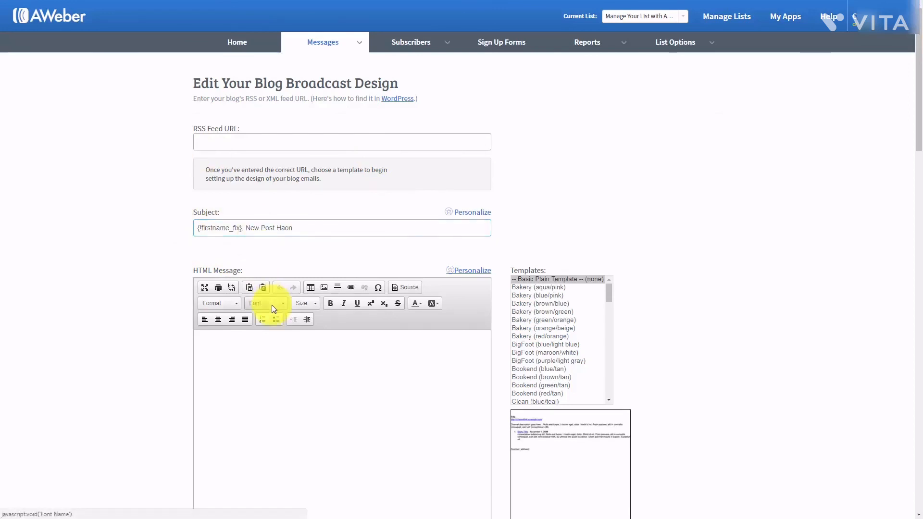
pyautogui.scroll(-1, 272, 306)
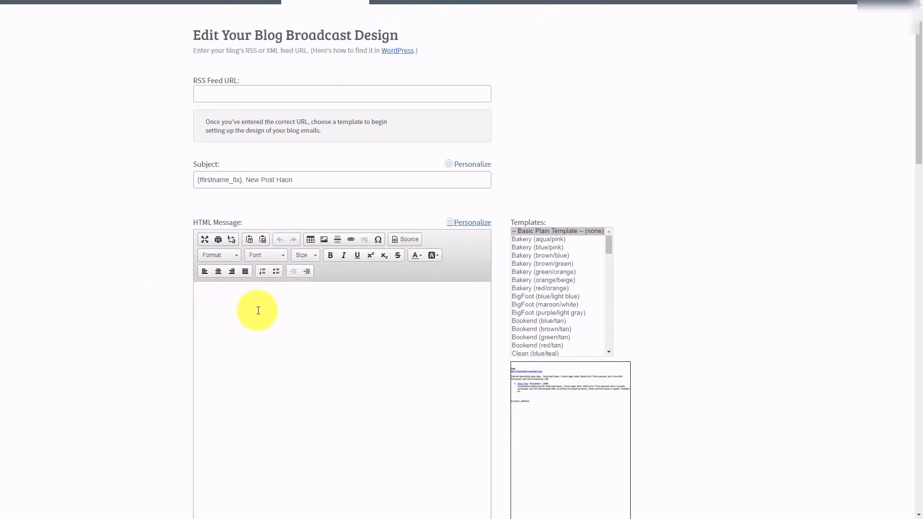
pyautogui.scroll(1, 255, 309)
pyautogui.scroll(-1, 258, 310)
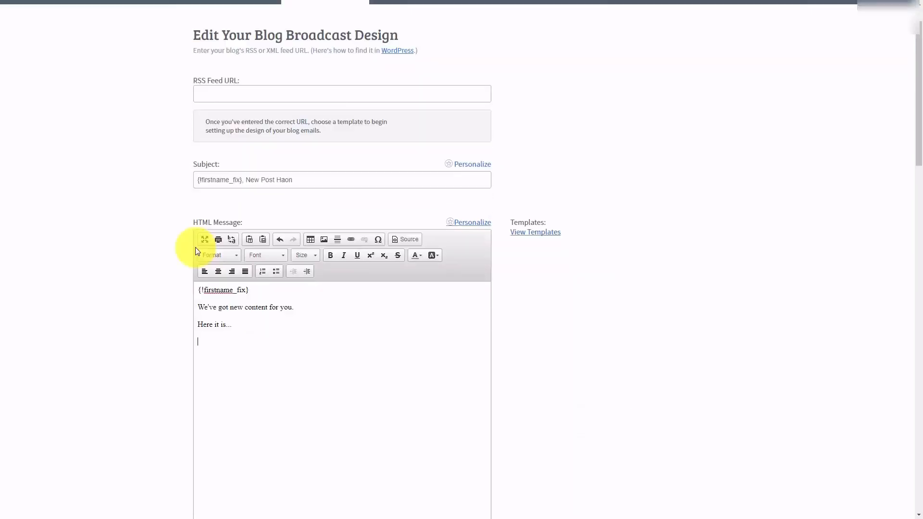
pyautogui.moveTo(244, 325); pyautogui.dragTo(199, 290)
pyautogui.hotkey('ctrl', 'c')
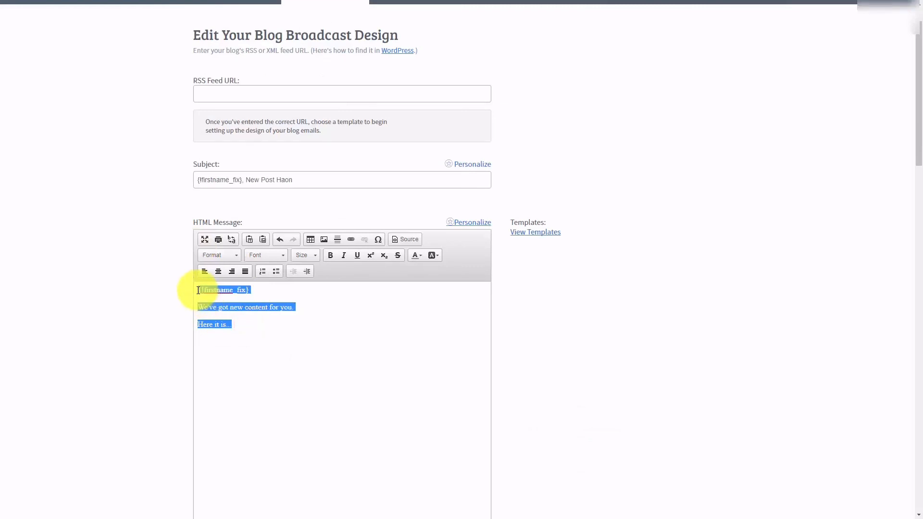
# - Paste the greeting into the Plain Text Message box and open the WordPress feed-URL help
pyautogui.scroll(-4, 198, 279)
pyautogui.click(248, 402)
pyautogui.hotkey('ctrl', 'v')
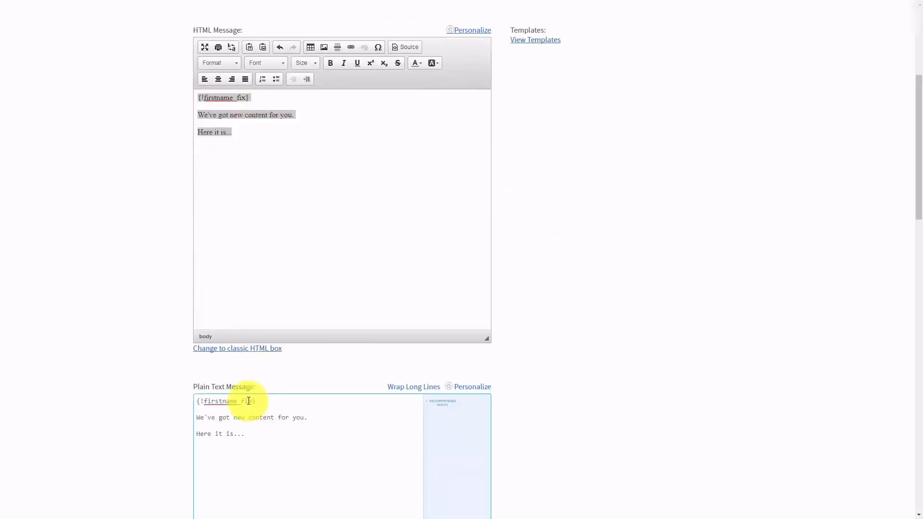
pyautogui.scroll(2, 274, 377)
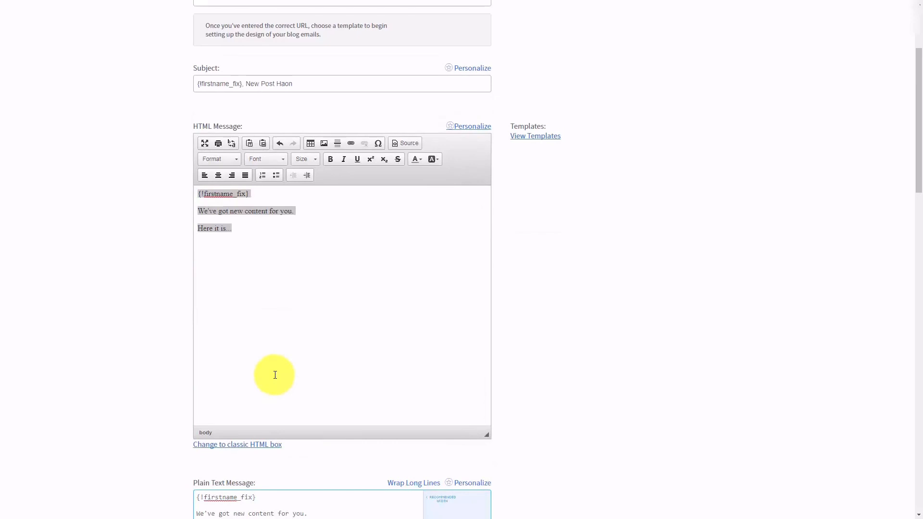
pyautogui.scroll(3, 275, 375)
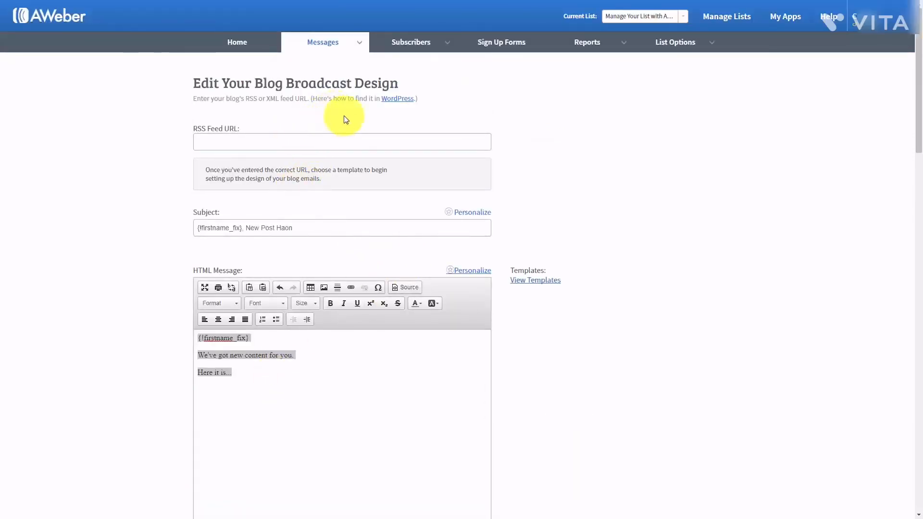
pyautogui.click(394, 104)
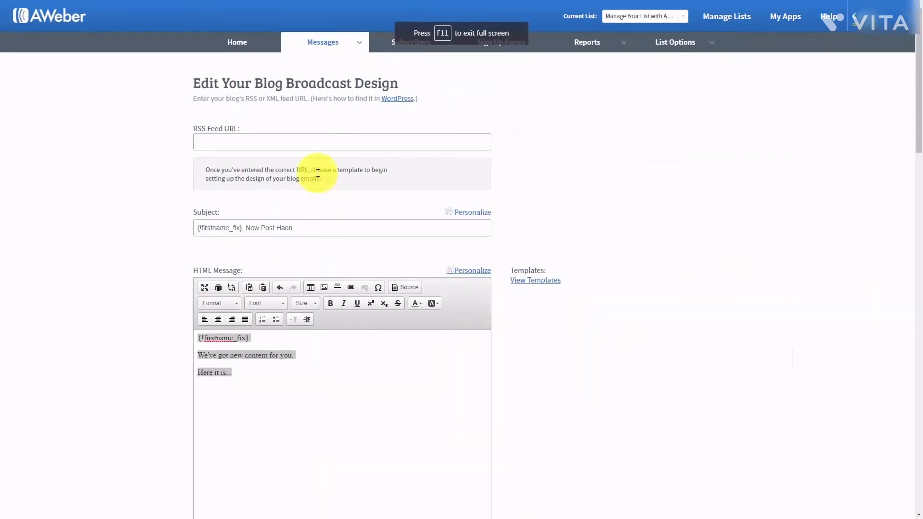
pyautogui.rightClick(208, 136)
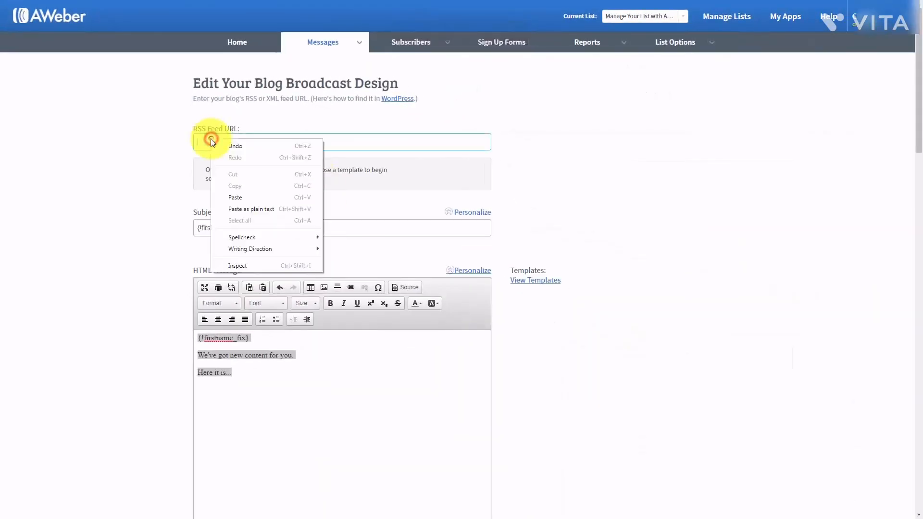
pyautogui.click(229, 194)
pyautogui.click(163, 215)
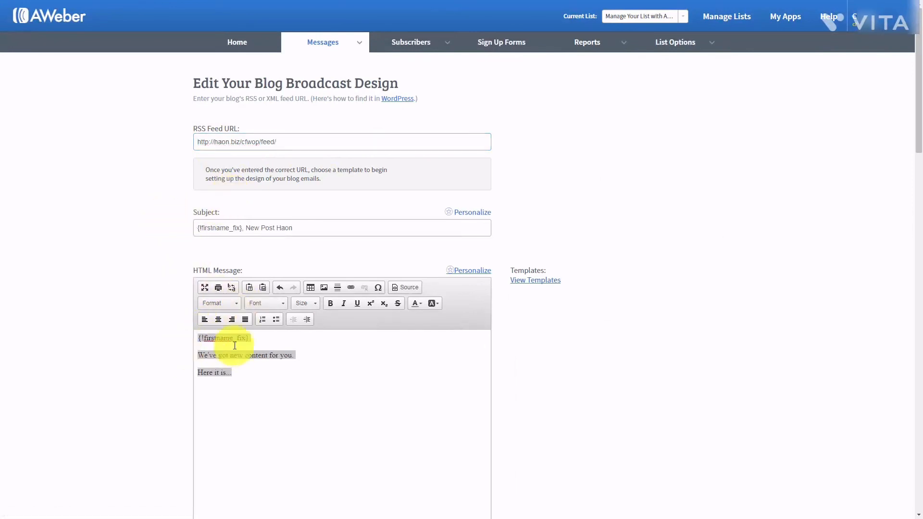
# - Browse the available blog broadcast templates
pyautogui.click(529, 281)
pyautogui.scroll(-3, 215, 152)
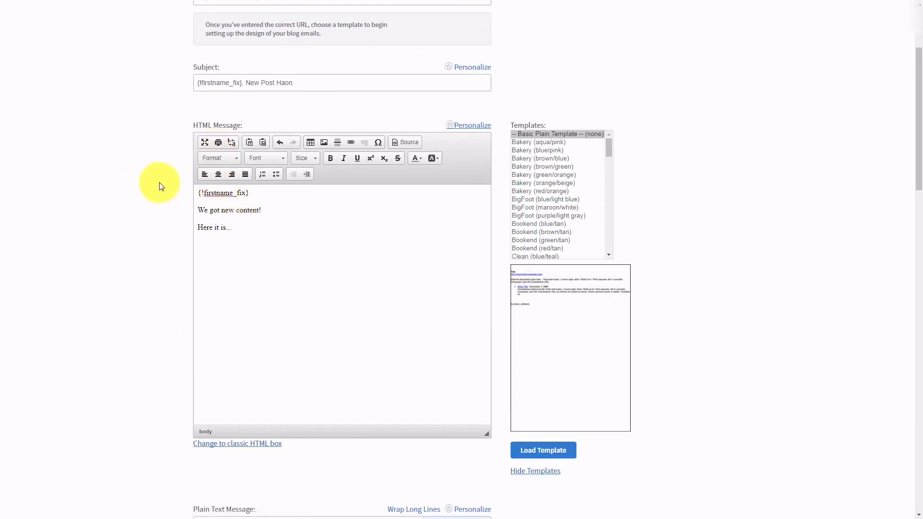
pyautogui.scroll(-12, 160, 186)
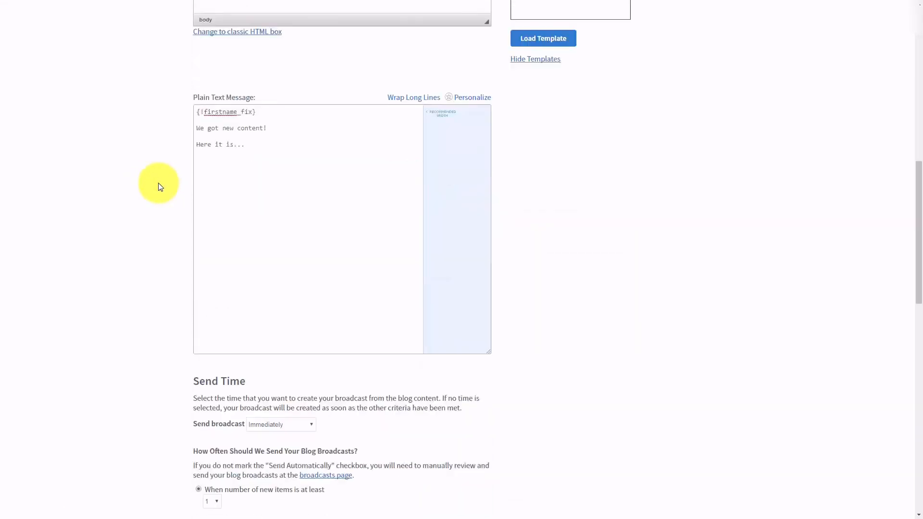
# - Keep immediate sending, pick specific days of the month, enable Send Automatically, and save the blog broadcast
pyautogui.scroll(-1, 158, 183)
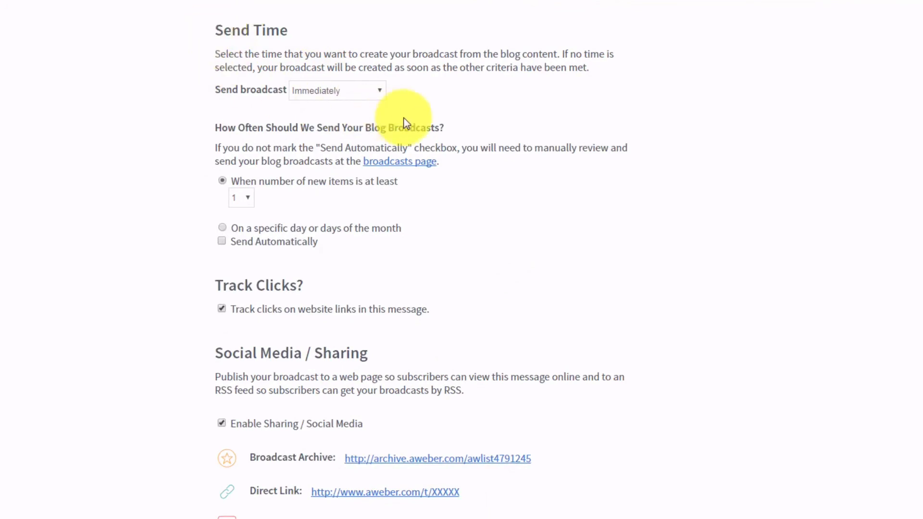
pyautogui.click(373, 94)
pyautogui.click(374, 94)
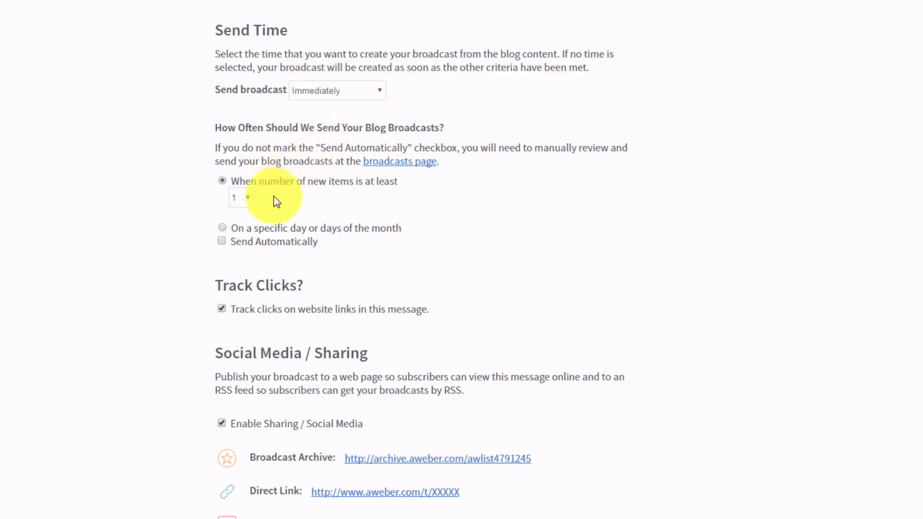
pyautogui.click(222, 228)
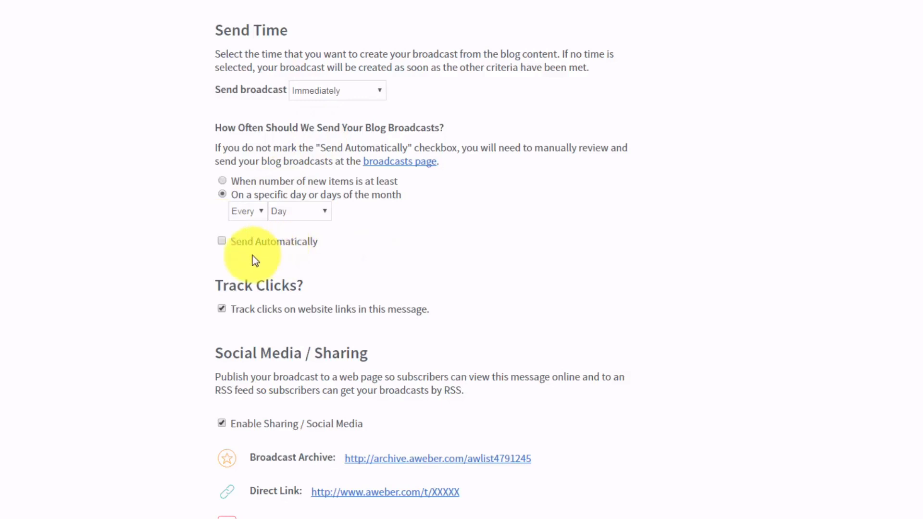
pyautogui.click(223, 241)
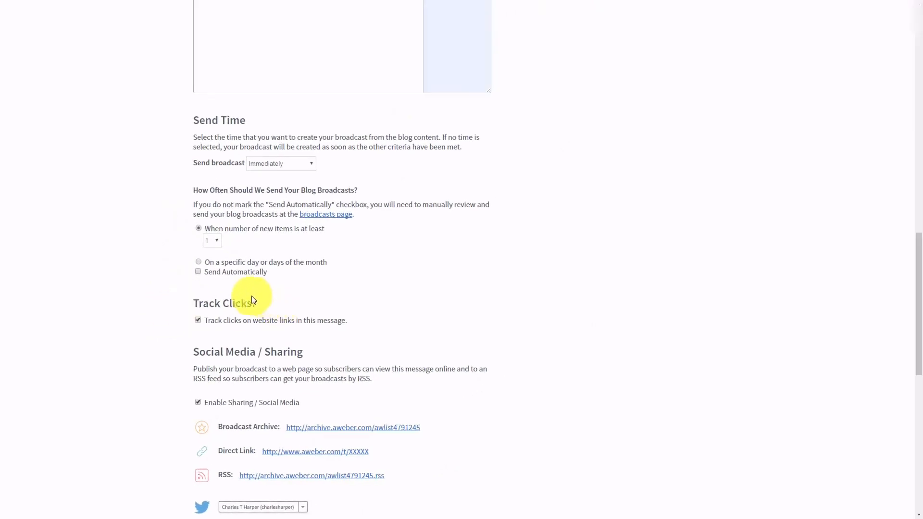
pyautogui.scroll(-10, 346, 333)
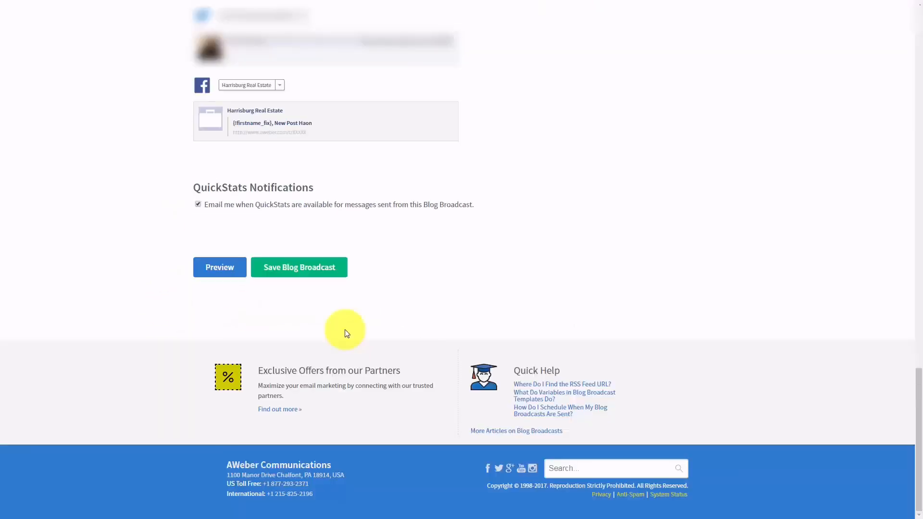
pyautogui.click(291, 275)
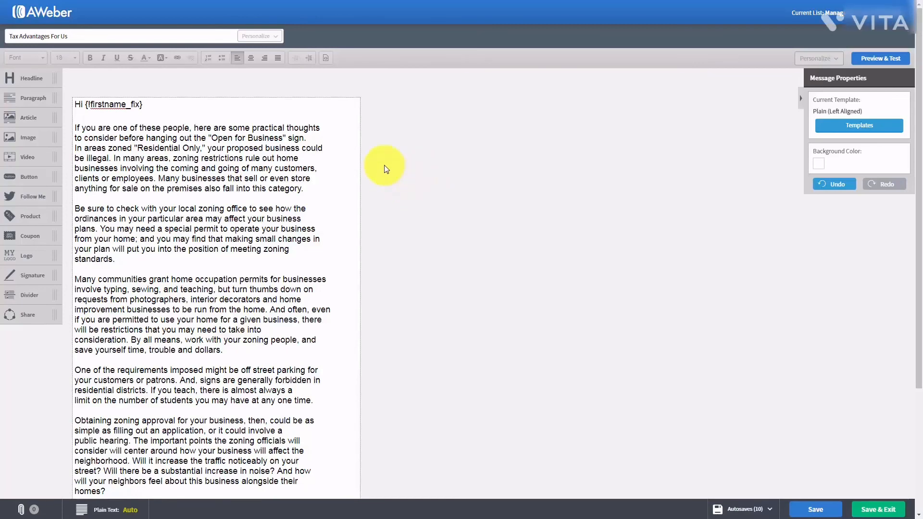
# - Scroll down the Tax Advantages For Us draft to its closing zoning-approval paragraph
pyautogui.scroll(-1, 384, 165)
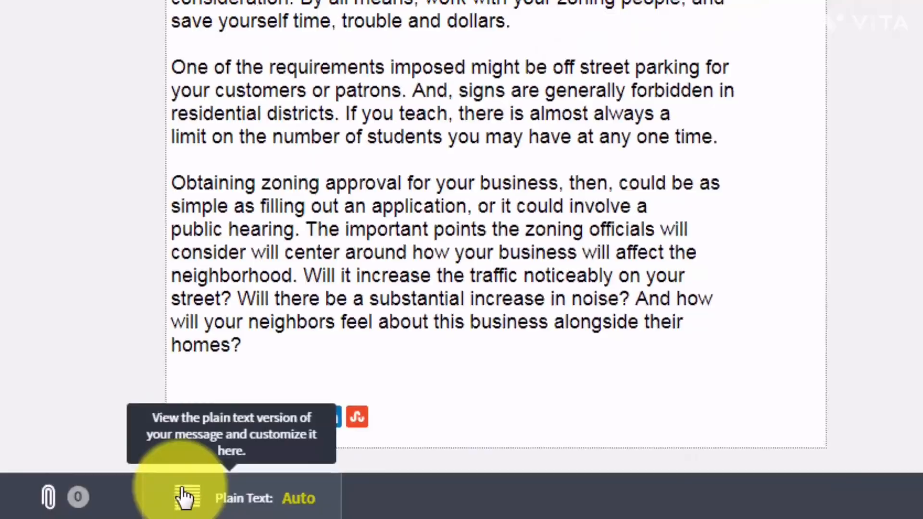
# - Open the draft's plain-text version and switch it to a custom version
pyautogui.click(211, 494)
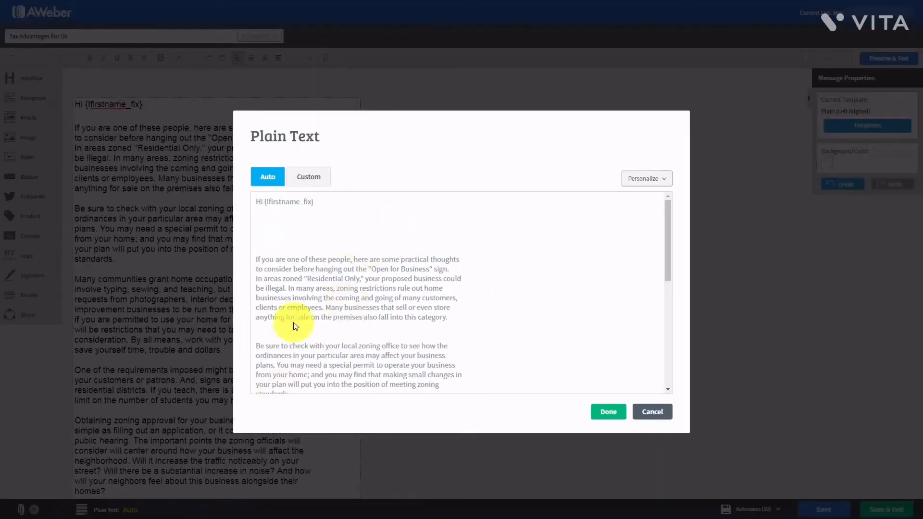
pyautogui.scroll(-8, 344, 245)
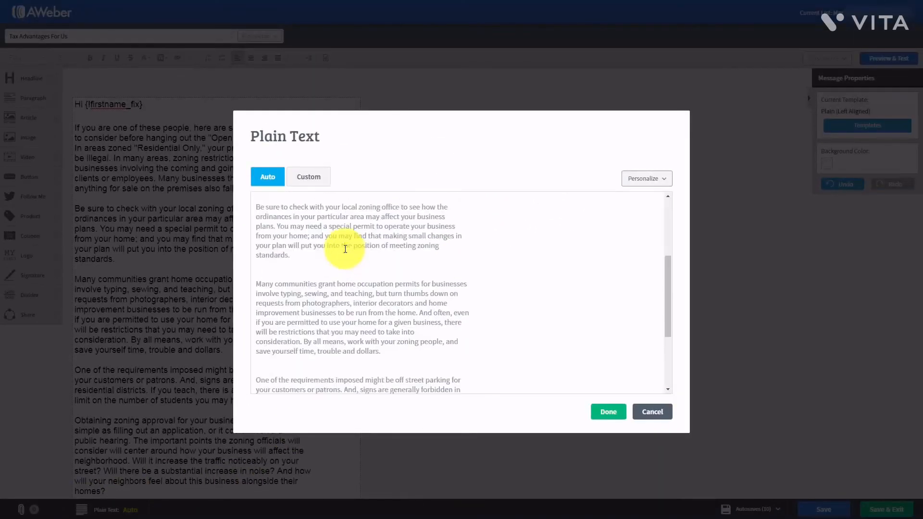
pyautogui.scroll(8, 344, 258)
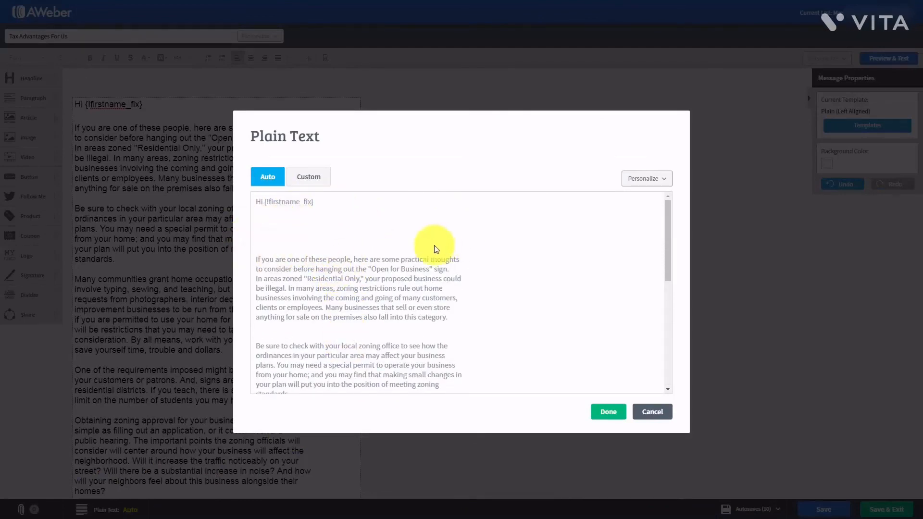
pyautogui.click(406, 237)
pyautogui.scroll(-5, 405, 258)
pyautogui.scroll(5, 403, 270)
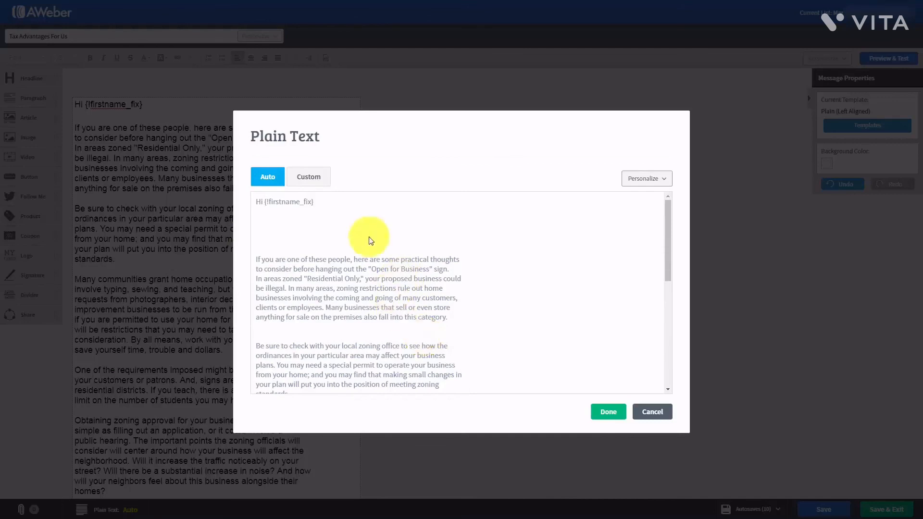
pyautogui.click(305, 179)
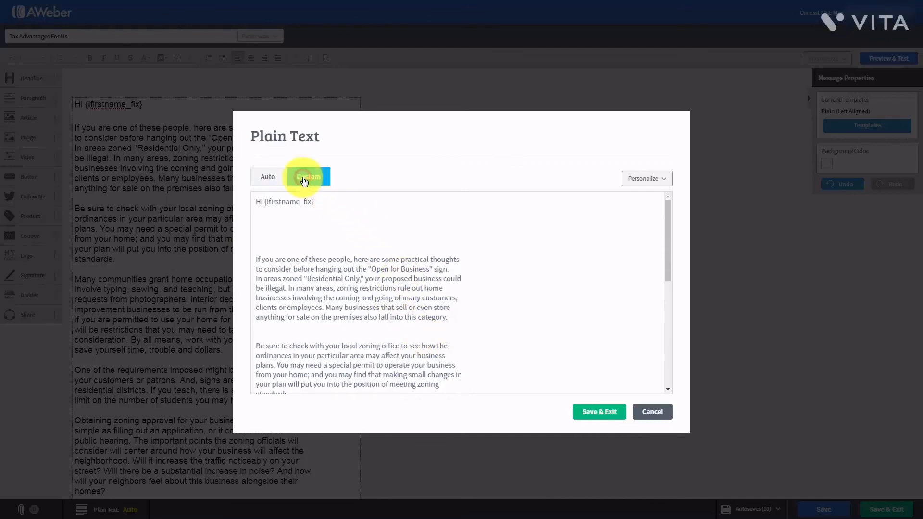
# - Delete the extra blank lines after the greeting and above the second and third paragraphs, then save
pyautogui.click(266, 218)
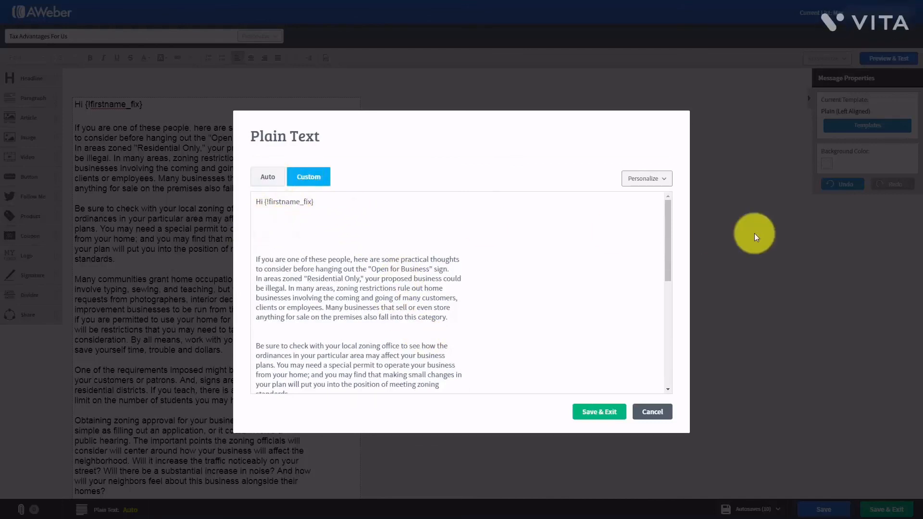
pyautogui.press('Delete')
pyautogui.press('Delete')
pyautogui.press('Delete')
pyautogui.press('Delete')
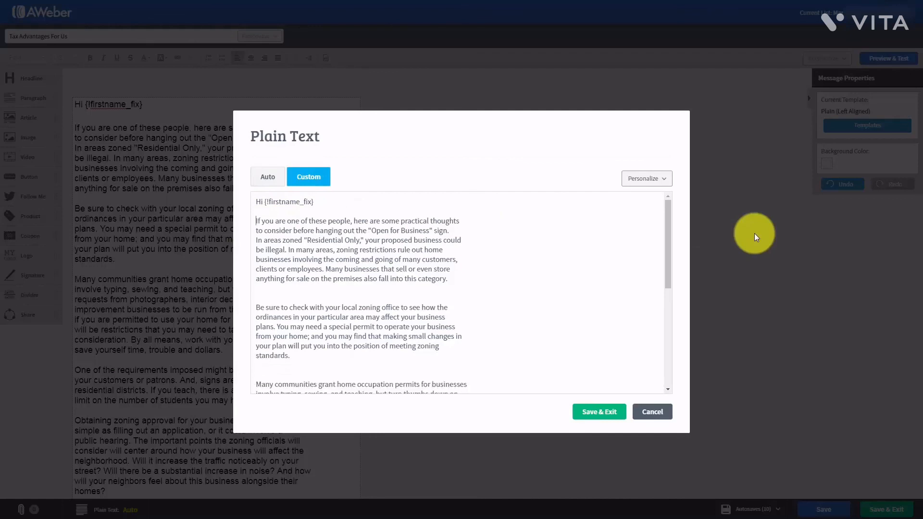
pyautogui.click(268, 298)
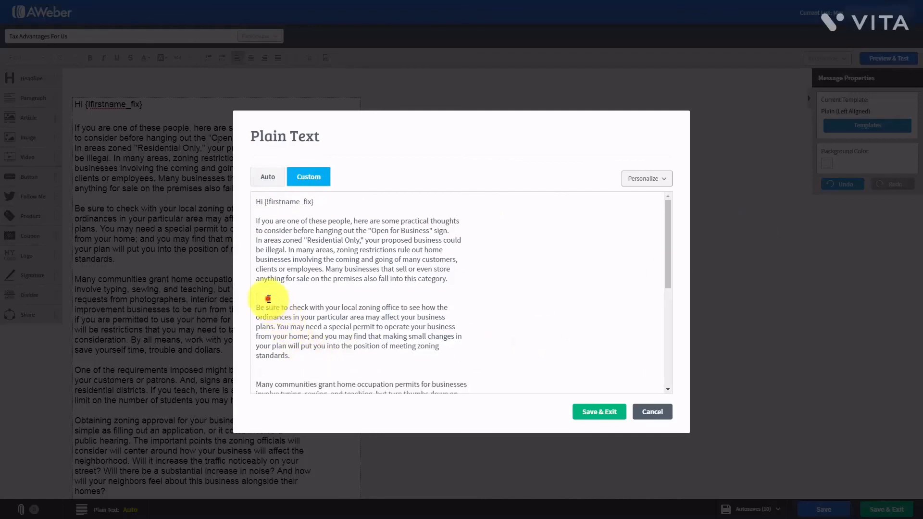
pyautogui.press('Delete')
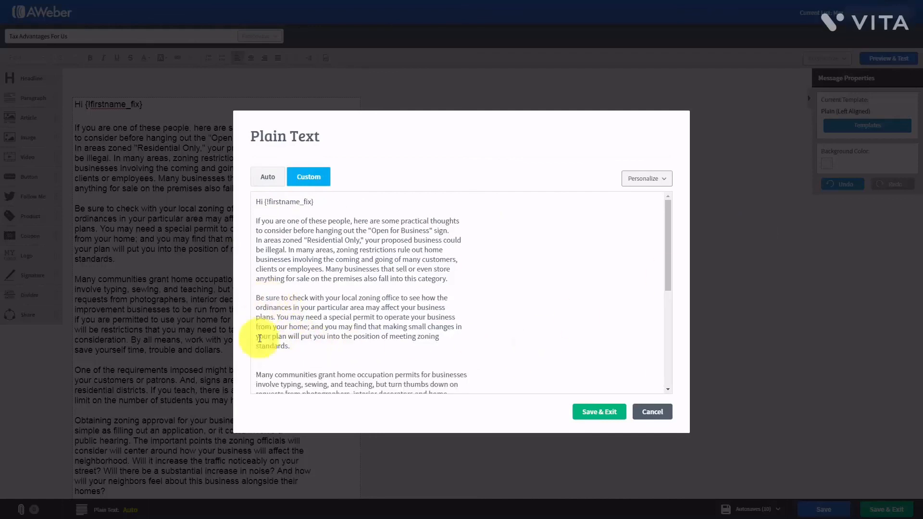
pyautogui.click(266, 364)
pyautogui.press('Delete')
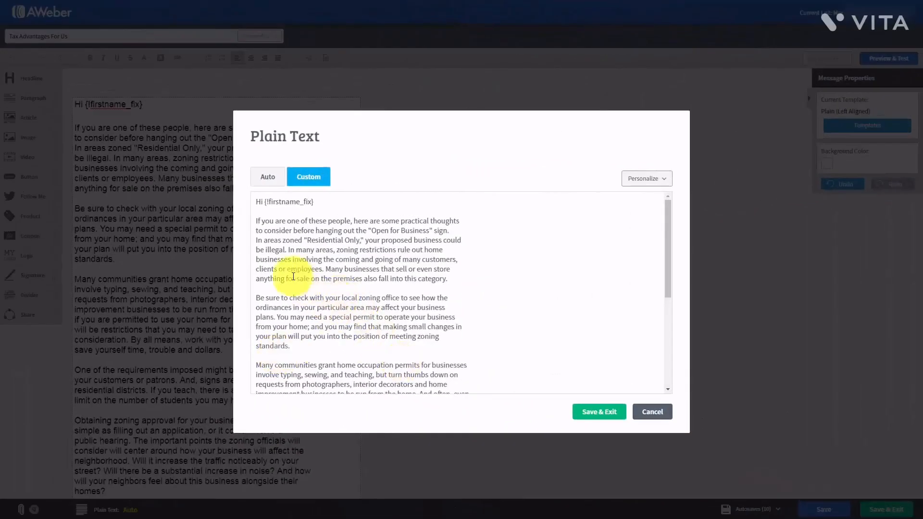
pyautogui.click(590, 412)
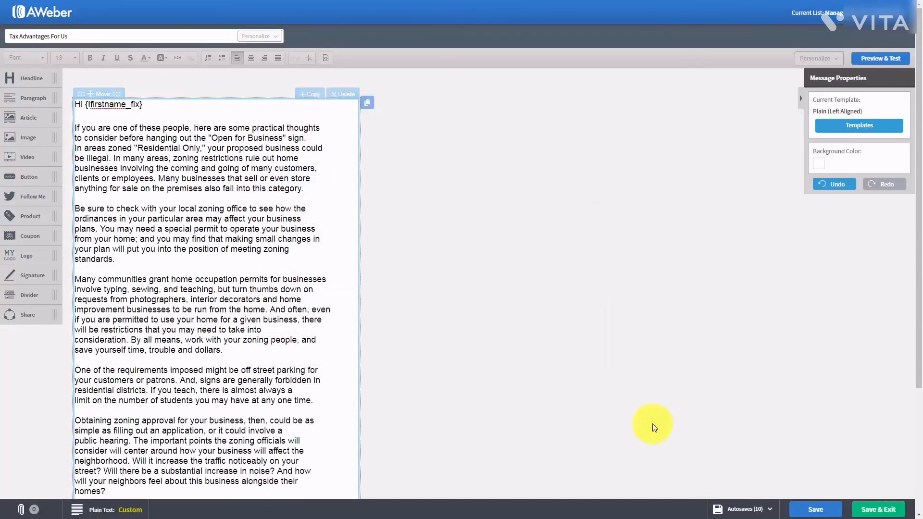
# - Save the Tax Advantages For Us message, scroll through its Preview & Test view, then Save & Exit
pyautogui.click(801, 509)
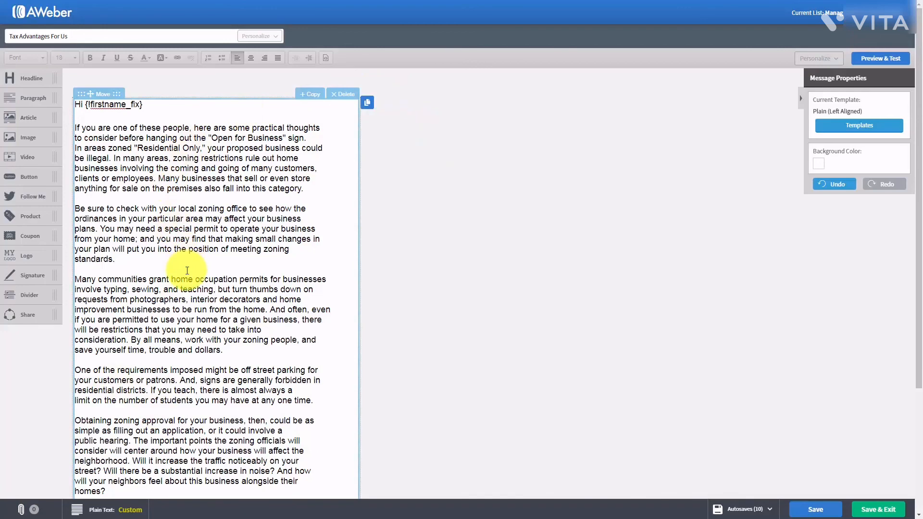
pyautogui.click(872, 60)
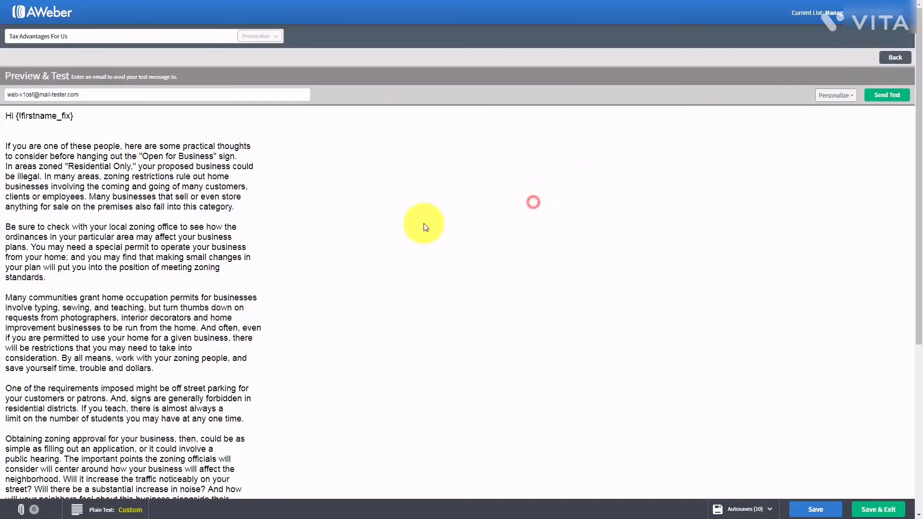
pyautogui.scroll(-5, 423, 221)
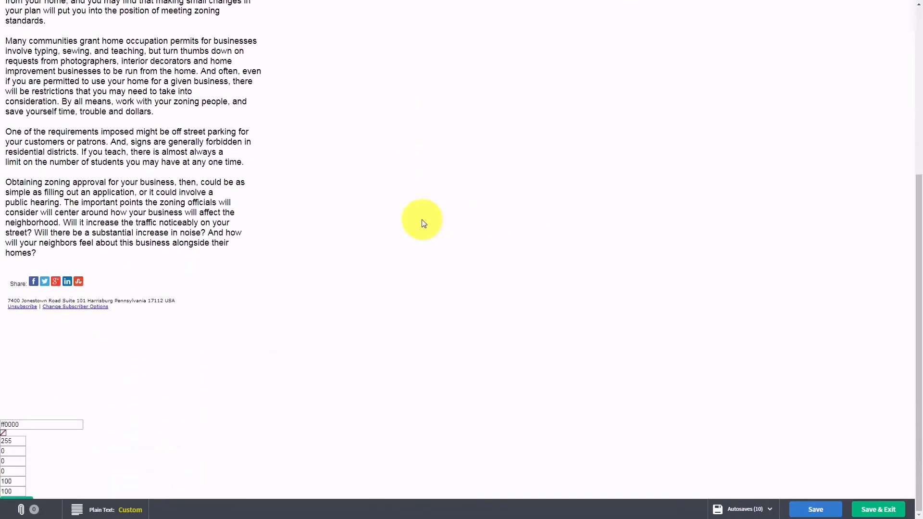
pyautogui.scroll(5, 422, 222)
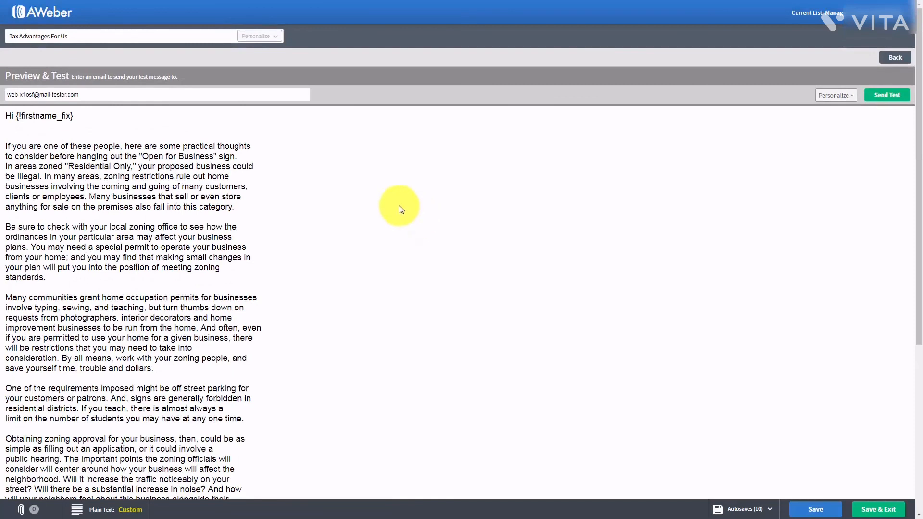
pyautogui.click(864, 511)
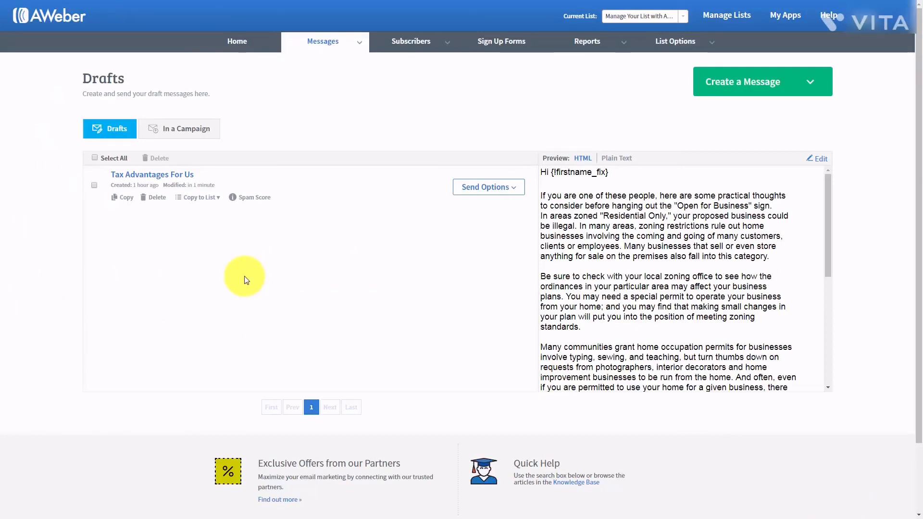
pyautogui.click(219, 198)
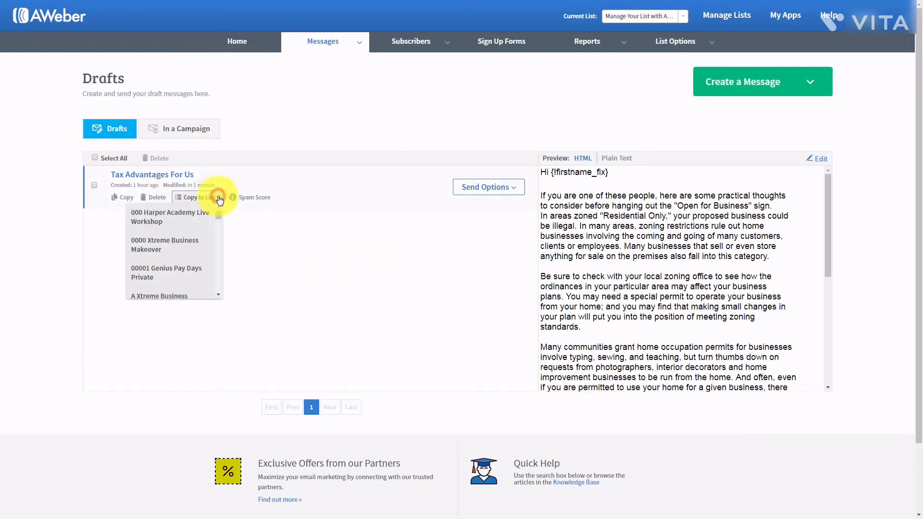
pyautogui.click(517, 187)
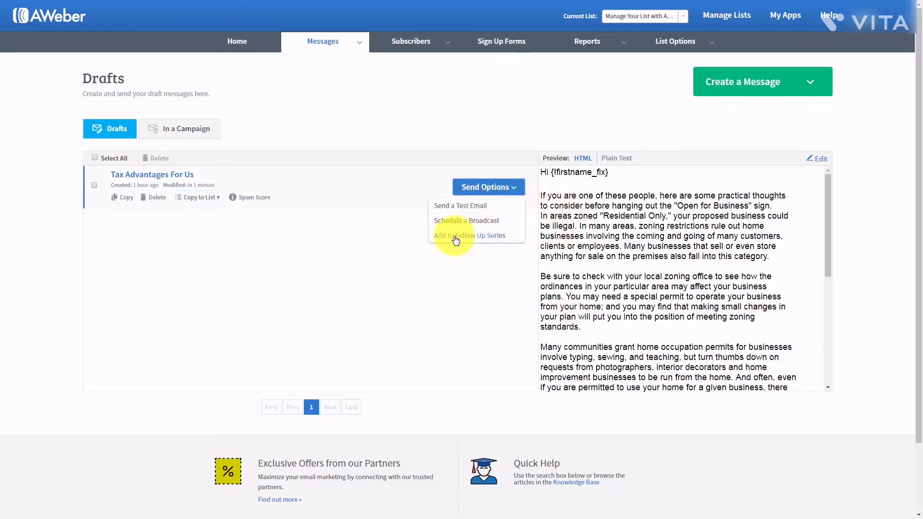
pyautogui.click(277, 236)
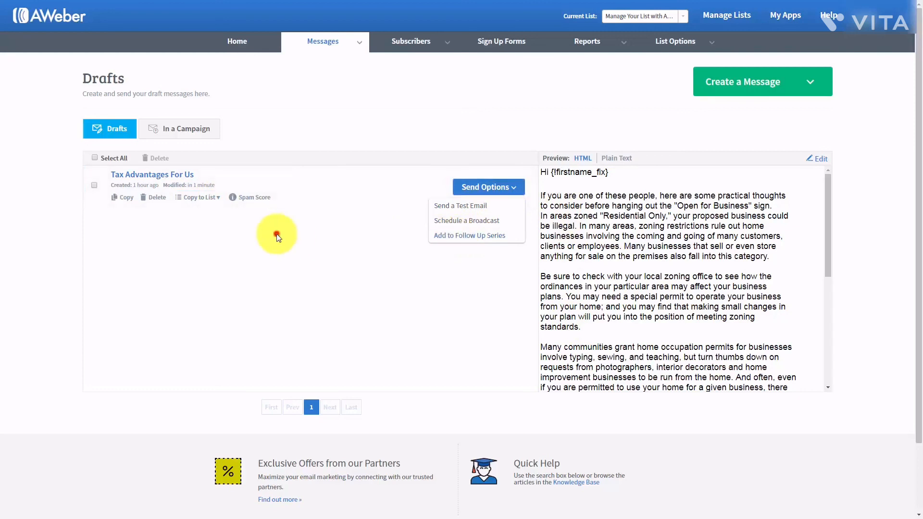
pyautogui.click(519, 190)
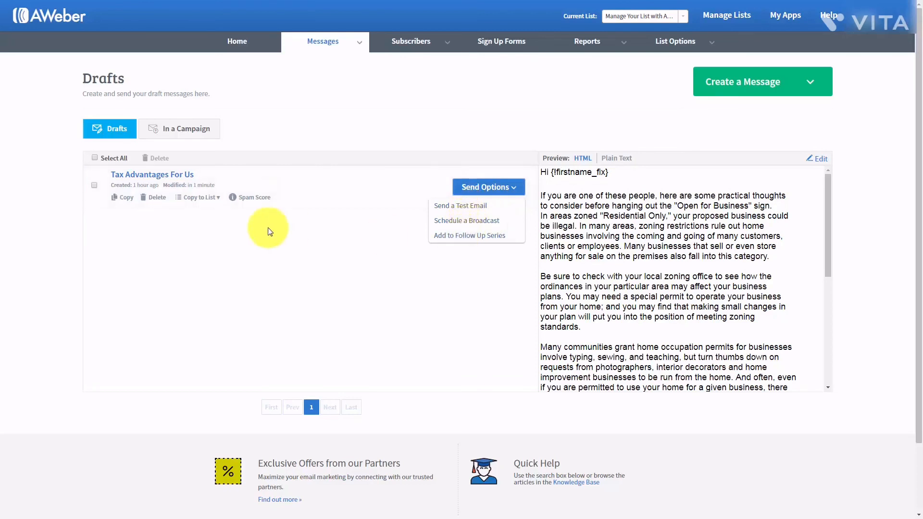
pyautogui.click(258, 236)
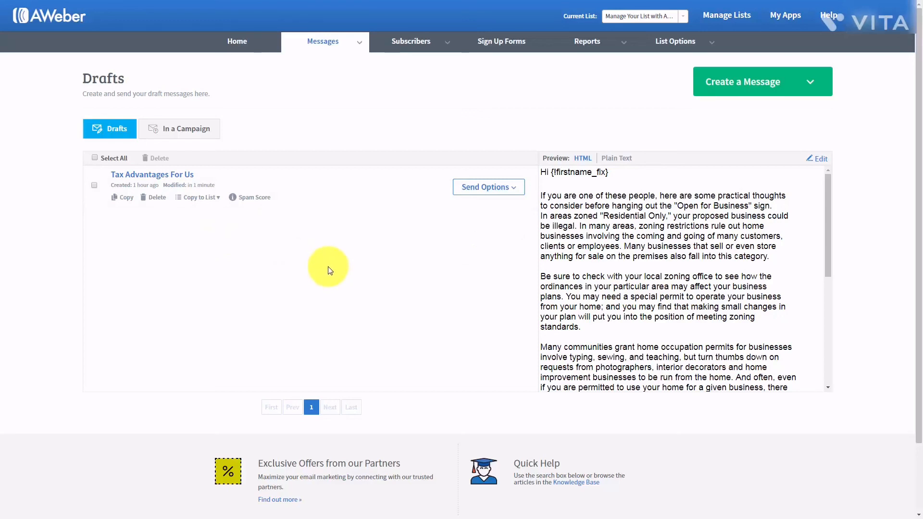
pyautogui.click(257, 202)
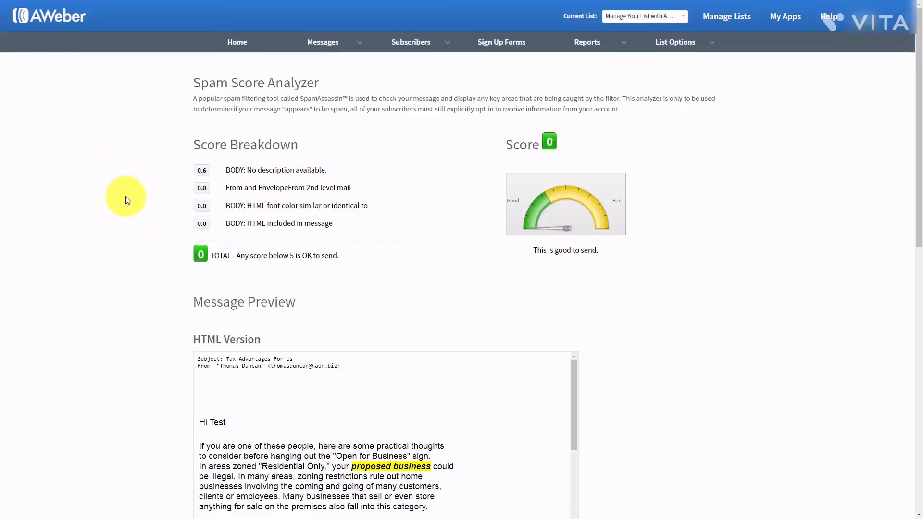
pyautogui.scroll(-7, 127, 200)
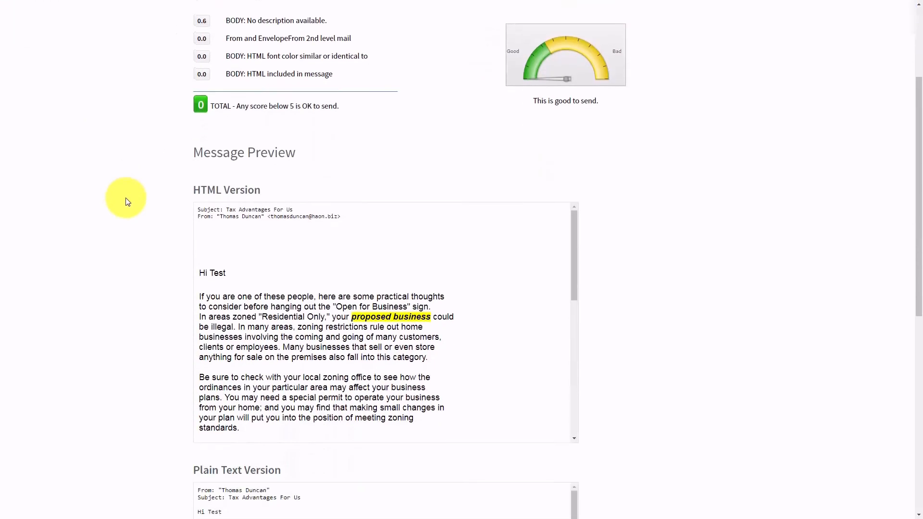
pyautogui.scroll(-3, 126, 200)
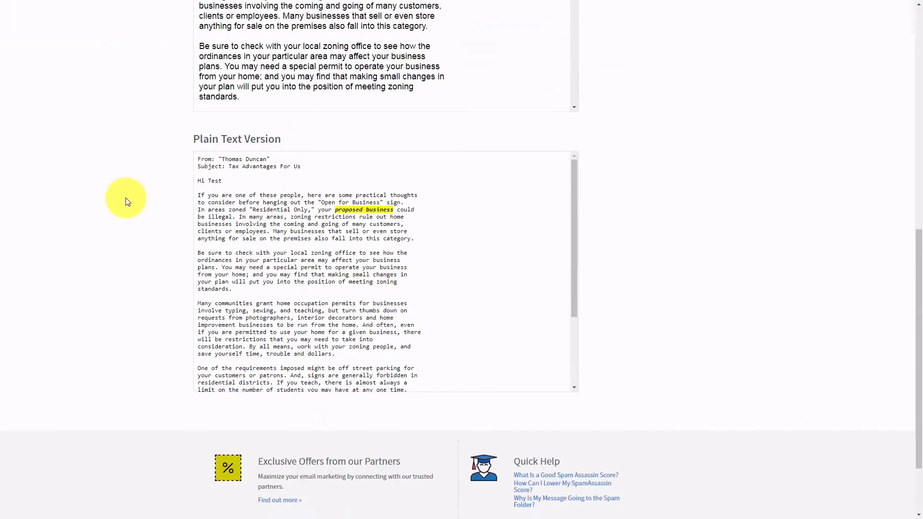
pyautogui.scroll(5, 127, 201)
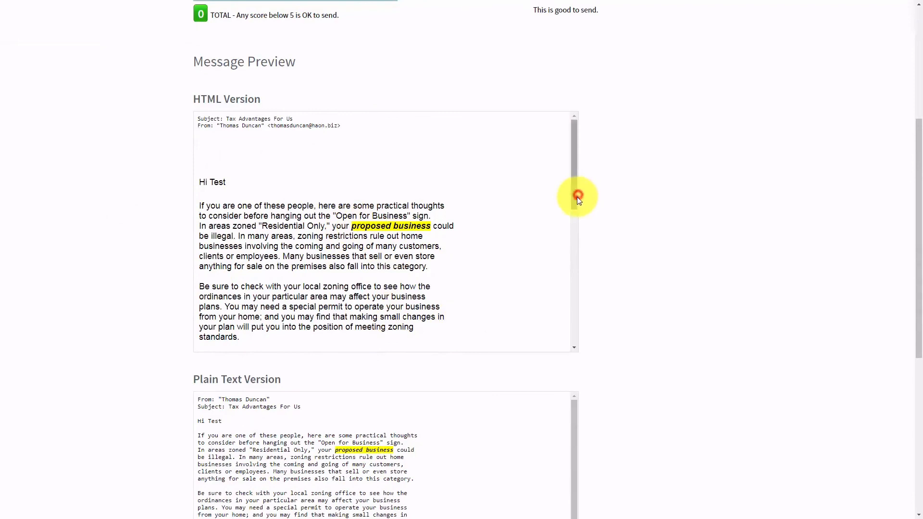
pyautogui.moveTo(578, 196)
pyautogui.mouseDown()
pyautogui.moveTo(573, 336)
pyautogui.moveTo(578, 214)
pyautogui.moveTo(569, 182)
pyautogui.mouseUp()
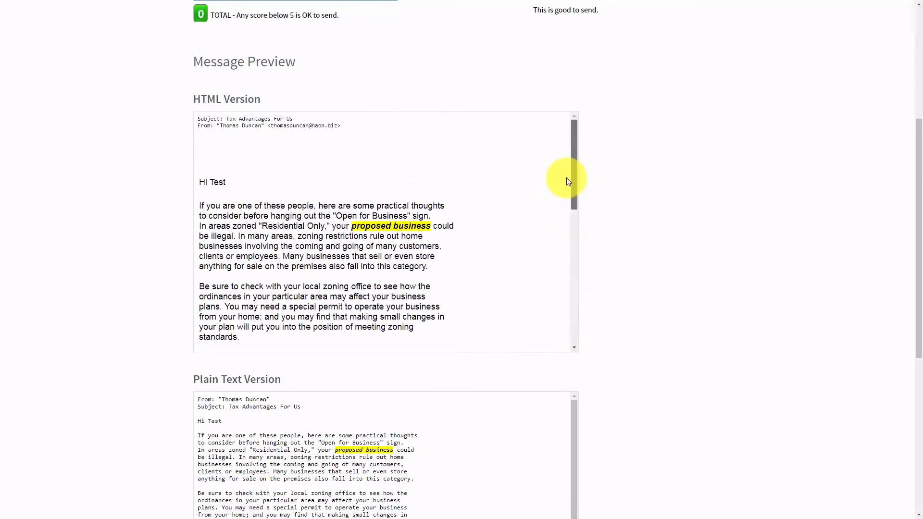
pyautogui.scroll(4, 92, 259)
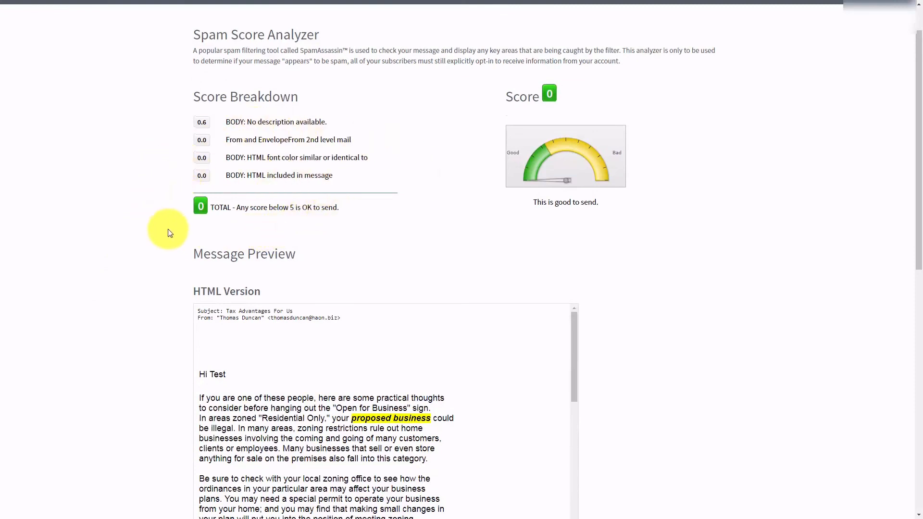
pyautogui.scroll(1, 174, 229)
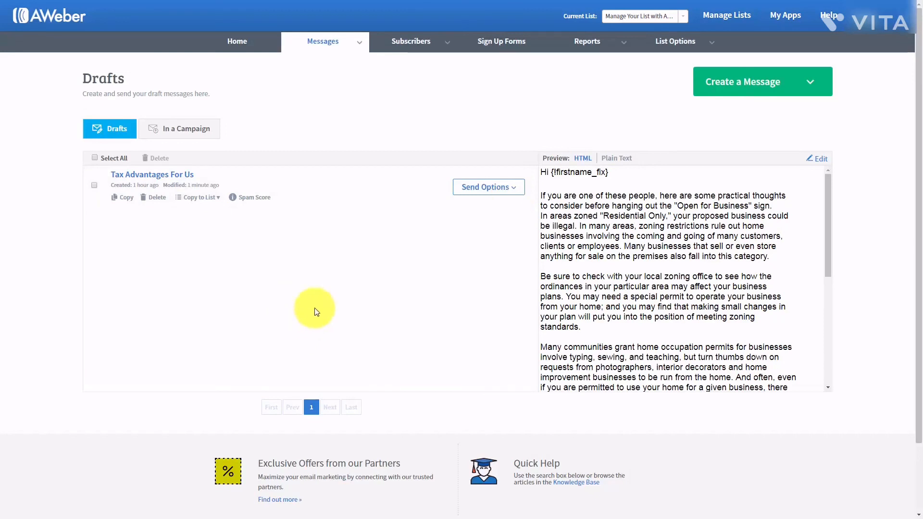
# - Start a test email for the draft and fill in the recipient's e-mail from the autocomplete suggestion
pyautogui.click(513, 188)
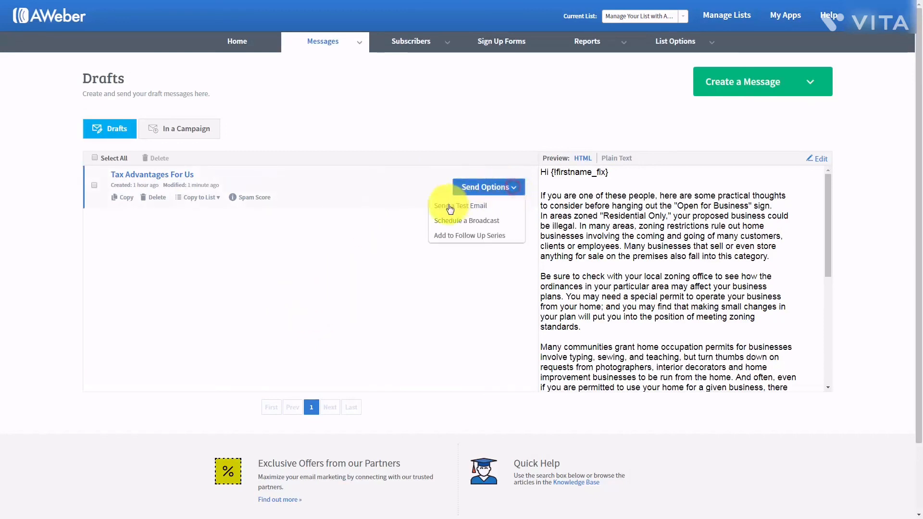
pyautogui.click(449, 208)
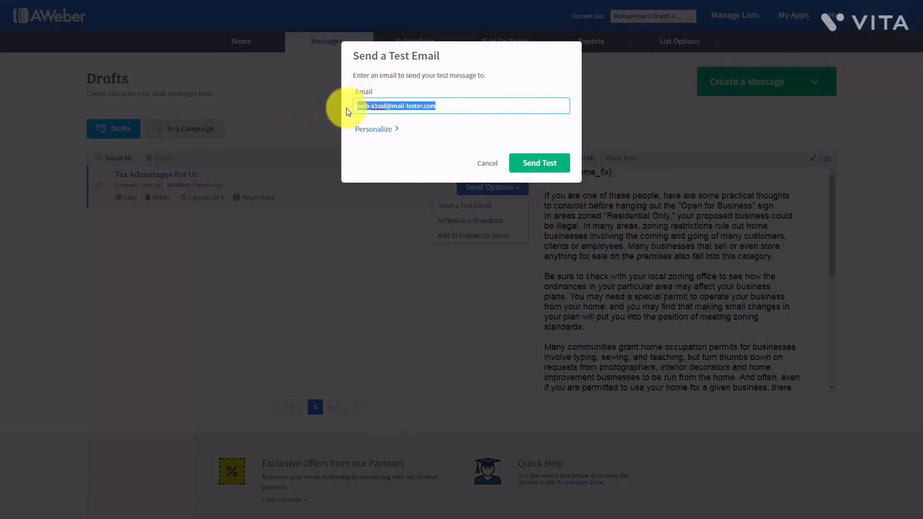
pyautogui.write('tho')
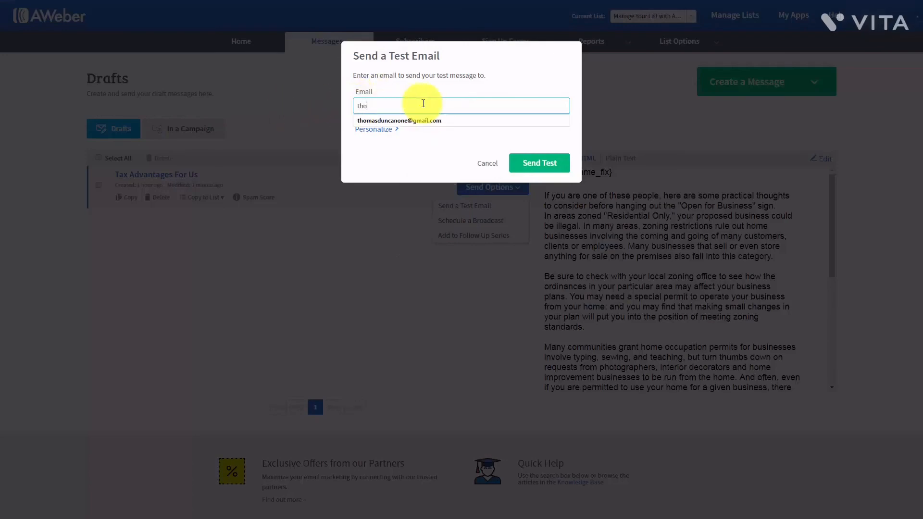
pyautogui.click(412, 120)
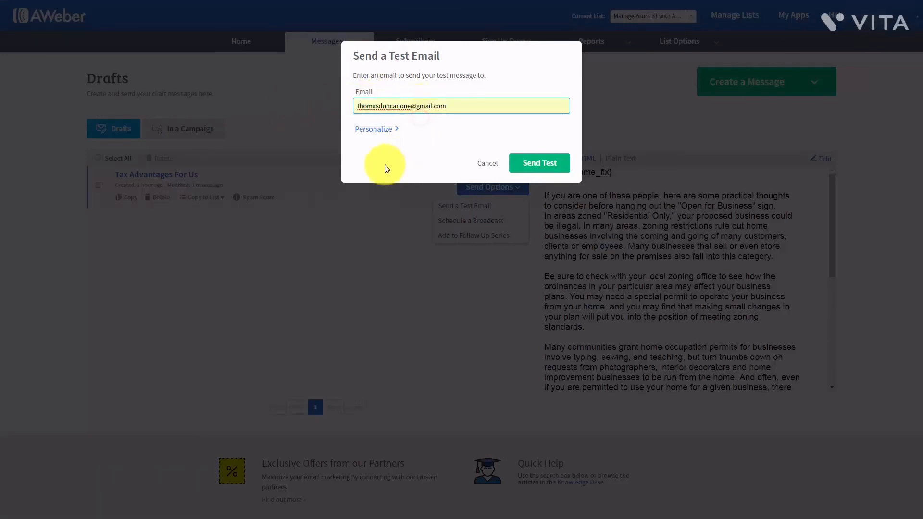